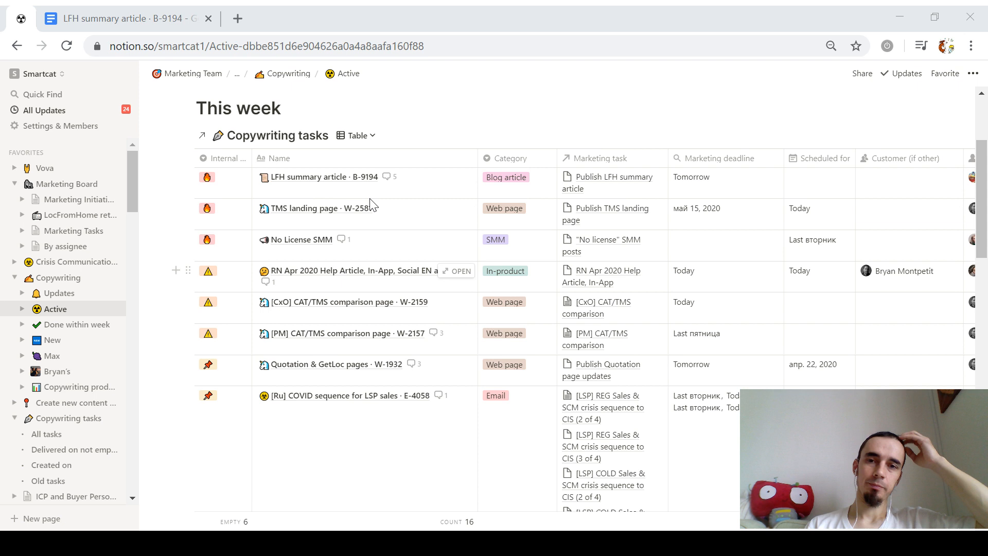
# Step: Collapse the Notion sidebar with Ctrl+\ so the tasks table spans the full width
pyautogui.hotkey('ctrl', '\\')
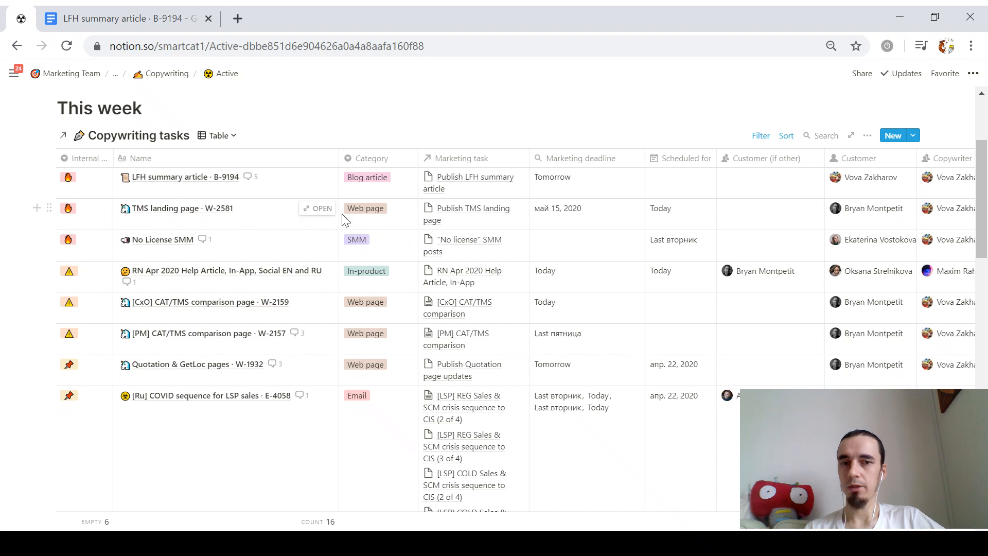
pyautogui.scroll(3, 344, 219)
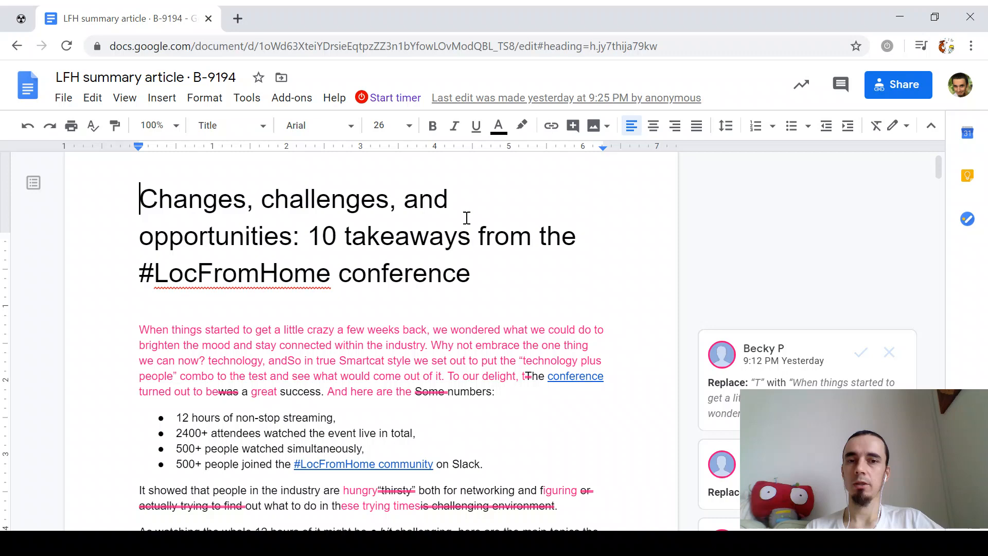
# Step: Skim the article down to its closing section and back, then open the intro paragraph's suggested rewrite
pyautogui.scroll(-15, 472, 217)
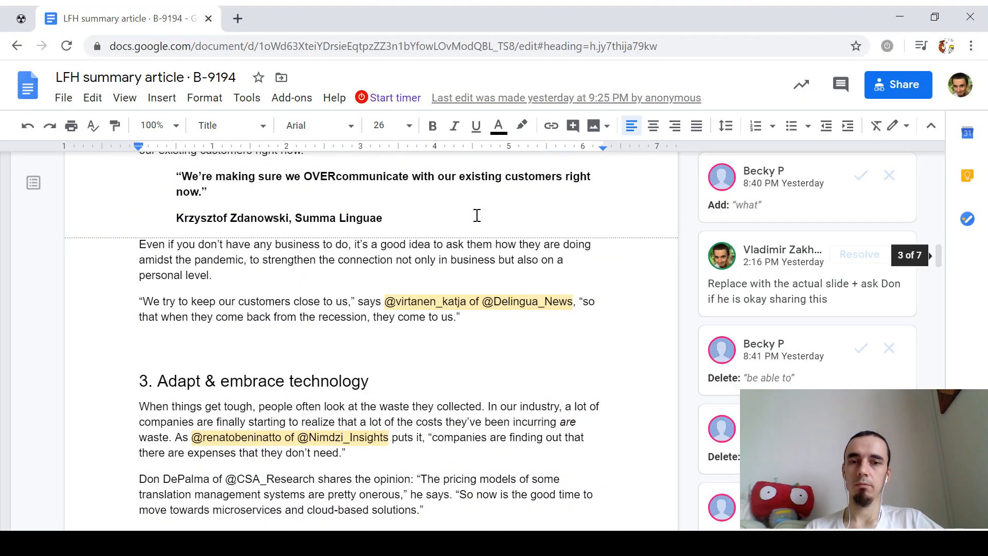
pyautogui.scroll(-8, 477, 215)
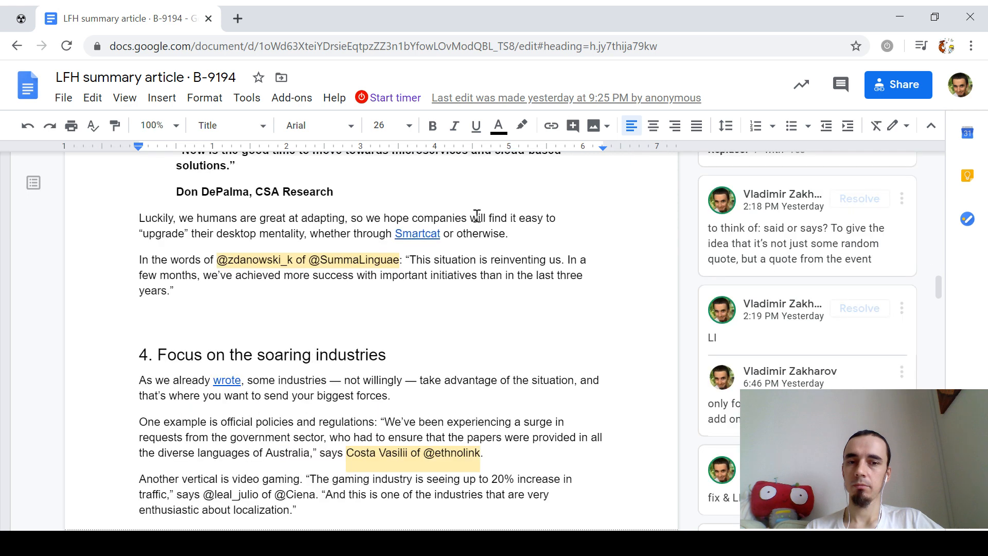
pyautogui.scroll(-6, 477, 216)
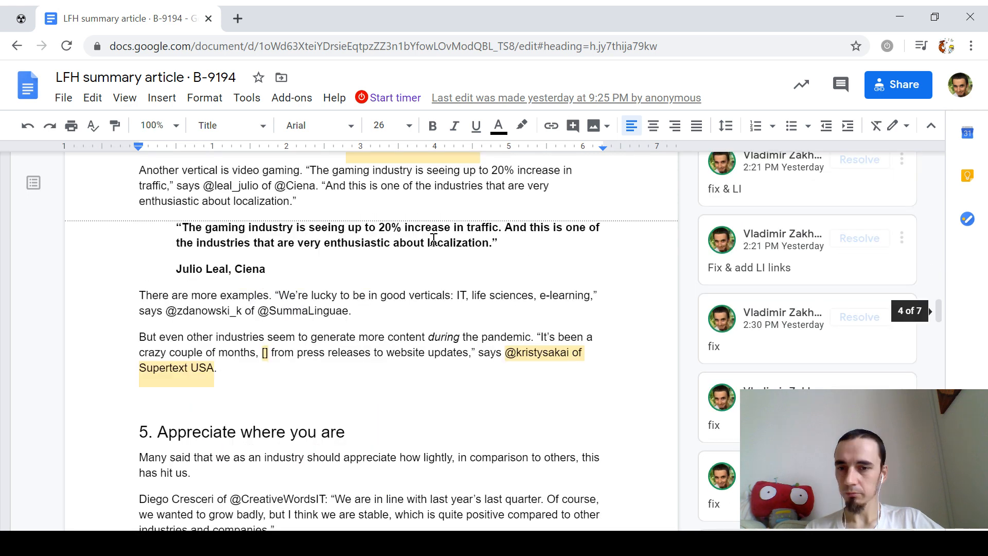
pyautogui.scroll(-10, 435, 240)
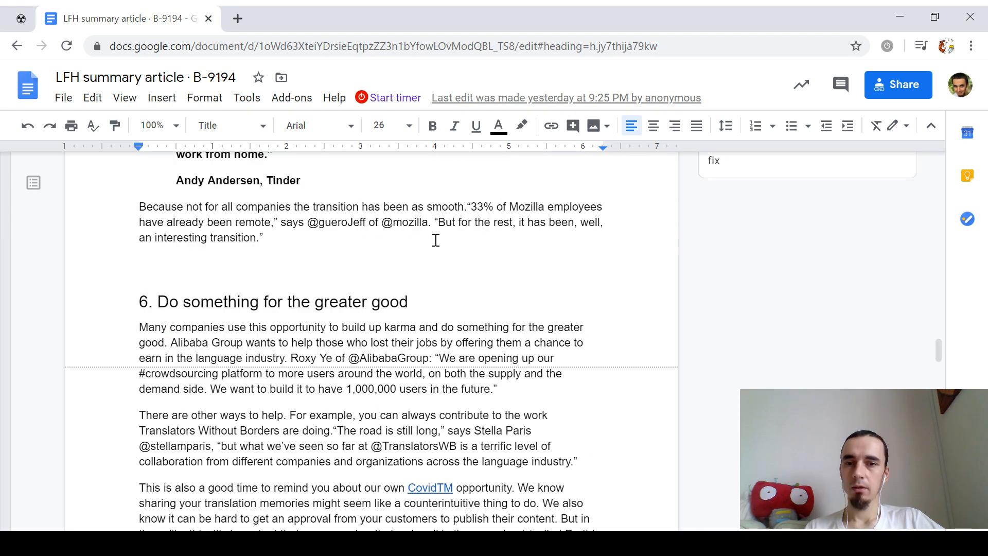
pyautogui.scroll(-15, 436, 240)
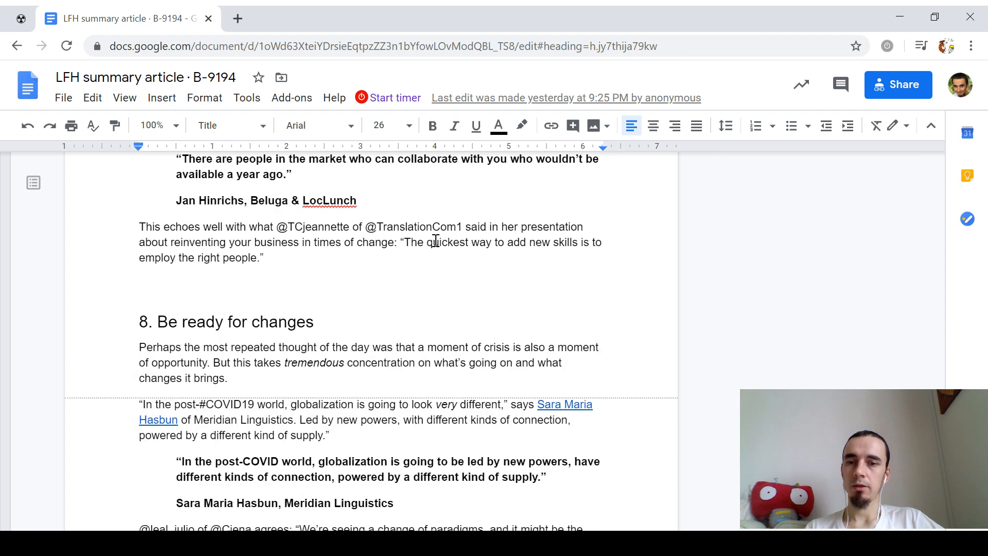
pyautogui.scroll(-6, 436, 241)
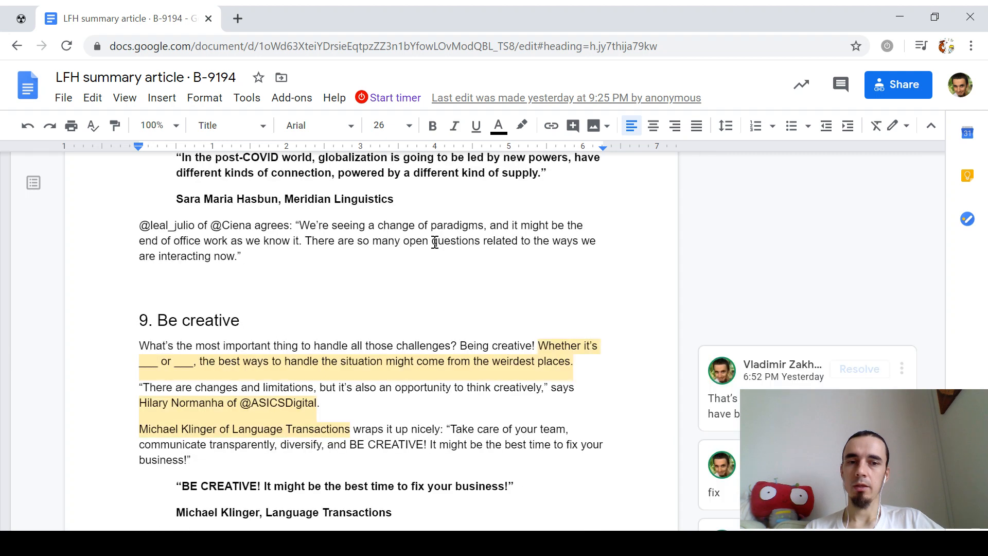
pyautogui.scroll(-10, 435, 242)
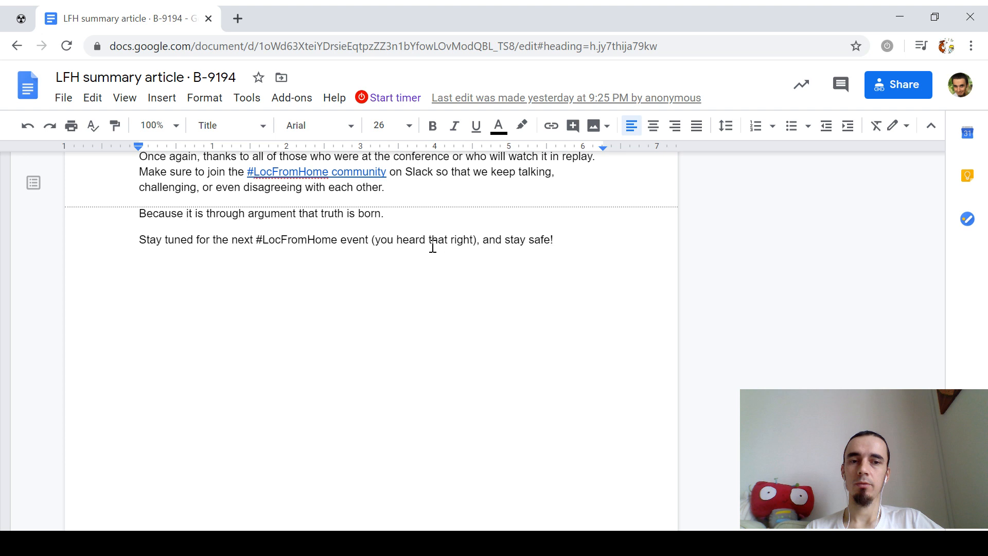
pyautogui.scroll(10, 433, 247)
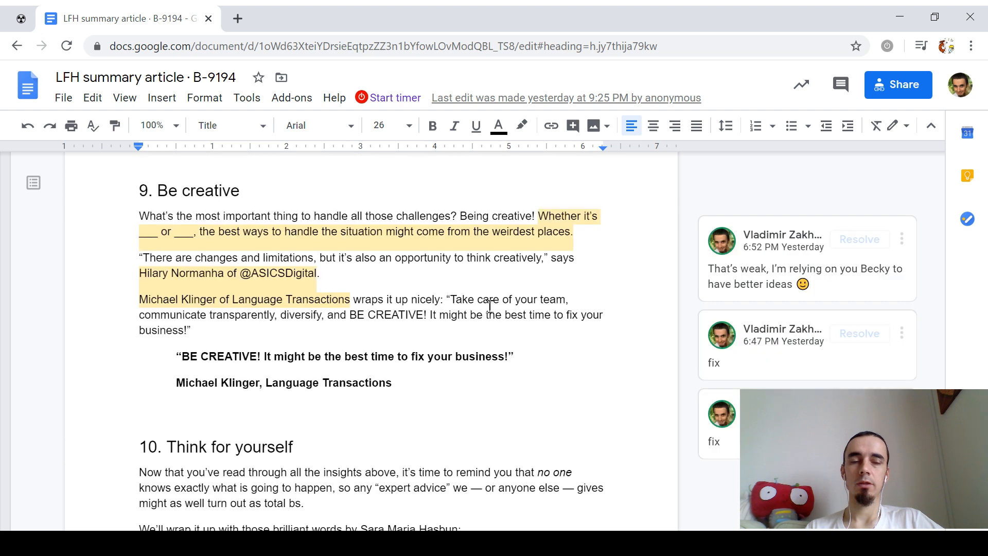
pyautogui.scroll(15, 489, 306)
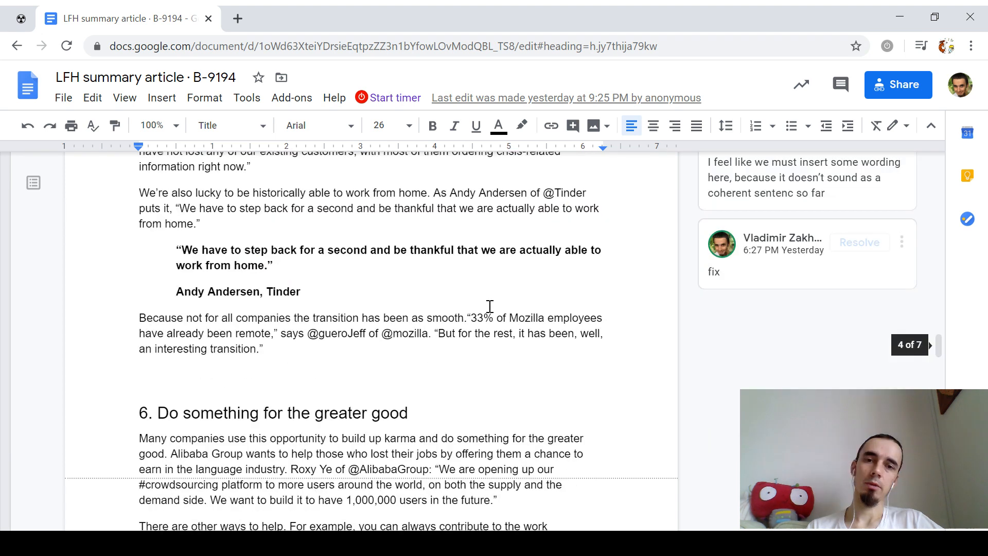
pyautogui.scroll(20, 490, 305)
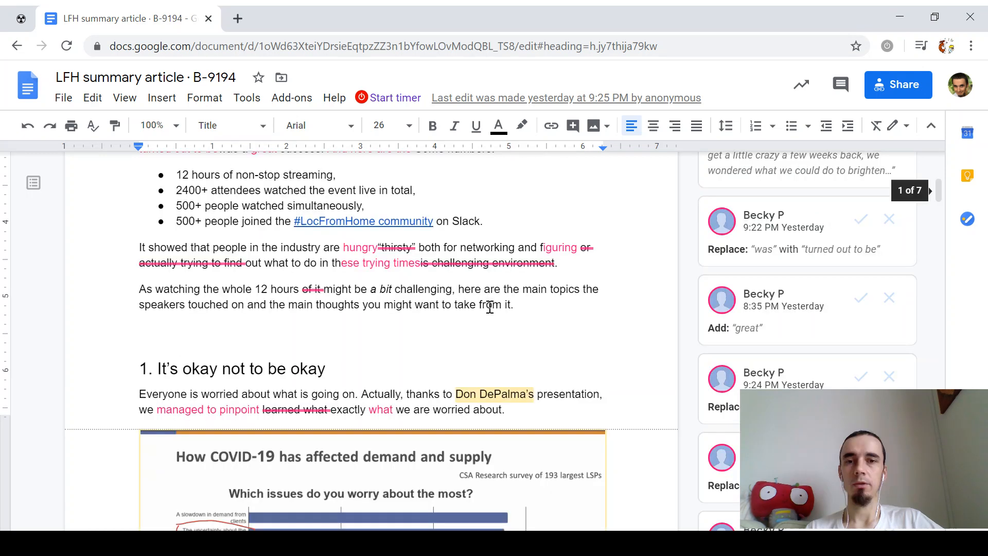
pyautogui.scroll(3, 490, 308)
pyautogui.click(495, 252)
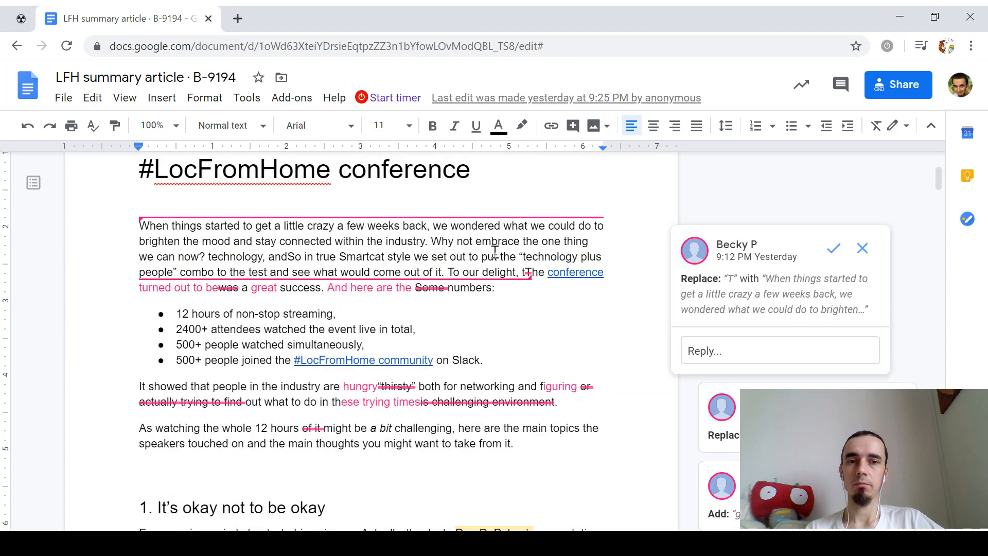
# Step: Accept the three intro suggestions so it reads 'turned out to be a great success. And here are the numbers:'
pyautogui.click(834, 248)
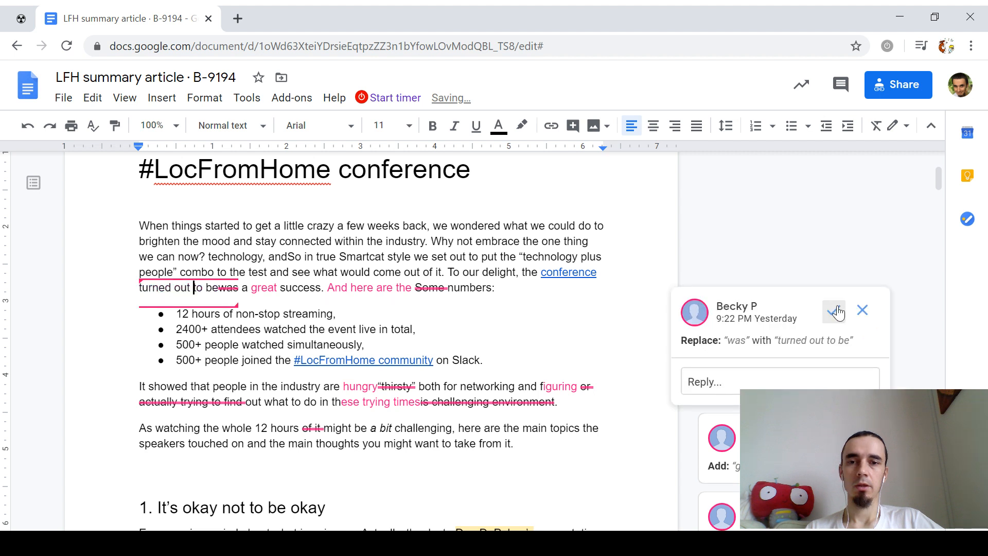
pyautogui.click(836, 310)
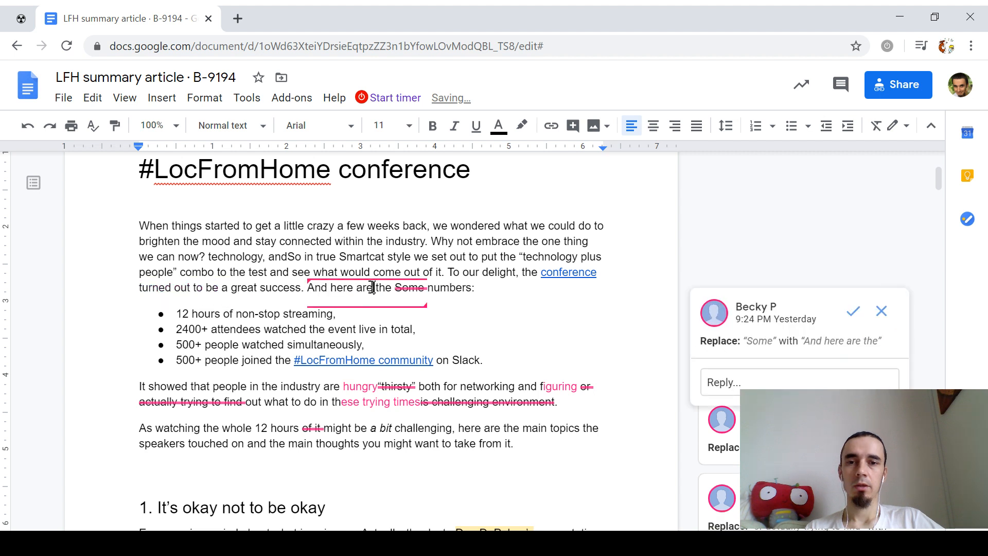
pyautogui.click(853, 311)
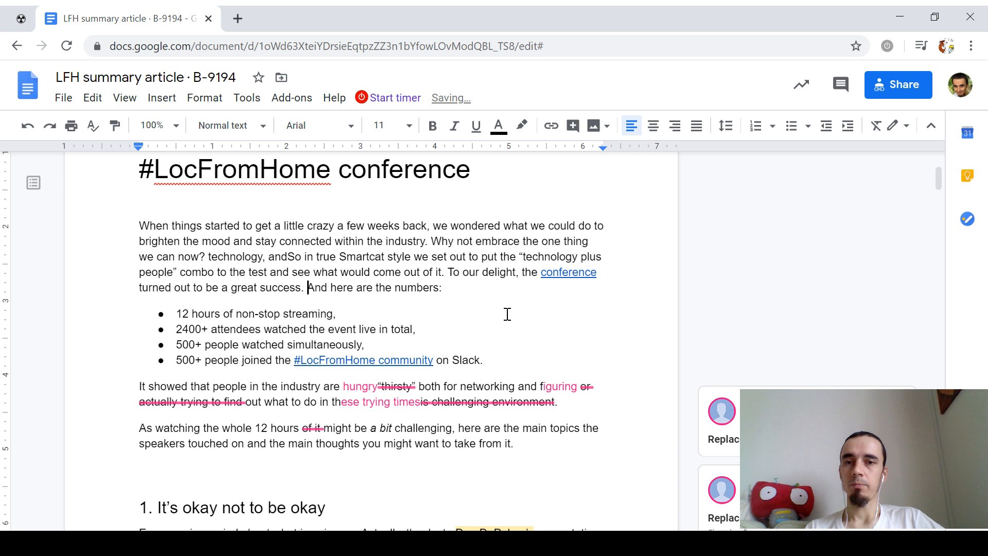
# Step: Check the article's word count of 1702 and close the summary
pyautogui.scroll(2, 507, 314)
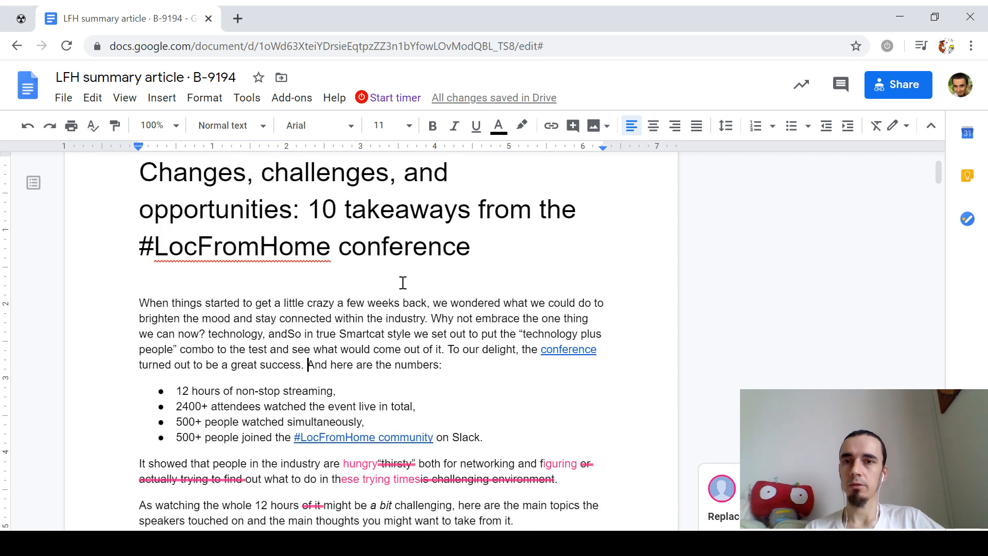
pyautogui.hotkey('ctrl', 'shift', 'c')
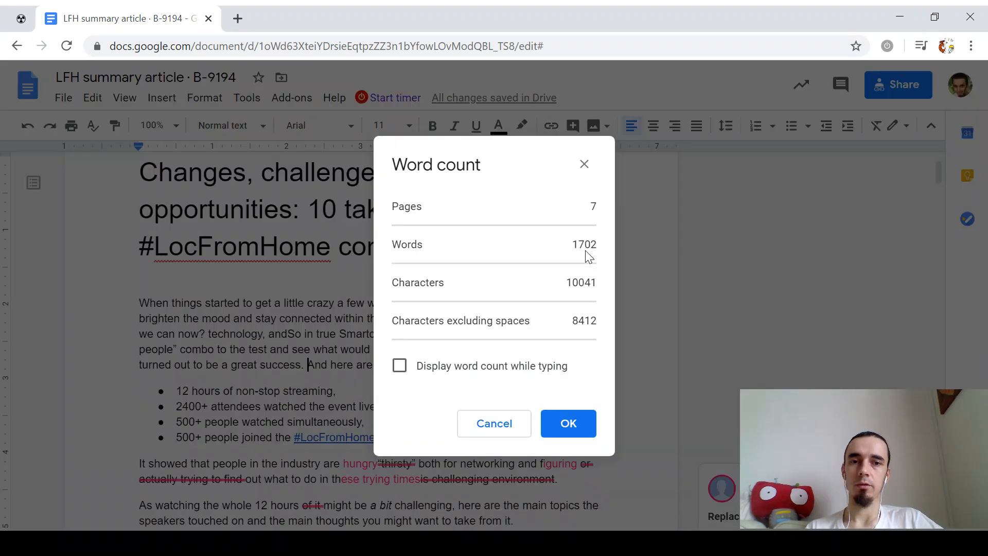
pyautogui.press('Escape')
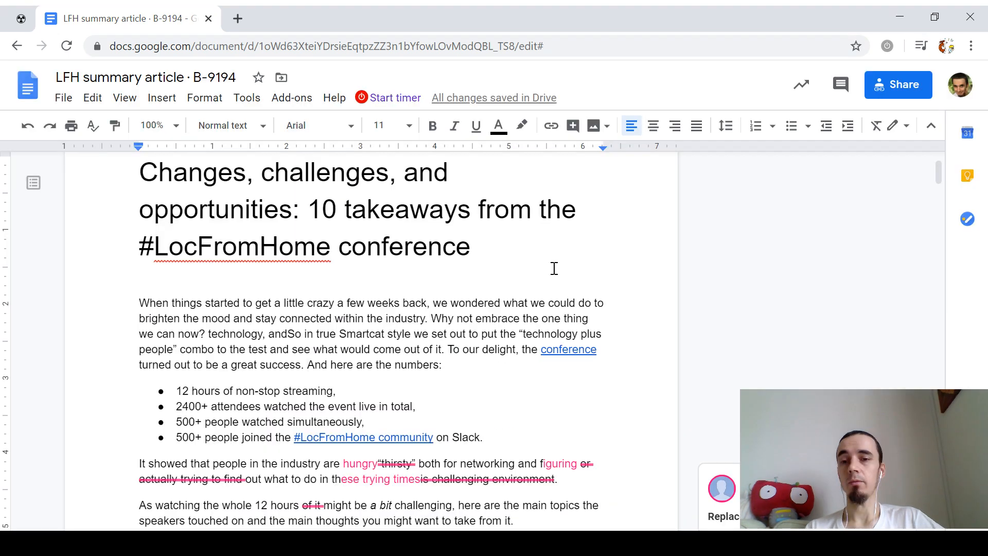
pyautogui.scroll(-5, 555, 269)
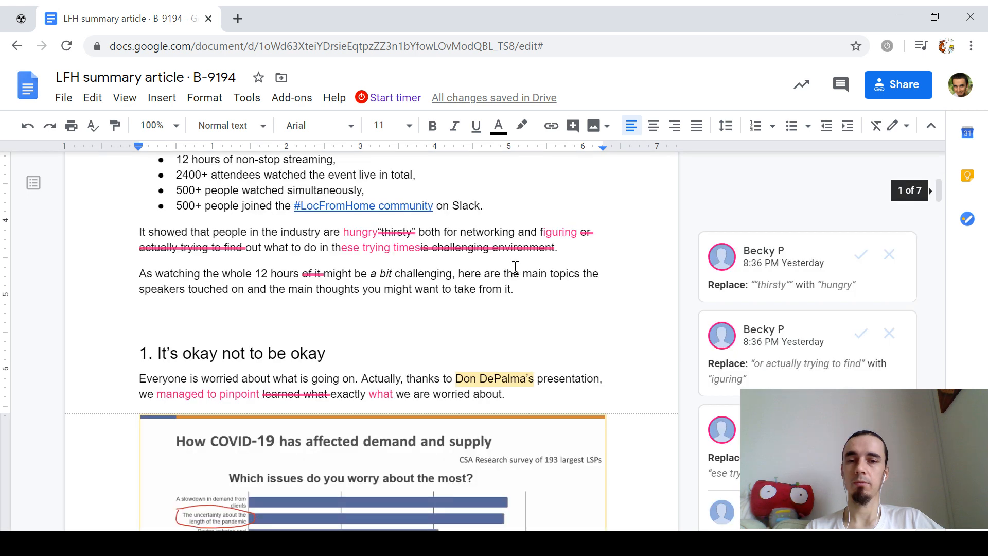
pyautogui.scroll(-2, 515, 267)
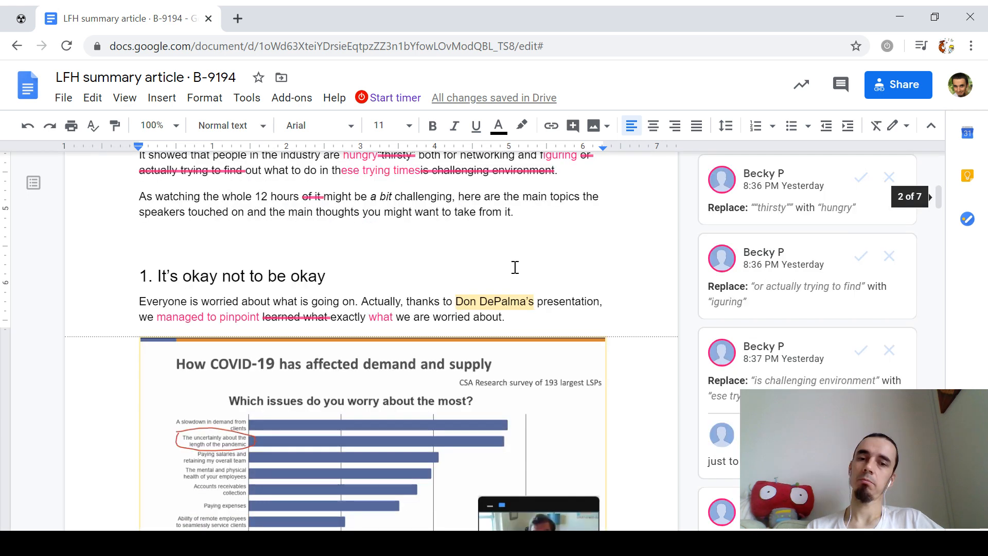
pyautogui.scroll(6, 515, 267)
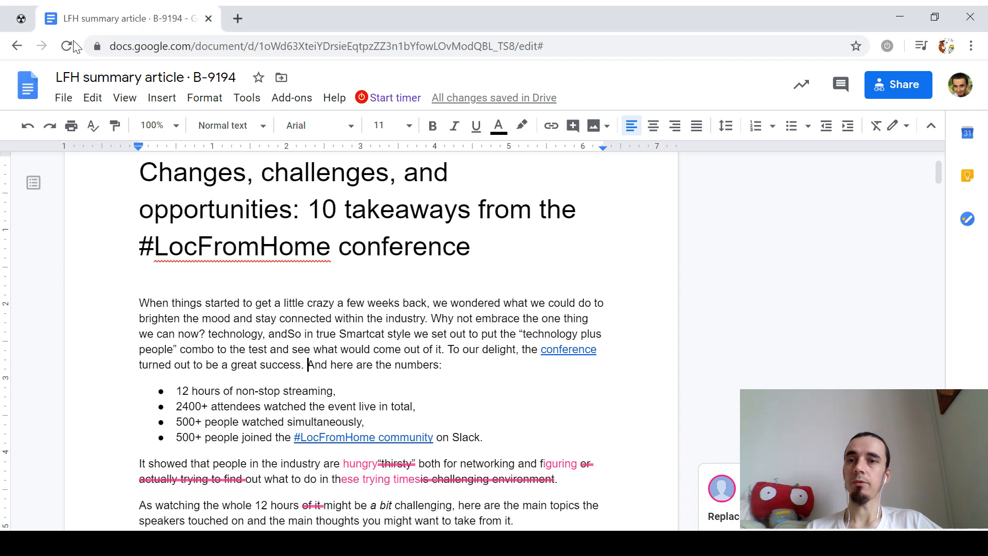
# Step: Open the TMS landing page · W-2581 task from the Notion table as a full page
pyautogui.hotkey('ctrl', 'Tab')
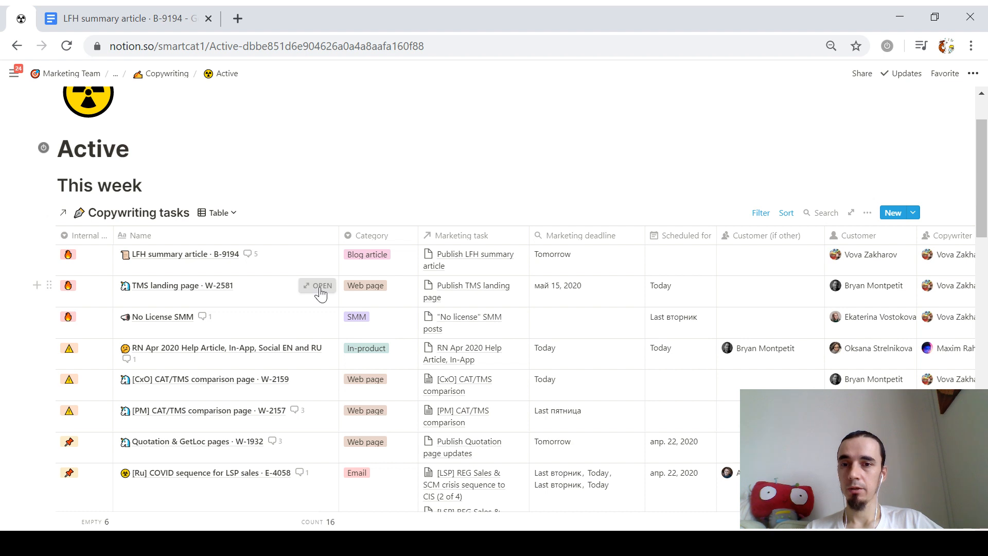
pyautogui.click(318, 287)
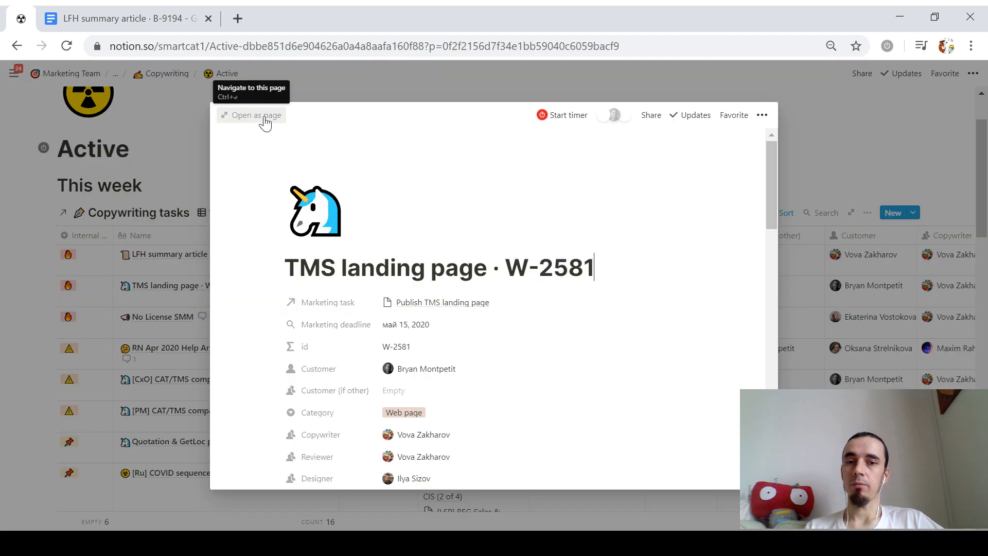
pyautogui.click(256, 115)
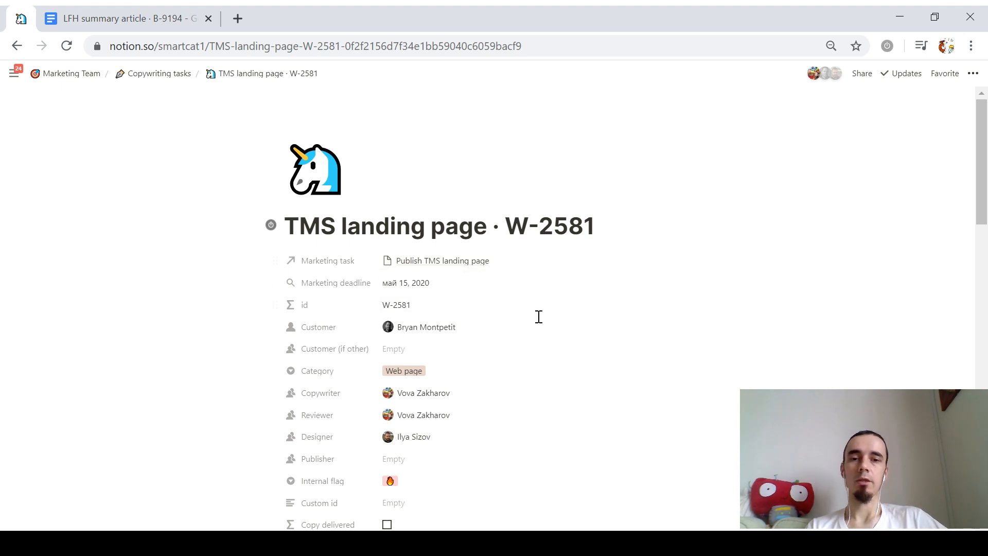
pyautogui.scroll(-3, 535, 312)
pyautogui.scroll(-7, 536, 311)
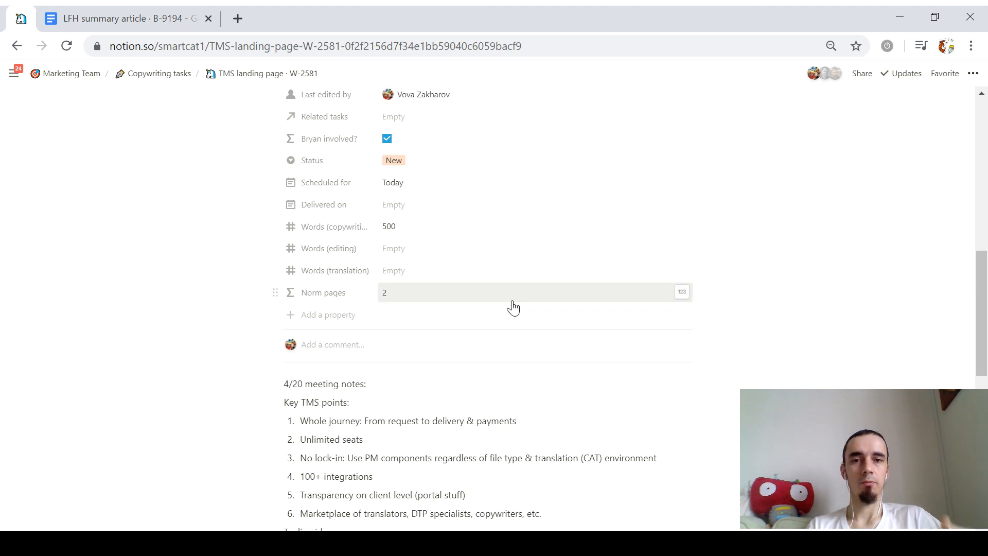
pyautogui.scroll(-3, 512, 306)
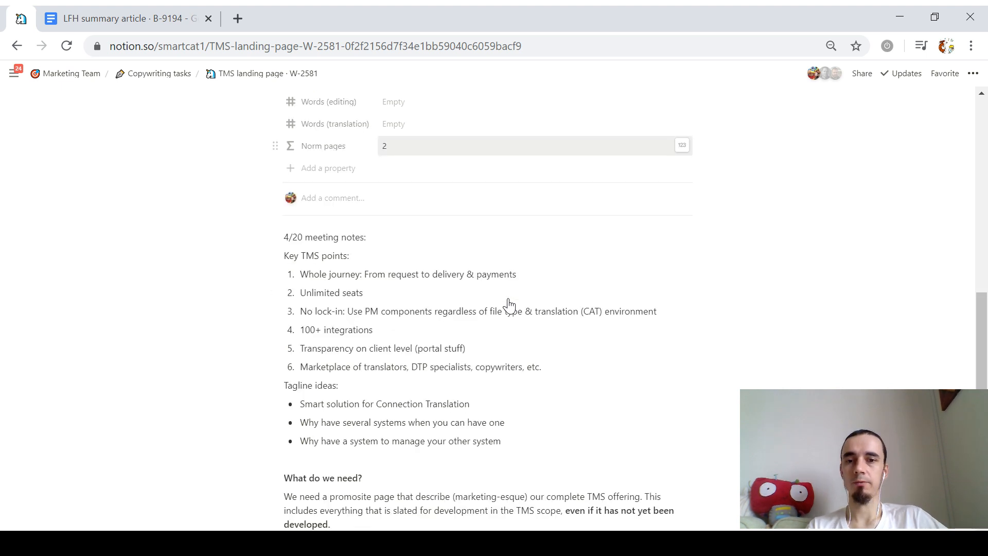
pyautogui.scroll(-2, 509, 305)
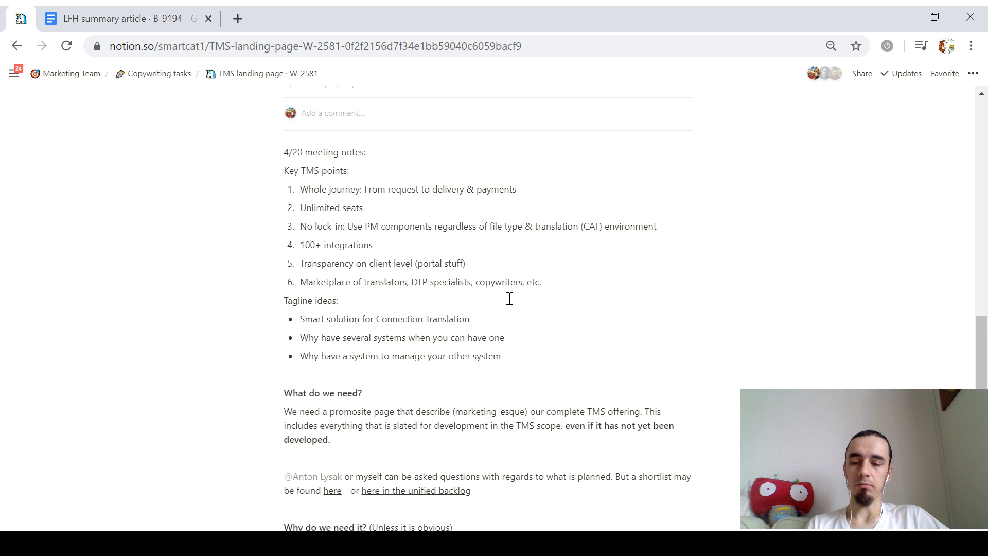
pyautogui.scroll(2, 509, 299)
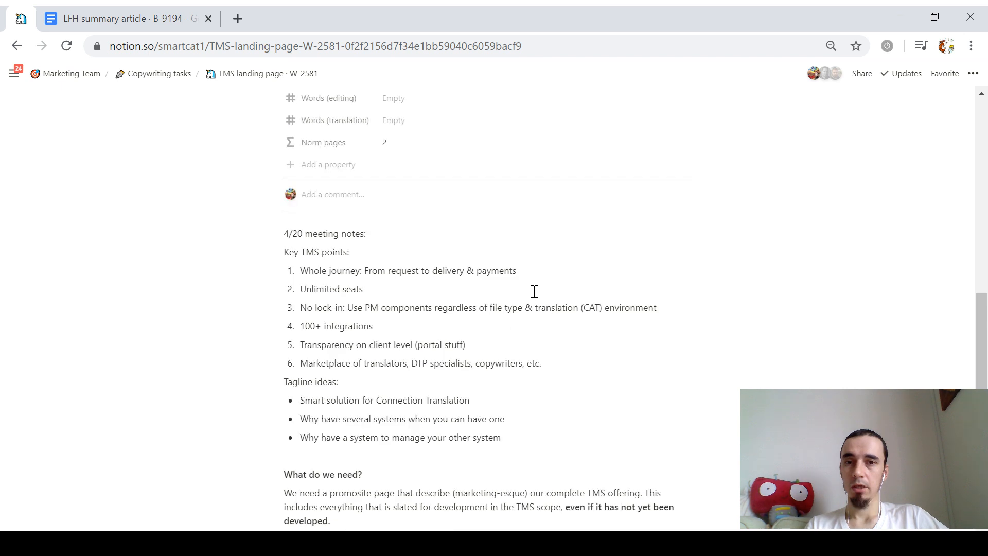
pyautogui.scroll(-1, 530, 288)
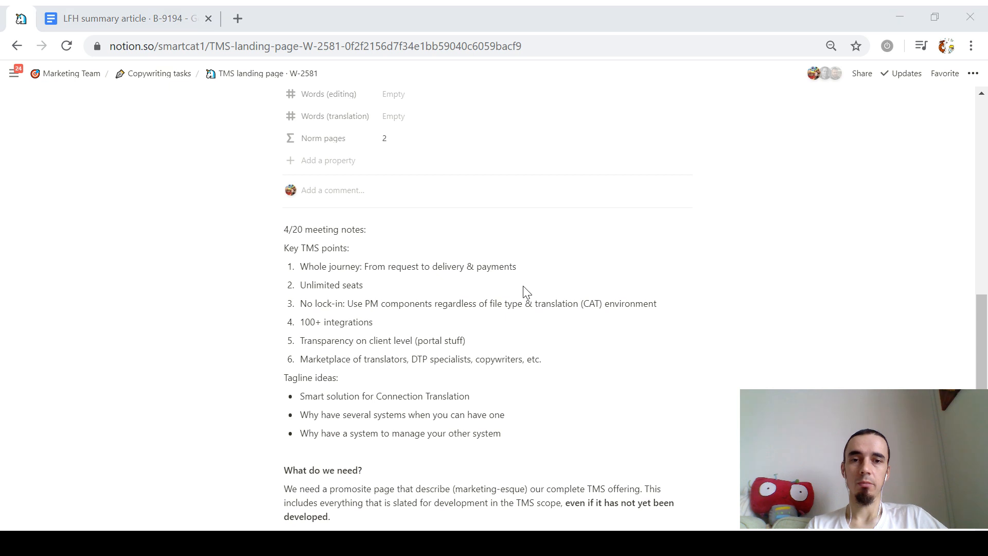
pyautogui.click(557, 277)
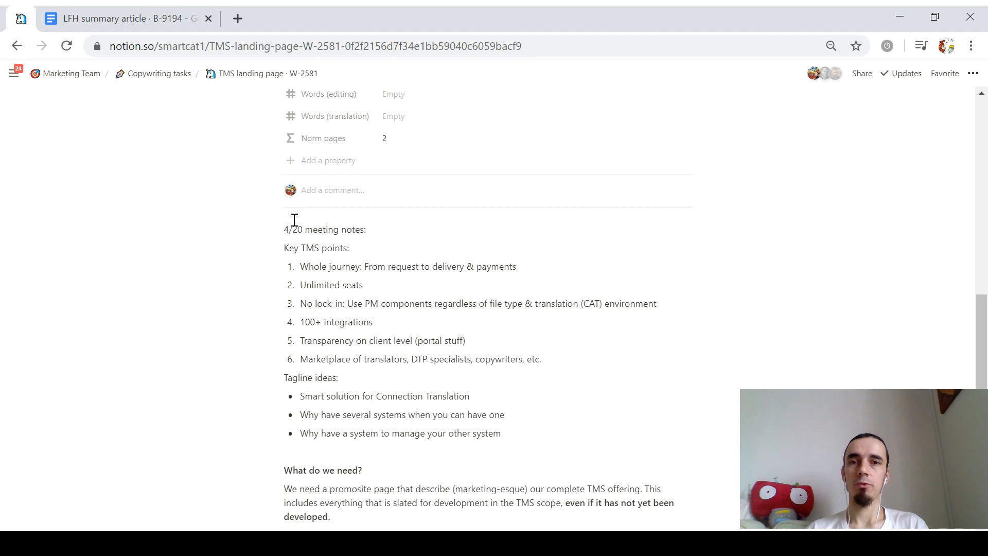
# Step: Search 'v2' in a new tab's address bar and open the blank Google Doc dummy doc v2
pyautogui.hotkey('ctrl', 't')
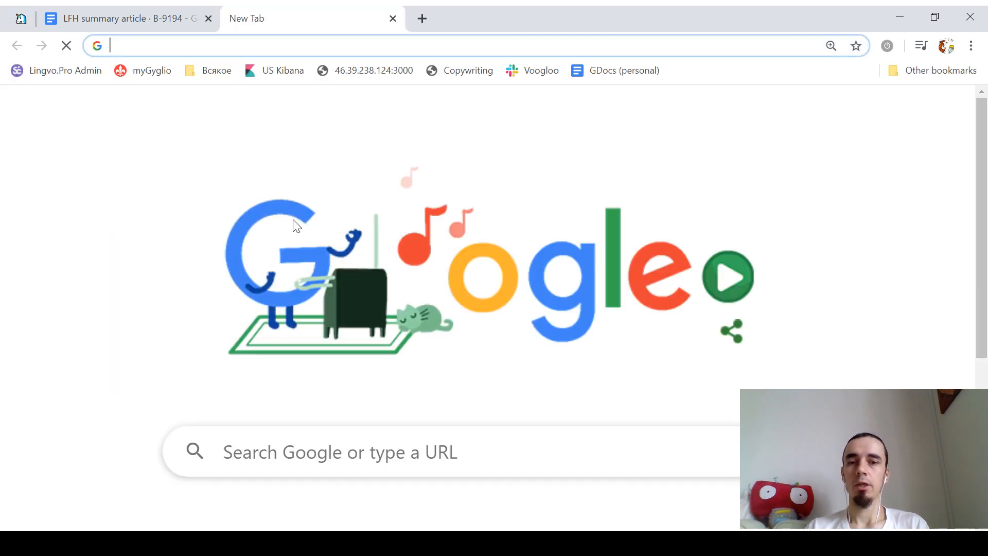
pyautogui.write('м2')
pyautogui.hotkey('ctrl', 'a')
pyautogui.write('v2')
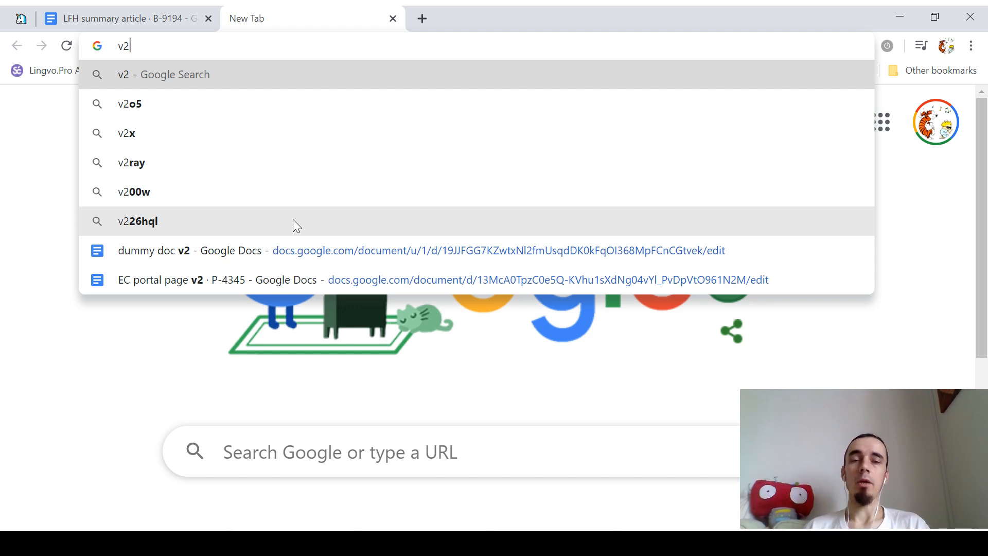
pyautogui.press('Up')
pyautogui.press('Up')
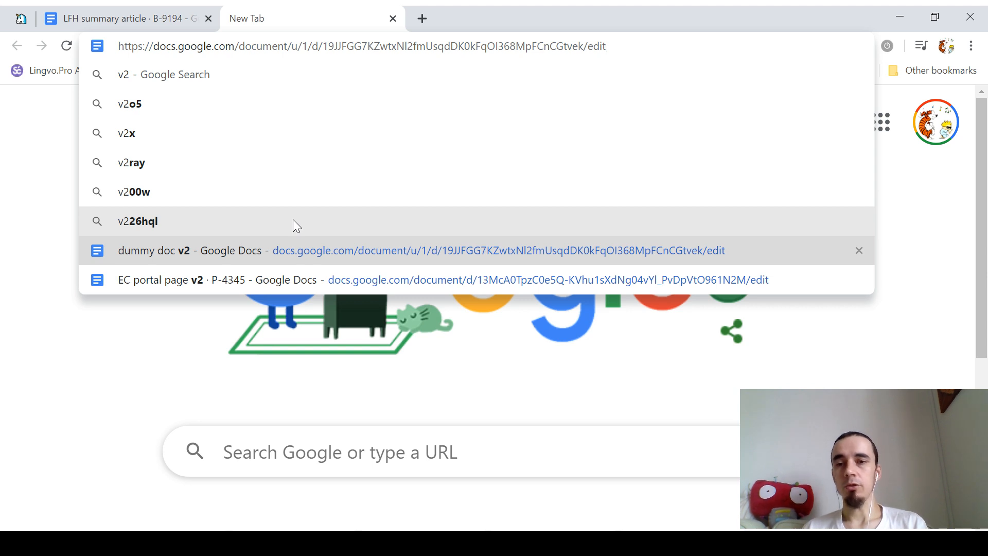
pyautogui.press('Down')
pyautogui.press('Up')
pyautogui.press('Return')
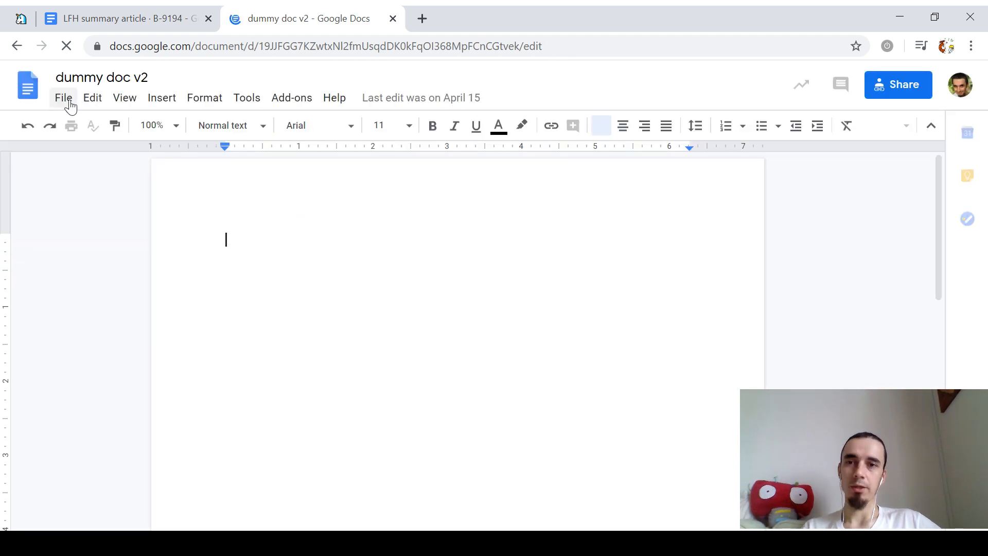
# Step: Start making a copy of dummy doc v2 from the File menu
pyautogui.click(64, 99)
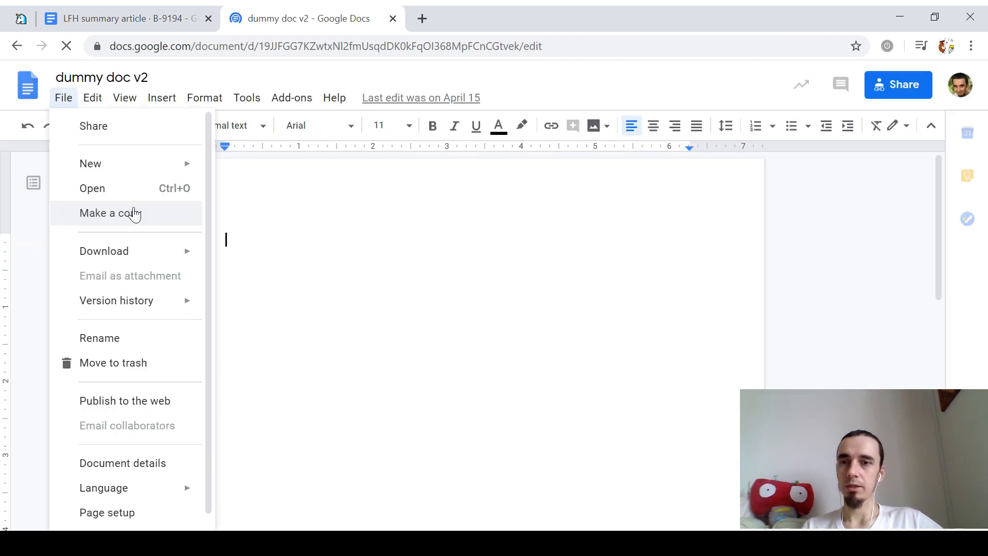
pyautogui.click(53, 109)
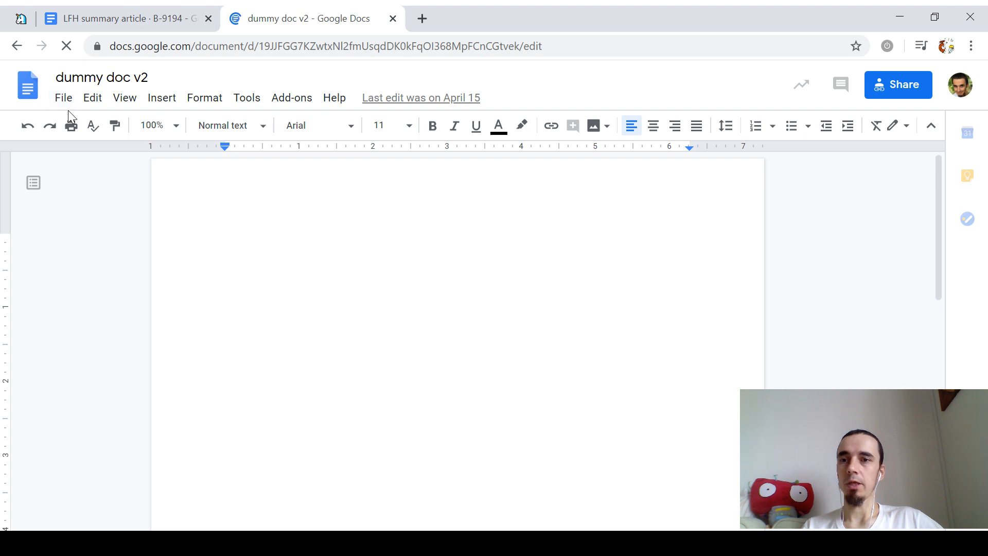
pyautogui.click(64, 100)
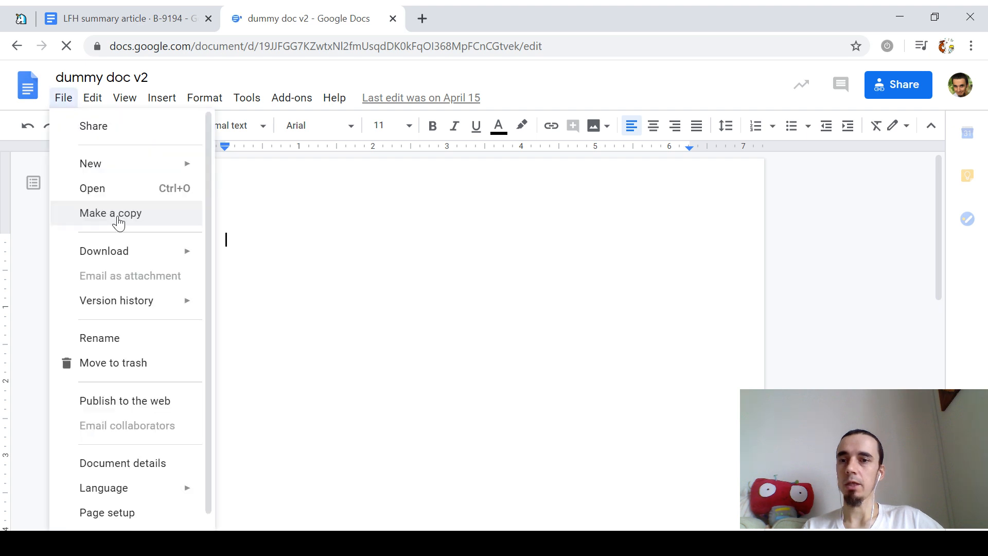
pyautogui.click(118, 222)
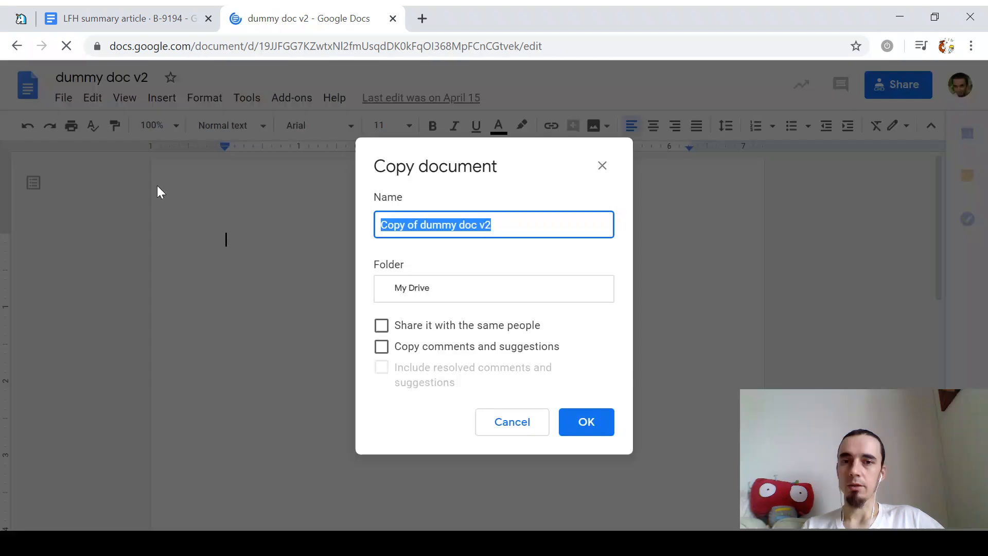
# Step: Name the copy 'TMS landing page · W-2581' from the Notion title, create it, and open it separately
pyautogui.hotkey('ctrl', '1')
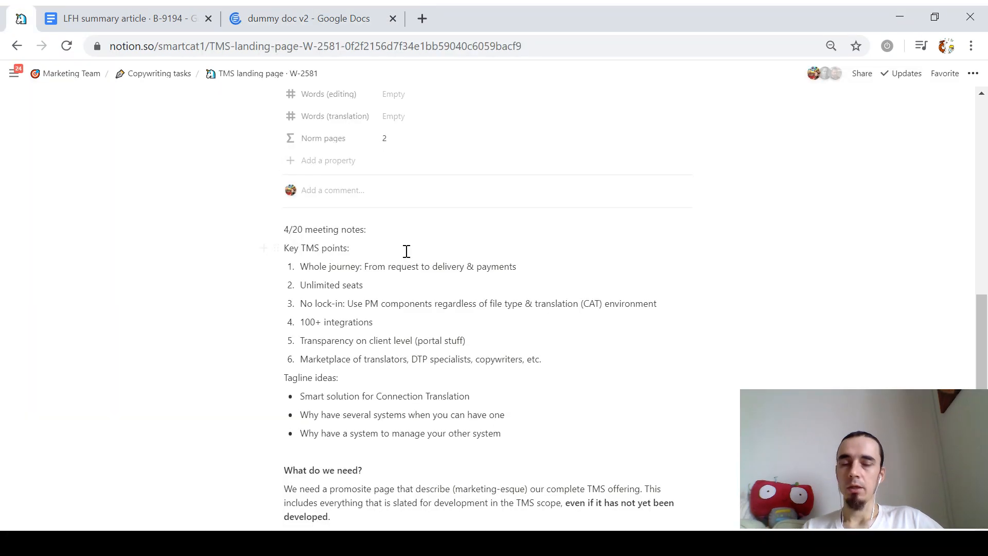
pyautogui.scroll(10, 407, 251)
pyautogui.tripleClick(411, 222)
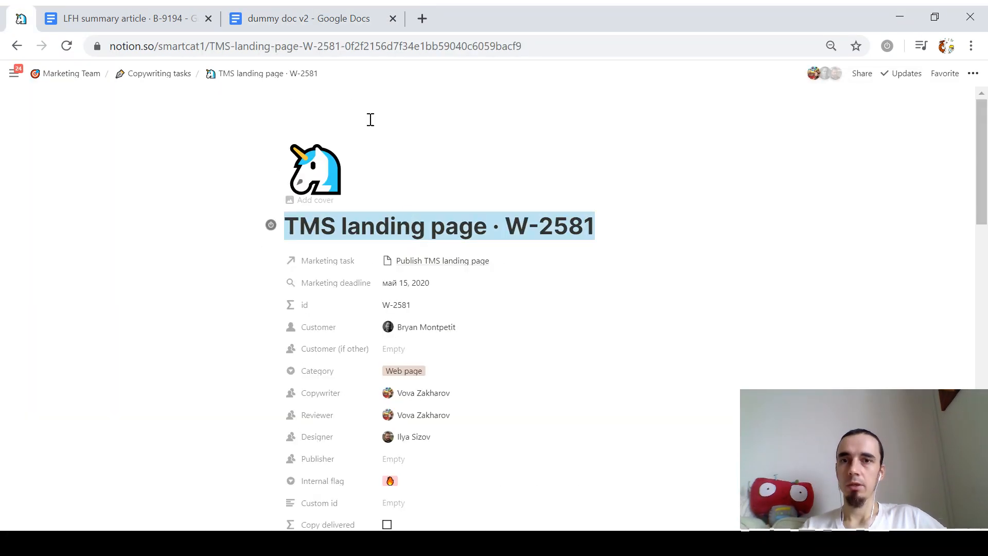
pyautogui.click(328, 11)
pyautogui.click(433, 224)
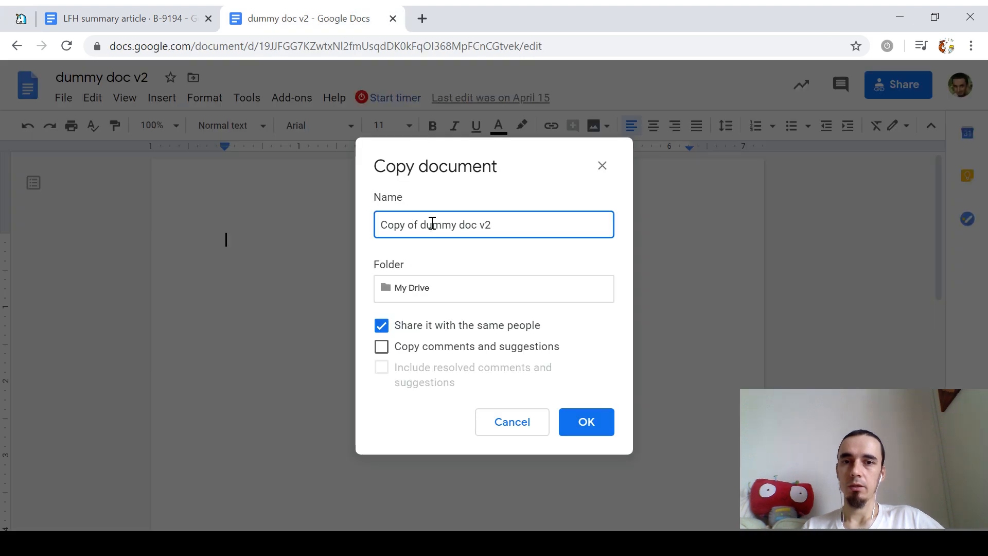
pyautogui.hotkey('ctrl', 'a')
pyautogui.hotkey('ctrl', 'v')
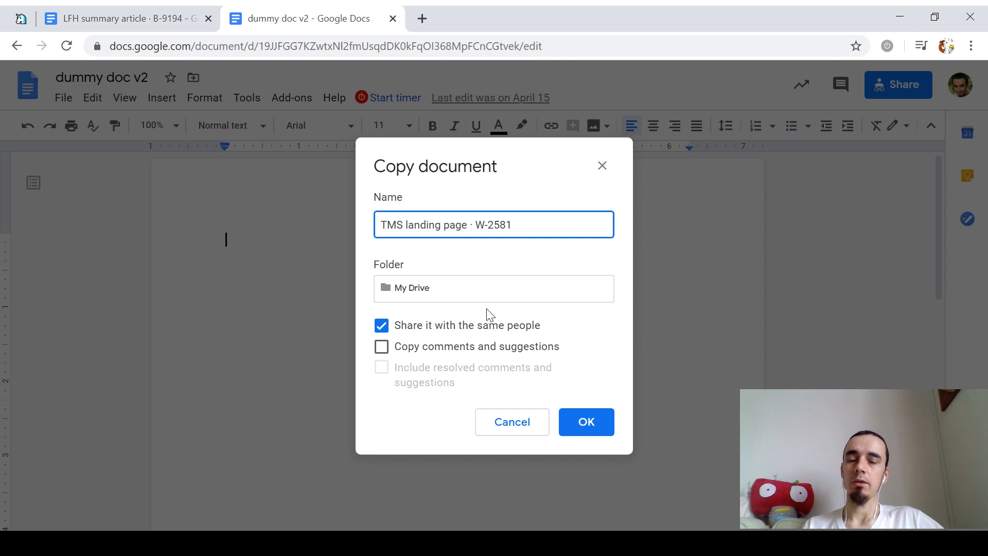
pyautogui.click(587, 423)
pyautogui.moveTo(442, 17); pyautogui.dragTo(214, 220)
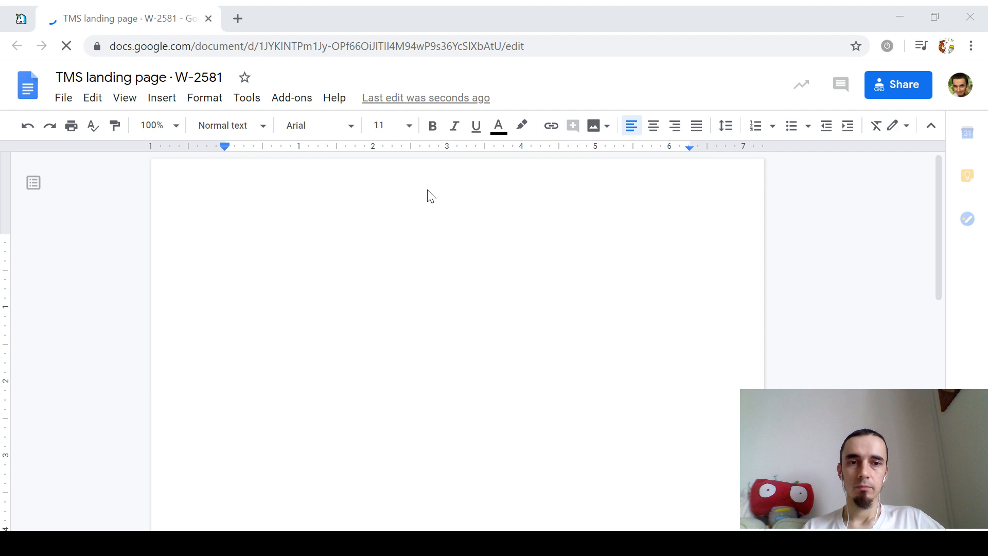
pyautogui.click(510, 239)
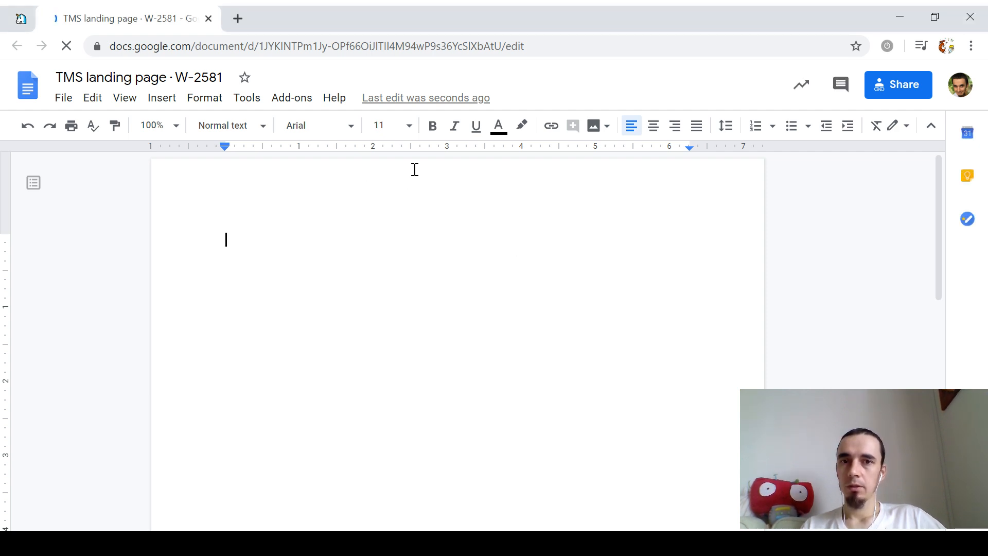
# Step: Start a Toggl timer on this document under the Smartcat - Copywriting project
pyautogui.click(393, 99)
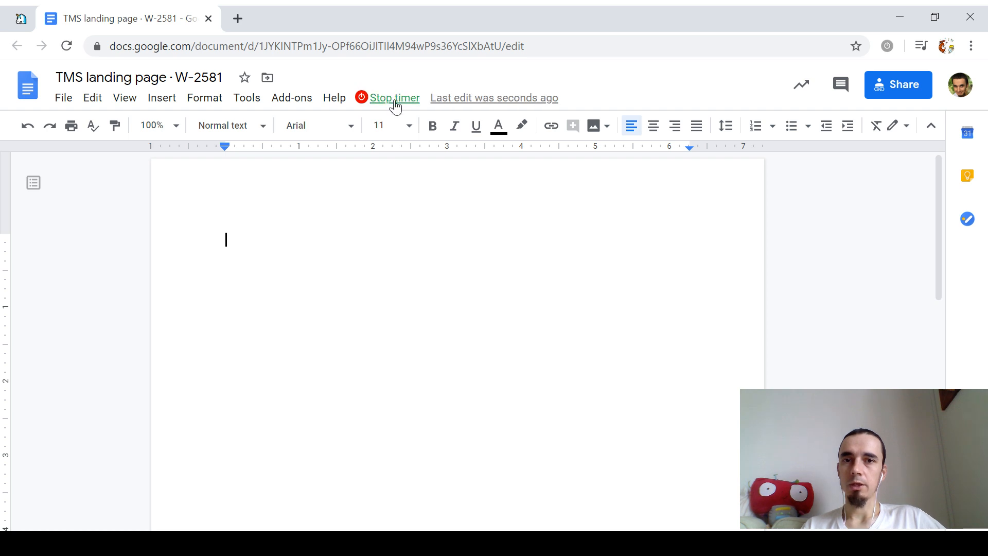
pyautogui.click(453, 177)
pyautogui.write('copywr')
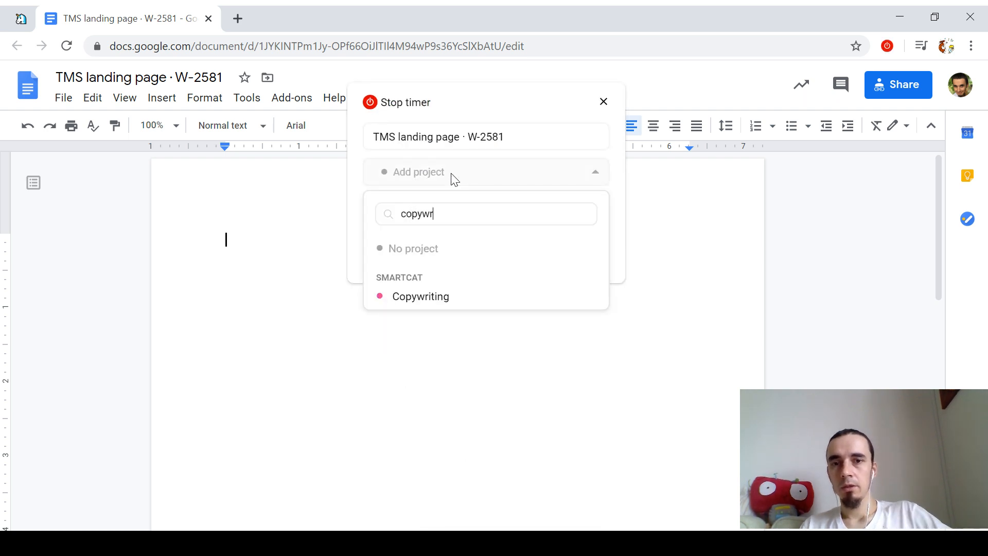
pyautogui.click(434, 302)
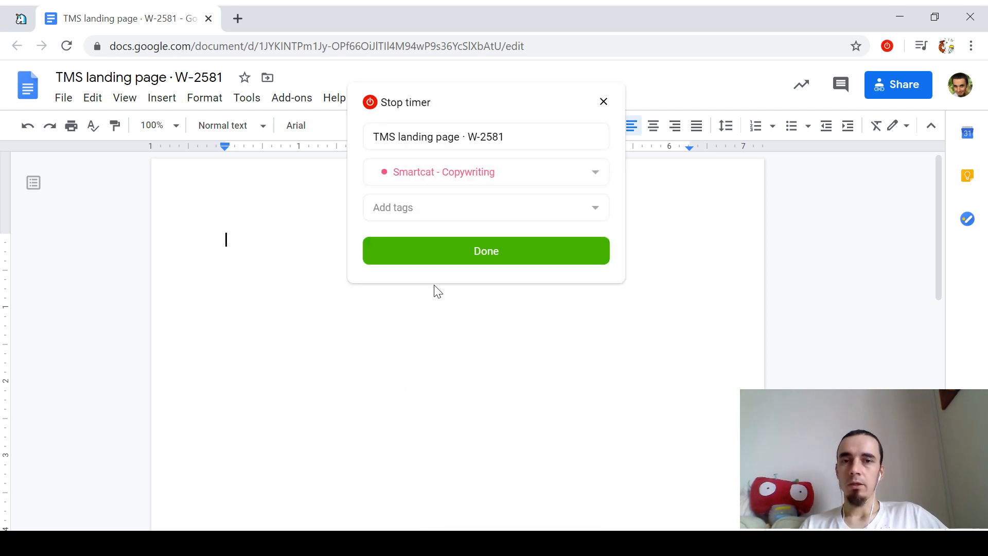
pyautogui.click(470, 255)
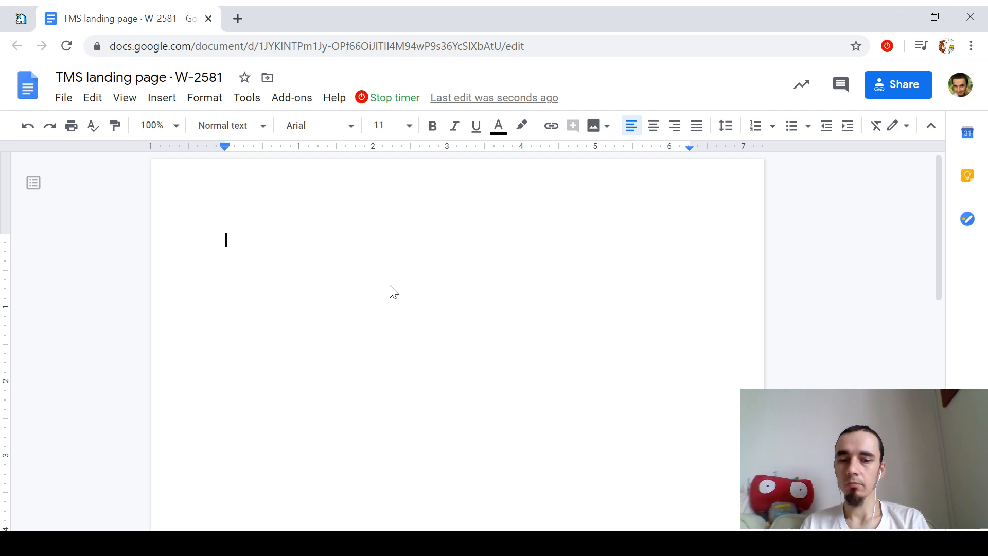
# Step: Type 'Smartcat TMS: One system to rule them all' as a Title-style heading, then start a normal line
pyautogui.click(241, 126)
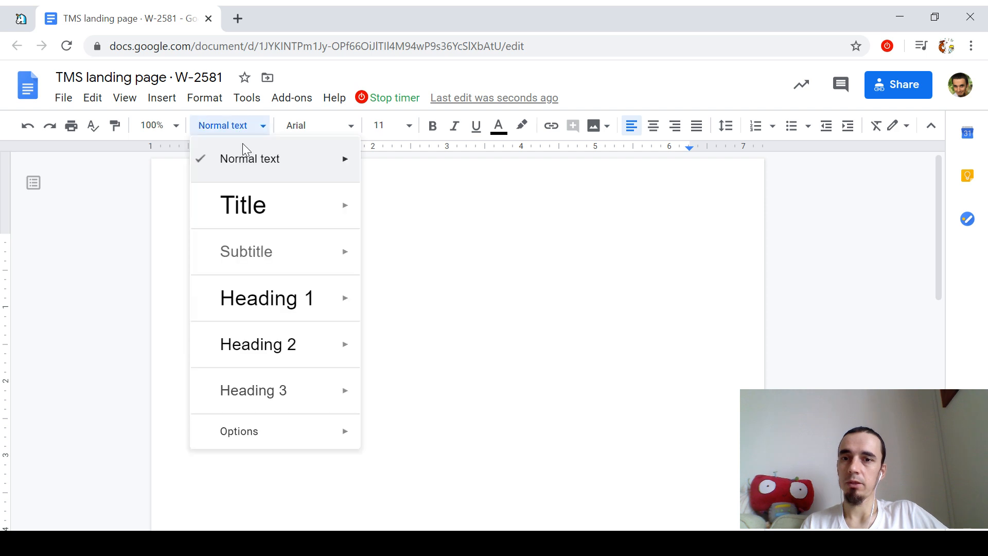
pyautogui.click(266, 214)
pyautogui.write('Smartcat ')
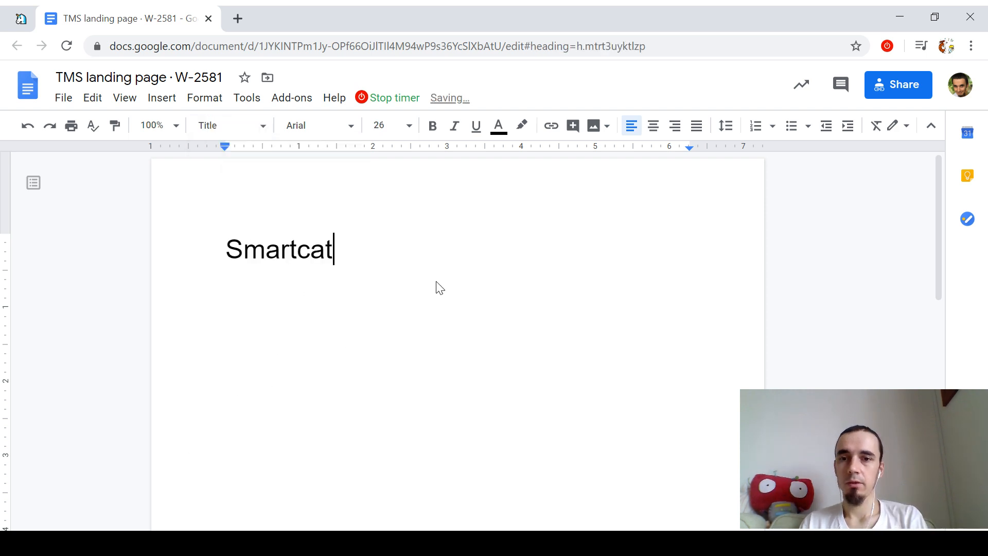
pyautogui.write('TMS:')
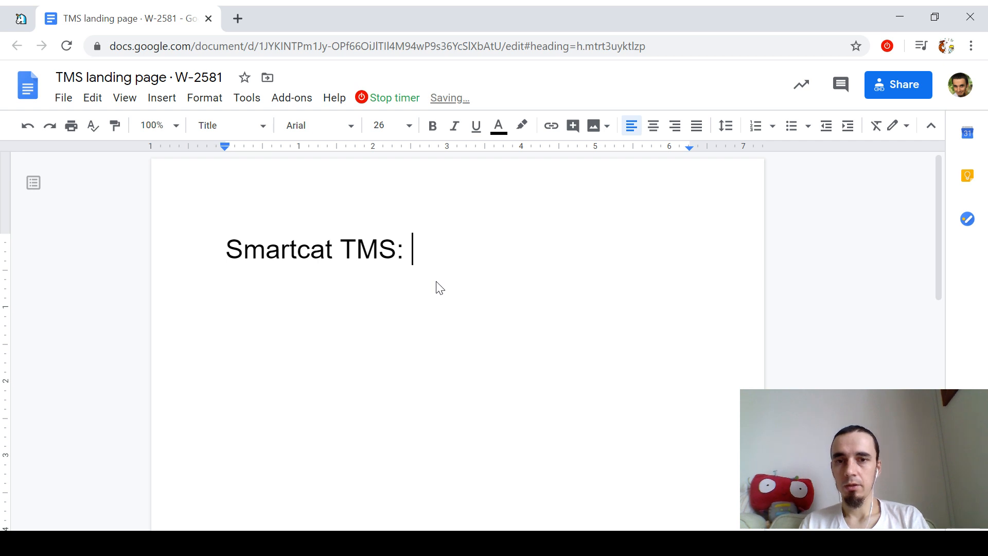
pyautogui.press('Home')
pyautogui.press('Right')
pyautogui.press('End')
pyautogui.write('One ')
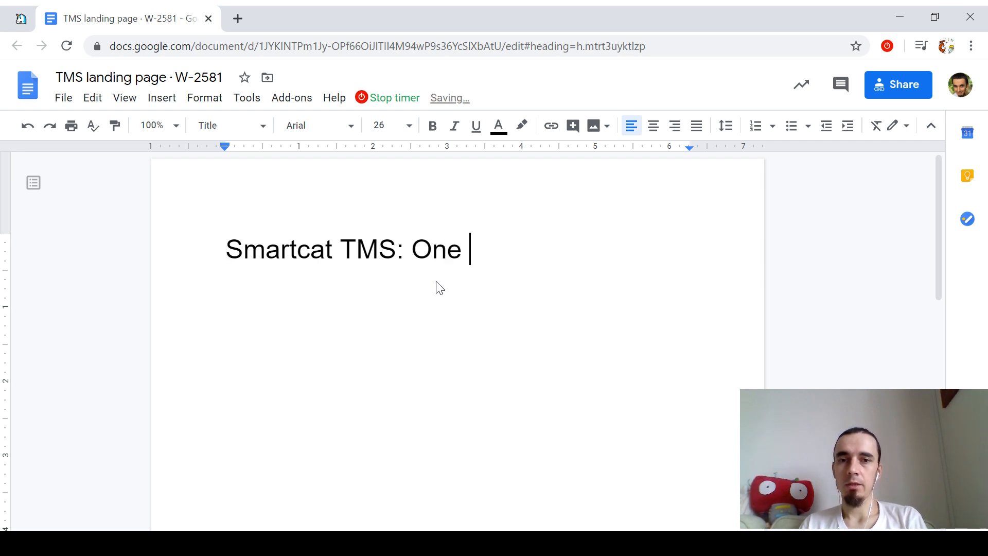
pyautogui.write('system to rule them all')
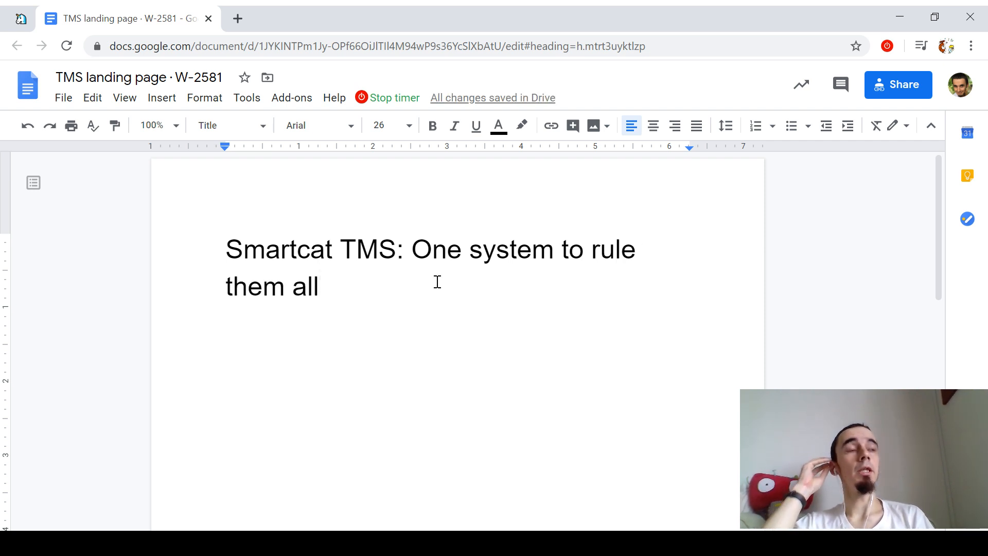
pyautogui.press('Return')
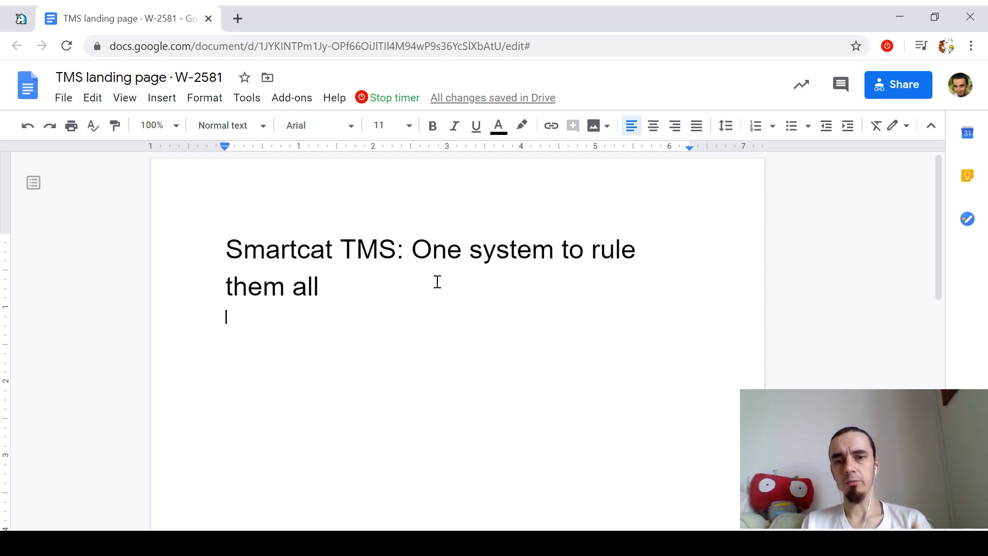
# Step: Load the Smartcat blog by searching 'blog' in a new tab
pyautogui.hotkey('ctrl', 't')
pyautogui.write('cat tms')
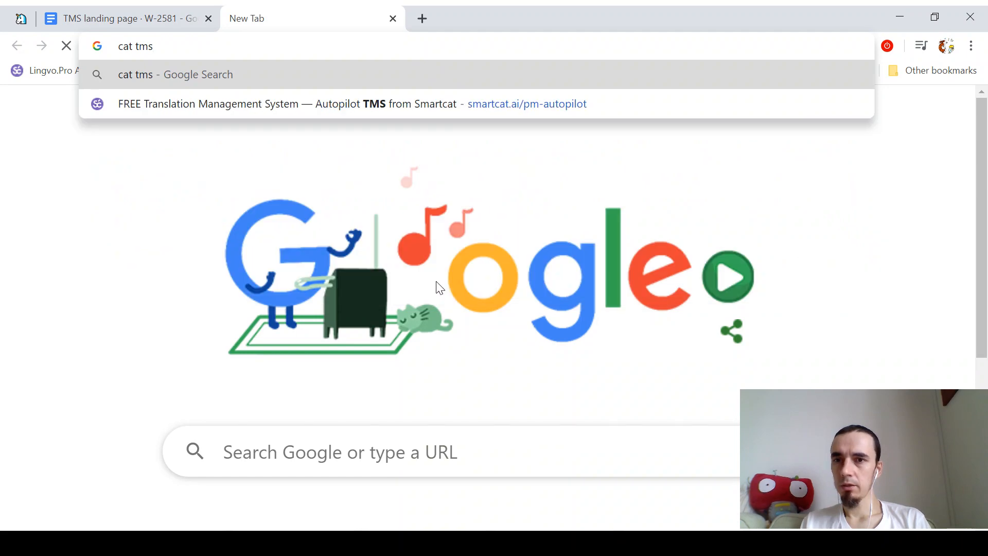
pyautogui.write('tms blog')
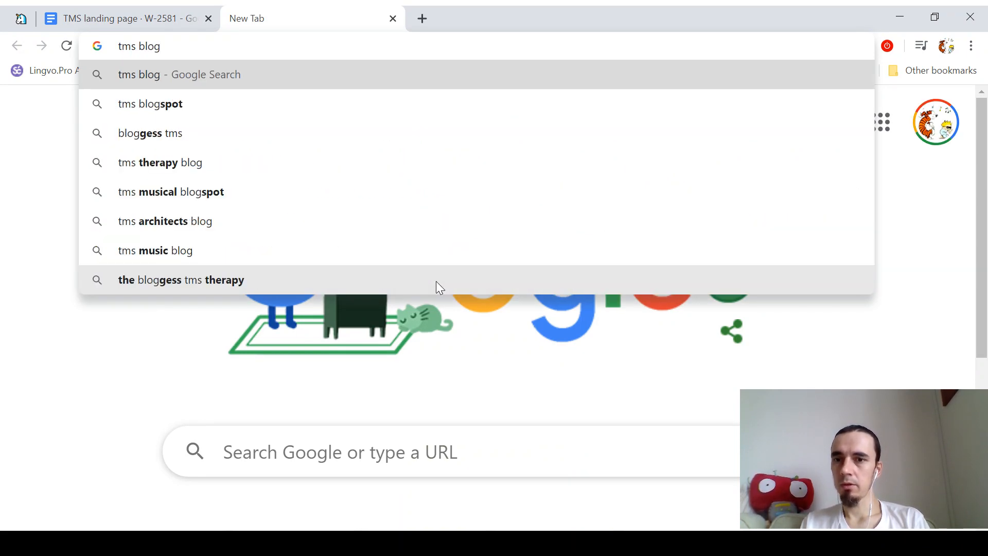
pyautogui.hotkey('ctrl', 'a')
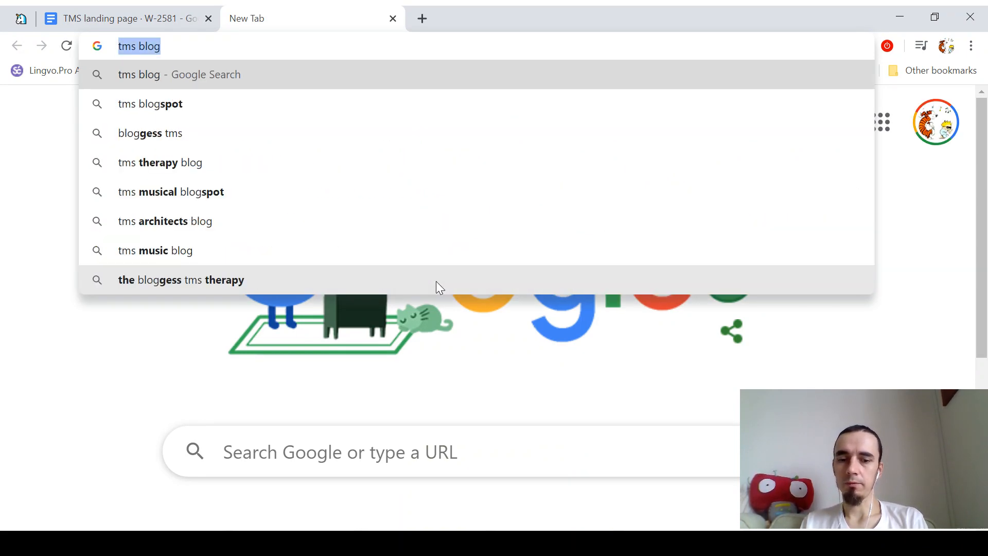
pyautogui.write('blog')
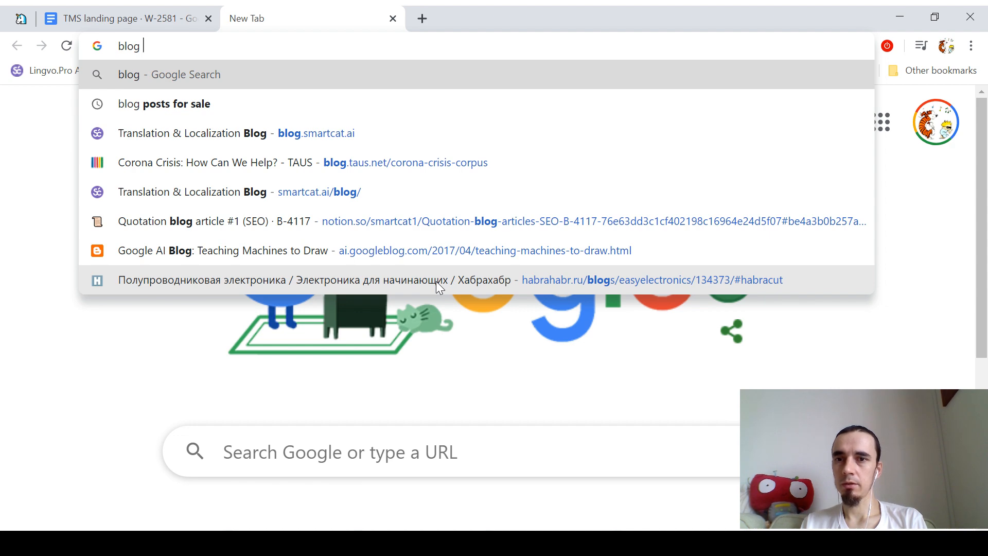
pyautogui.hotkey('ctrl', 'a')
pyautogui.write('article tms')
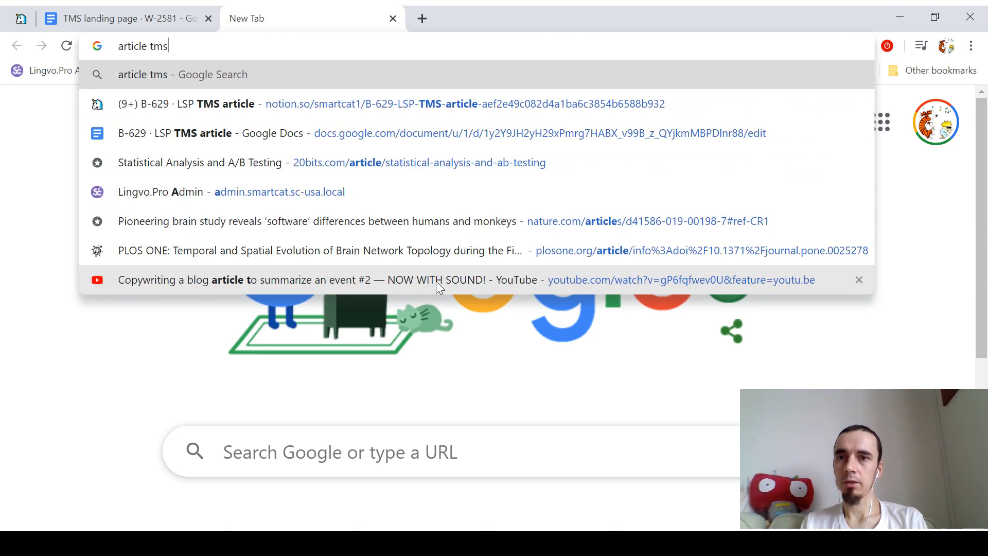
pyautogui.hotkey('ctrl', 'a')
pyautogui.write('blog')
pyautogui.press('Return')
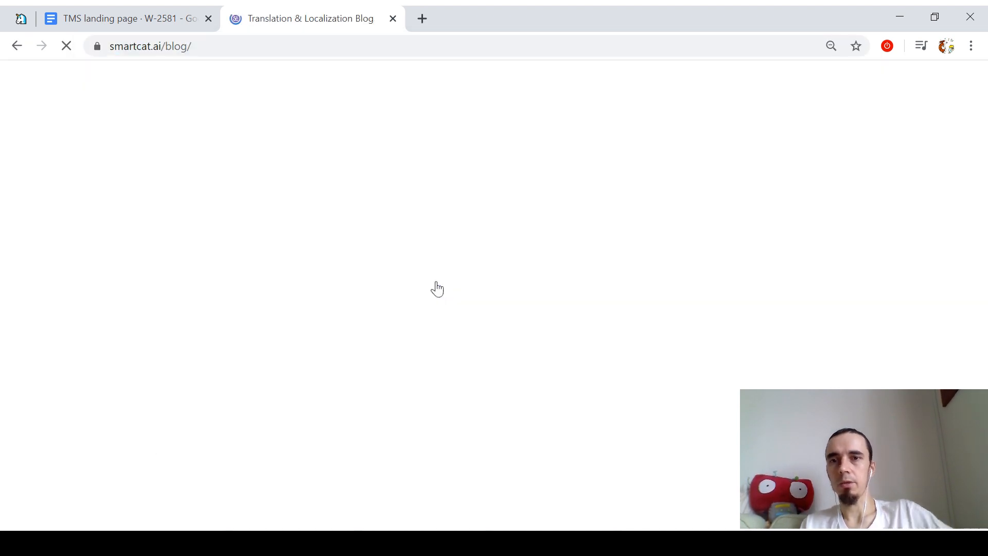
# Step: Read the 'Five reasons NOT to use separate TMS and CAT tools' article, then return to Notion's task page
pyautogui.scroll(-4, 437, 287)
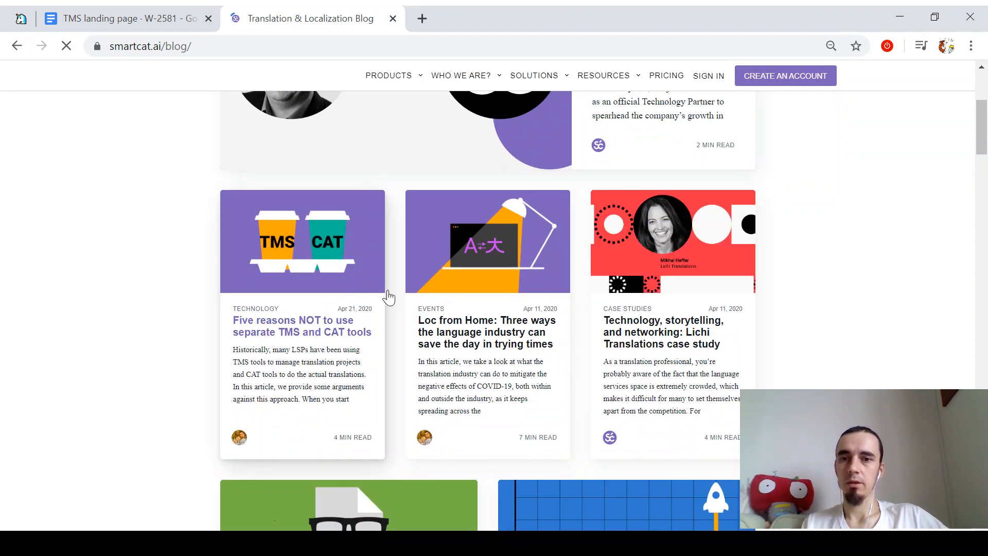
pyautogui.click(320, 340)
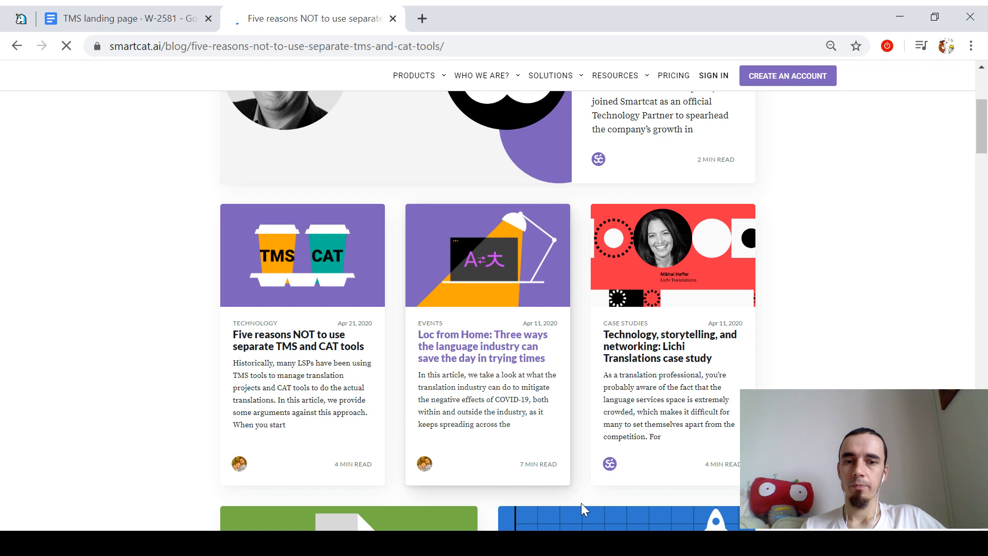
pyautogui.scroll(-1, 567, 277)
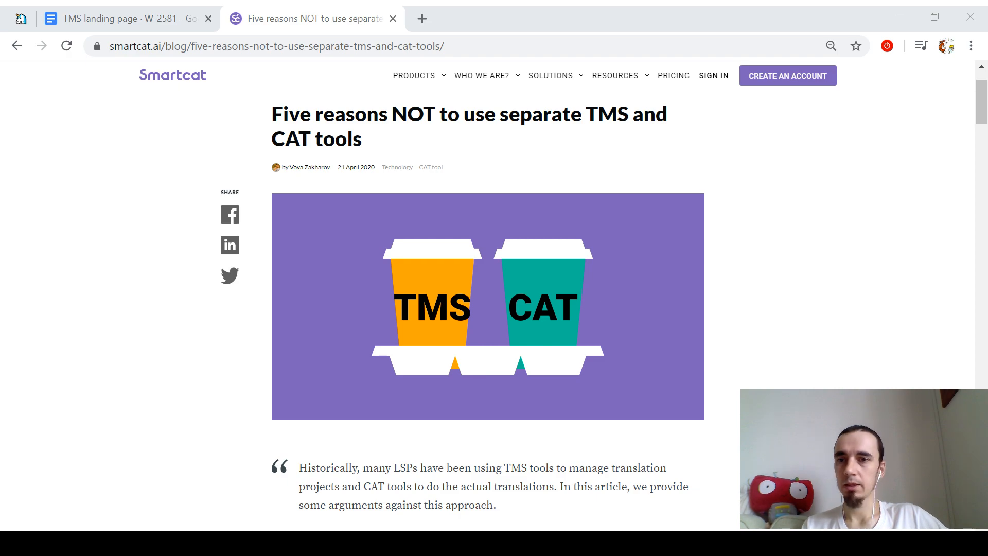
pyautogui.scroll(-7, 533, 320)
pyautogui.scroll(-18, 535, 321)
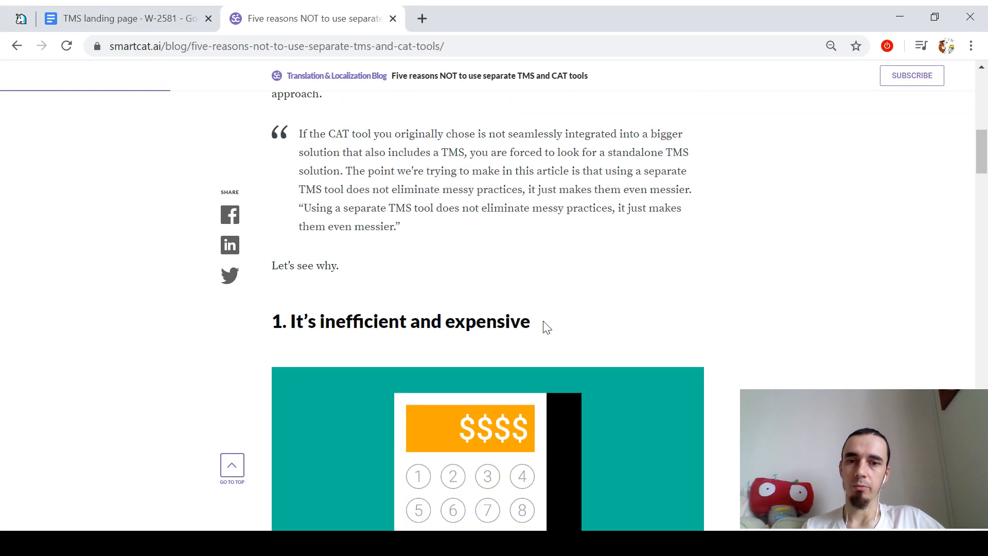
pyautogui.scroll(1, 564, 319)
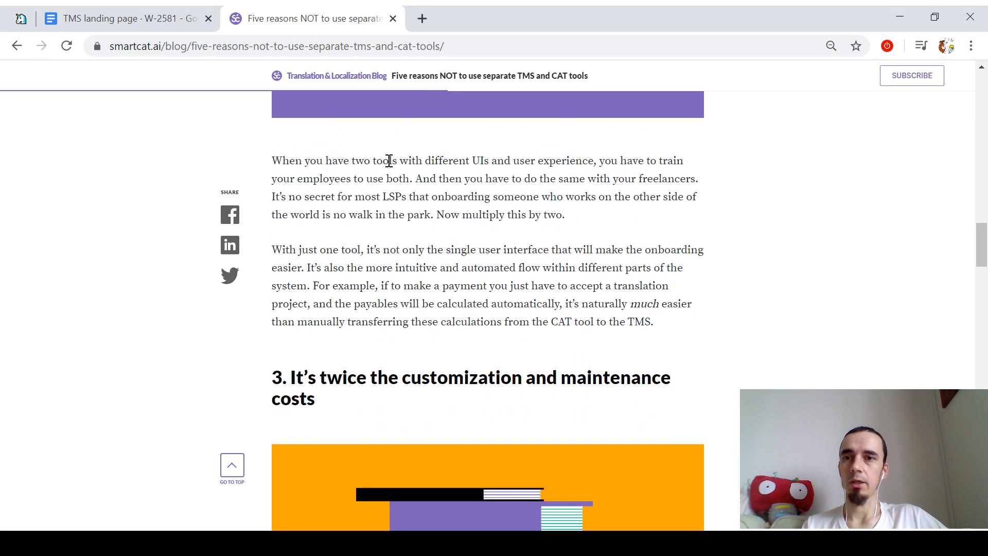
pyautogui.click(188, 18)
pyautogui.click(21, 18)
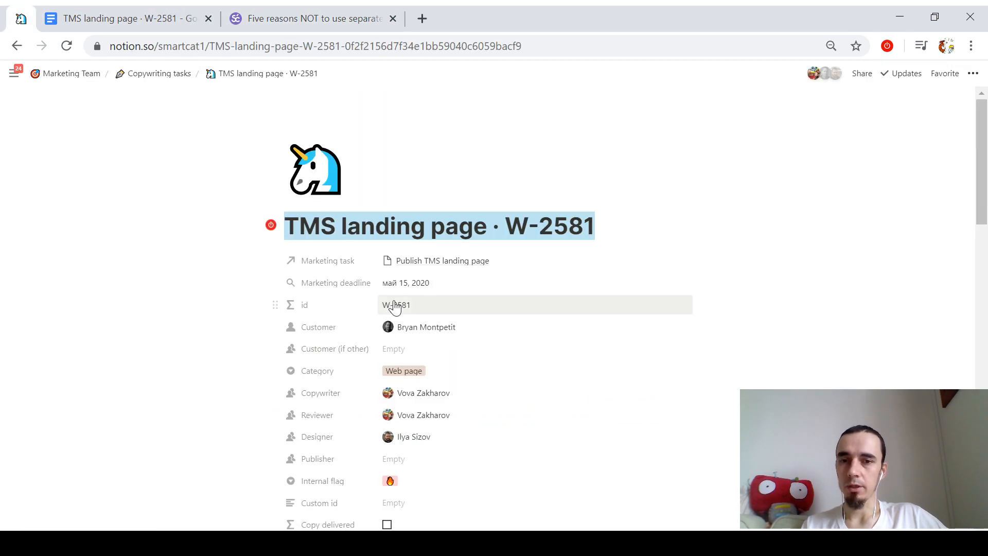
# Step: Paste the Notion 'What do we need?' brief paragraphs under the document title
pyautogui.scroll(-12, 481, 300)
pyautogui.scroll(-6, 302, 287)
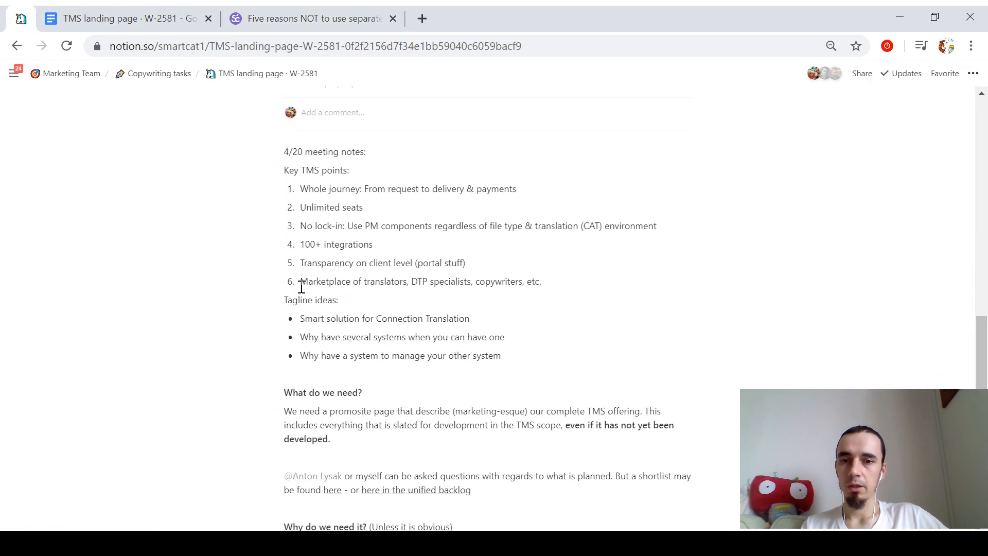
pyautogui.moveTo(492, 336); pyautogui.dragTo(283, 272)
pyautogui.hotkey('ctrl', 'Tab')
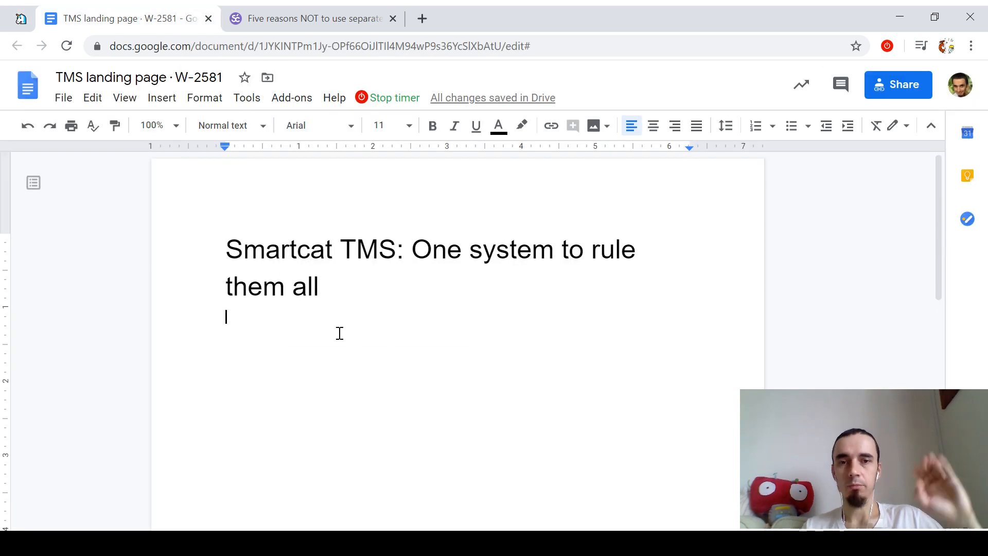
pyautogui.hotkey('ctrl', 'v')
pyautogui.press('Up')
pyautogui.press('Up')
pyautogui.press('Up')
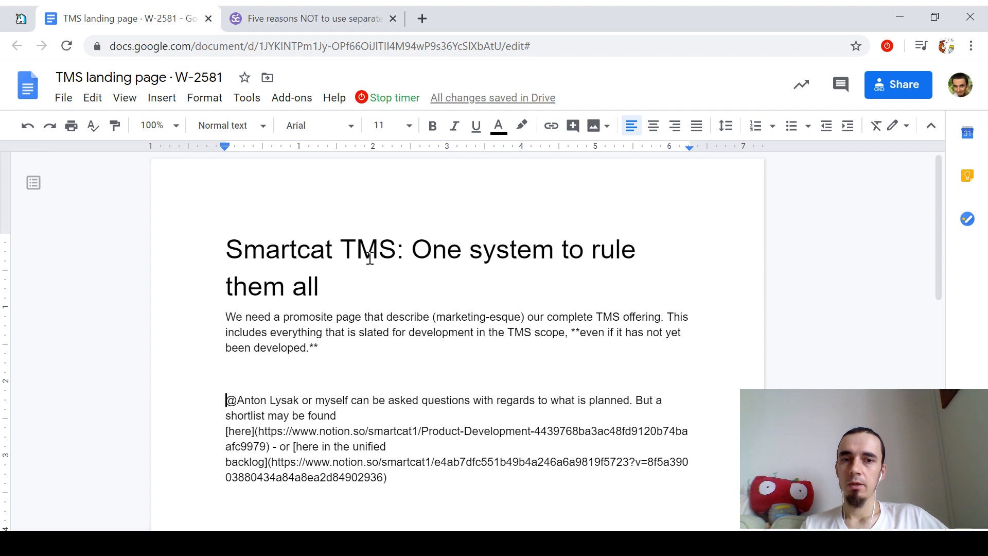
# Step: Copy the Key TMS points list and Tagline ideas from Notion and paste them below the links paragraph
pyautogui.hotkey('ctrl', 'shift', 'Tab')
pyautogui.scroll(1, 409, 404)
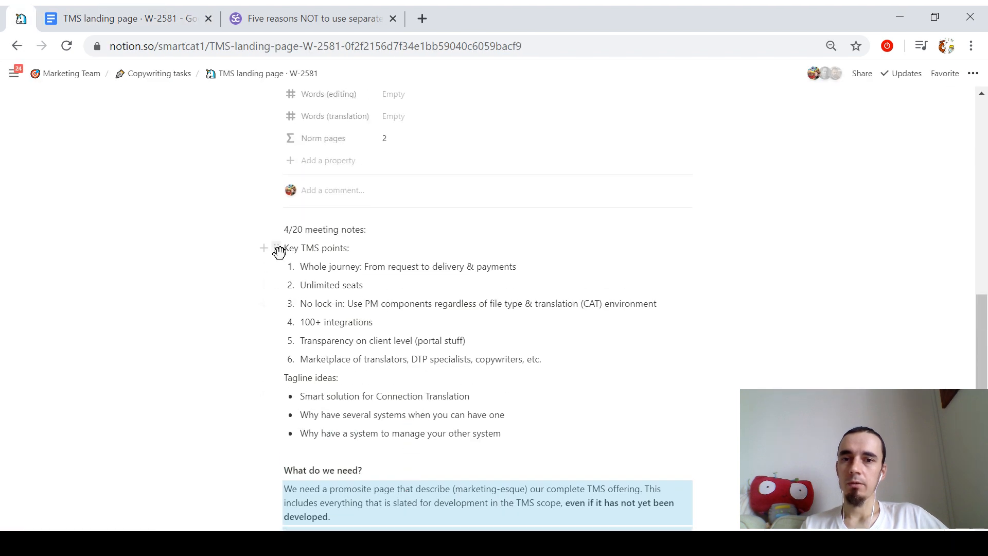
pyautogui.moveTo(502, 433); pyautogui.dragTo(280, 239)
pyautogui.hotkey('ctrl', 'c')
pyautogui.hotkey('ctrl', 'Tab')
pyautogui.scroll(-3, 430, 337)
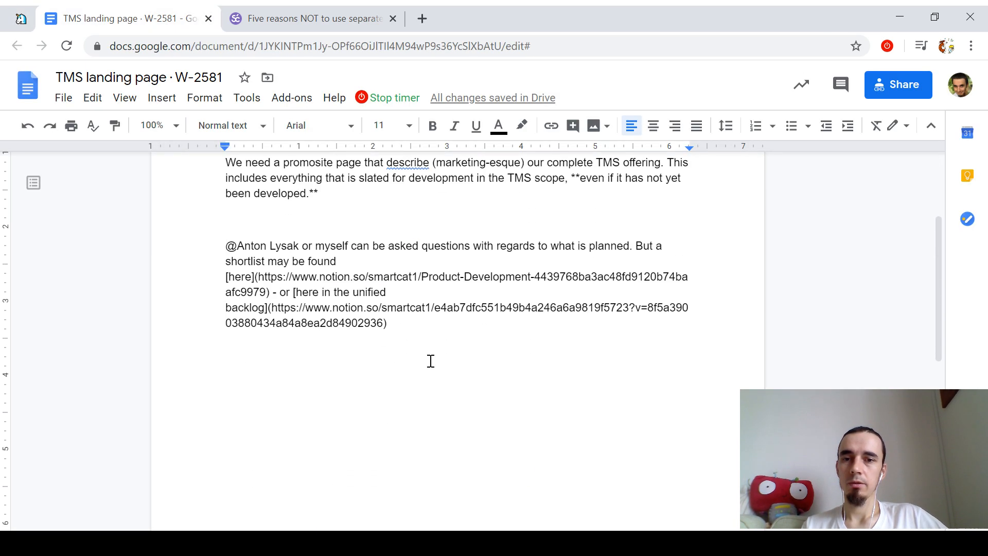
pyautogui.click(422, 349)
pyautogui.hotkey('ctrl', 'v')
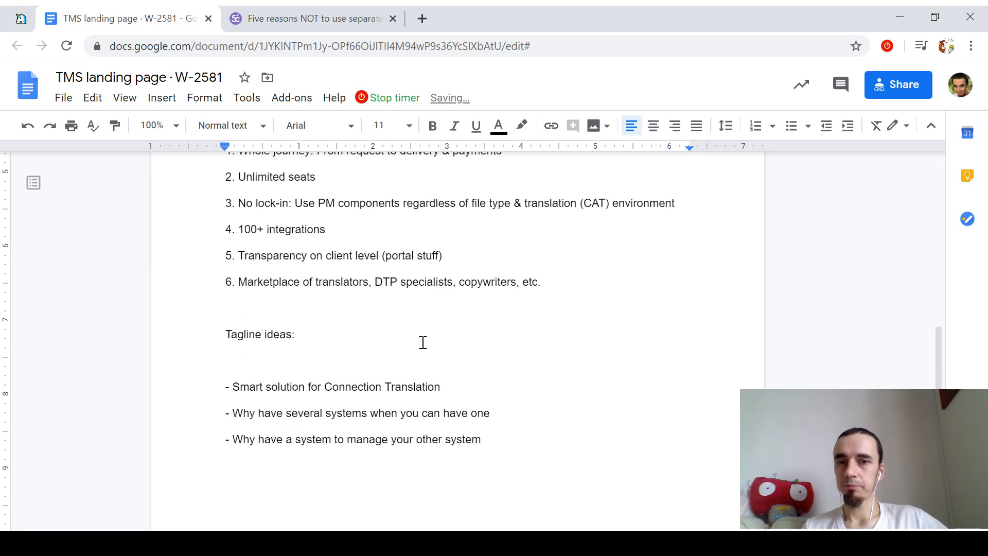
pyautogui.scroll(3, 456, 348)
pyautogui.scroll(3, 456, 348)
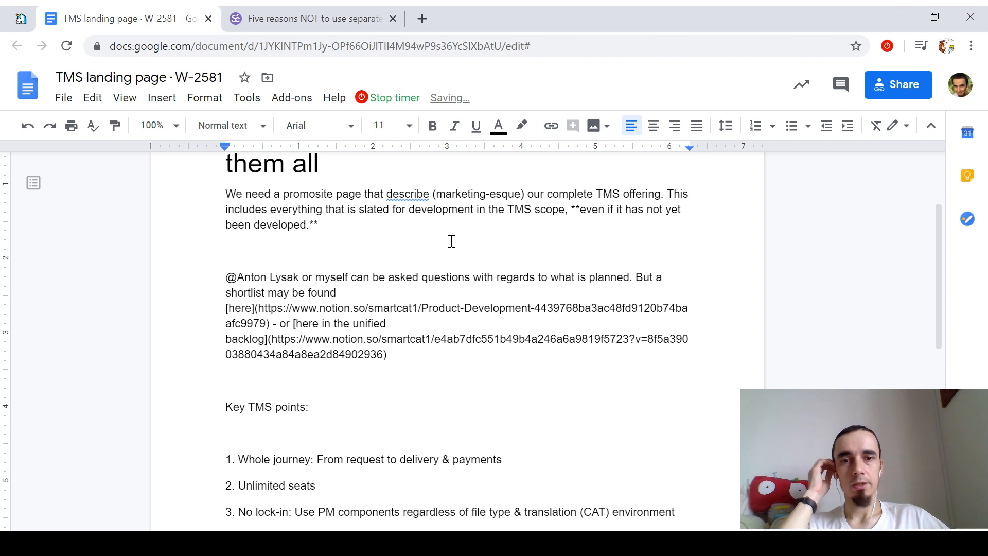
pyautogui.moveTo(576, 210); pyautogui.dragTo(354, 236)
# Step: Delete the pasted brief paragraph, the contact links paragraph and the 'Key TMS points:' heading
pyautogui.click(355, 236)
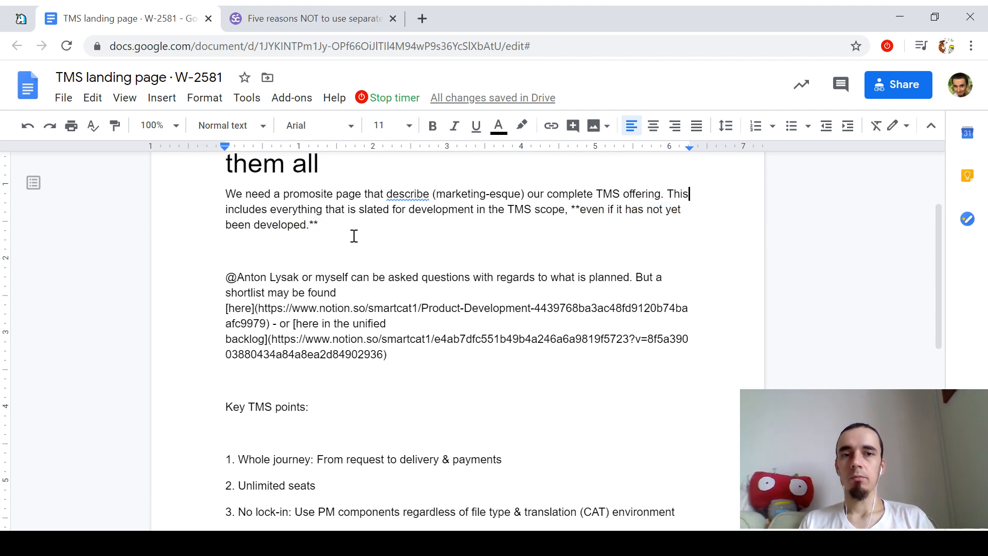
pyautogui.hotkey('ctrl', 'Left')
pyautogui.hotkey('shift', 'Down')
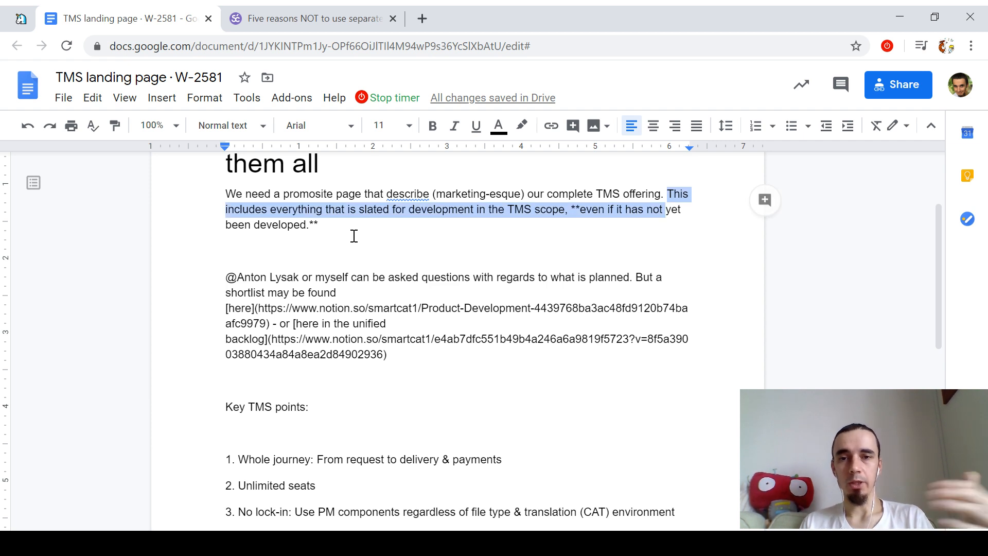
pyautogui.press('Left')
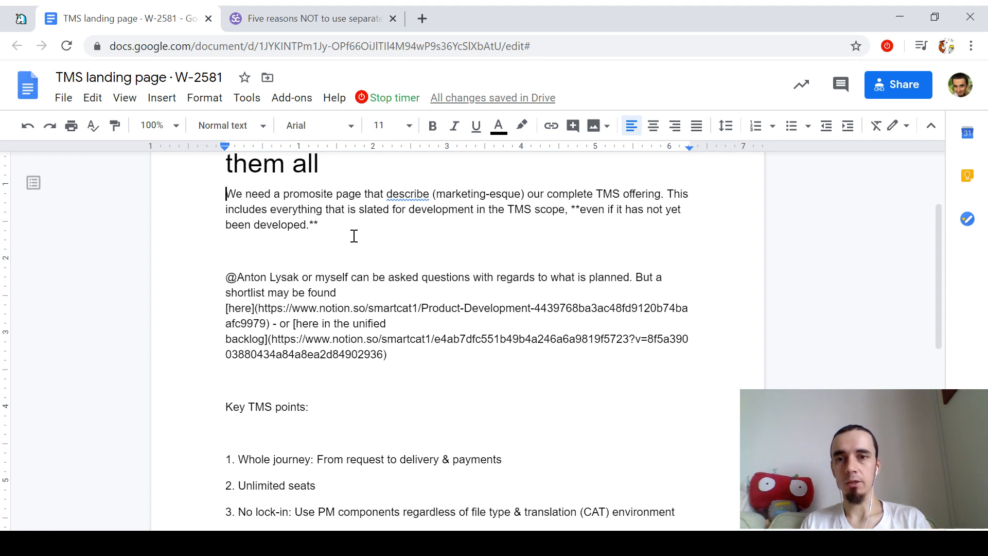
pyautogui.press('Up')
pyautogui.hotkey('shift', 'Down')
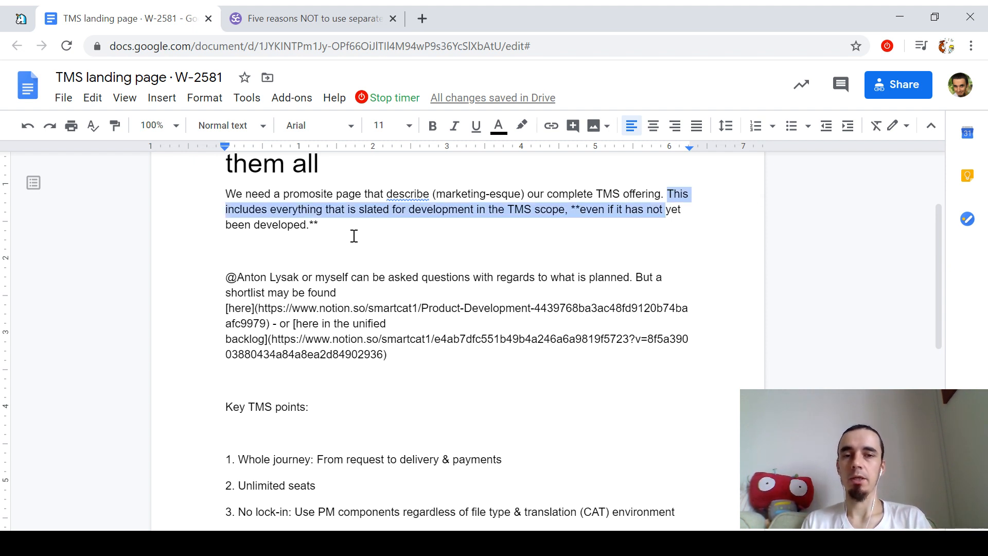
pyautogui.hotkey('shift', 'Down')
pyautogui.press('Up')
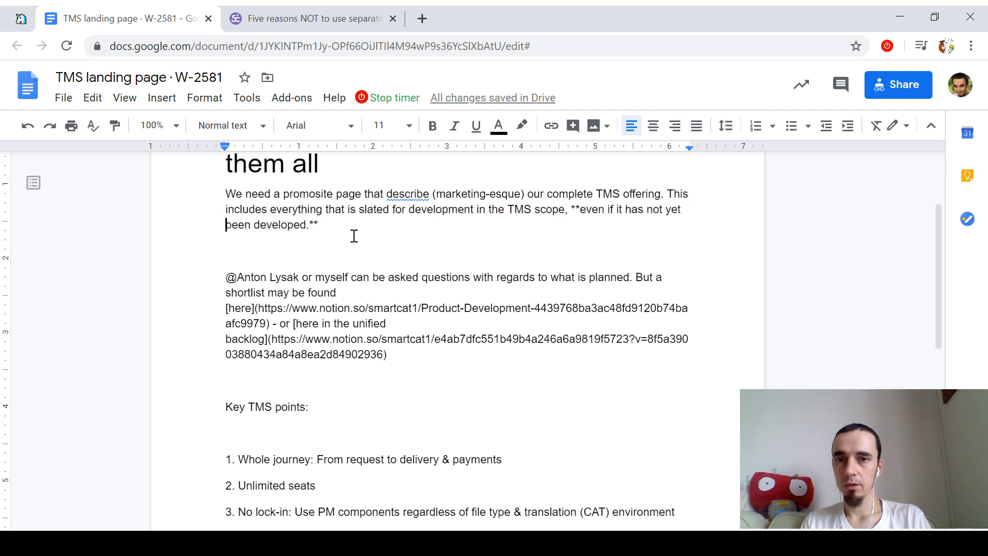
pyautogui.hotkey('shift', 'Down')
pyautogui.hotkey('shift', 'Down')
pyautogui.hotkey('shift', 'Down')
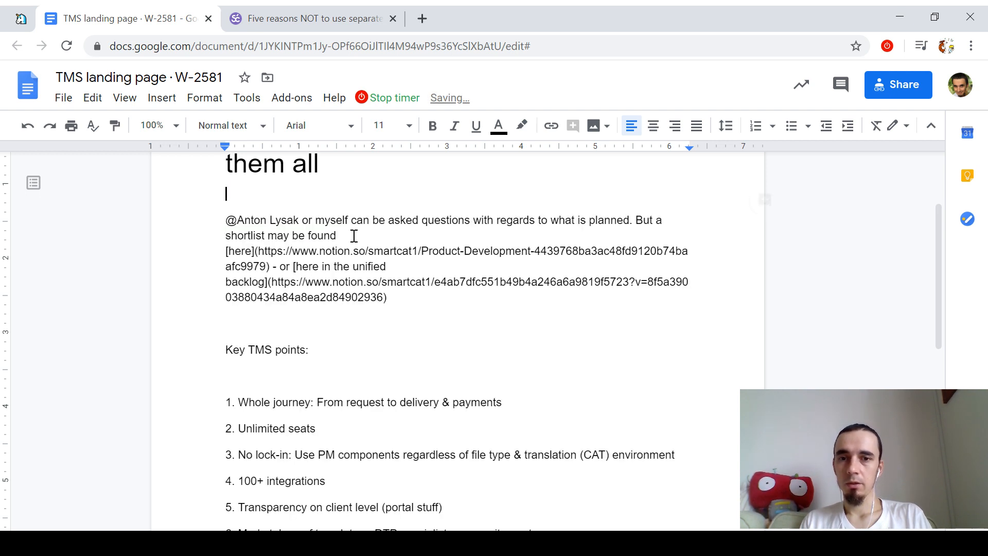
pyautogui.press('BackSpace')
pyautogui.hotkey('shift', 'Down')
pyautogui.hotkey('shift', 'Down')
pyautogui.hotkey('shift', 'Down')
pyautogui.hotkey('shift', 'Down')
pyautogui.hotkey('shift', 'Down')
pyautogui.hotkey('shift', 'Down')
pyautogui.hotkey('shift', 'Down')
pyautogui.hotkey('shift', 'Down')
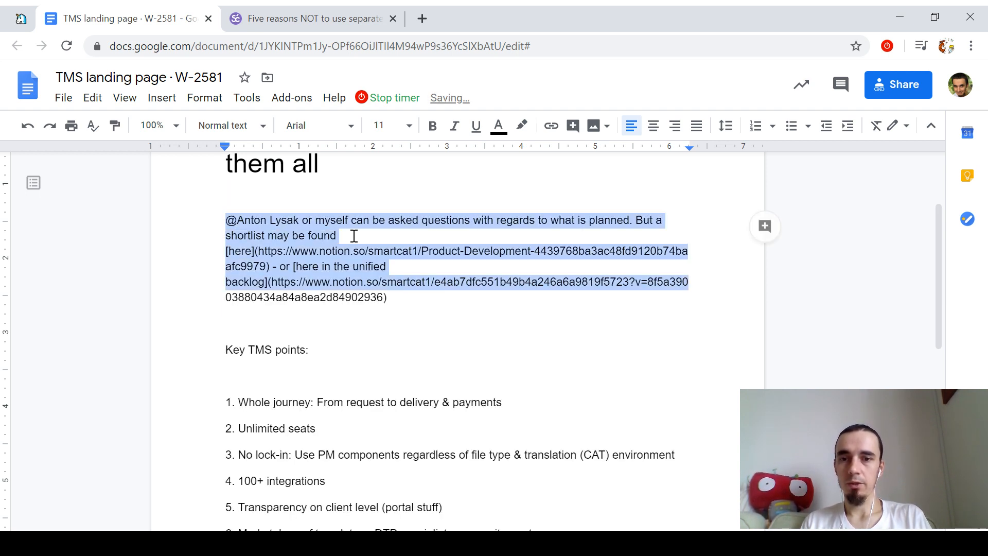
pyautogui.press('BackSpace')
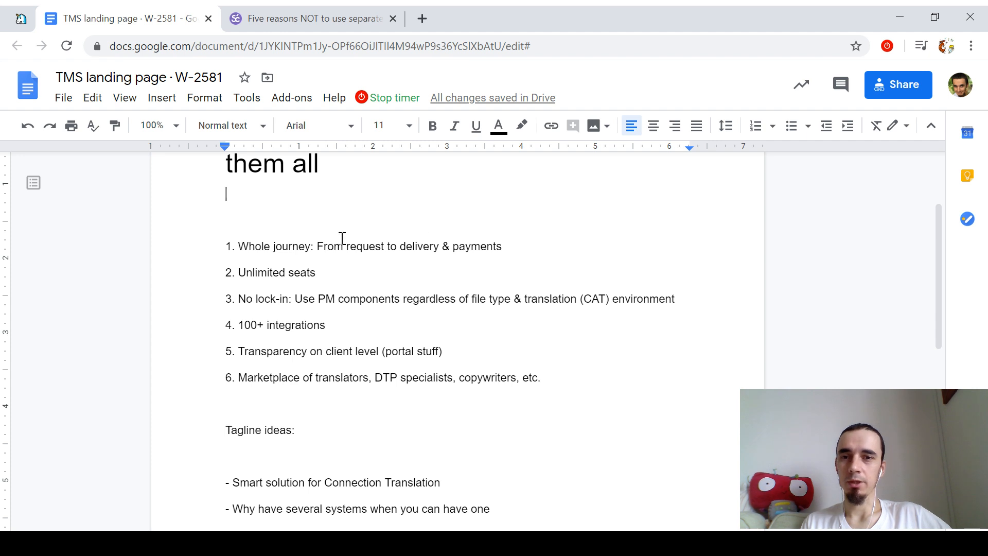
# Step: Under the title, start the subtitle 'From handling customer requests to delivering translations a…'
pyautogui.doubleClick(305, 245)
pyautogui.click(313, 202)
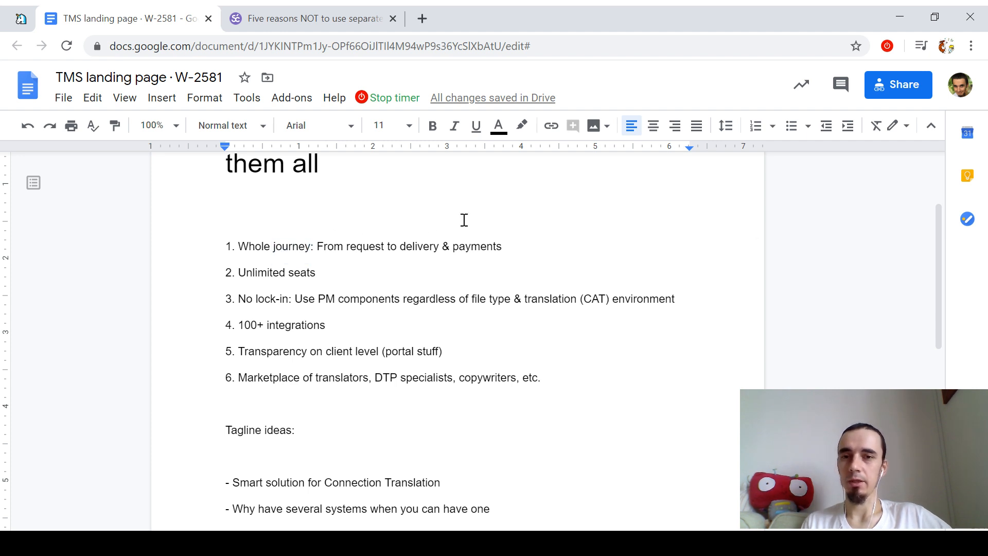
pyautogui.scroll(2, 532, 245)
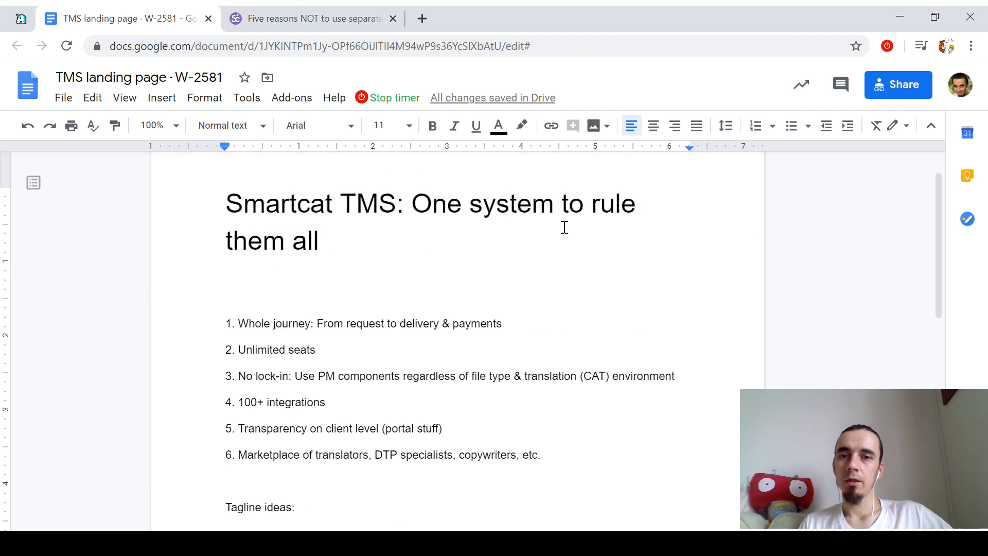
pyautogui.write('From request')
pyautogui.hotkey('ctrl', 'Left')
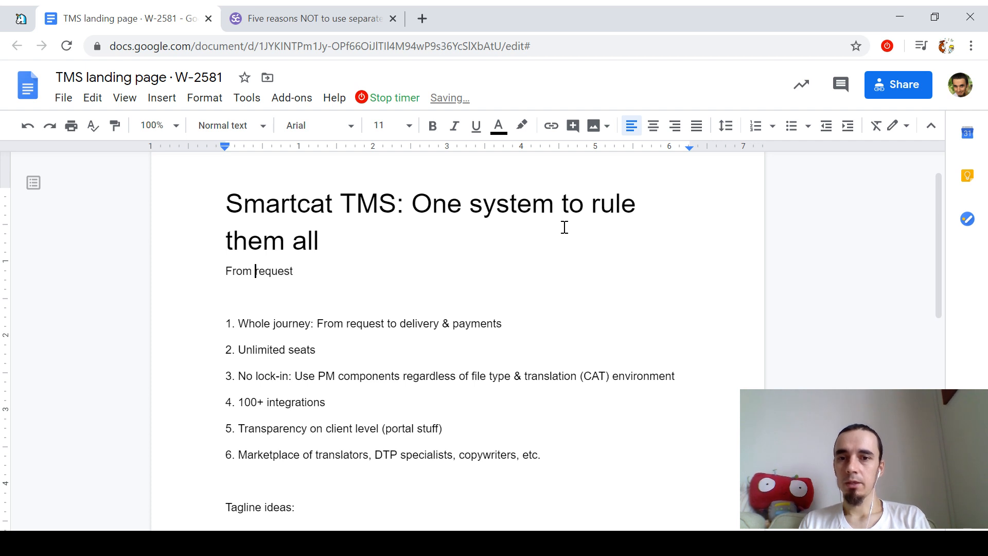
pyautogui.write('handling customer')
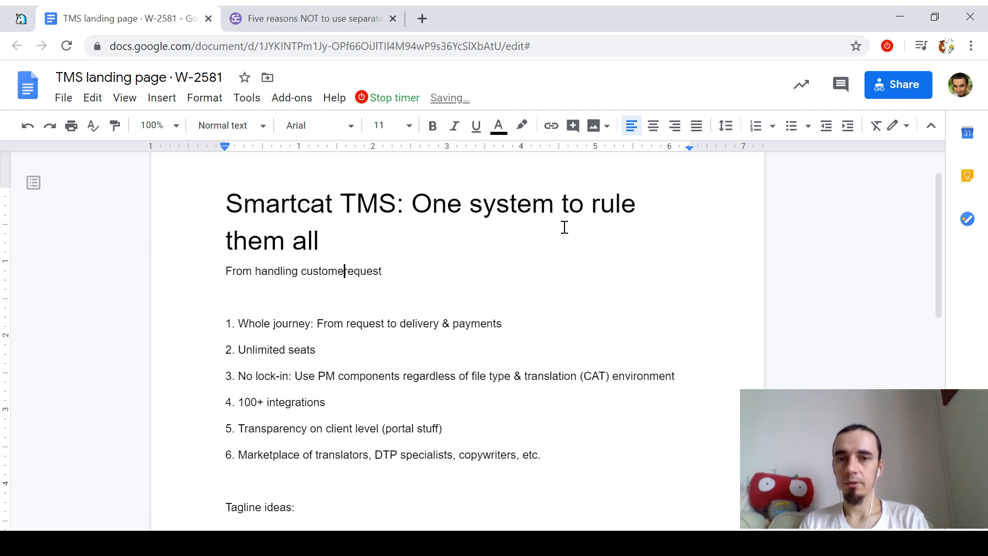
pyautogui.press('End')
pyautogui.write('s to ')
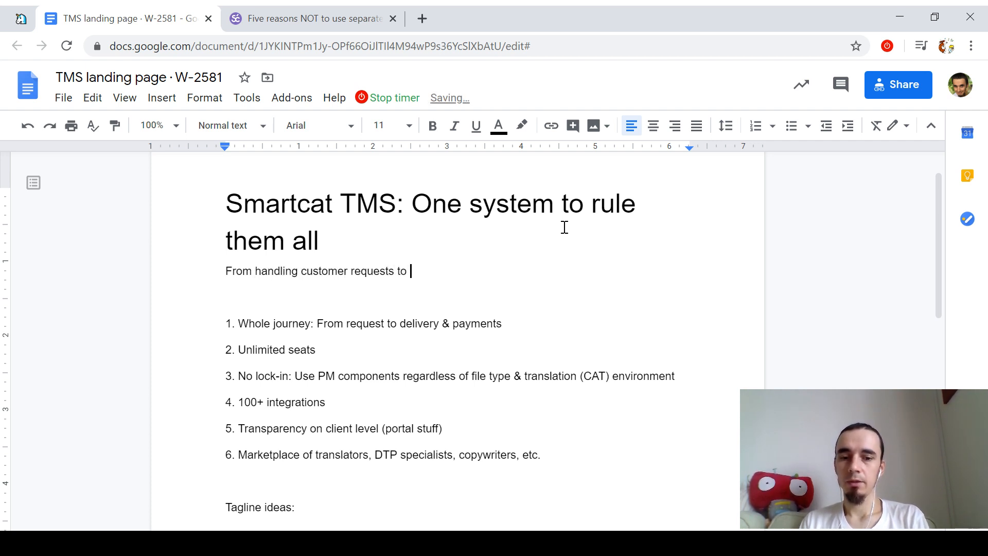
pyautogui.write('delivering translat')
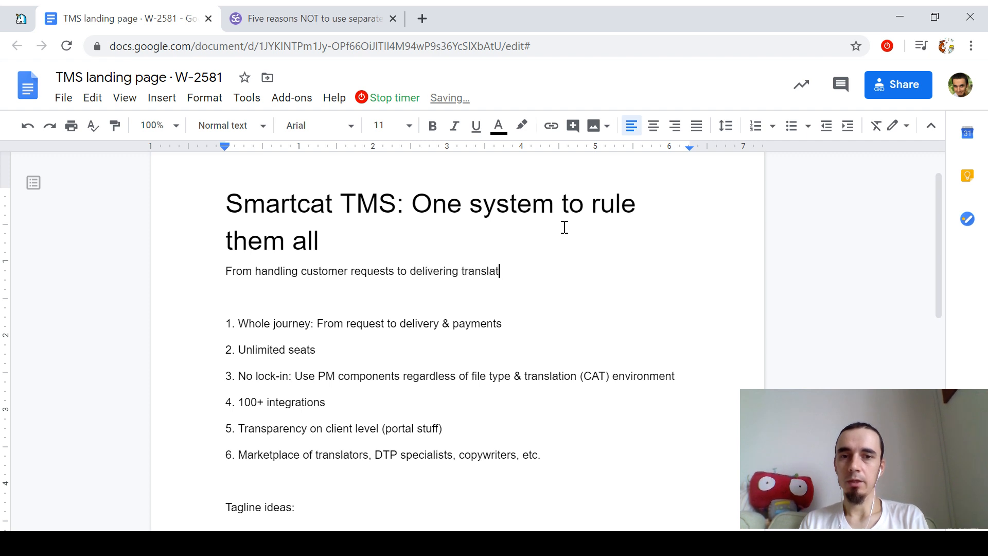
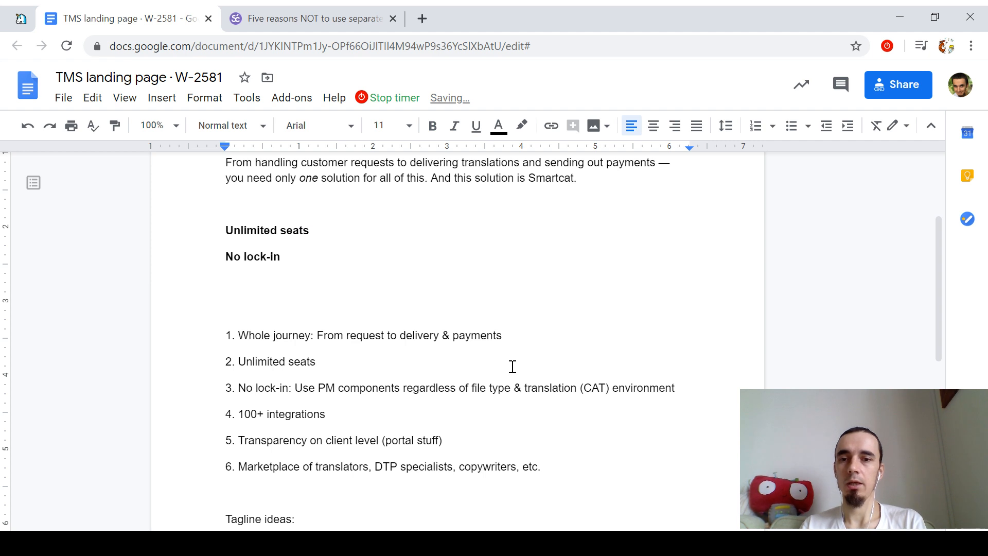
# Step: Type a bold '100+ integrations' subheading line under No lock-in
pyautogui.write('100')
pyautogui.press('BackSpace')
pyautogui.press('BackSpace')
pyautogui.press('BackSpace')
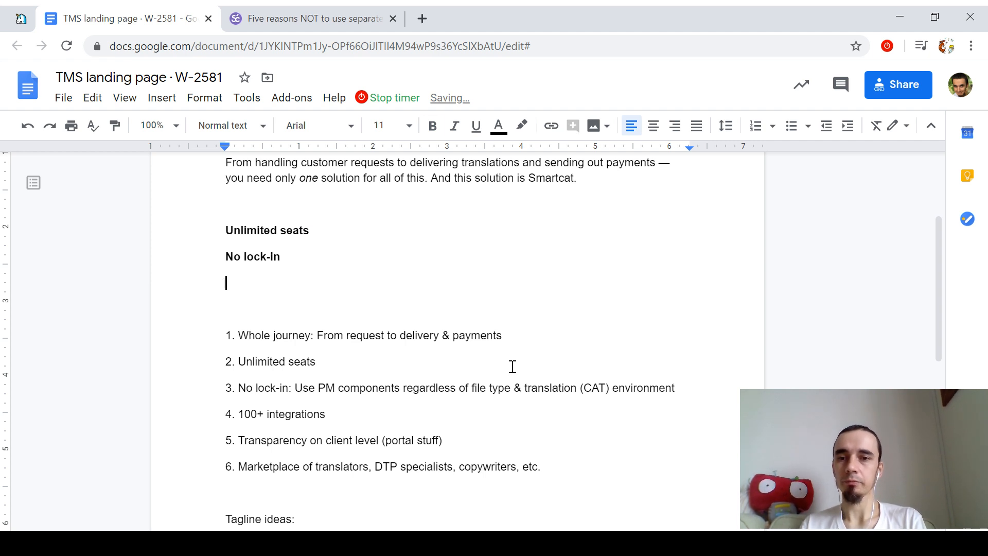
pyautogui.hotkey('ctrl', 'b')
pyautogui.write('100+ integratins')
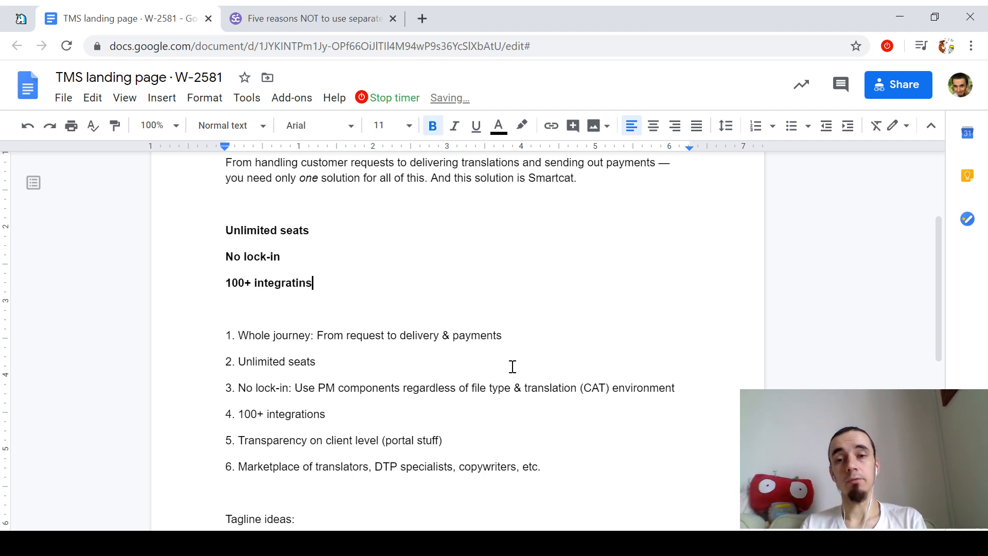
pyautogui.press('BackSpace')
pyautogui.press('BackSpace')
pyautogui.write('ons')
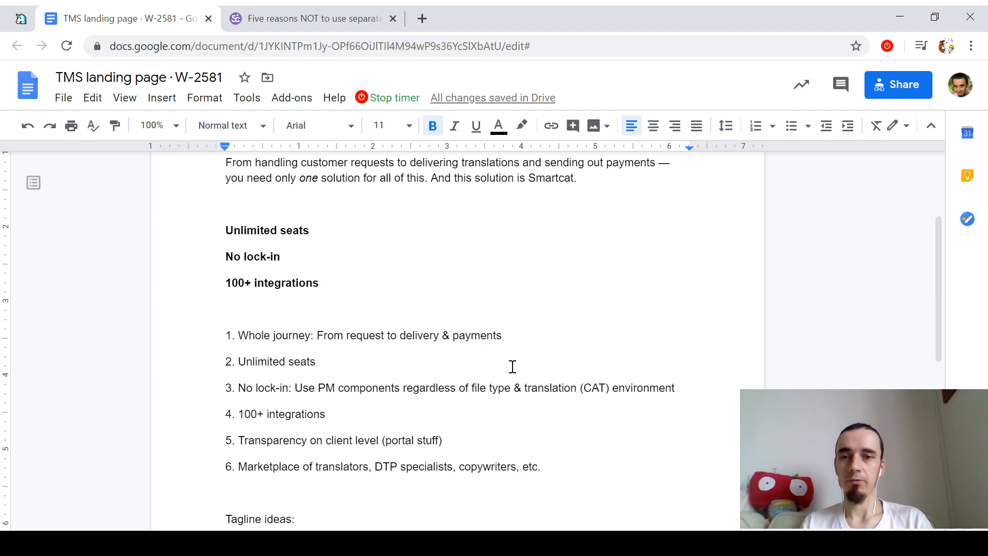
pyautogui.press('Return')
pyautogui.hotkey('ctrl', 'b')
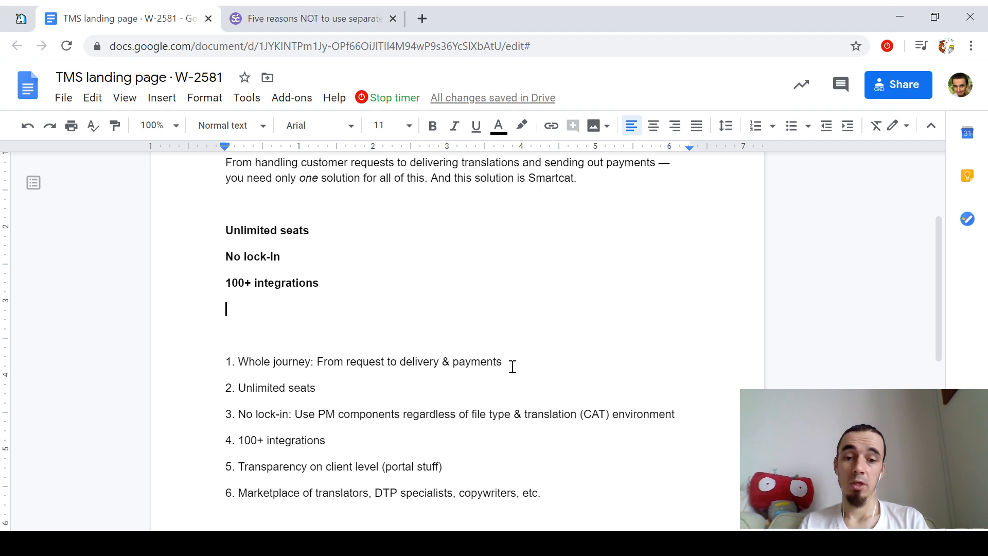
# Step: Add a 'Built-in CAT & marketplace' subheading above 100+ integrations
pyautogui.press('Up')
pyautogui.press('Return')
pyautogui.write('Buil')
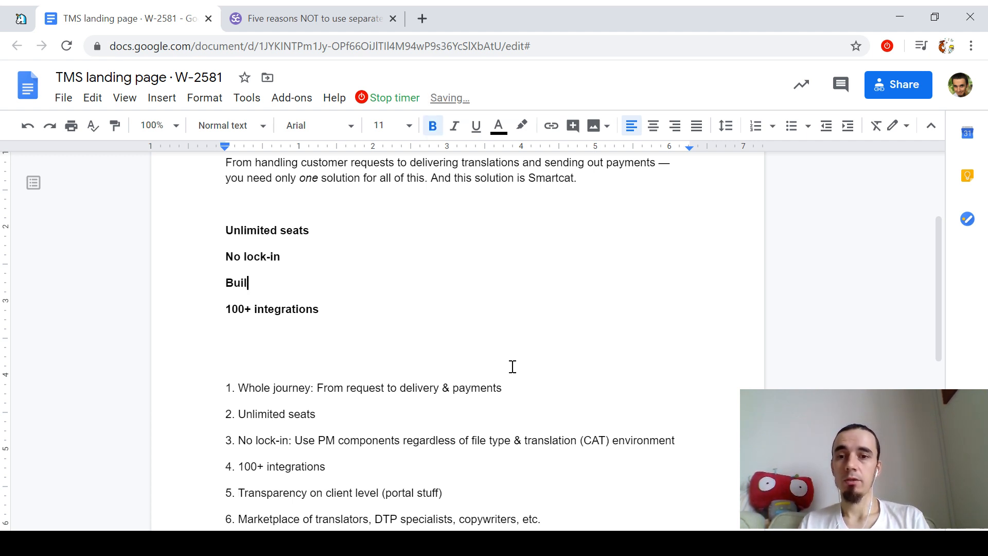
pyautogui.hotkey('shift', 'Home')
pyautogui.write('Integration ')
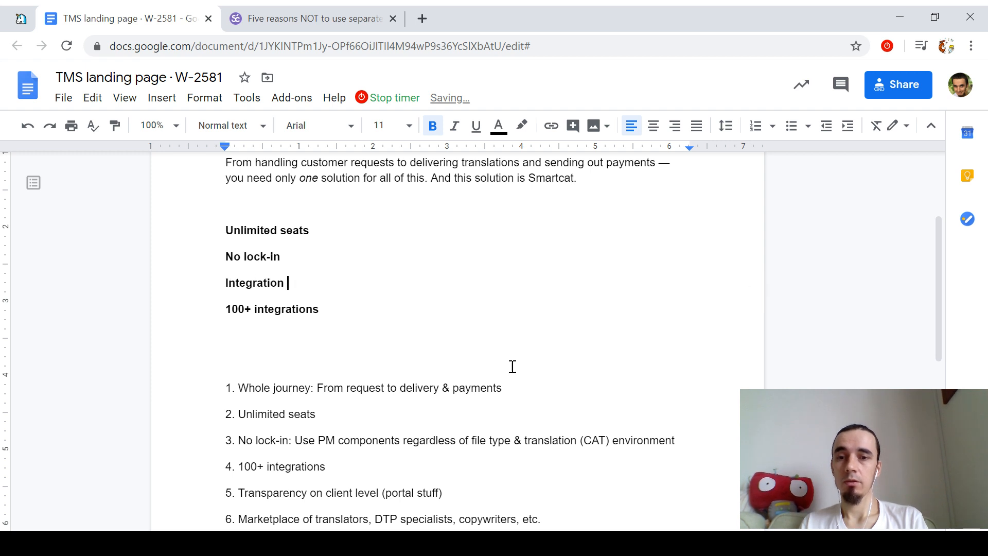
pyautogui.write('with CAT & marketplace')
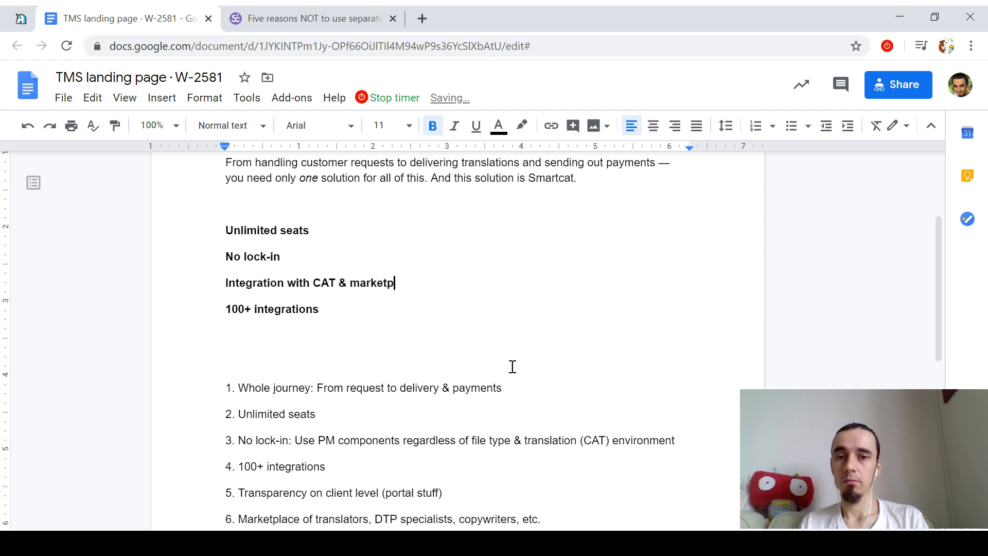
pyautogui.press('Home')
pyautogui.hotkey('ctrl', 'shift', 'Right')
pyautogui.hotkey('ctrl', 'shift', 'Right')
pyautogui.write('Built-in')
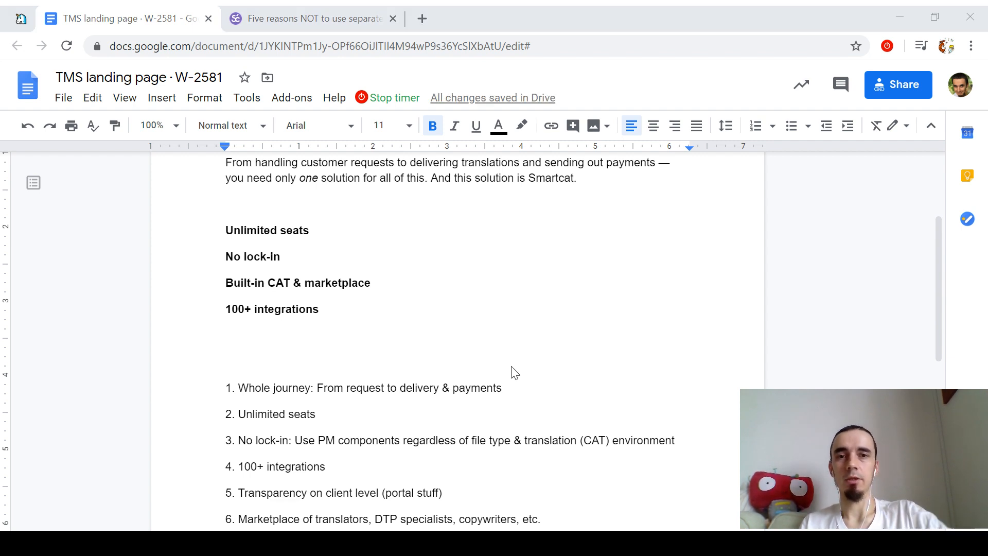
# Step: Remove bold from the 100+ integrations line and add blank lines above it
pyautogui.hotkey('alt', 'Tab')
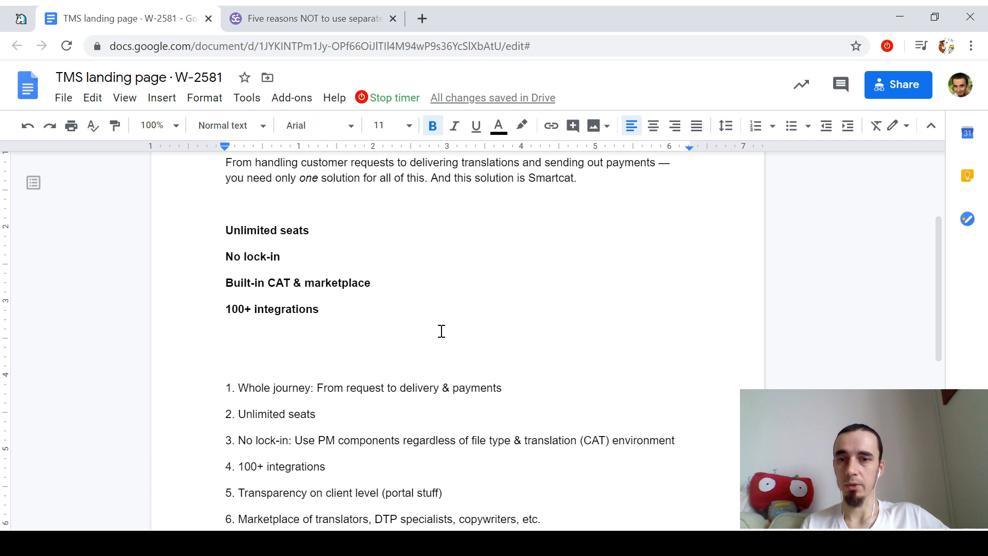
pyautogui.scroll(-1, 441, 329)
pyautogui.scroll(-1, 441, 330)
pyautogui.click(408, 245)
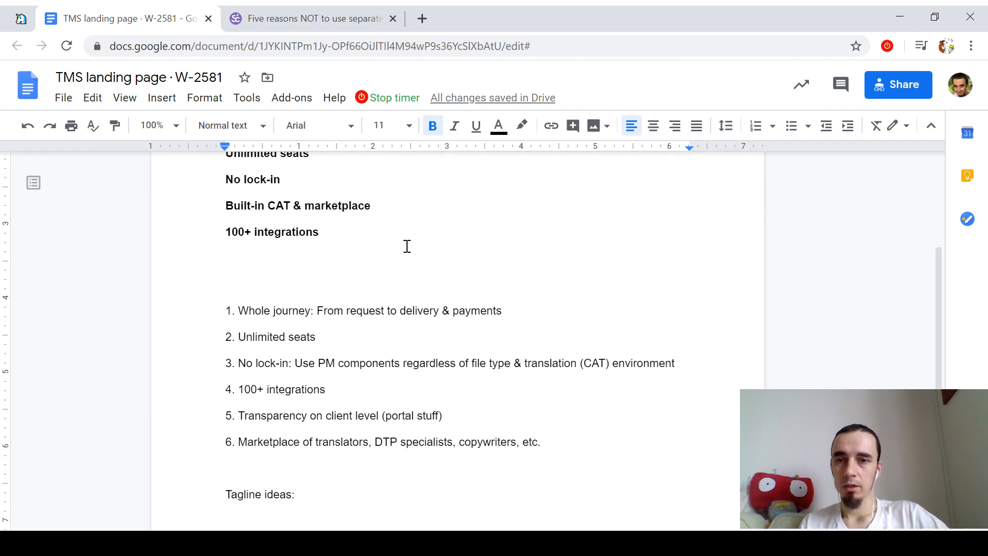
pyautogui.tripleClick(407, 246)
pyautogui.hotkey('ctrl', 'b')
pyautogui.press('Left')
pyautogui.press('Return')
pyautogui.press('Return')
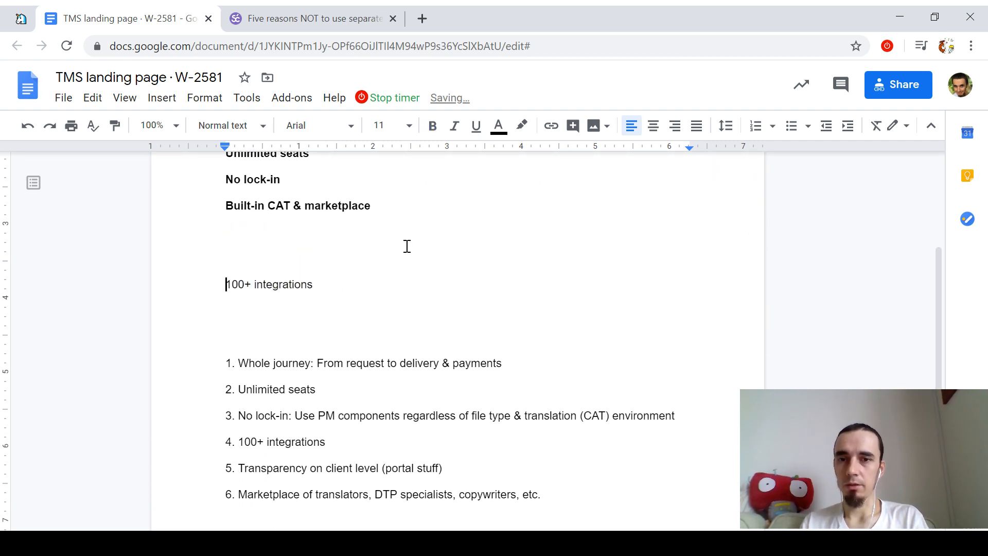
pyautogui.press('Up')
pyautogui.press('Up')
pyautogui.press('Up')
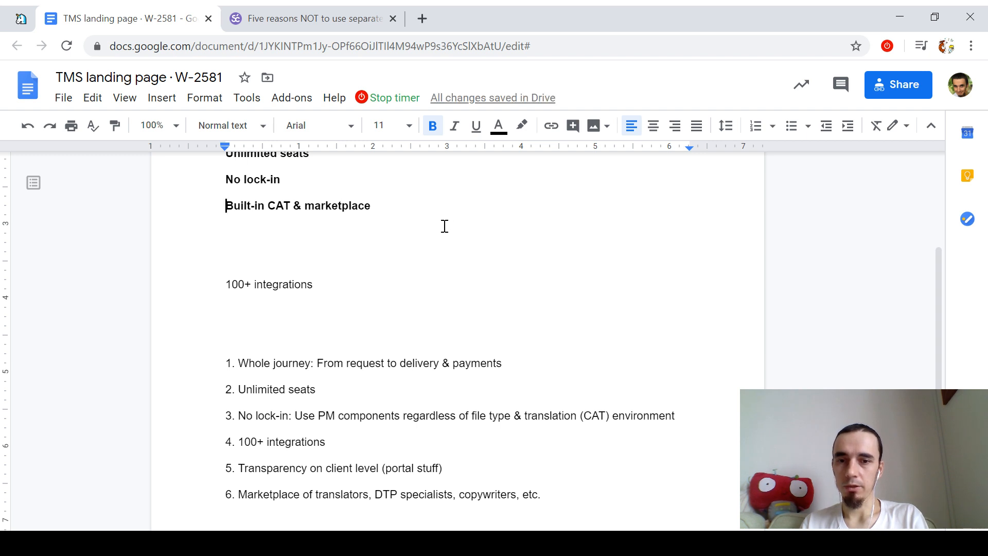
# Step: Start a bold 'Portal & integrations' subheading under Built-in CAT & marketplace
pyautogui.scroll(-1, 445, 226)
pyautogui.scroll(1, 445, 226)
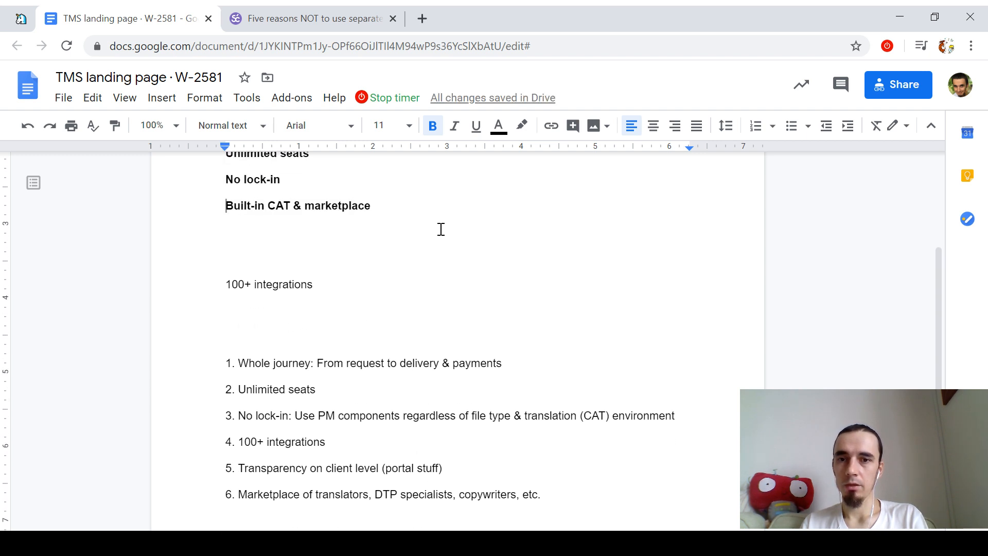
pyautogui.click(441, 230)
pyautogui.write('s')
pyautogui.press('BackSpace')
pyautogui.hotkey('ctrl', 'b')
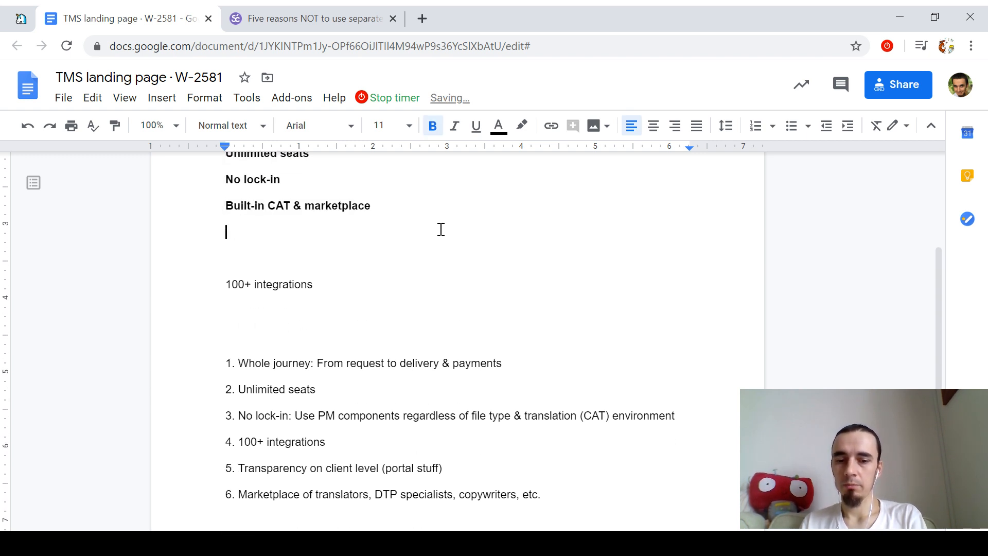
pyautogui.write('Customer portal included')
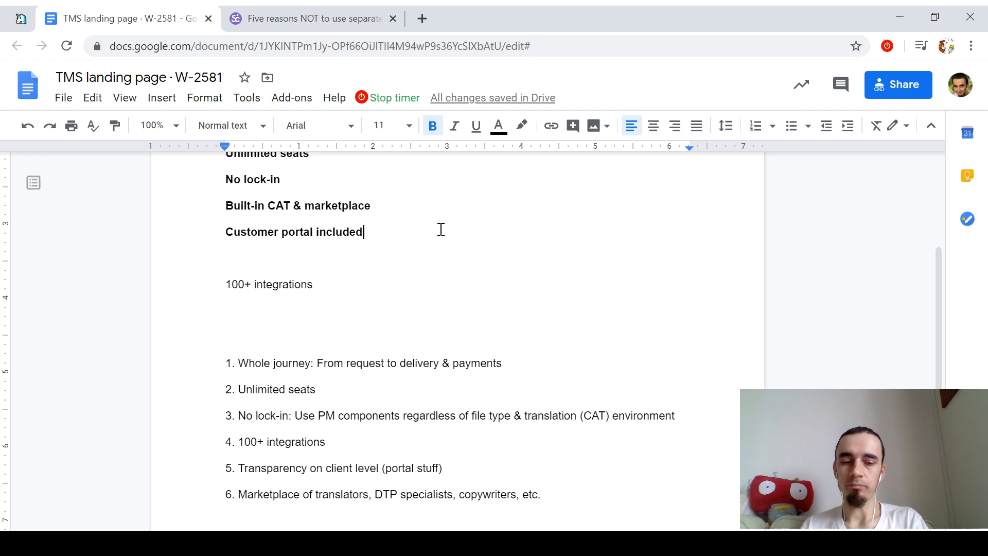
pyautogui.hotkey('shift', 'Home')
pyautogui.write('Portal & i')
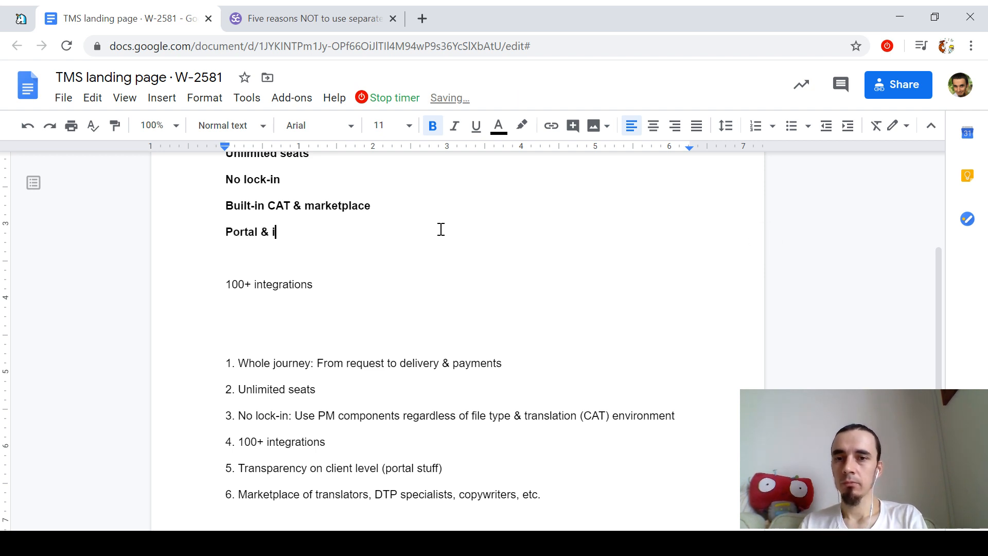
pyautogui.write('ntegrations')
# Step: Delete the old six-item numbered feature list below the subheadings
pyautogui.press('Down')
pyautogui.hotkey('shift', 'Down')
pyautogui.hotkey('shift', 'Down')
pyautogui.hotkey('shift', 'Down')
pyautogui.hotkey('shift', 'Down')
pyautogui.hotkey('shift', 'Down')
pyautogui.hotkey('shift', 'Down')
pyautogui.hotkey('shift', 'Down')
pyautogui.hotkey('shift', 'Down')
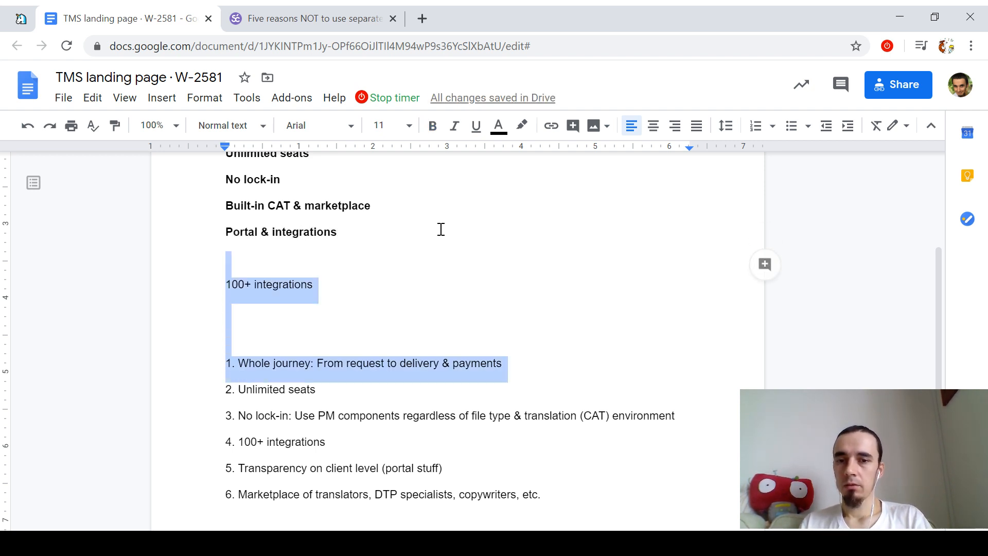
pyautogui.hotkey('shift', 'Up')
pyautogui.hotkey('shift', 'Up')
pyautogui.hotkey('shift', 'Up')
pyautogui.hotkey('shift', 'Down')
pyautogui.hotkey('shift', 'Down')
pyautogui.hotkey('shift', 'Down')
pyautogui.hotkey('shift', 'Down')
pyautogui.hotkey('shift', 'Down')
pyautogui.hotkey('shift', 'Down')
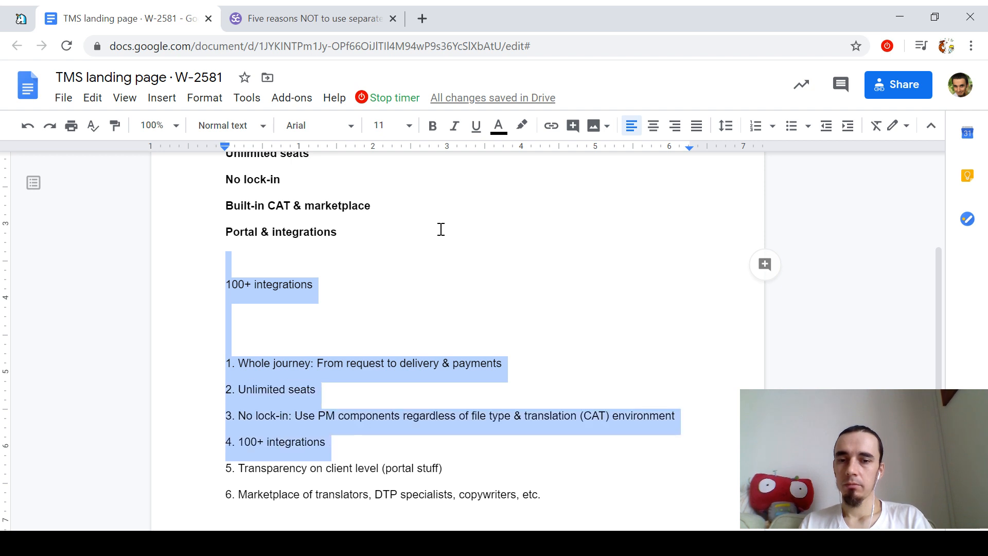
pyautogui.press('BackSpace')
pyautogui.press('Up')
pyautogui.press('Down')
pyautogui.press('Down')
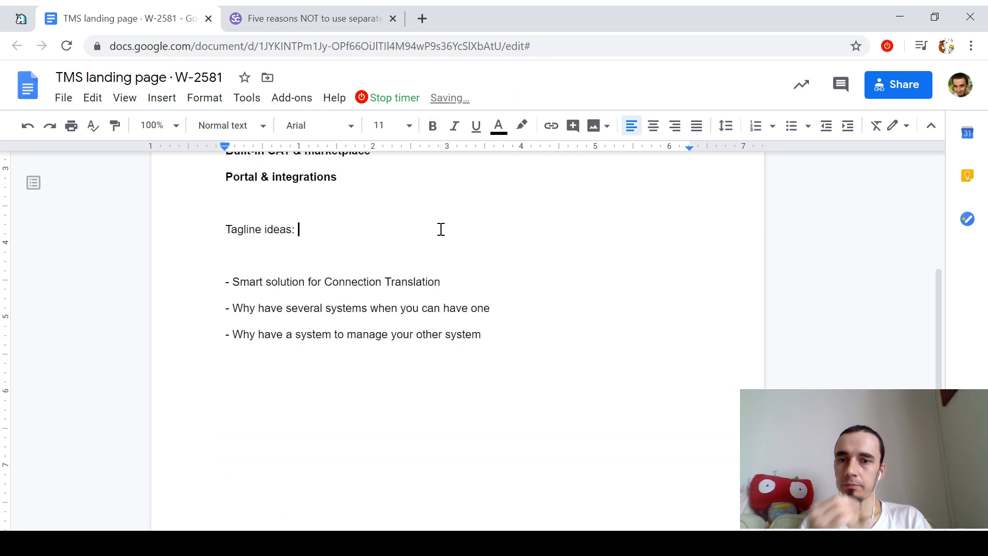
pyautogui.press('Up')
pyautogui.press('Up')
pyautogui.press('Up')
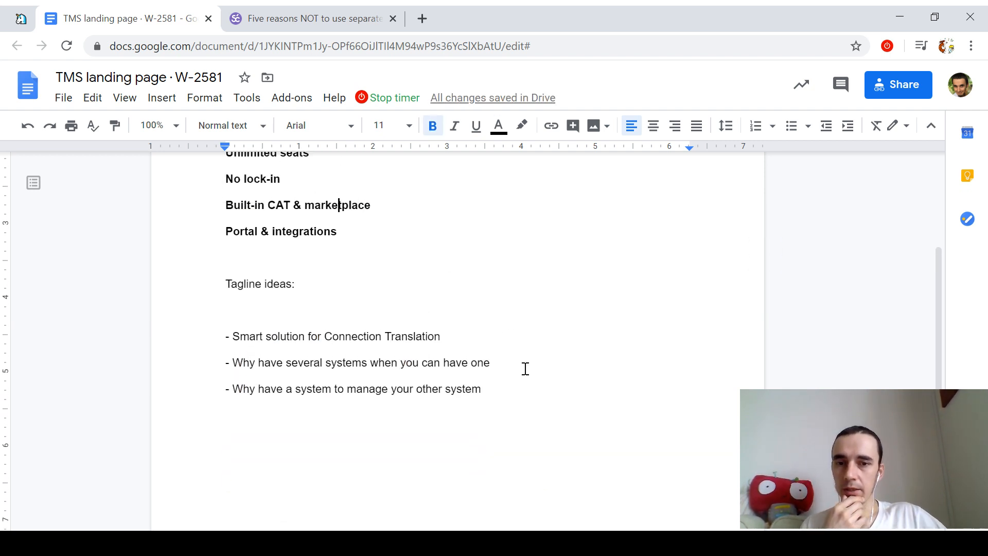
# Step: Delete the two unwanted tagline ideas
pyautogui.moveTo(523, 388); pyautogui.dragTo(218, 348)
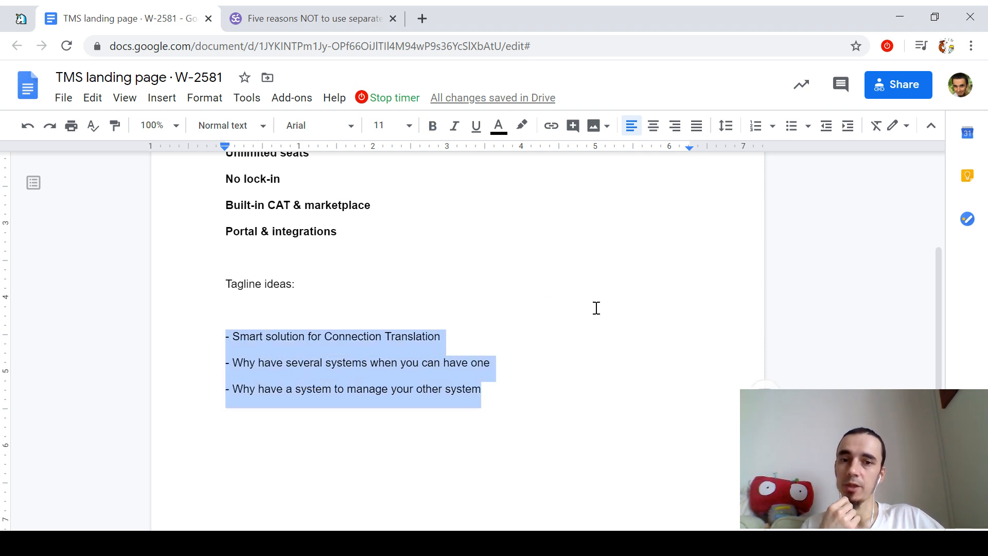
pyautogui.click(520, 365)
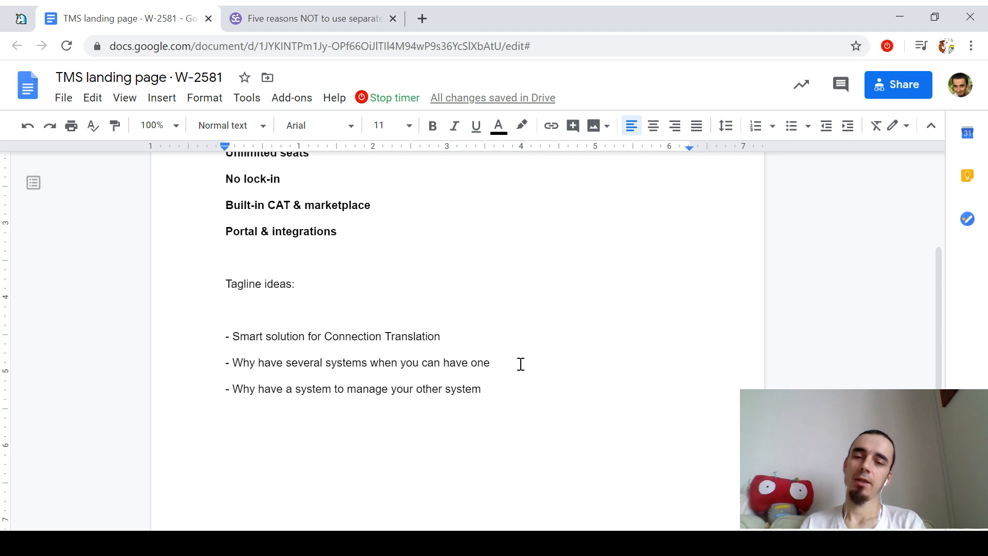
pyautogui.press('Up')
pyautogui.press('Home')
pyautogui.hotkey('shift', 'Down')
pyautogui.hotkey('shift', 'Down')
pyautogui.hotkey('ctrl', 'x')
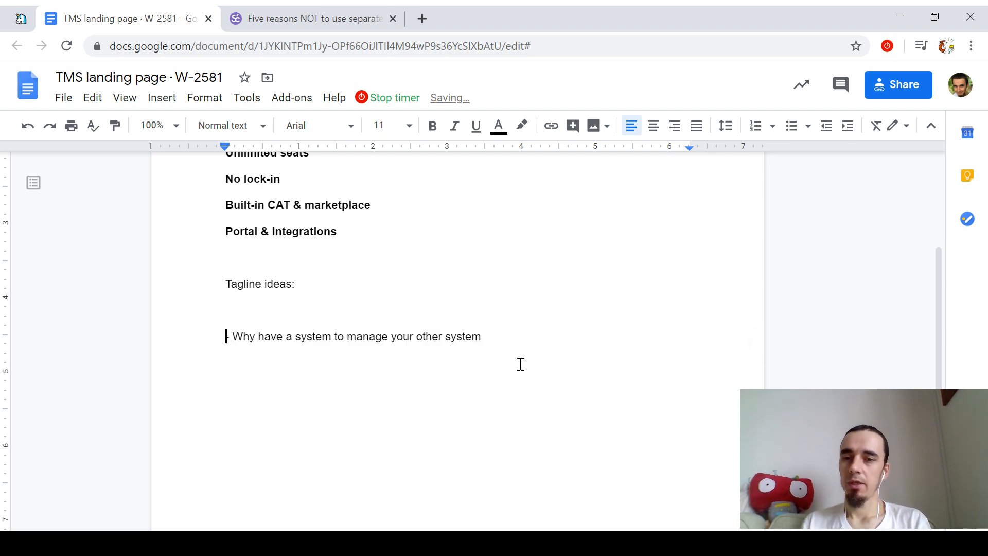
pyautogui.hotkey('ctrl', 'z')
pyautogui.press('BackSpace')
# Step: Edit the remaining tagline to read 'Why have a system to manage another system?'
pyautogui.press('Right')
pyautogui.press('Right')
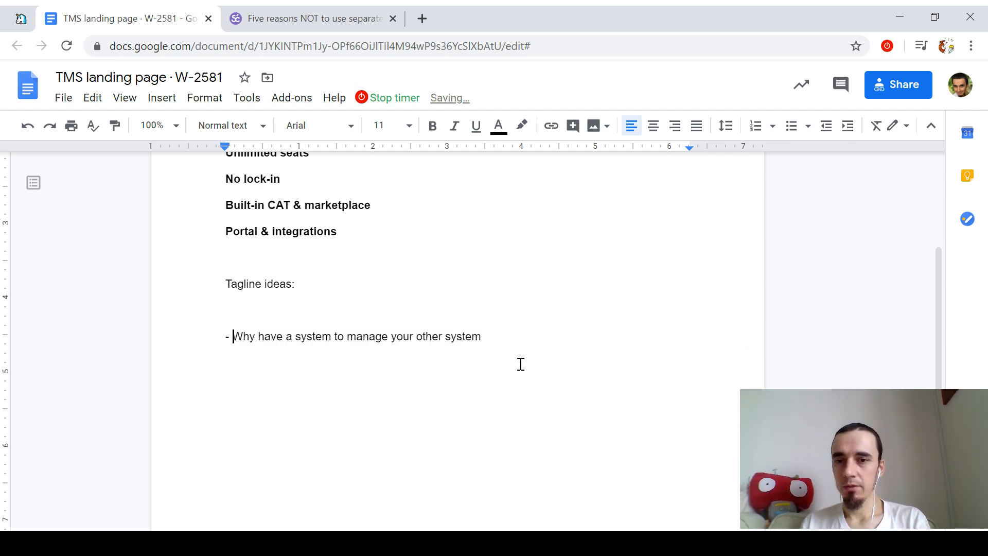
pyautogui.press('BackSpace')
pyautogui.press('BackSpace')
pyautogui.press('End')
pyautogui.write('?')
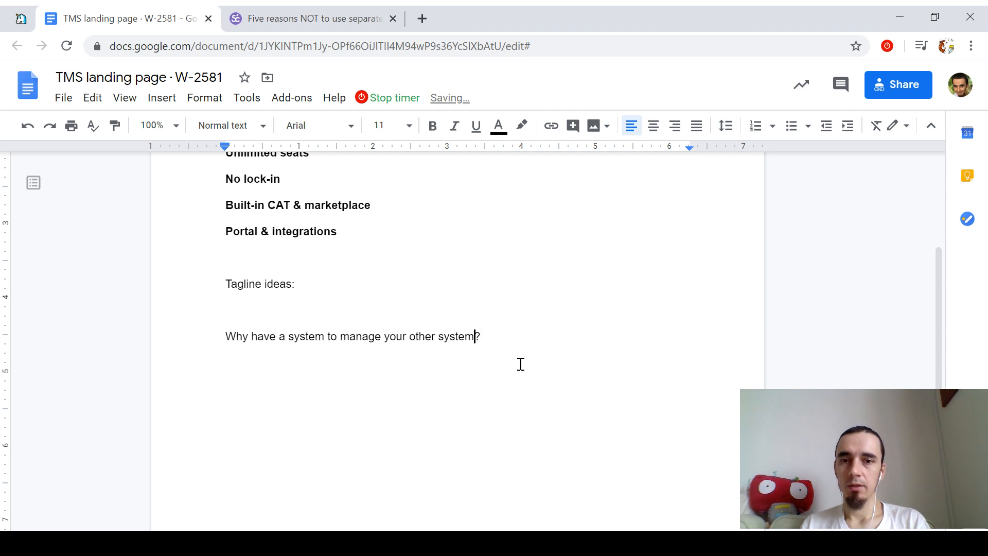
pyautogui.hotkey('ctrl', 'shift', 'Right')
pyautogui.write('an')
pyautogui.press('End')
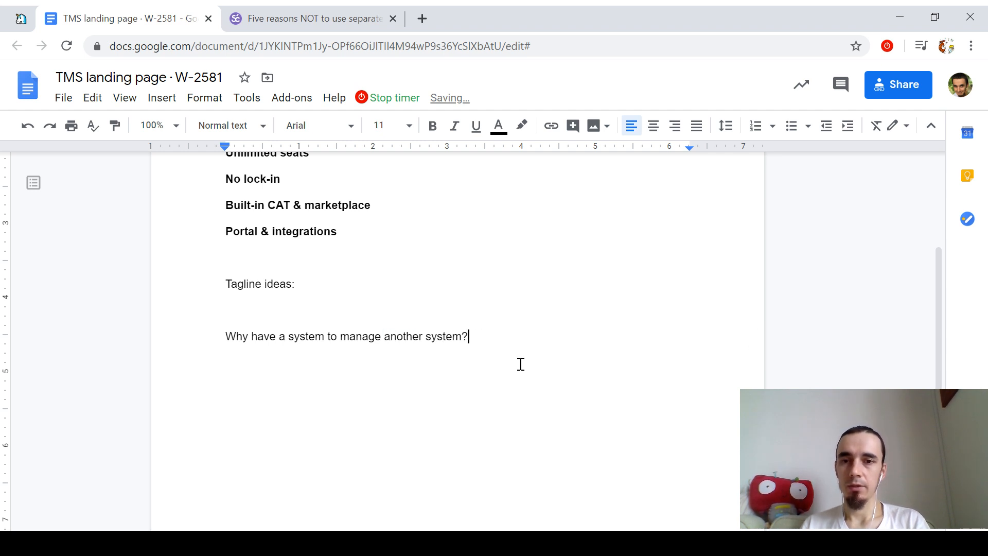
pyautogui.hotkey('shift', 'Home')
pyautogui.press('Left')
pyautogui.hotkey('shift', 'Up')
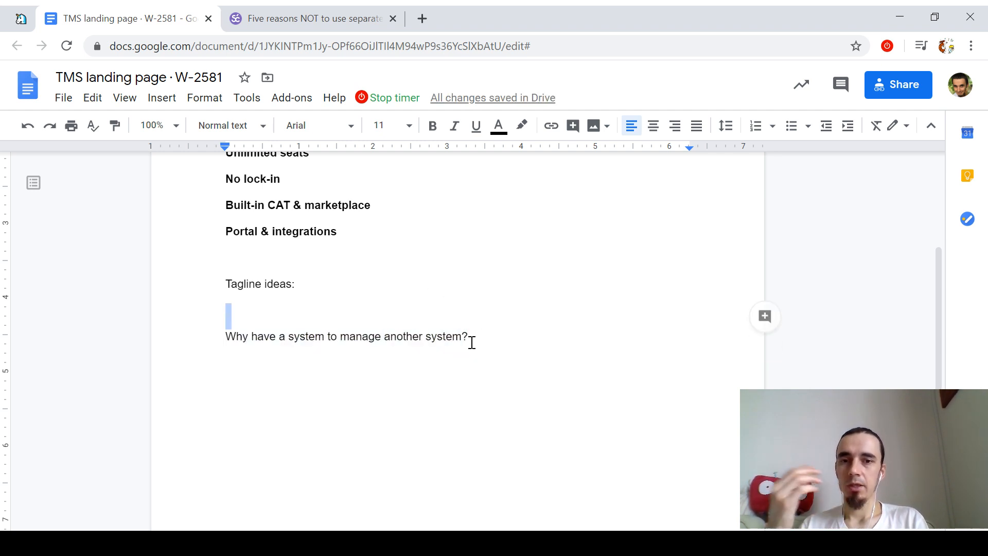
pyautogui.click(472, 343)
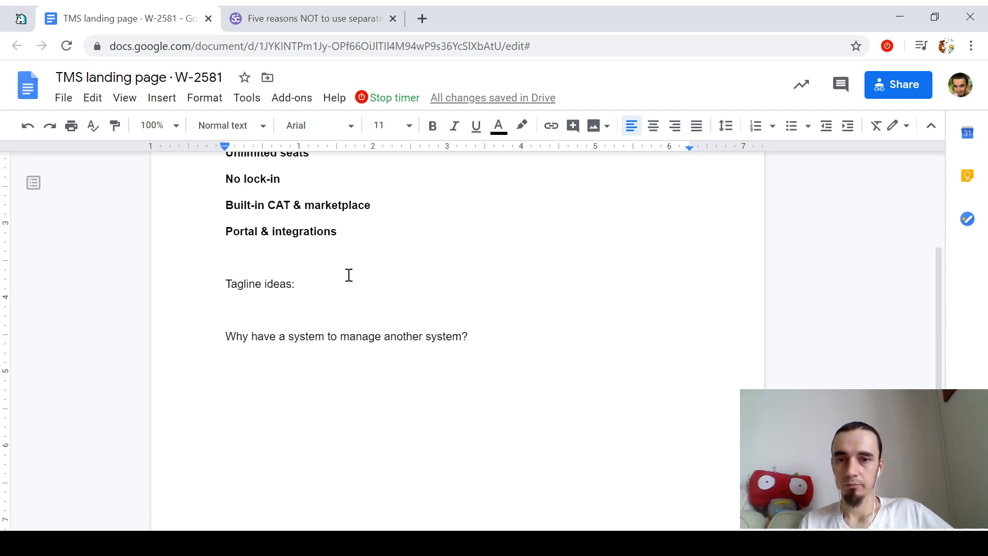
# Step: Make the tagline a Heading 2 and start a normal line below it
pyautogui.click(260, 127)
pyautogui.click(258, 342)
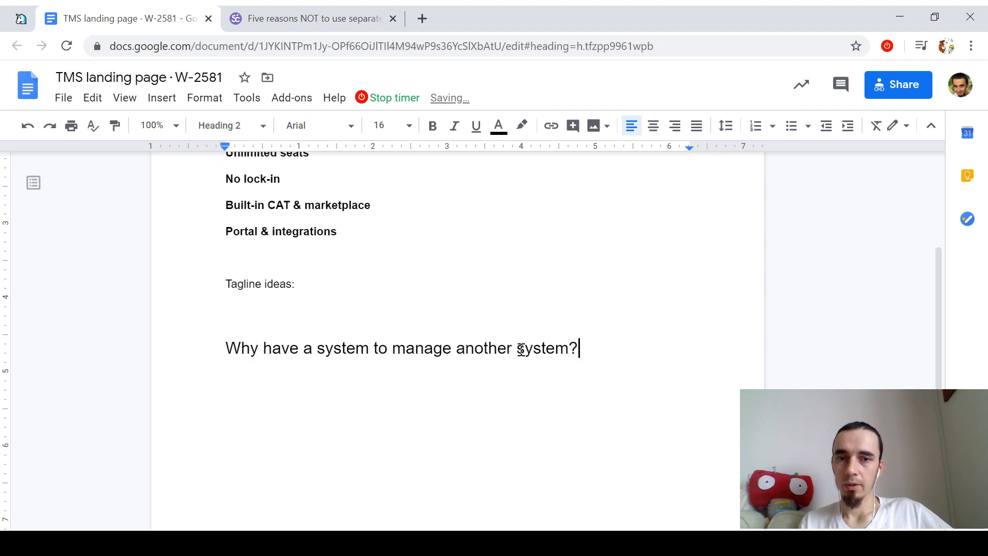
pyautogui.press('Return')
# Step: Draft the body copy: 'Buying a TMS just to manage the other pieces of your IT infrastructure…'
pyautogui.write('S')
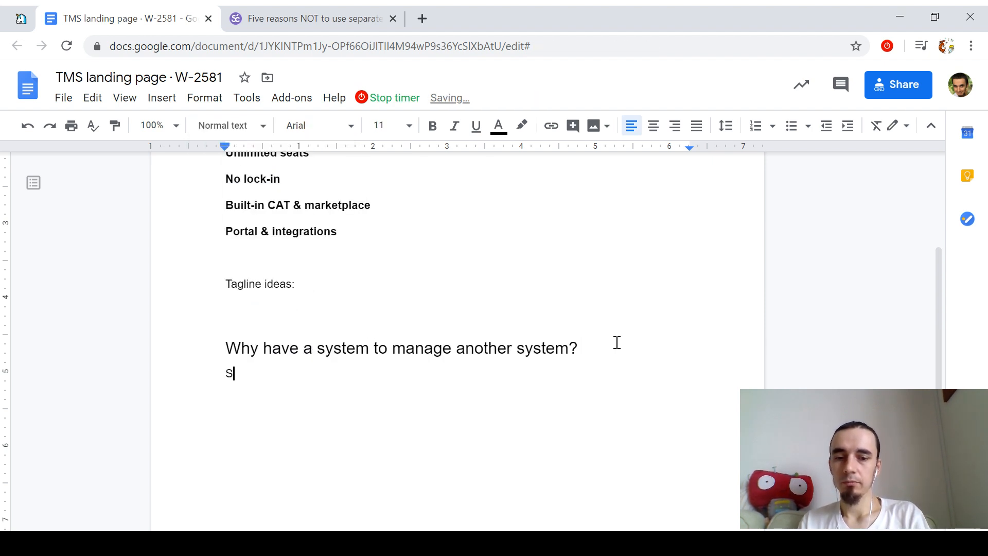
pyautogui.write('piltting')
pyautogui.hotkey('ctrl', 'shift', 'Left')
pyautogui.write('Splittin g')
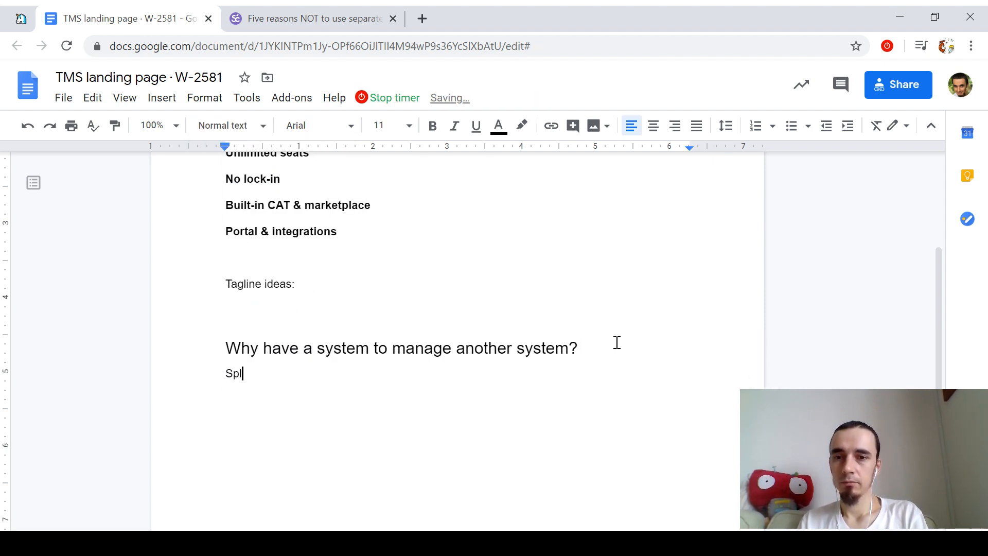
pyautogui.press('BackSpace')
pyautogui.press('BackSpace')
pyautogui.write('g')
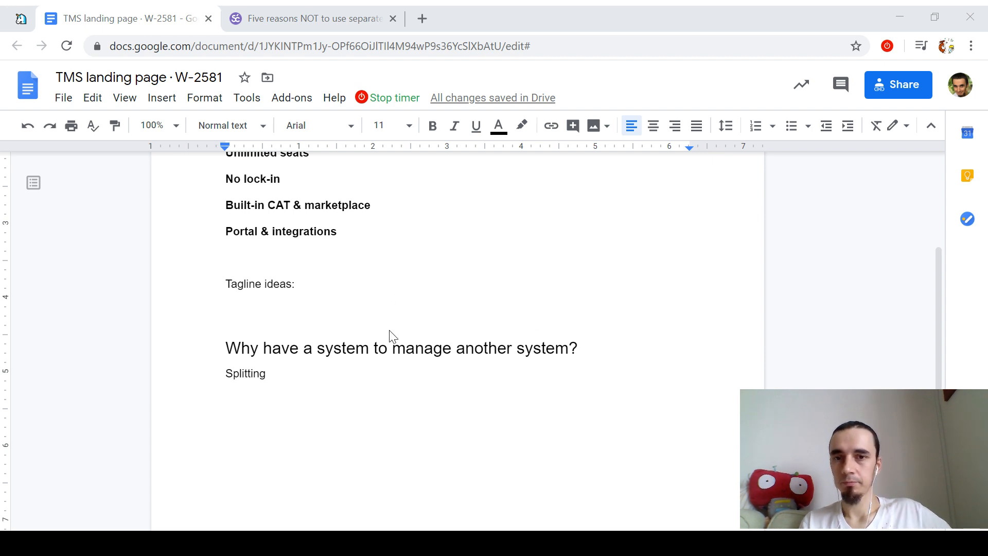
pyautogui.click(460, 380)
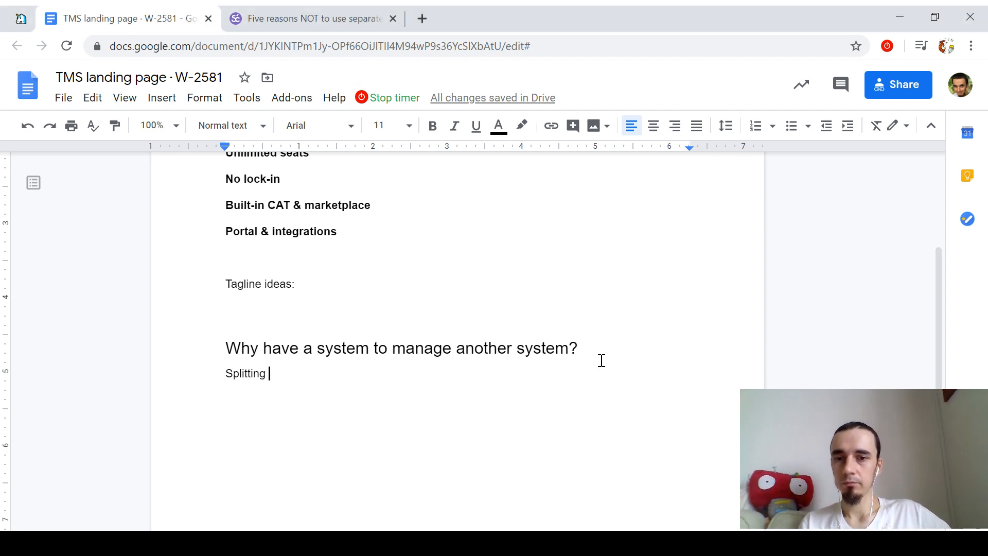
pyautogui.write('your ')
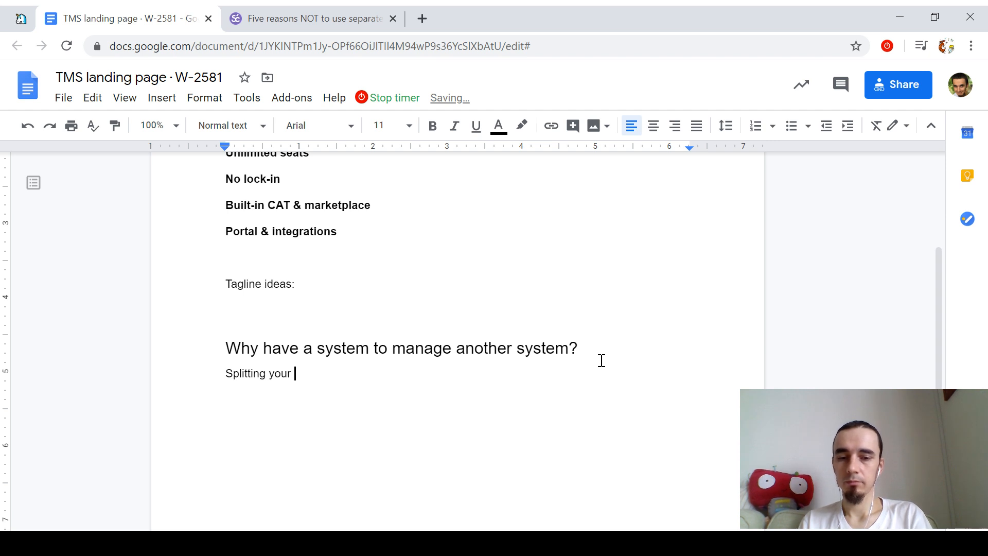
pyautogui.write('work between a')
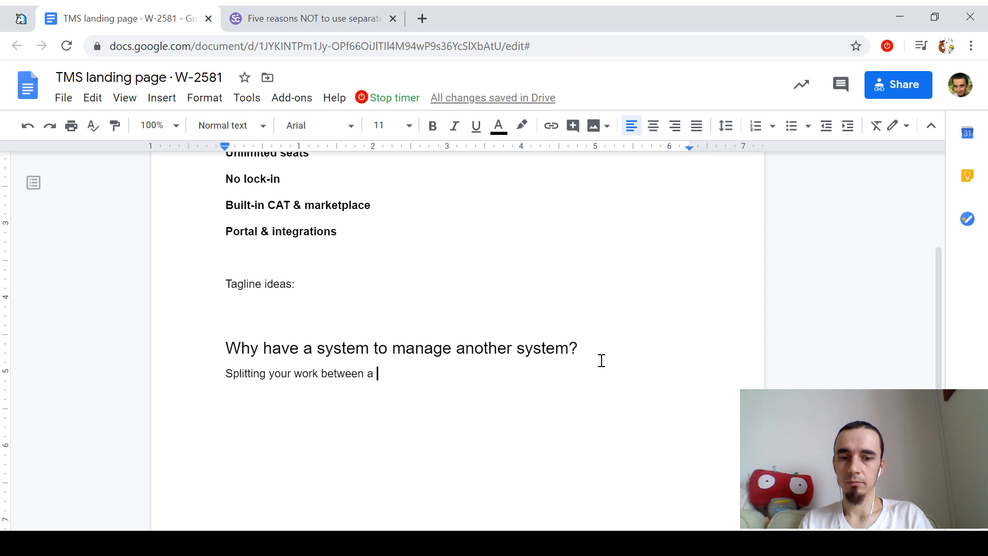
pyautogui.hotkey('shift', 'Home')
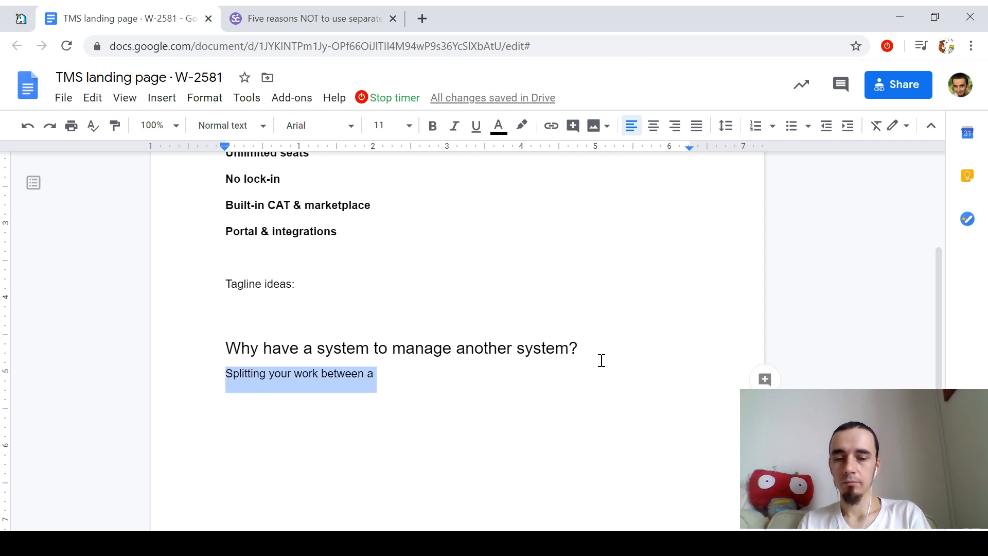
pyautogui.write('Buying a TMS just to')
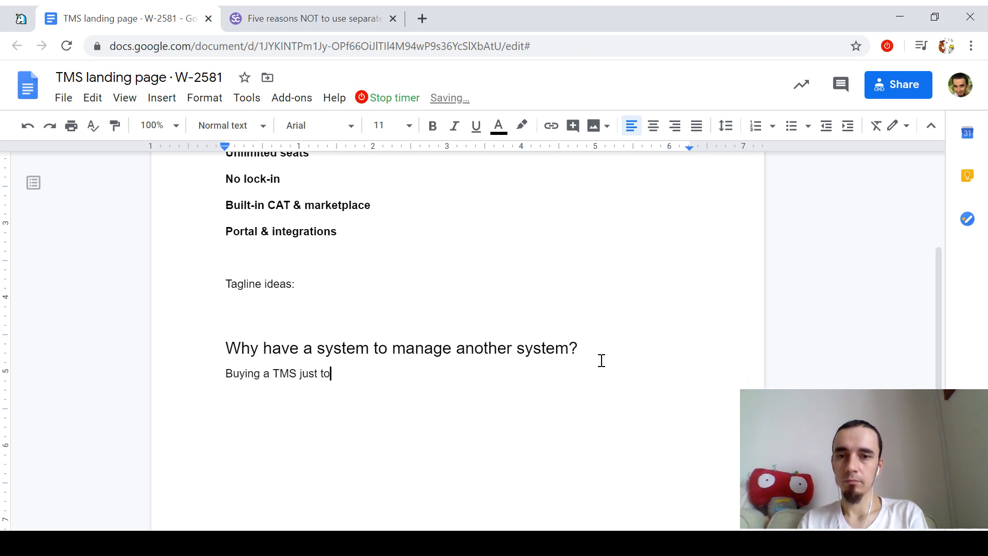
pyautogui.write(' manage your')
pyautogui.press('BackSpace')
pyautogui.press('BackSpace')
pyautogui.press('BackSpace')
pyautogui.press('BackSpace')
pyautogui.press('BackSpace')
pyautogui.write('t')
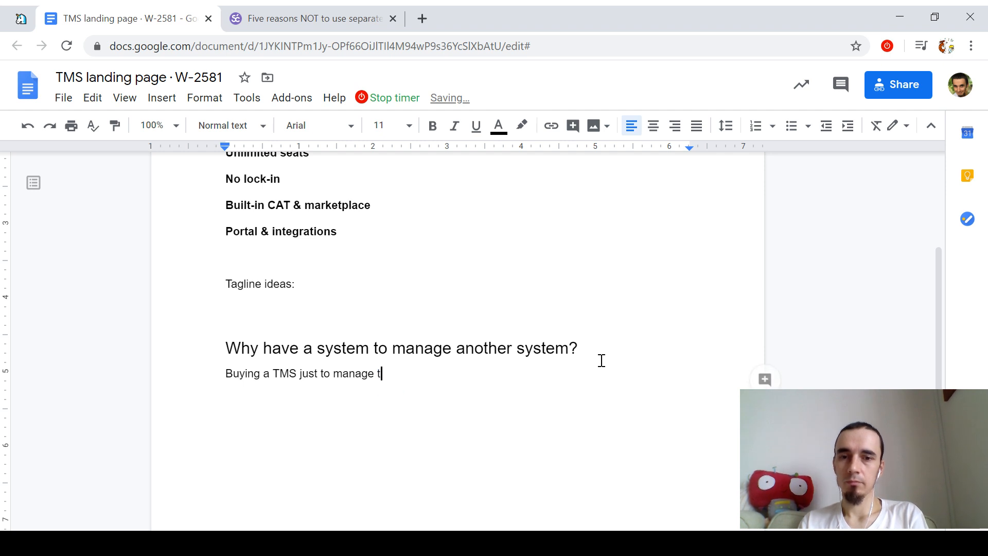
pyautogui.write('he other pieces of ')
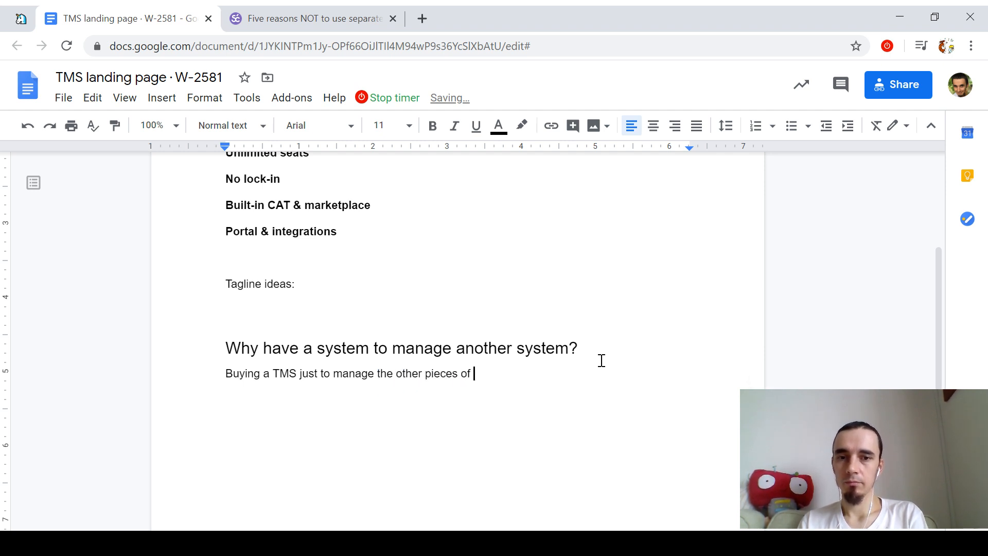
pyautogui.write('your IT infrastruct')
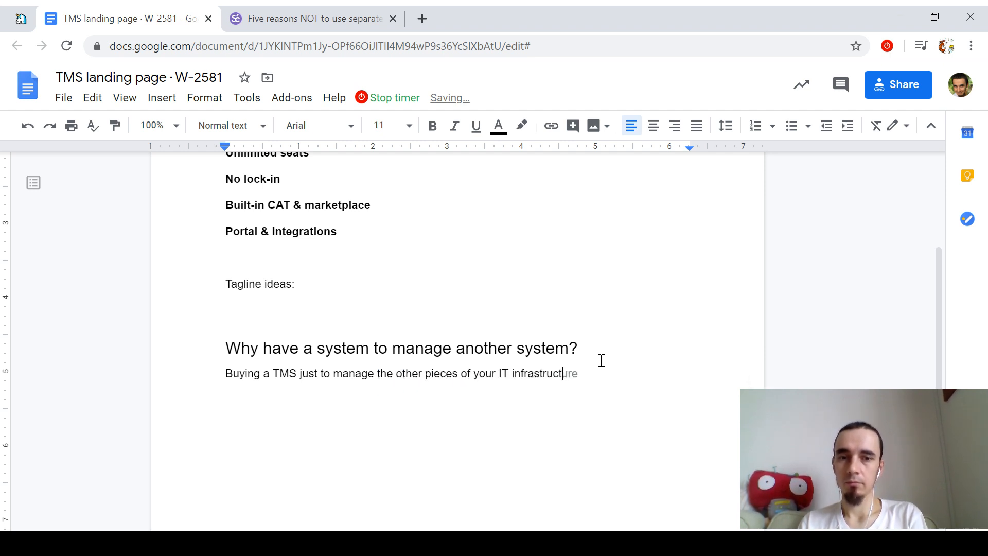
pyautogui.write('ure — the CAT ')
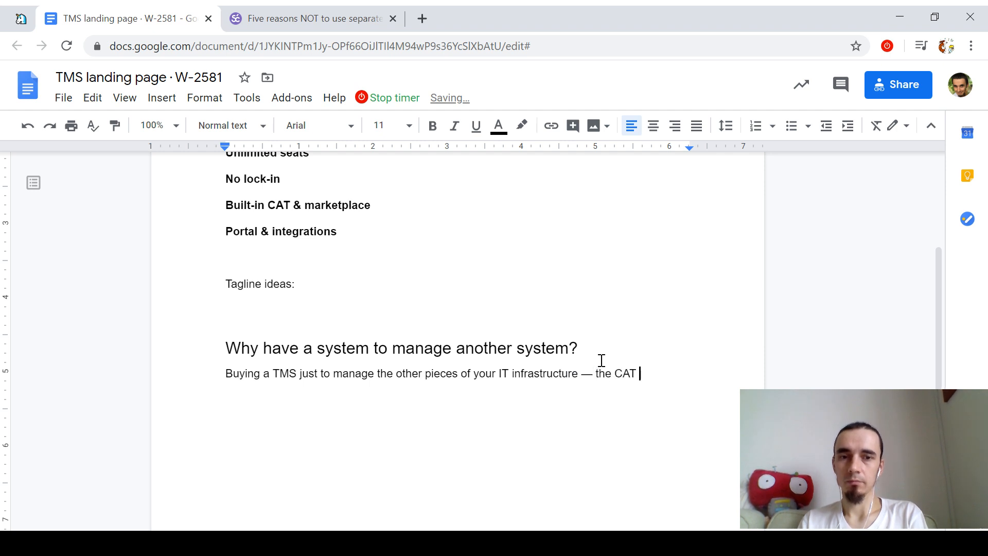
pyautogui.write('tool, a marketplace,')
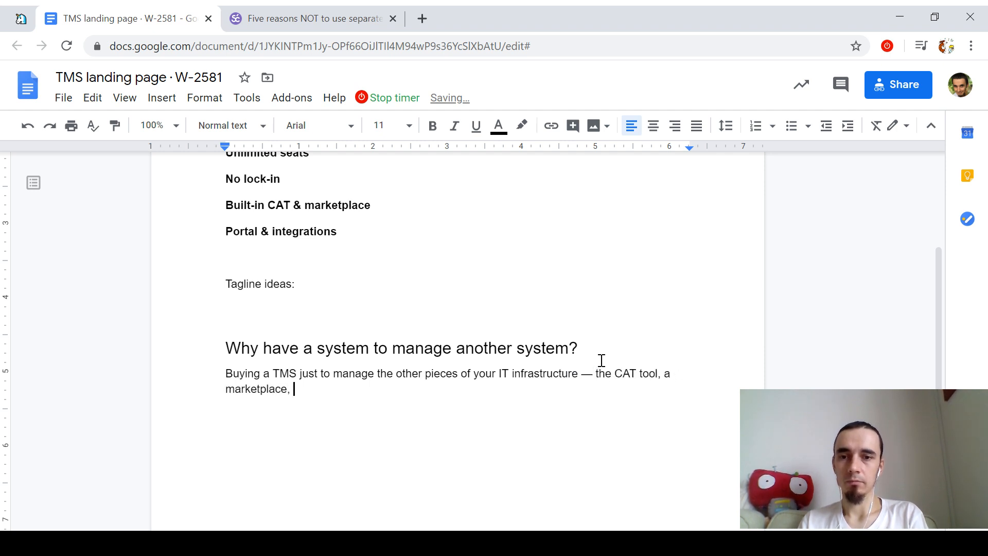
# Step: Add localization middleware, end with 'is just a waste of time and money.', and change 'Buying' to 'Procuring'
pyautogui.hotkey('ctrl', 'Left')
pyautogui.hotkey('ctrl', 'Left')
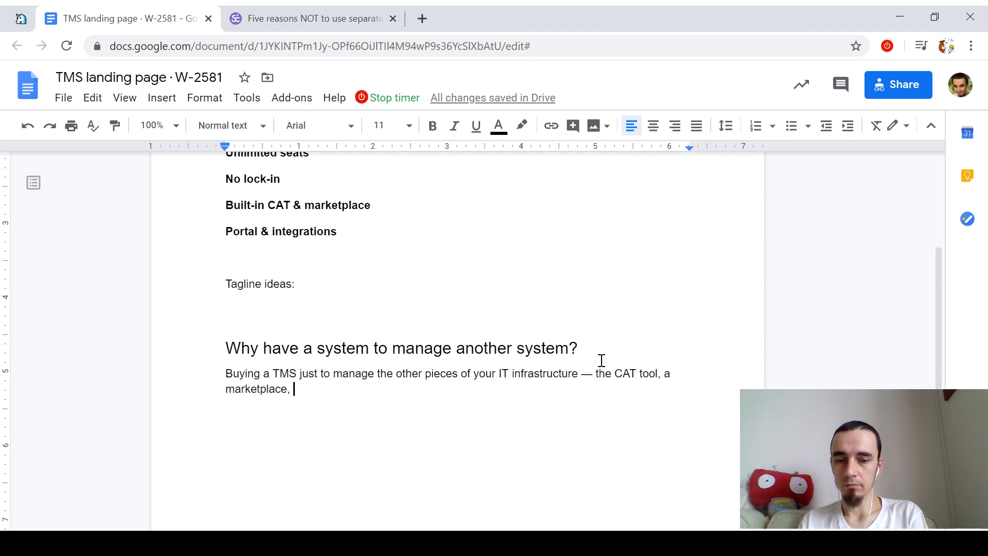
pyautogui.write('a')
pyautogui.press('BackSpace')
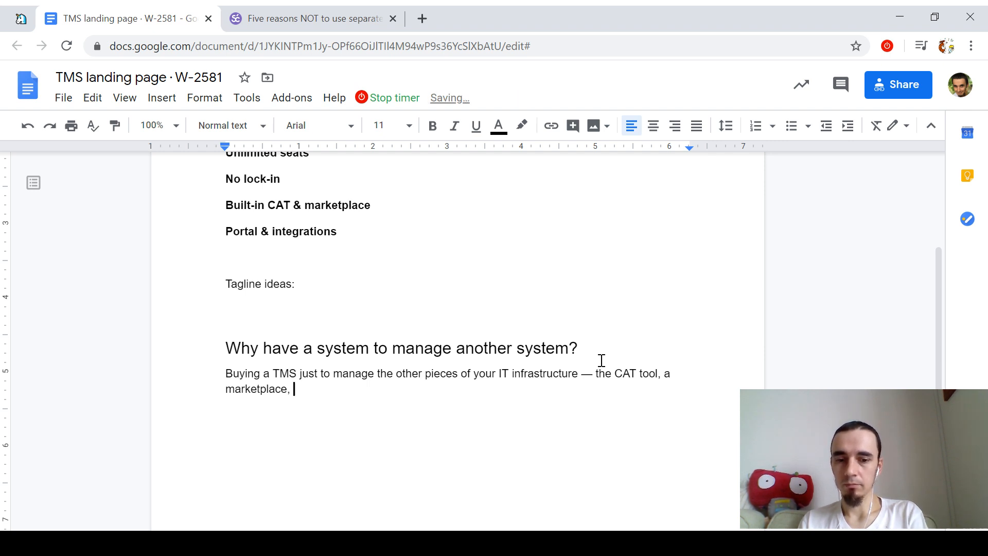
pyautogui.write('ace, ')
pyautogui.write('locali')
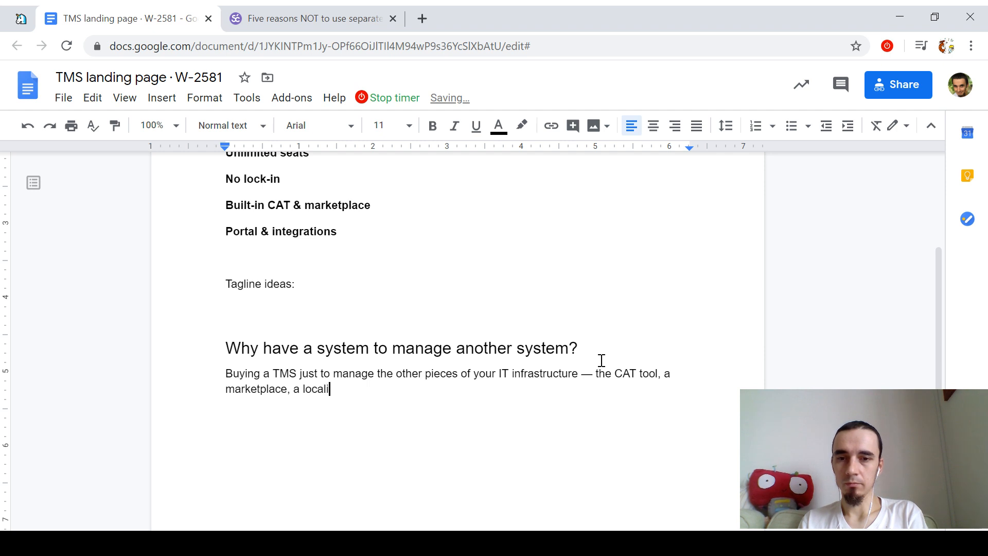
pyautogui.write('zation middleware')
pyautogui.hotkey('ctrl', 'Left')
pyautogui.hotkey('ctrl', 'Left')
pyautogui.hotkey('ctrl', 'Left')
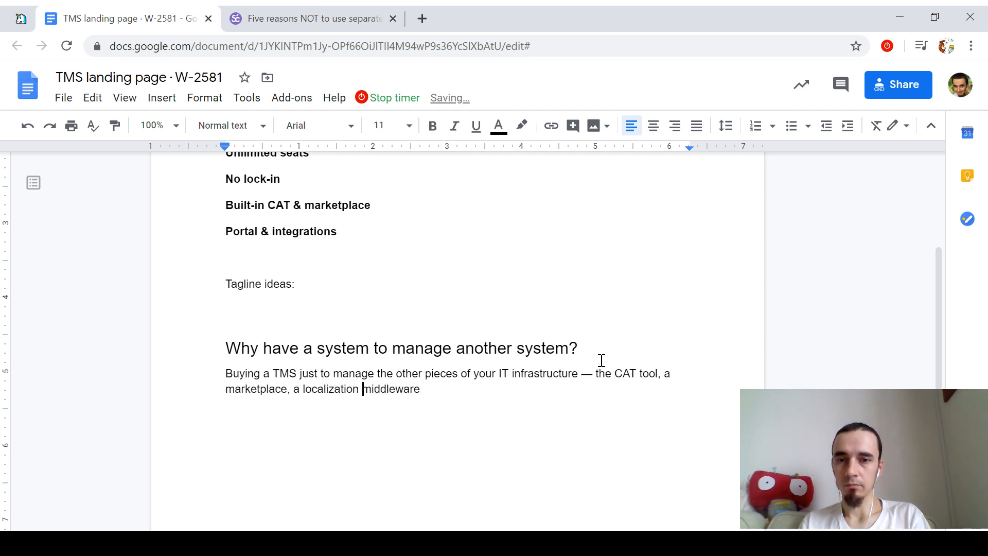
pyautogui.press('Delete')
pyautogui.press('Delete')
pyautogui.write('— ')
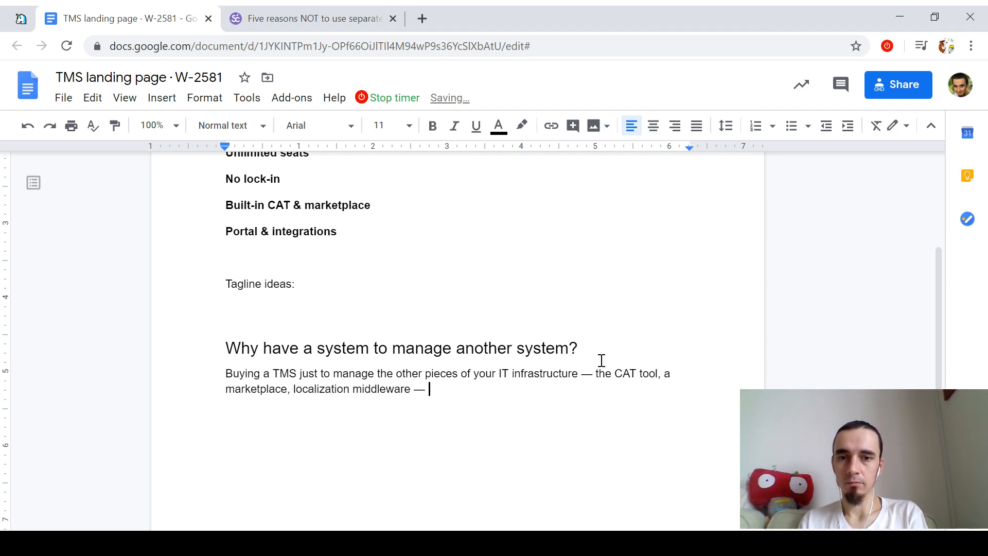
pyautogui.write('is just a ')
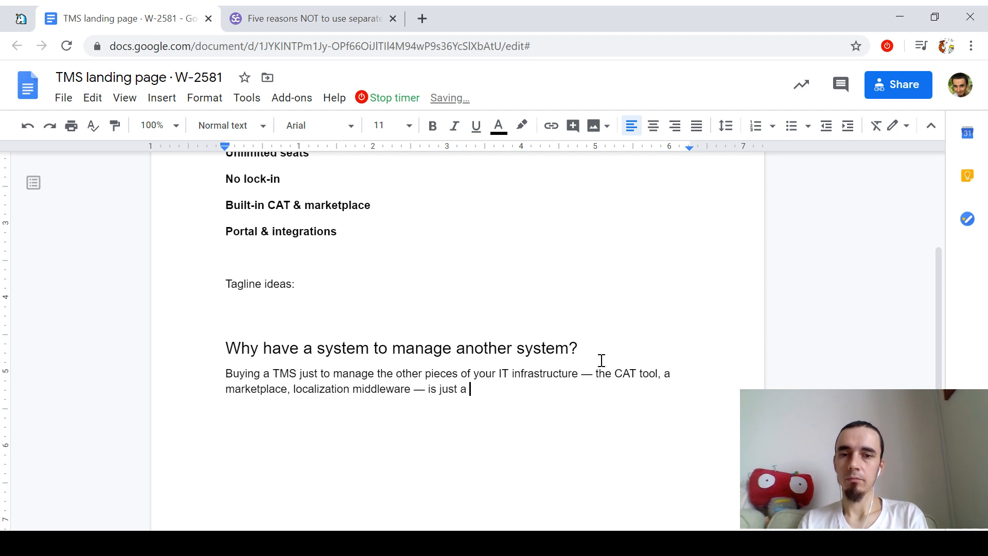
pyautogui.write('waste of time')
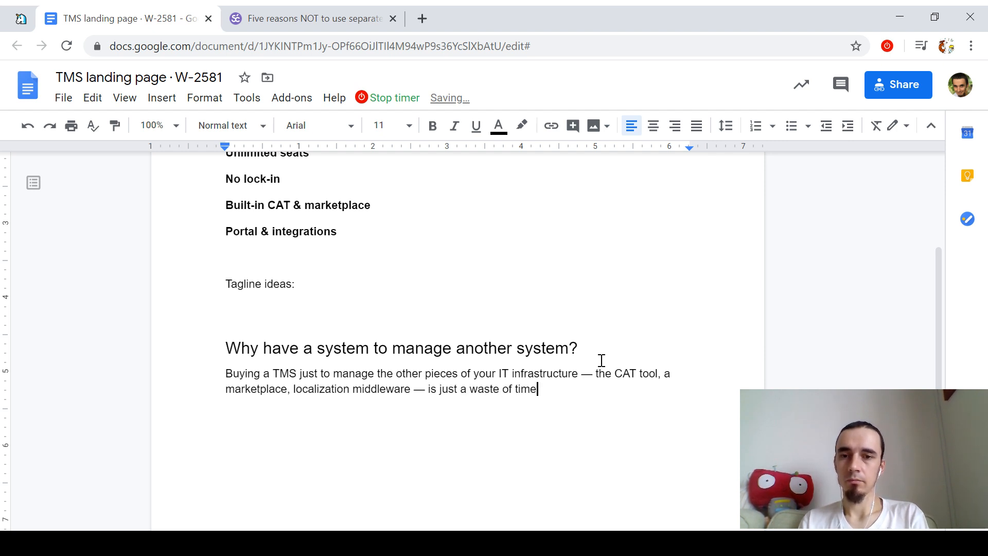
pyautogui.write(' and money')
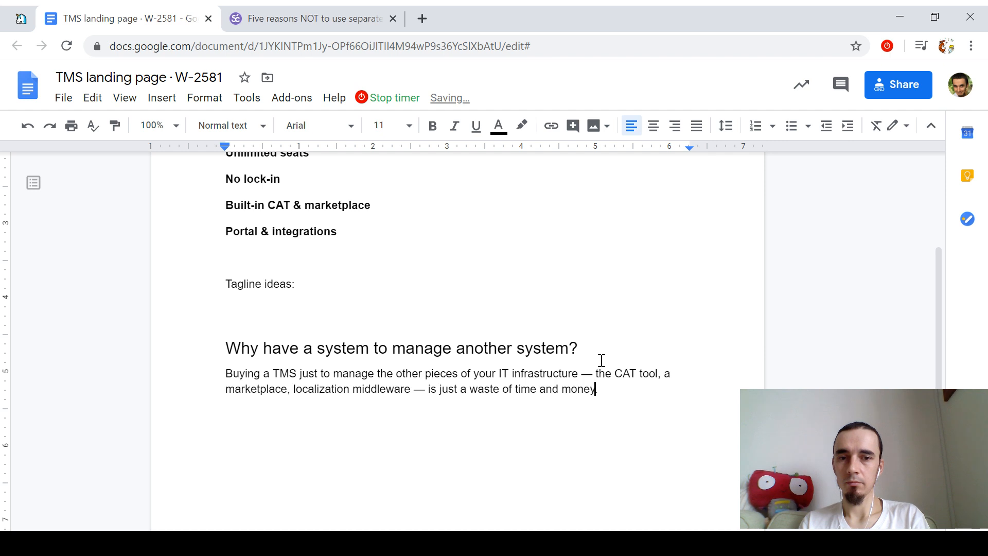
pyautogui.write('.')
pyautogui.hotkey('ctrl', 'Up')
pyautogui.hotkey('ctrl', 'shift', 'Right')
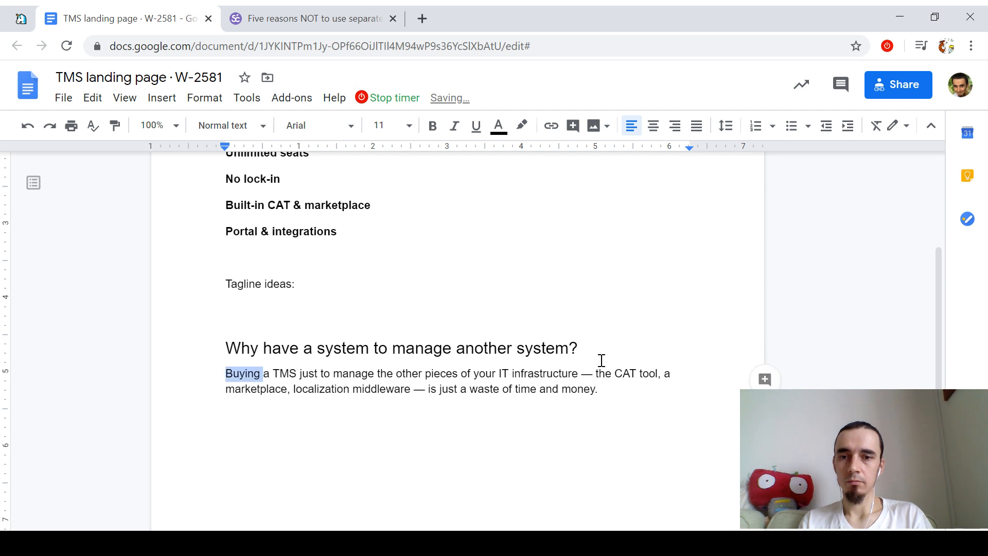
pyautogui.write('Procuring')
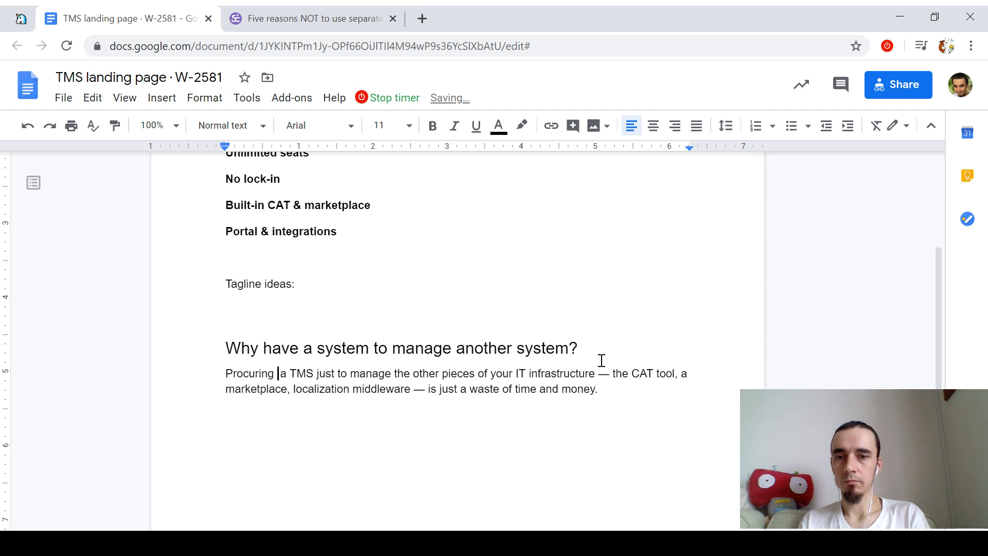
# Step: Add a new paragraph: 'Why do this when you can have all in one?'
pyautogui.hotkey('ctrl', 'Down')
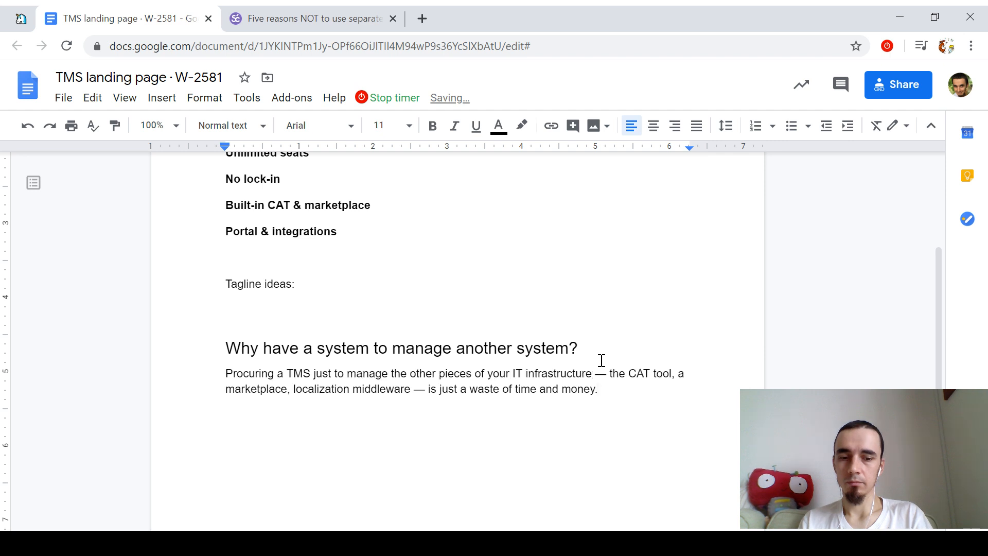
pyautogui.press('Return')
pyautogui.write('S')
pyautogui.press('BackSpace')
pyautogui.write('Why do')
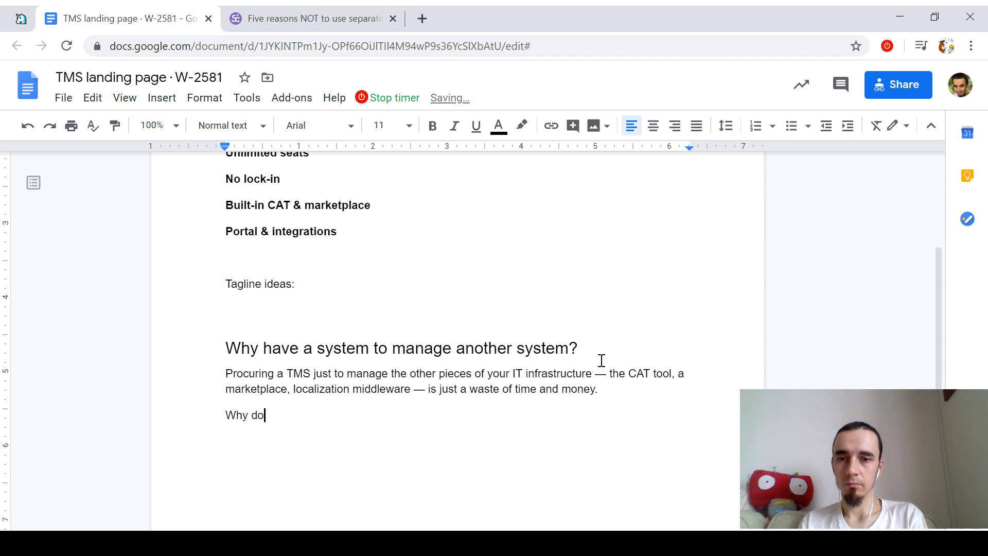
pyautogui.write(' this when you can have all in one?')
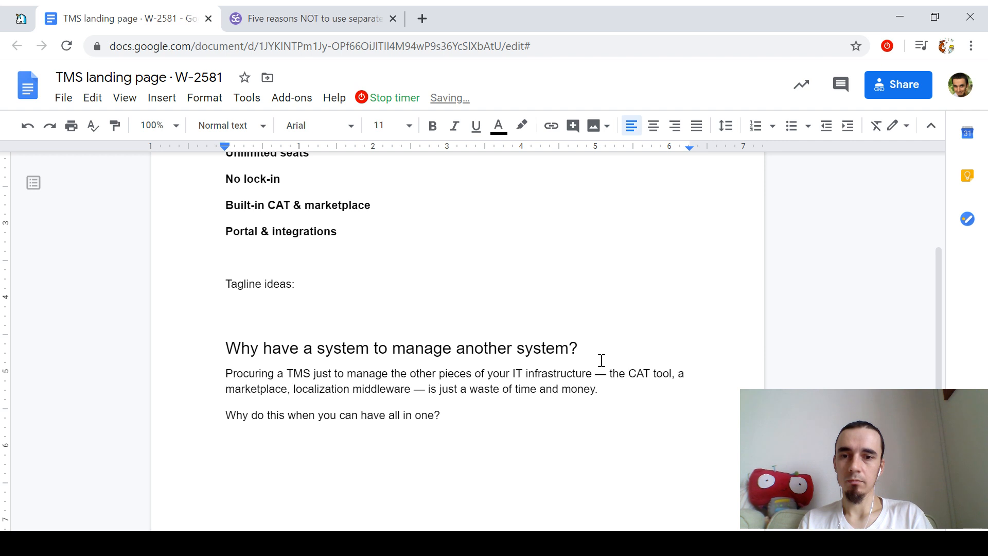
pyautogui.hotkey('shift', 'Right')
pyautogui.hotkey('shift', 'Right')
pyautogui.press('End')
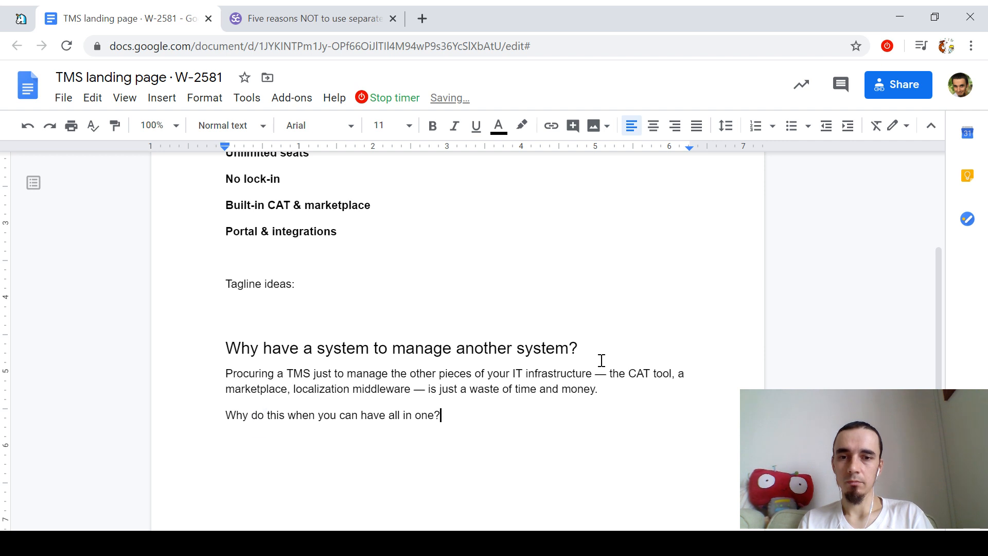
# Step: Add a call-to-action line reading '[Create your free account today]'
pyautogui.press('Return')
pyautogui.write('Use')
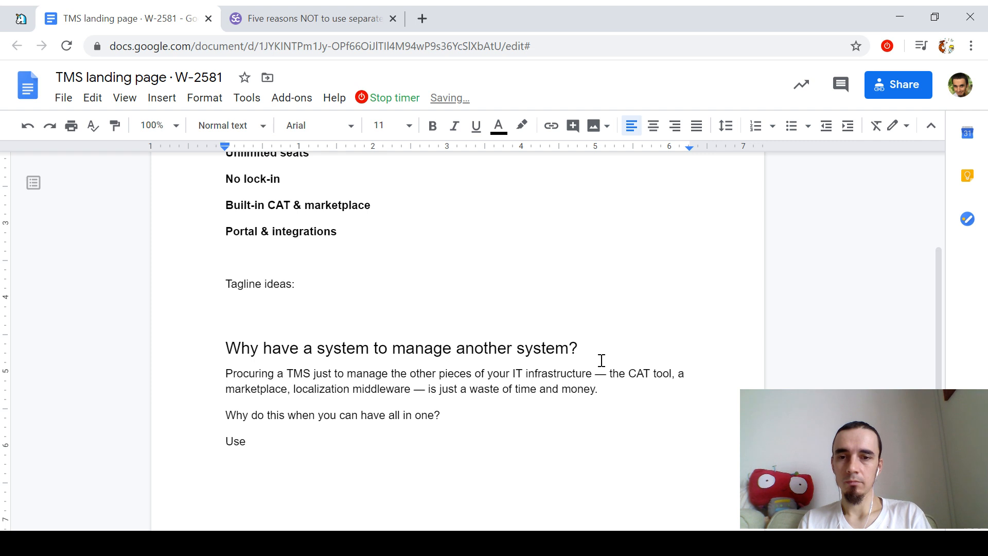
pyautogui.press('Home')
pyautogui.hotkey('shift', 'End')
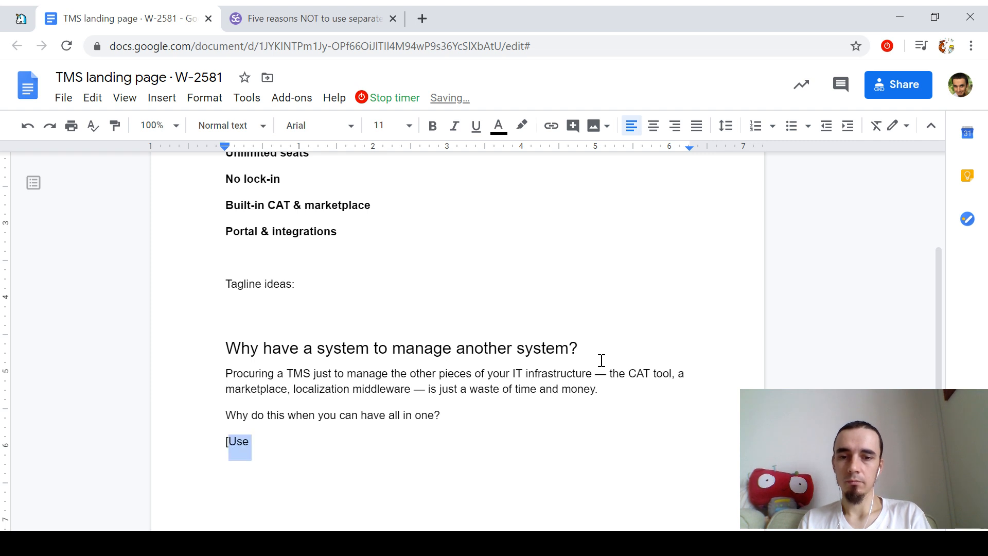
pyautogui.write('[Create your Smartcat')
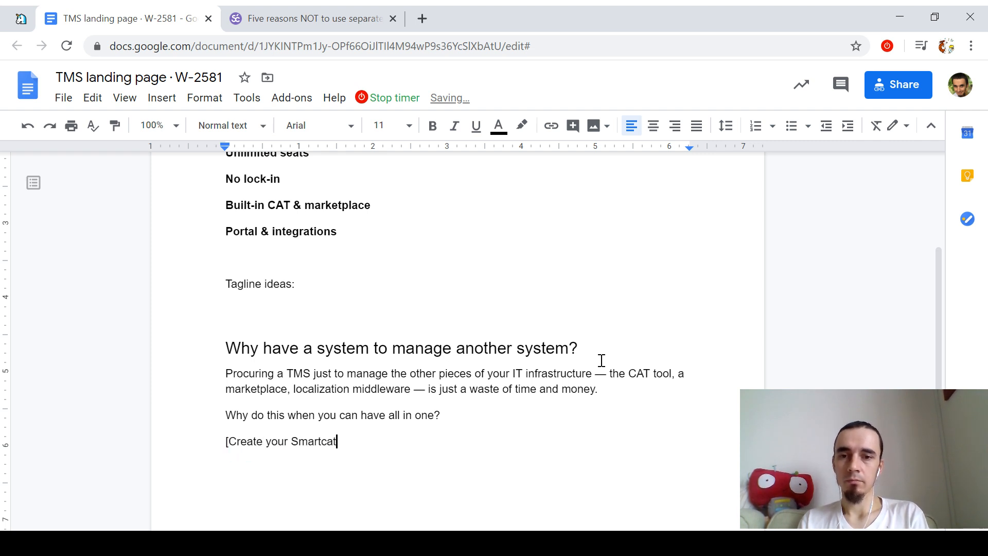
pyautogui.hotkey('ctrl', 'shift', 'Left')
pyautogui.write('account')
pyautogui.hotkey('ctrl', 'shift', 'Left')
pyautogui.hotkey('ctrl', 'shift', 'Left')
pyautogui.hotkey('ctrl', 'shift', 'Left')
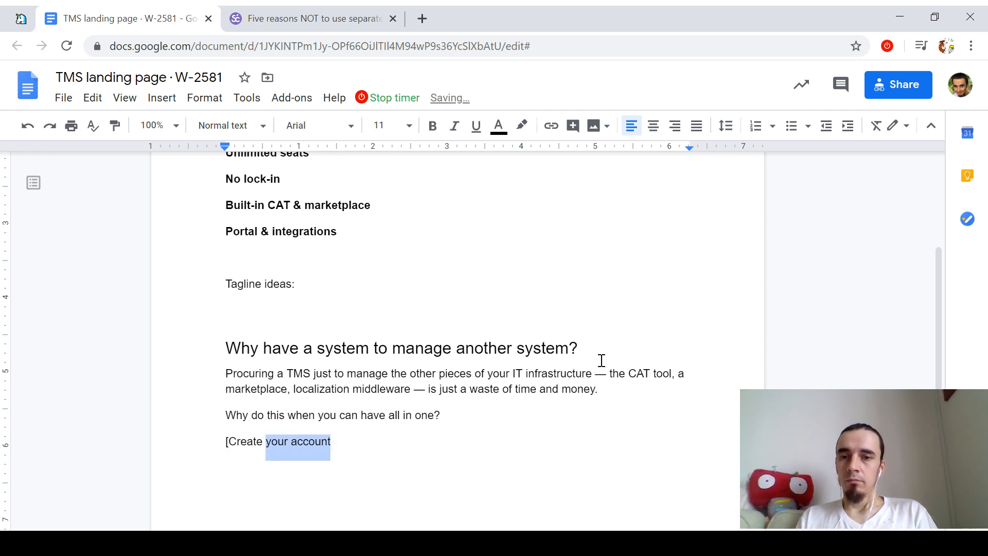
pyautogui.write('Star')
pyautogui.press('BackSpace')
pyautogui.press('BackSpace')
pyautogui.press('BackSpace')
pyautogui.press('BackSpace')
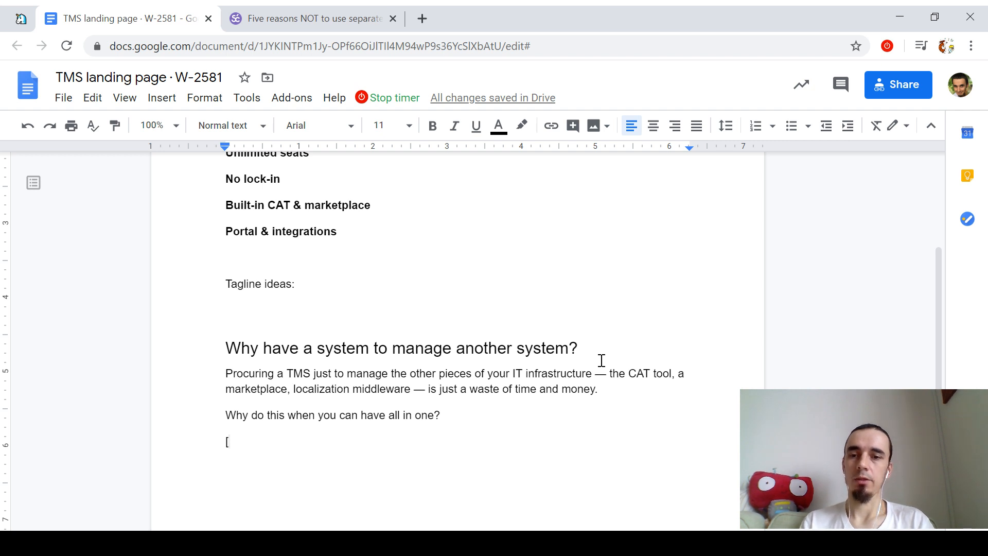
pyautogui.write('Create')
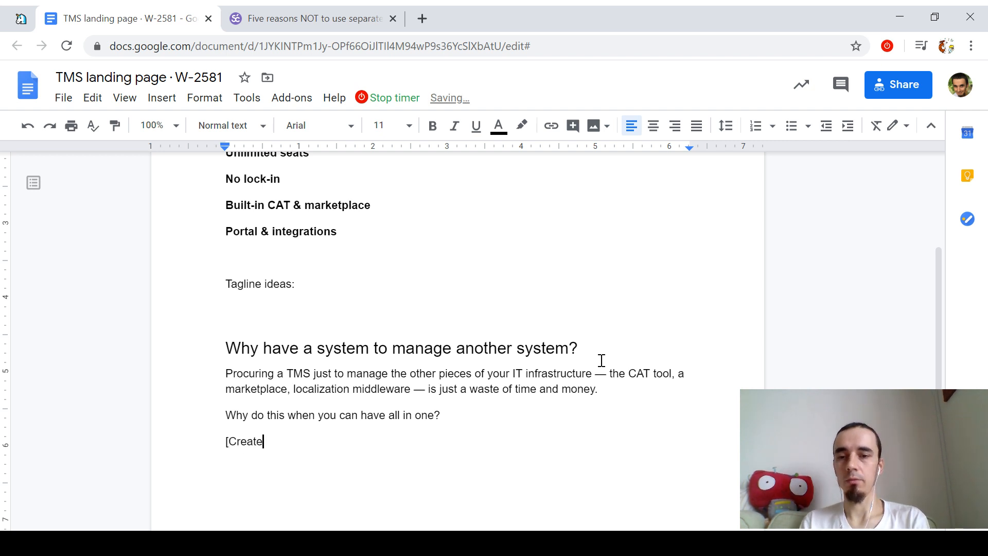
pyautogui.write(' your fre')
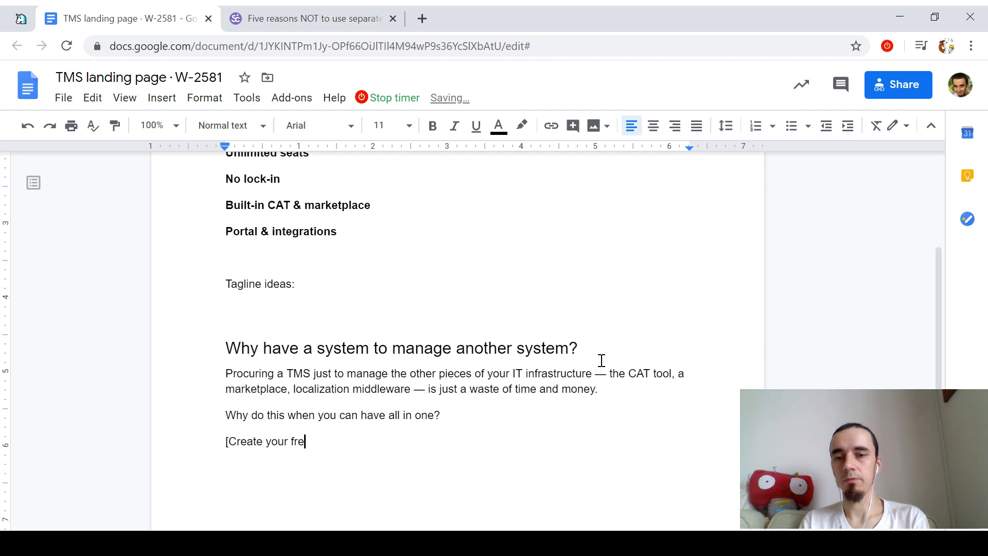
pyautogui.write('e account today]')
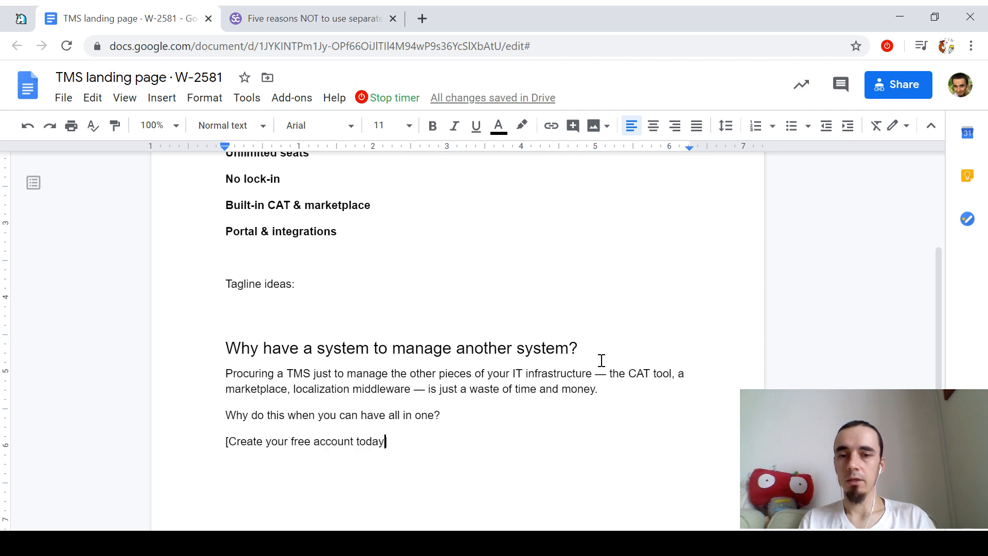
# Step: Replace the bracketed wording with 'Start saving today'
pyautogui.press('Left')
pyautogui.hotkey('ctrl', 'shift', 'Left')
pyautogui.hotkey('ctrl', 'shift', 'Left')
pyautogui.hotkey('ctrl', 'shift', 'Left')
pyautogui.hotkey('ctrl', 'shift', 'Left')
pyautogui.hotkey('ctrl', 'shift', 'Left')
pyautogui.hotkey('ctrl', 'shift', 'Left')
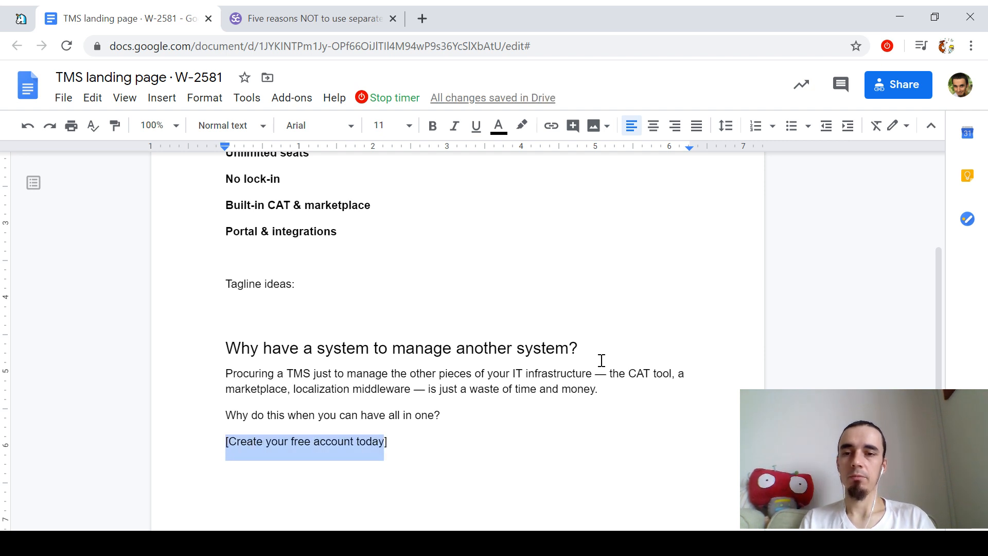
pyautogui.hotkey('shift', 'Right')
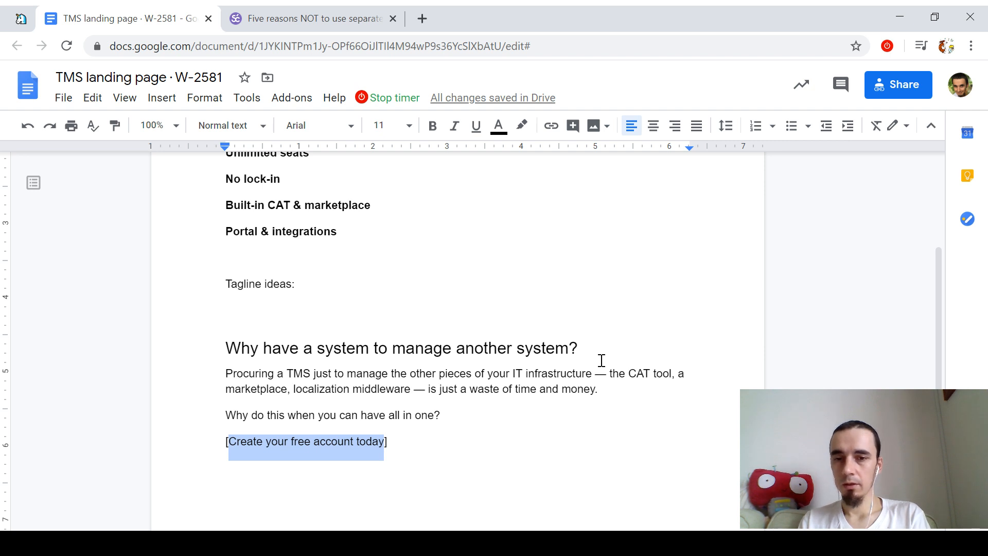
pyautogui.write('Start saving today]')
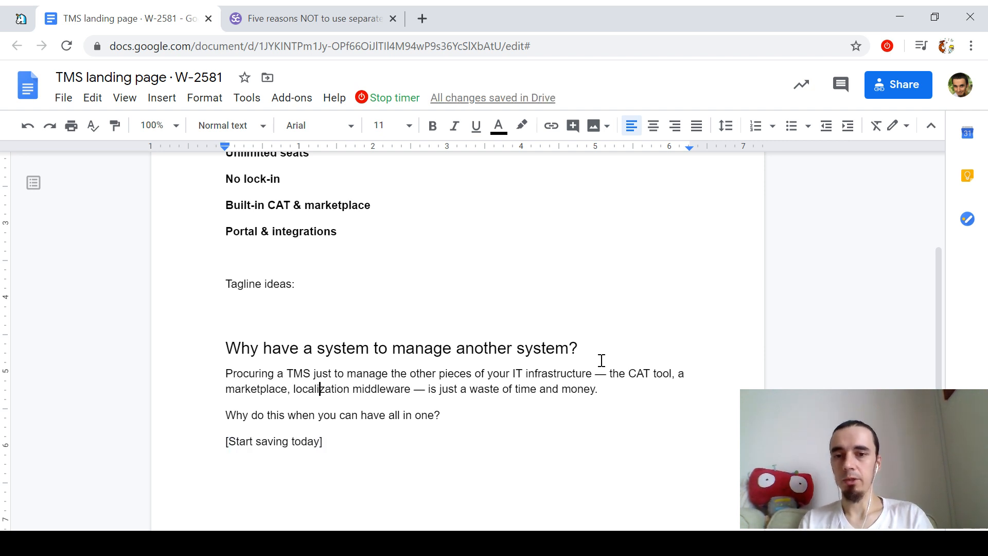
pyautogui.press('Up')
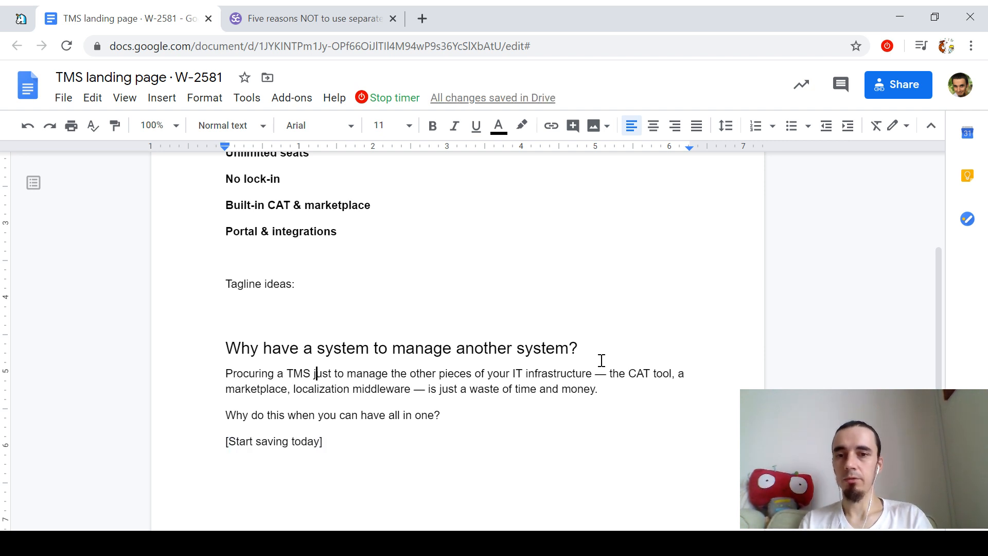
# Step: Delete the 'Tagline ideas:' line and its leftover blank lines
pyautogui.press('Up')
pyautogui.press('Up')
pyautogui.press('Up')
pyautogui.hotkey('shift', 'Home')
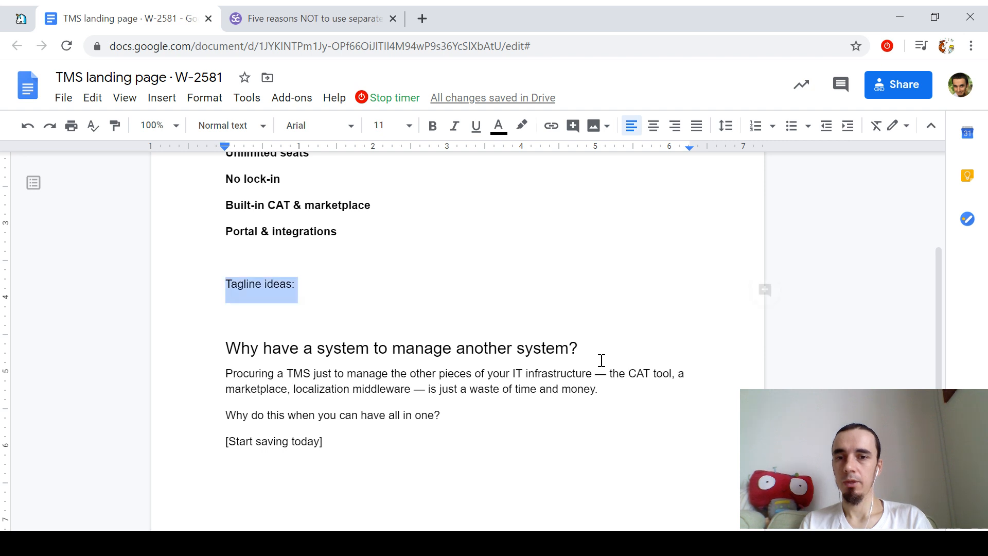
pyautogui.press('BackSpace')
pyautogui.press('BackSpace')
pyautogui.press('BackSpace')
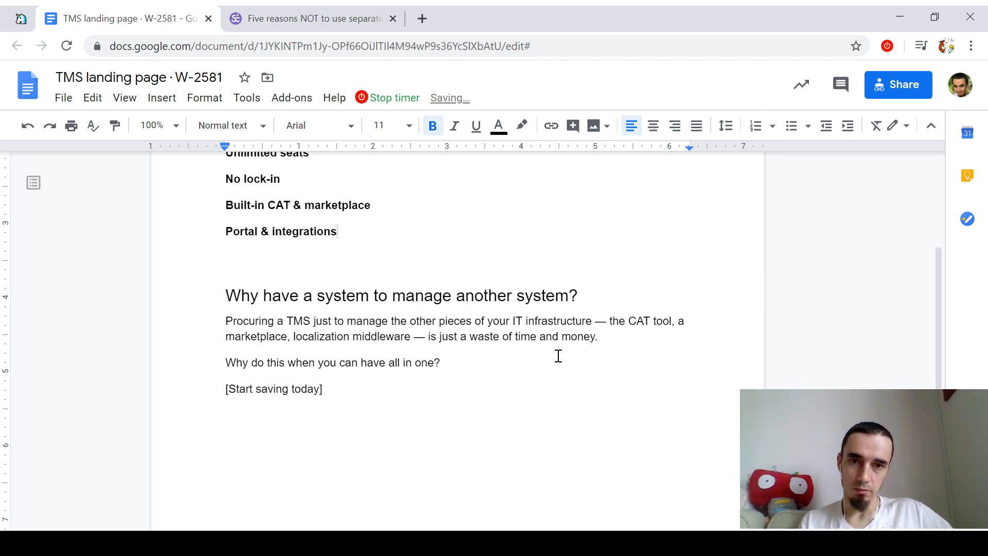
pyautogui.scroll(5, 559, 356)
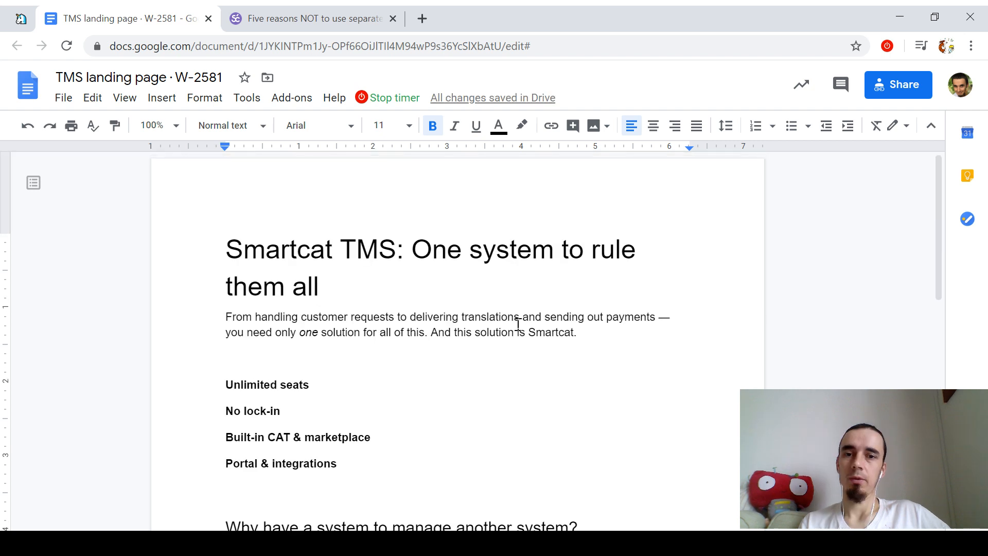
# Step: Add an 'All in one' feature heading above Unlimited seats, followed by blank lines
pyautogui.click(419, 383)
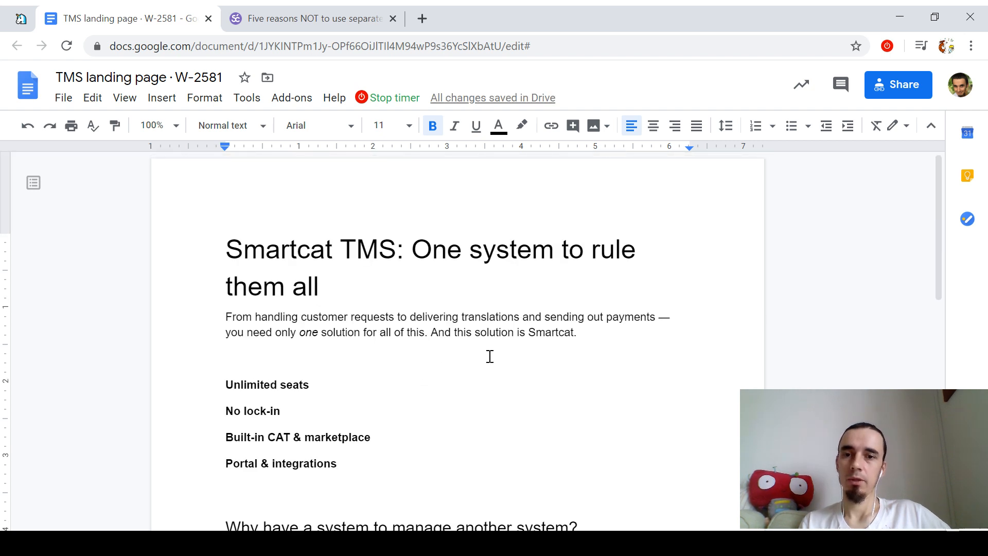
pyautogui.press('Return')
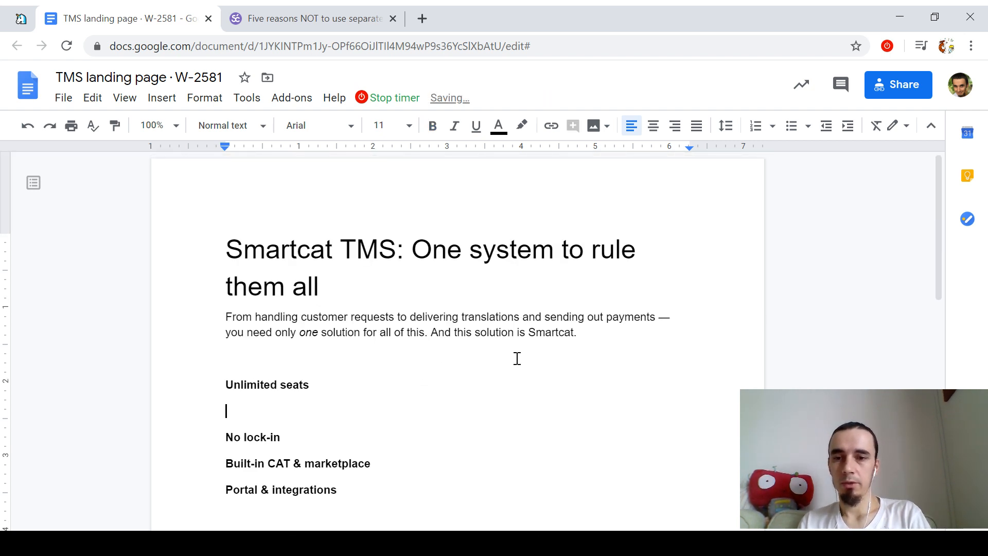
pyautogui.press('BackSpace')
pyautogui.press('Home')
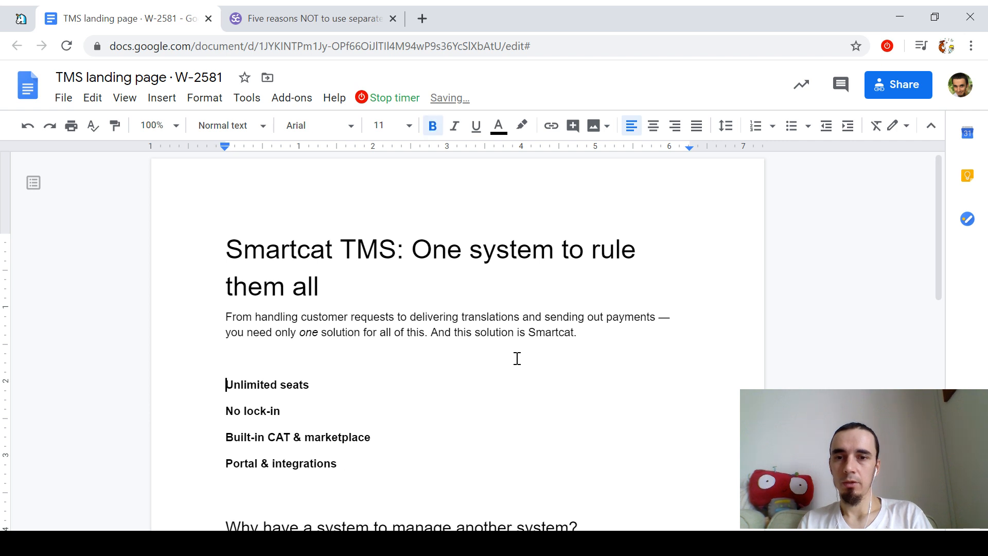
pyautogui.press('Return')
pyautogui.press('Up')
pyautogui.write('All in one')
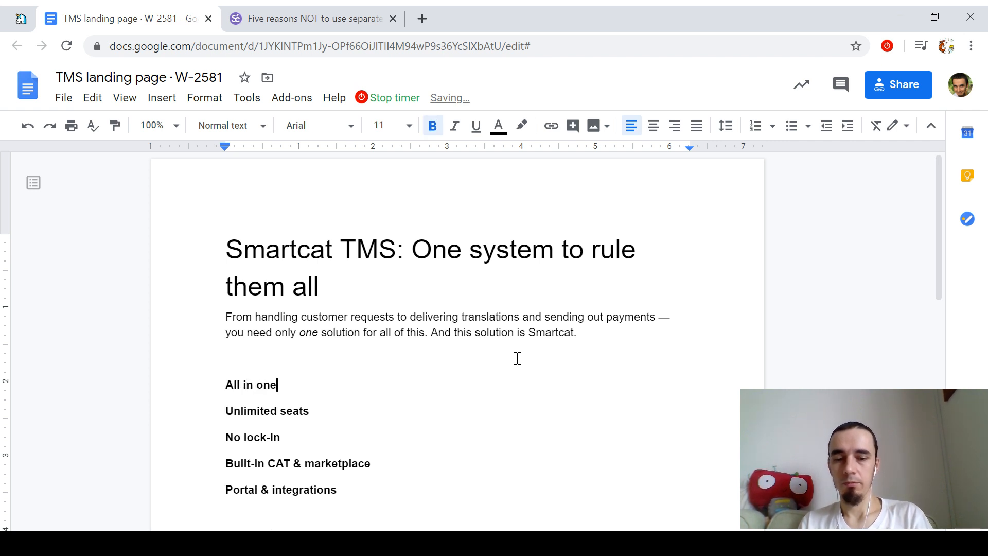
pyautogui.press('Return')
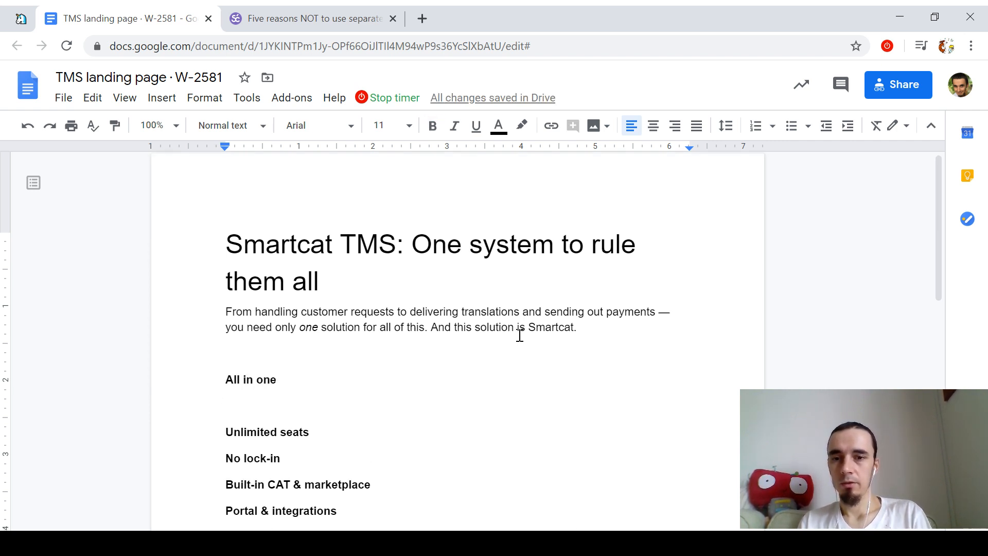
pyautogui.scroll(-5, 519, 335)
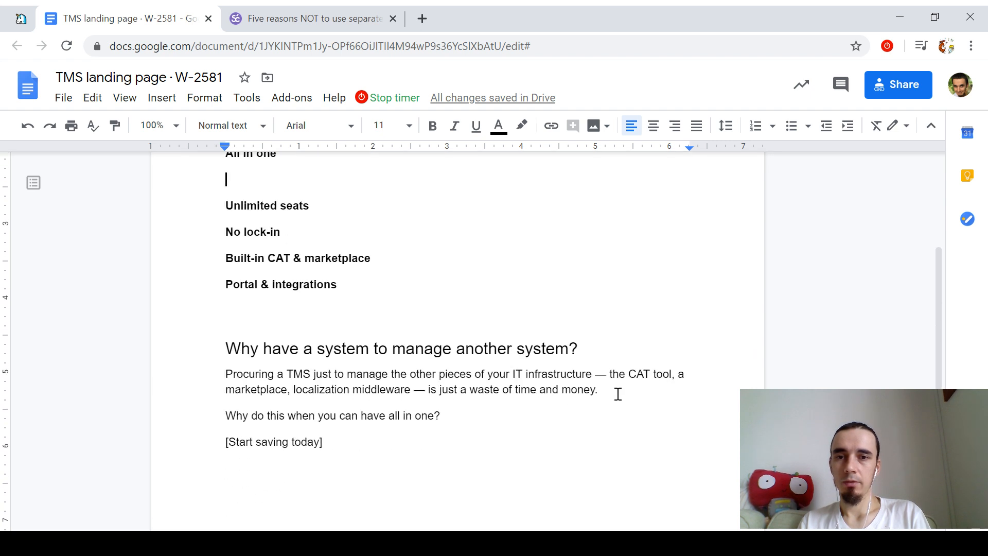
pyautogui.scroll(3, 346, 261)
pyautogui.press('Return')
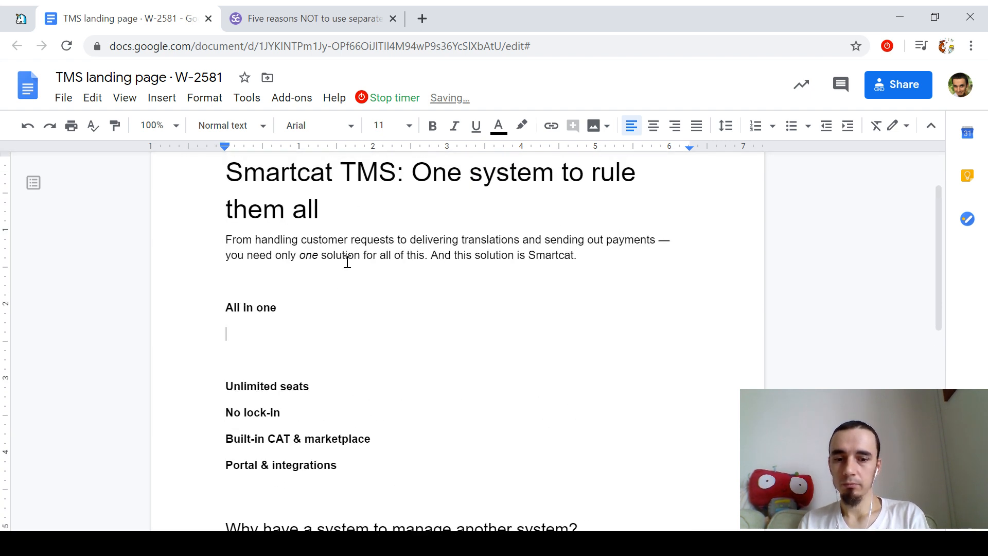
# Step: Write the All in one description ending 'end-to-end solution to all your translation and localization needs.'
pyautogui.write('Unlike other')
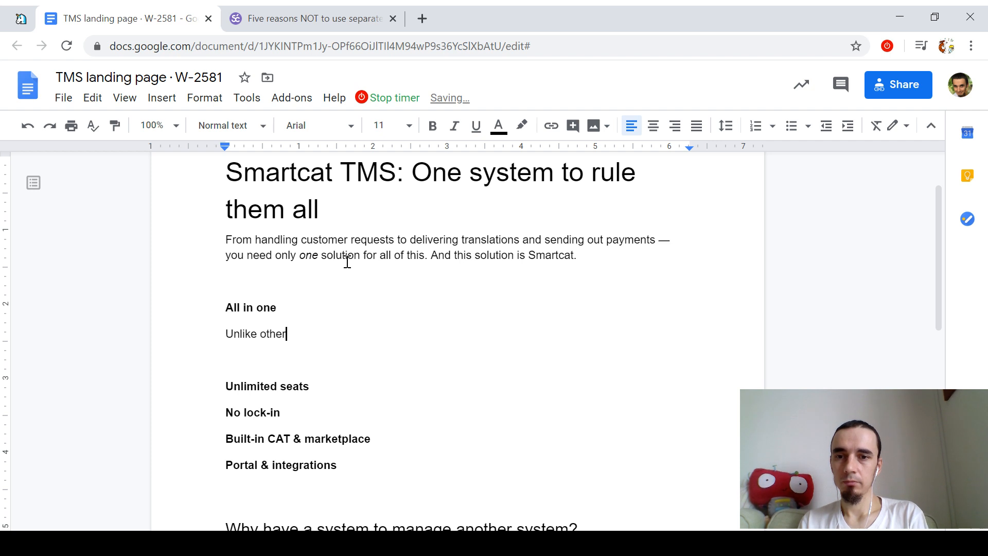
pyautogui.write(' T')
pyautogui.press('BackSpace')
pyautogui.press('BackSpace')
pyautogui.write('TMS systems, ')
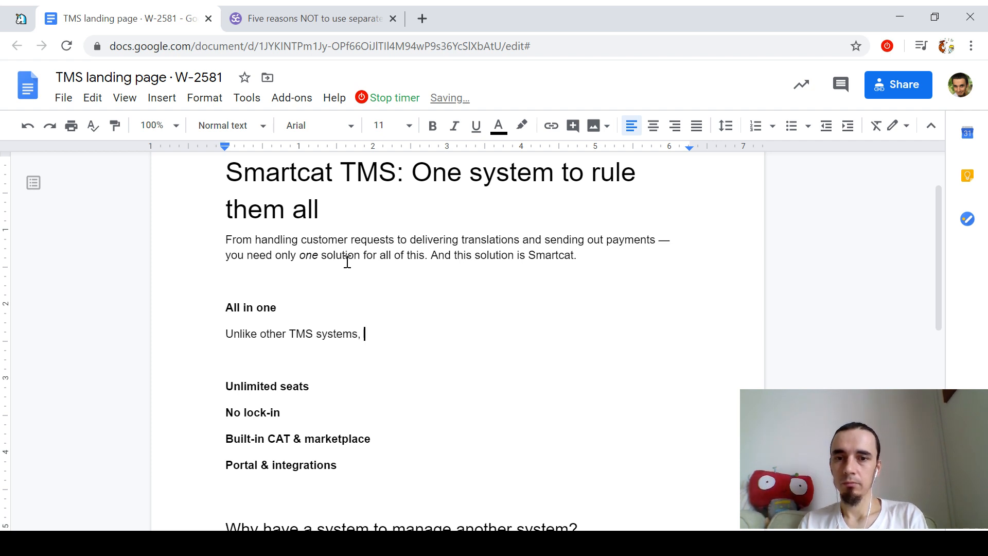
pyautogui.write('Smartcat is ')
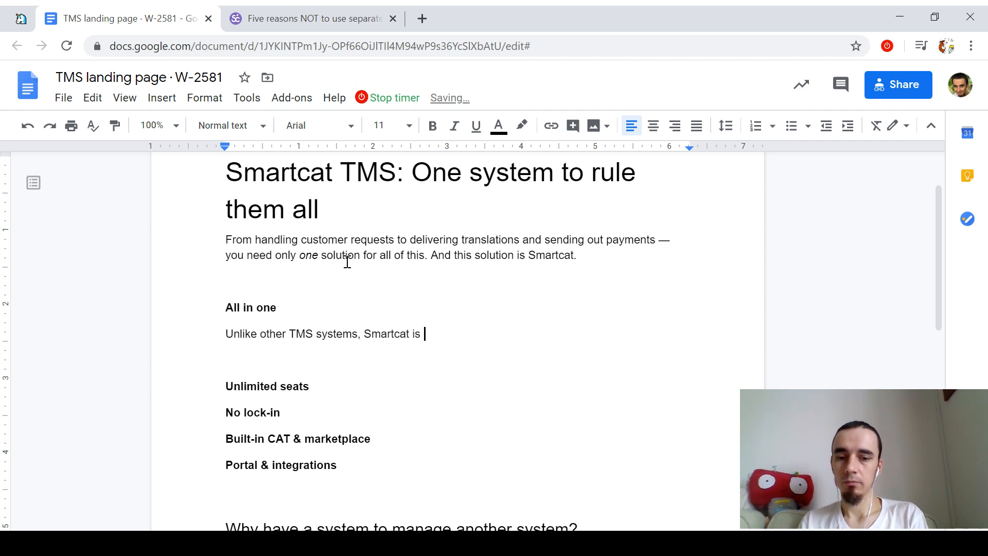
pyautogui.write('not just a')
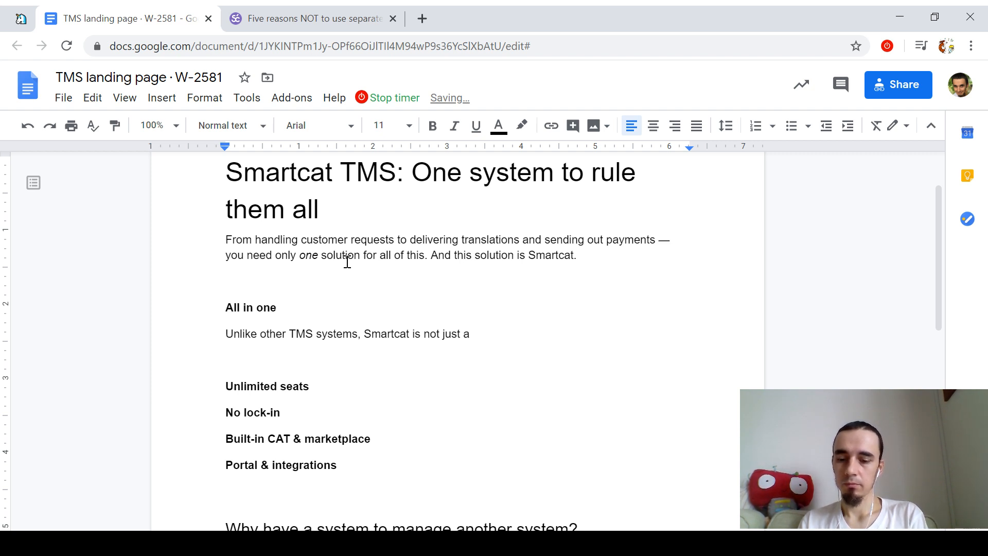
pyautogui.write('c')
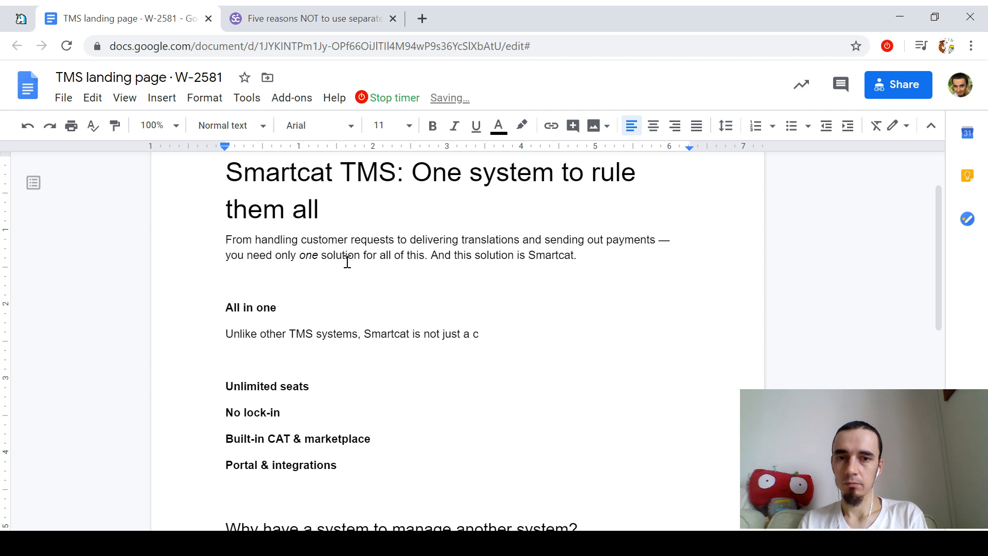
pyautogui.press('BackSpace')
pyautogui.write('mi')
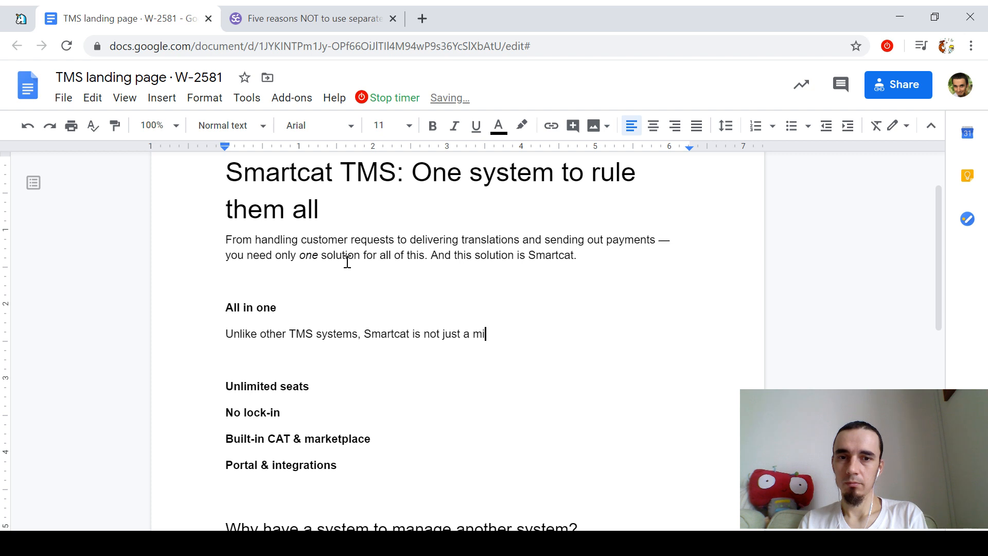
pyautogui.write('ddleware to manage yo')
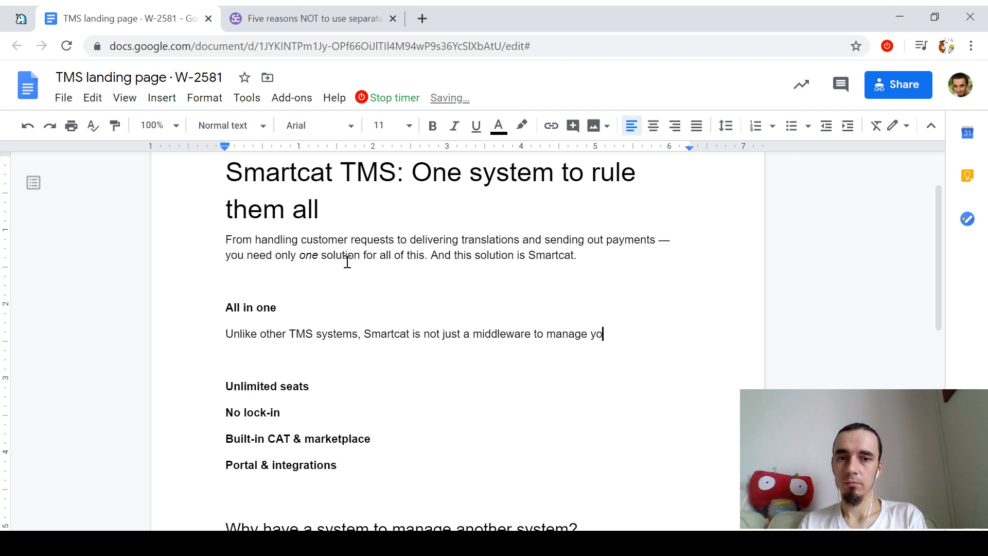
pyautogui.write("ur other software. It's a complete,")
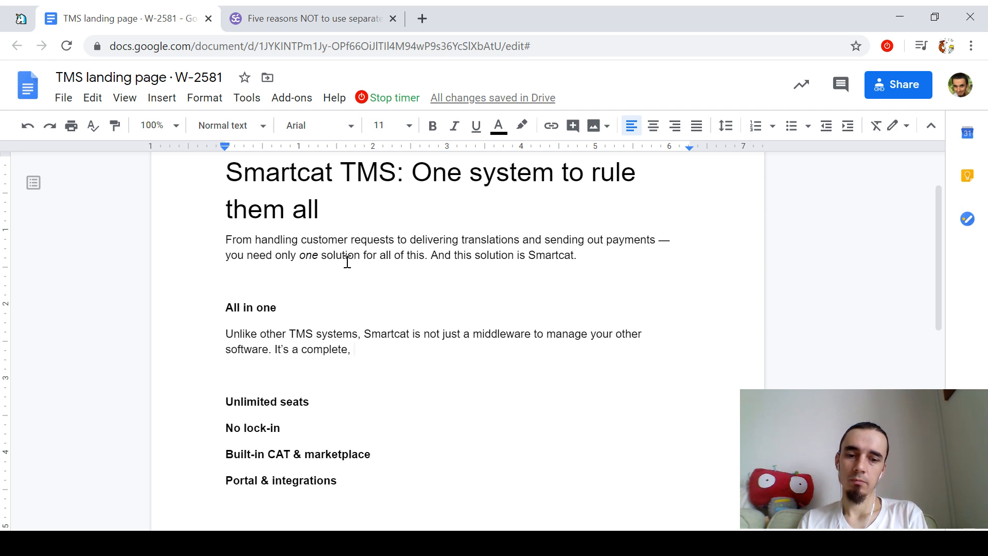
pyautogui.write('end-to-end solution')
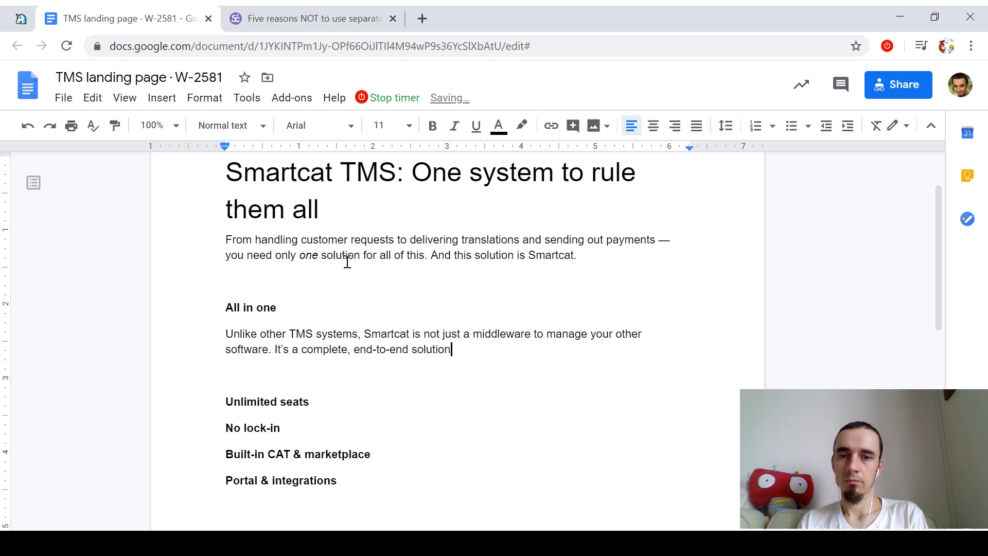
pyautogui.write(' to ')
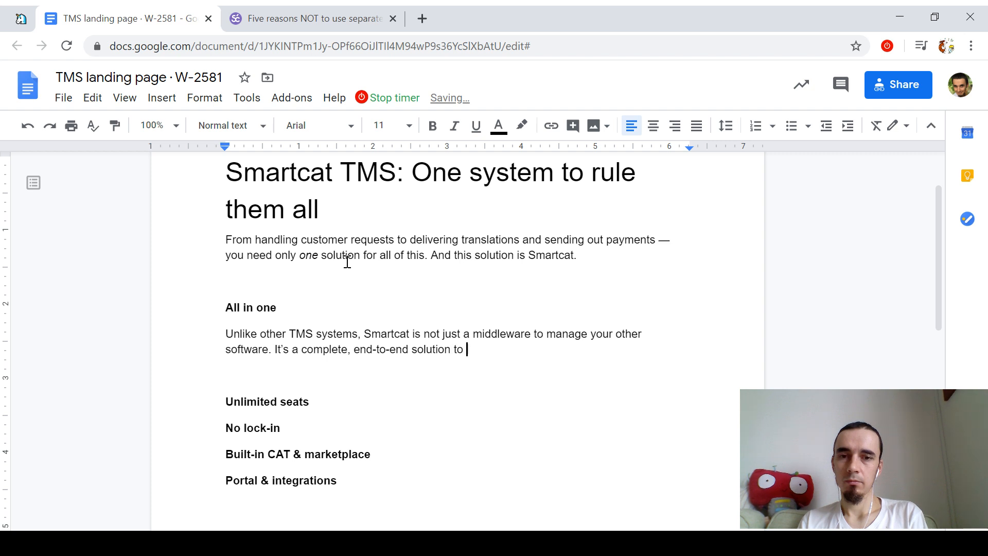
pyautogui.write('all your translation ')
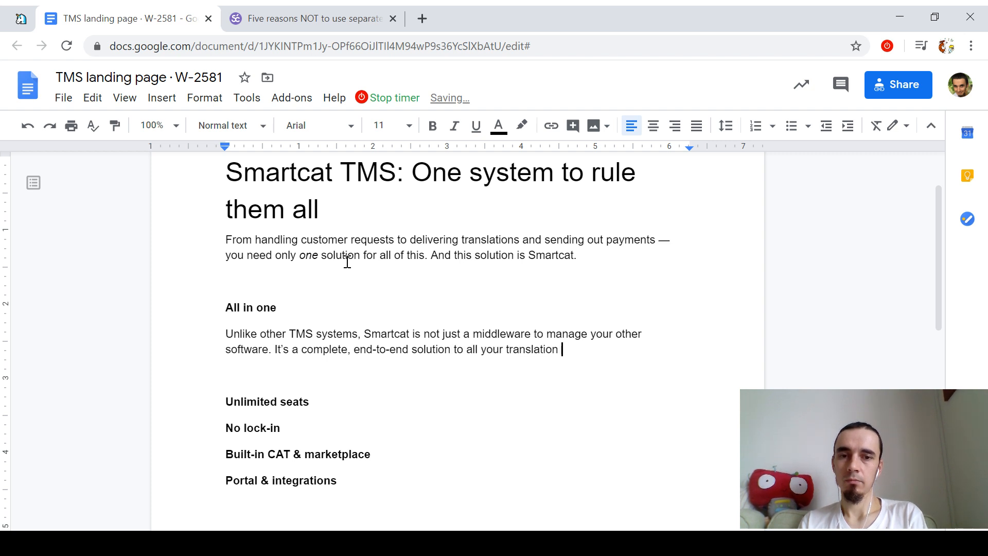
pyautogui.write('and localization needs.')
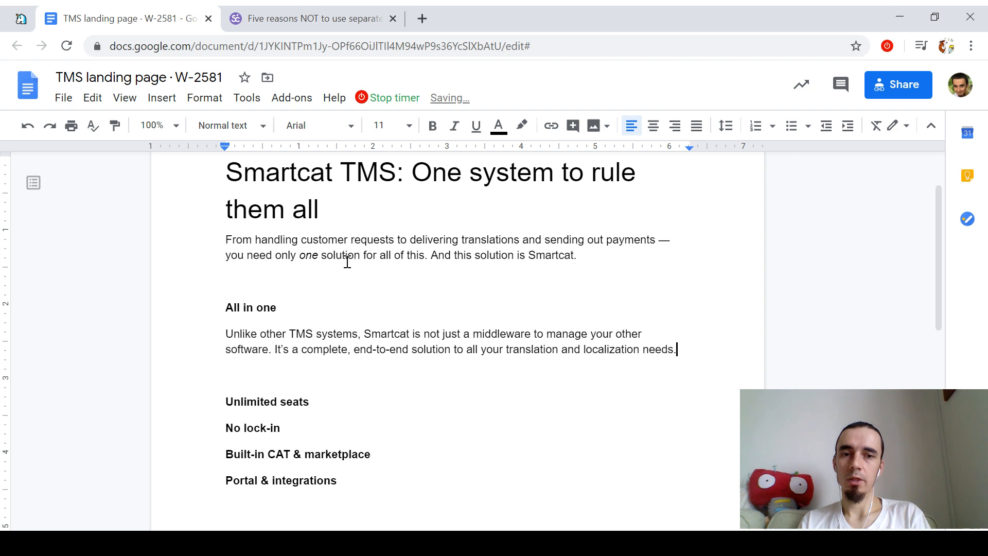
# Step: Select the description and check its word count: 27 of 124 words
pyautogui.hotkey('shift', 'Home')
pyautogui.hotkey('shift', 'Up')
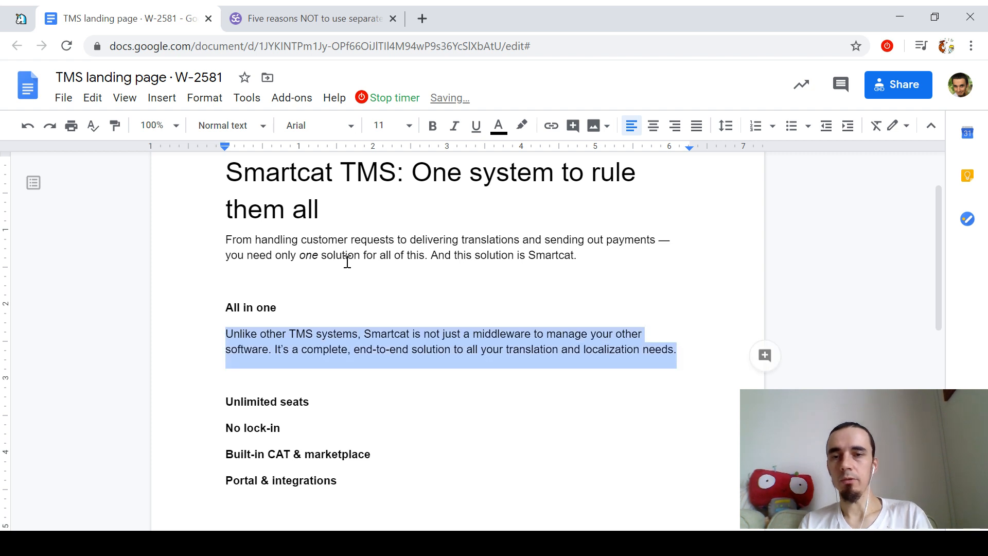
pyautogui.hotkey('ctrl', 'shift', 'c')
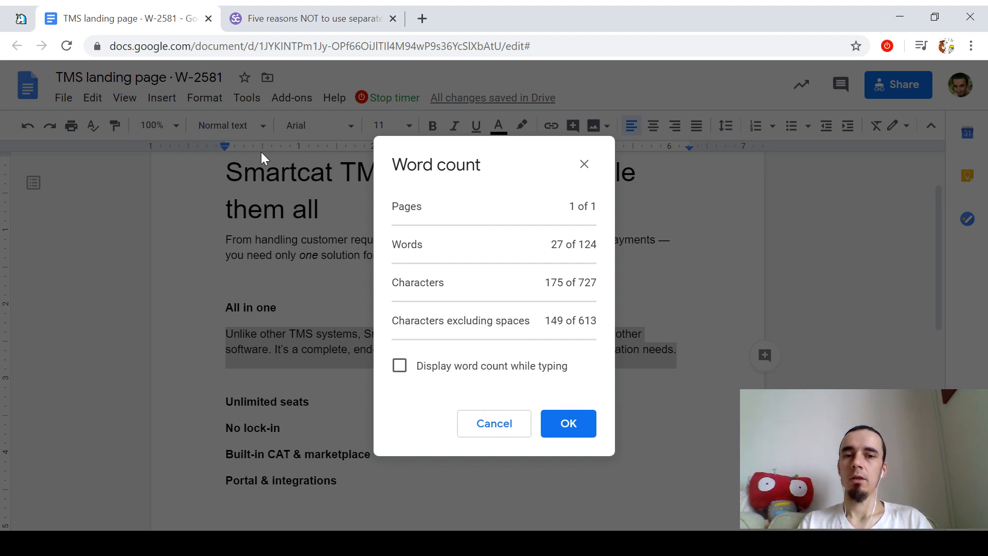
# Step: Add a body line under Unlimited seats beginning 'Smartcat does not'
pyautogui.press('Escape')
pyautogui.press('Down')
pyautogui.press('Down')
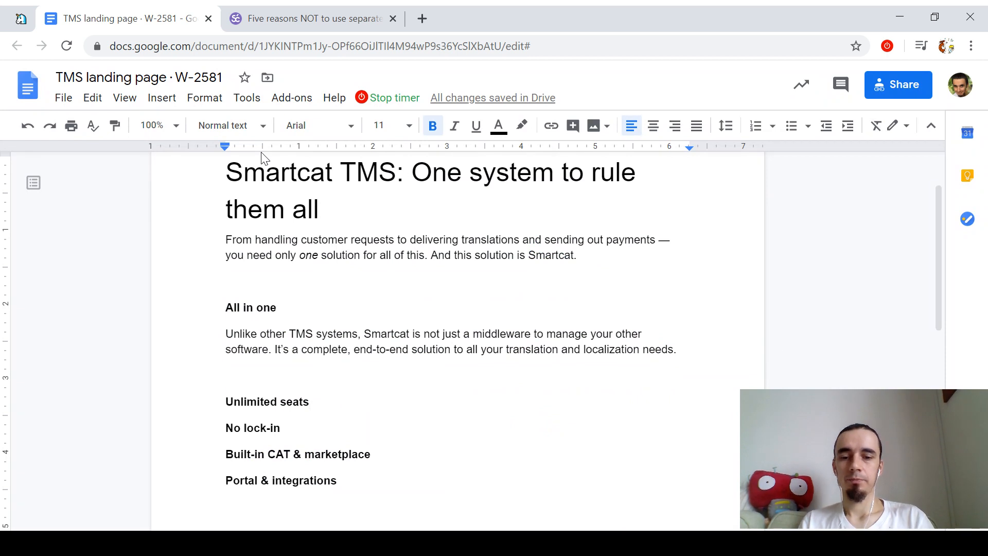
pyautogui.press('Return')
pyautogui.hotkey('ctrl', 'b')
pyautogui.press('Return')
pyautogui.press('Up')
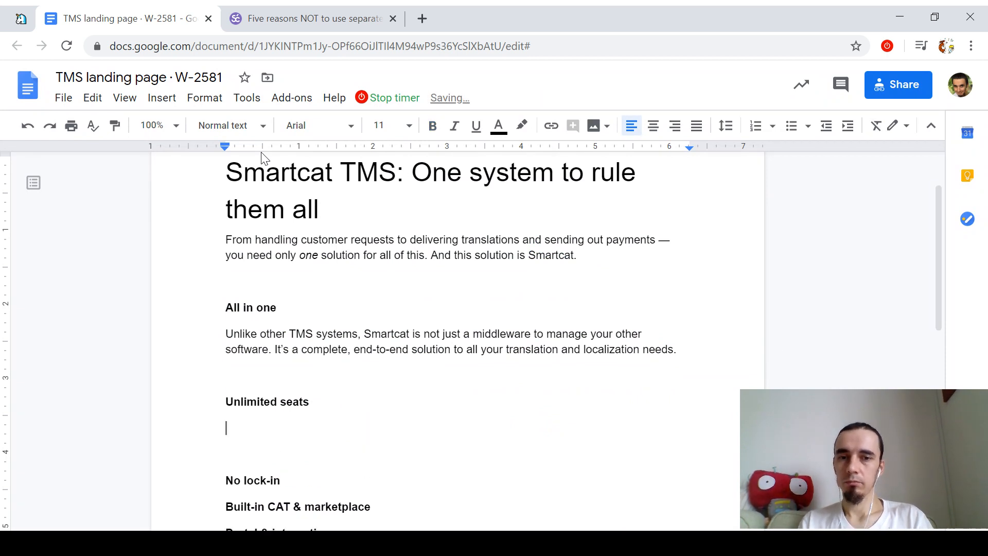
pyautogui.write('Smartcat does ')
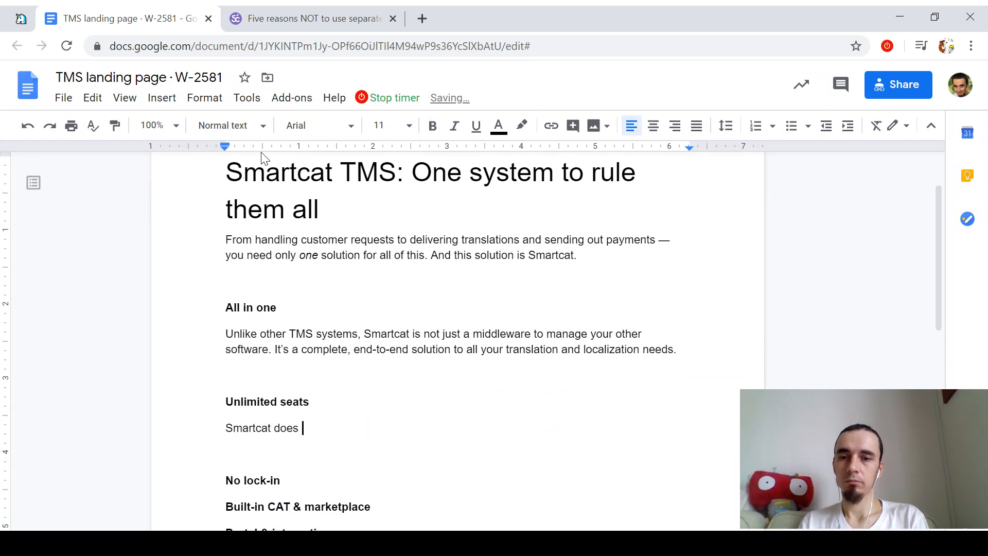
pyautogui.write('not')
# Step: Replace the Unlimited seats subheading text with '#NoLicense'
pyautogui.press('Up')
pyautogui.hotkey('shift', 'Home')
pyautogui.hotkey('shift', 'Up')
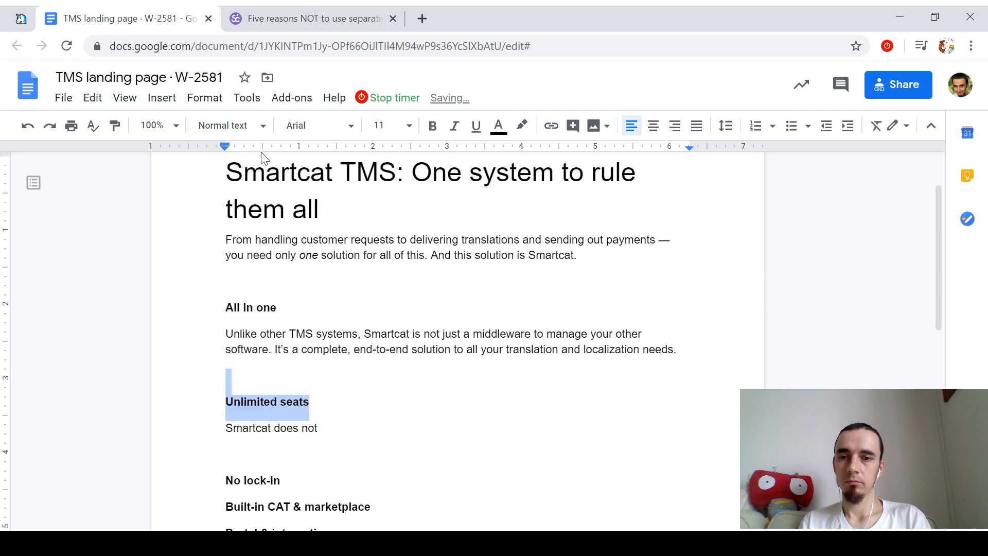
pyautogui.write('#')
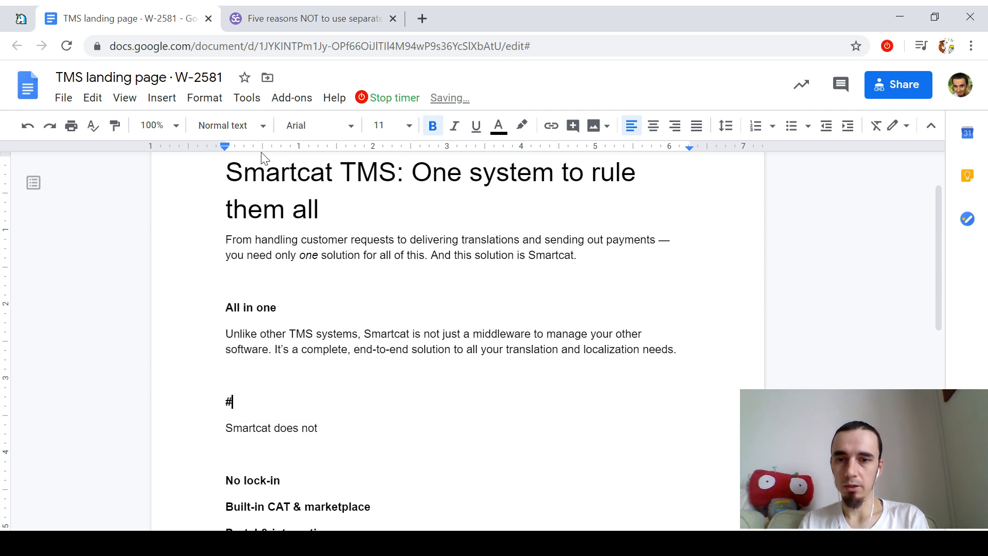
pyautogui.write('NoLicense')
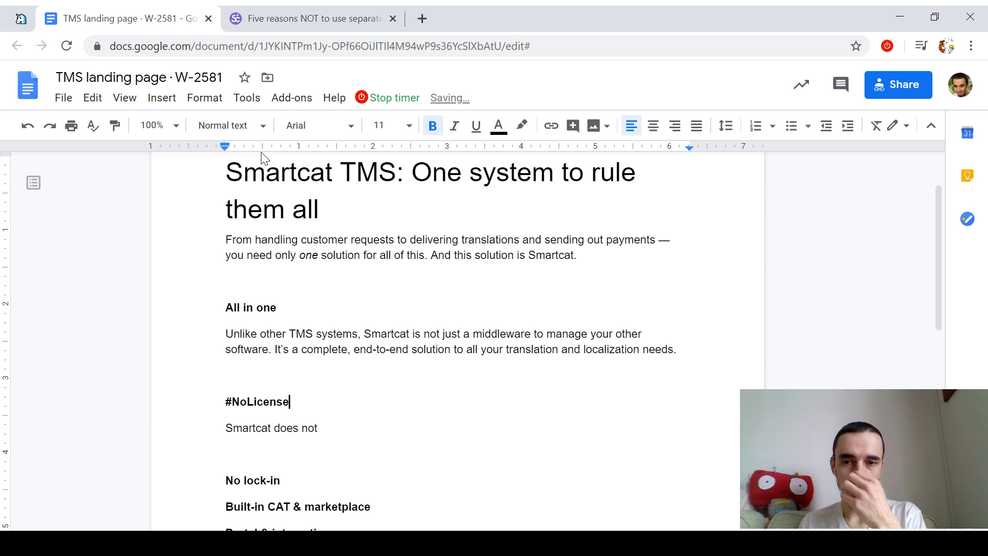
# Step: Finish the per-user licenses paragraph ending 'with flexible access settings.', correcting 'acces'
pyautogui.press('Down')
pyautogui.press('End')
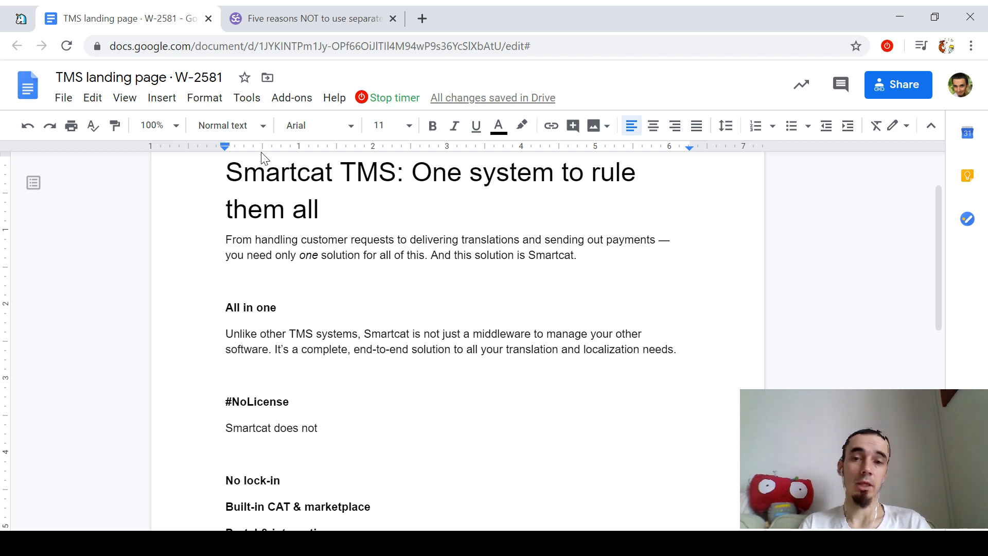
pyautogui.write('count')
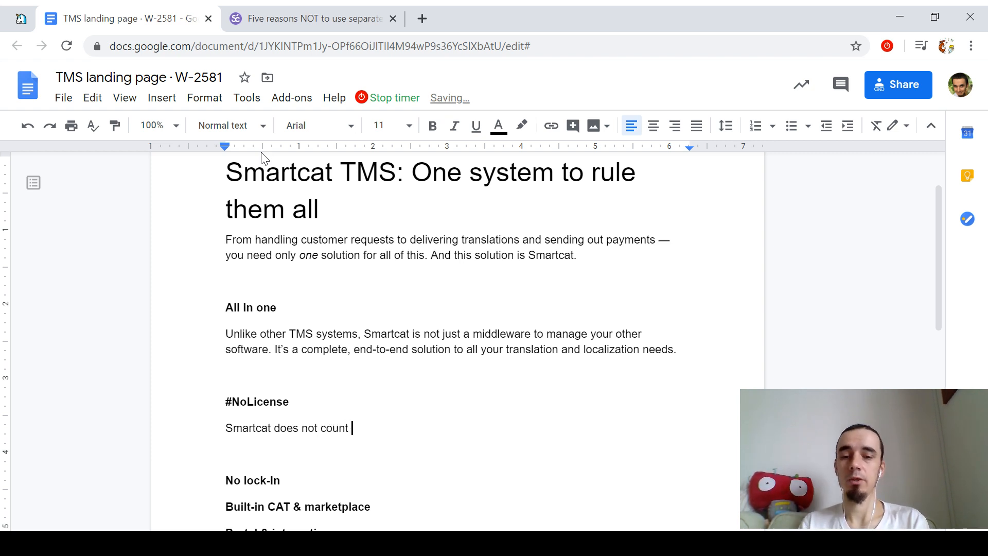
pyautogui.write(' per-user licenses, so you ')
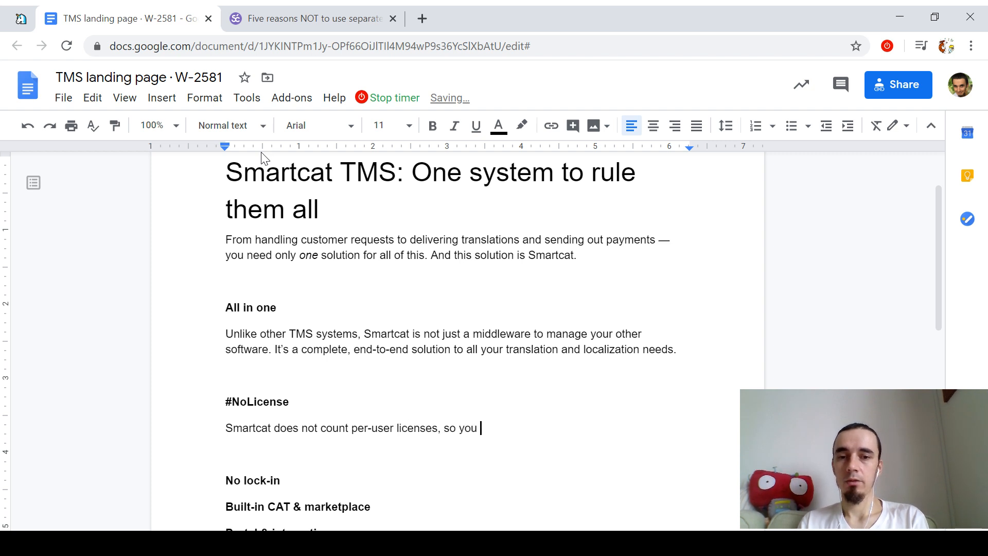
pyautogui.write('can invite all yo')
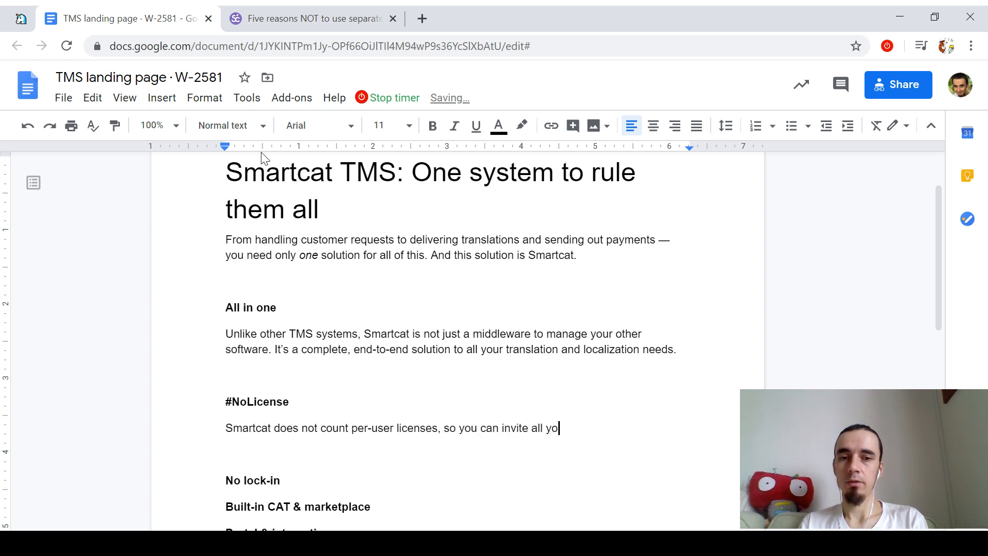
pyautogui.write('ur project managers, ')
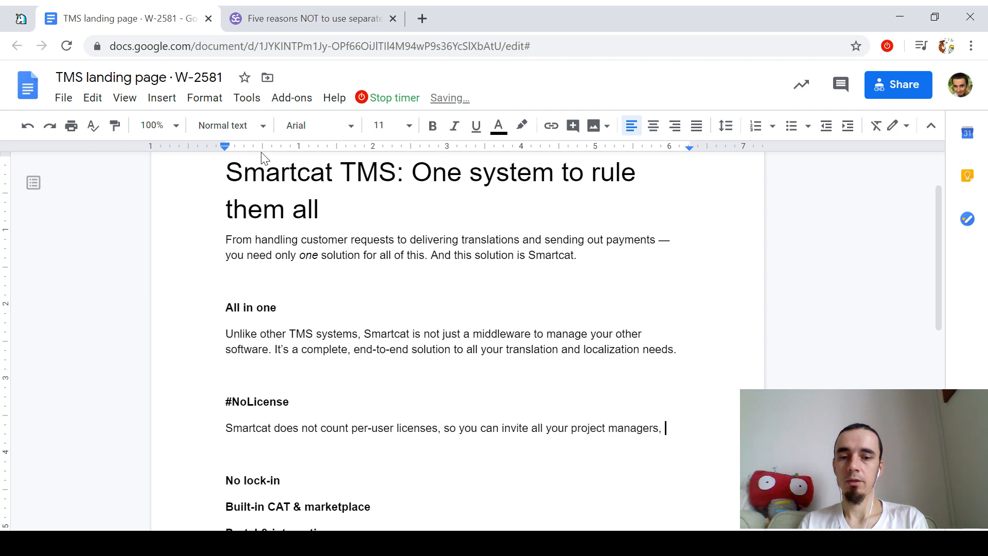
pyautogui.write('in-house linguists, ')
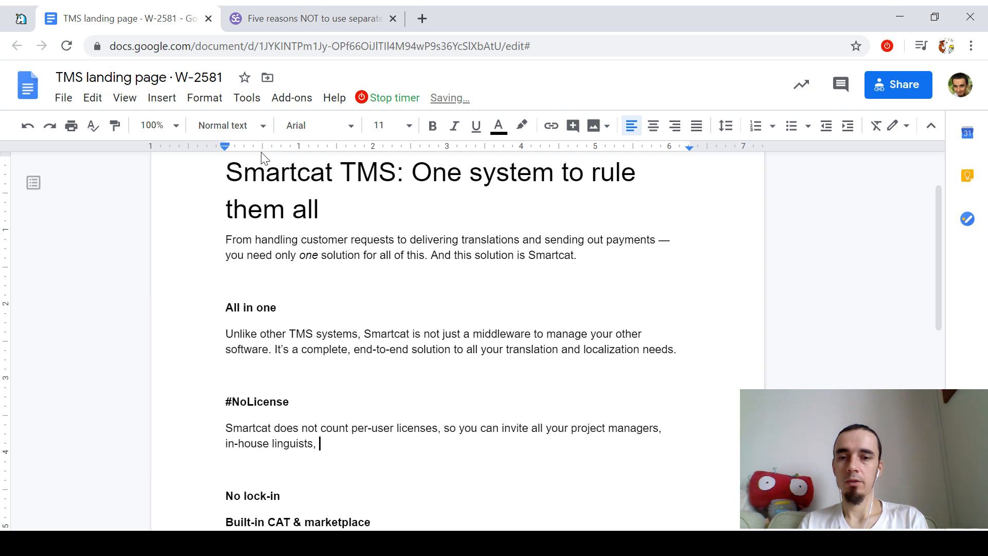
pyautogui.write('or administrators')
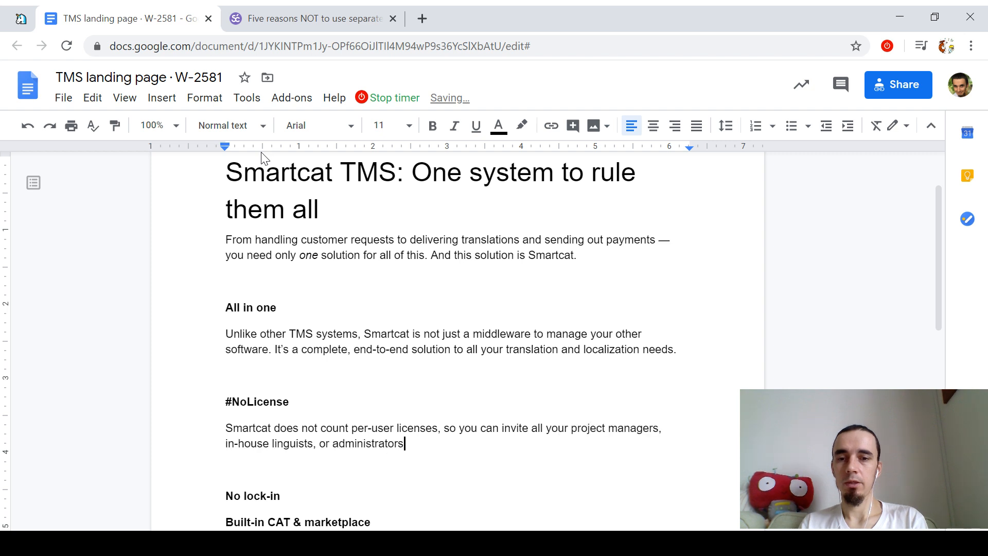
pyautogui.write(' to you')
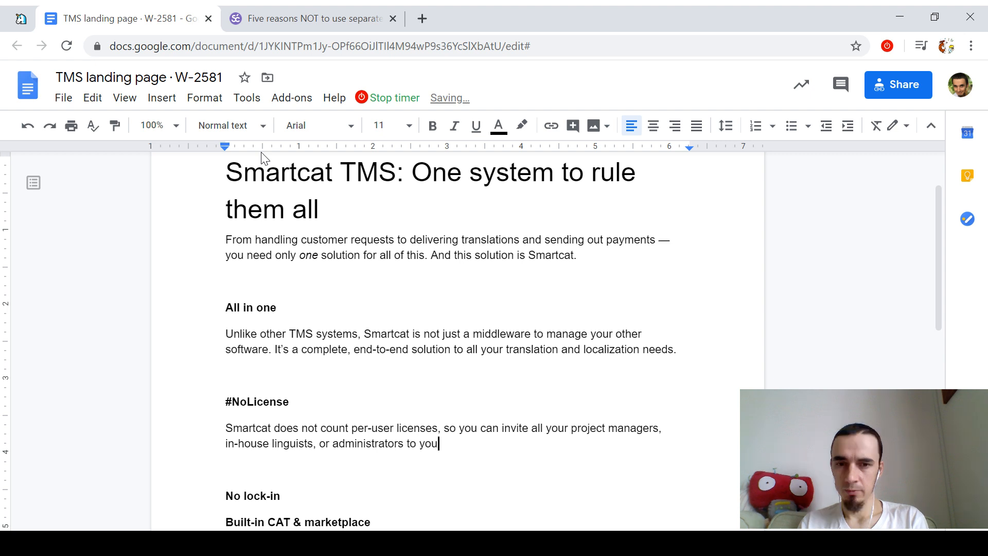
pyautogui.write('r account —')
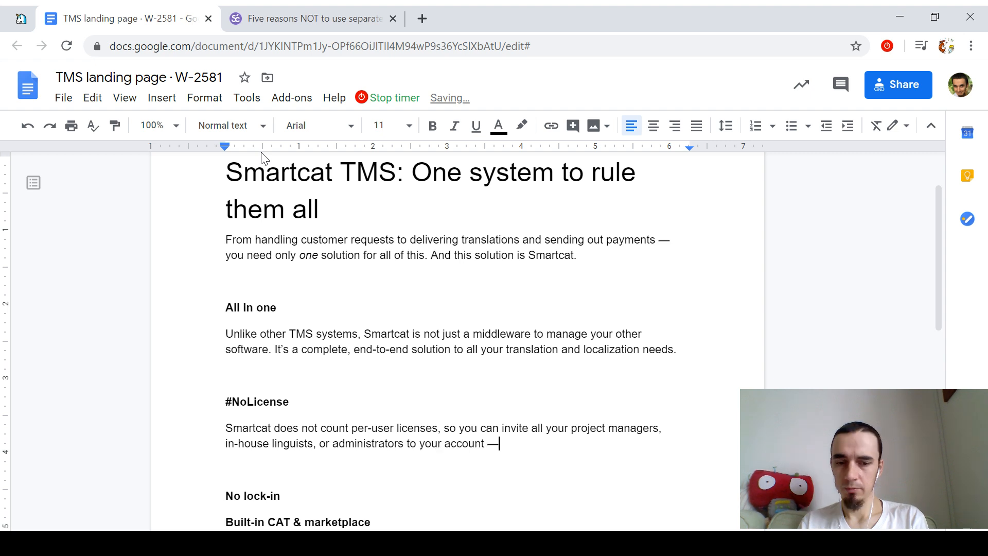
pyautogui.press('BackSpace')
pyautogui.press('BackSpace')
pyautogui.write(', with fl')
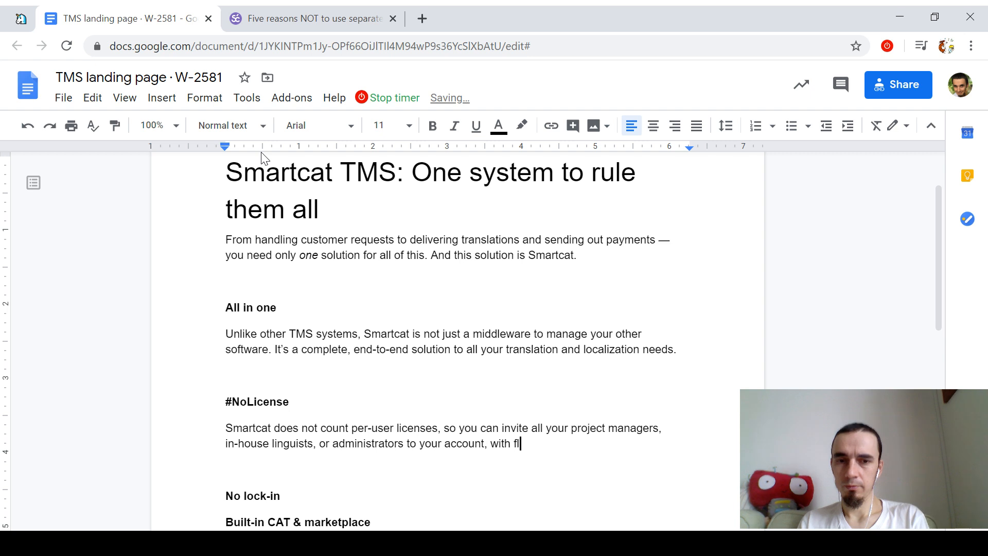
pyautogui.write('exible acces settings.')
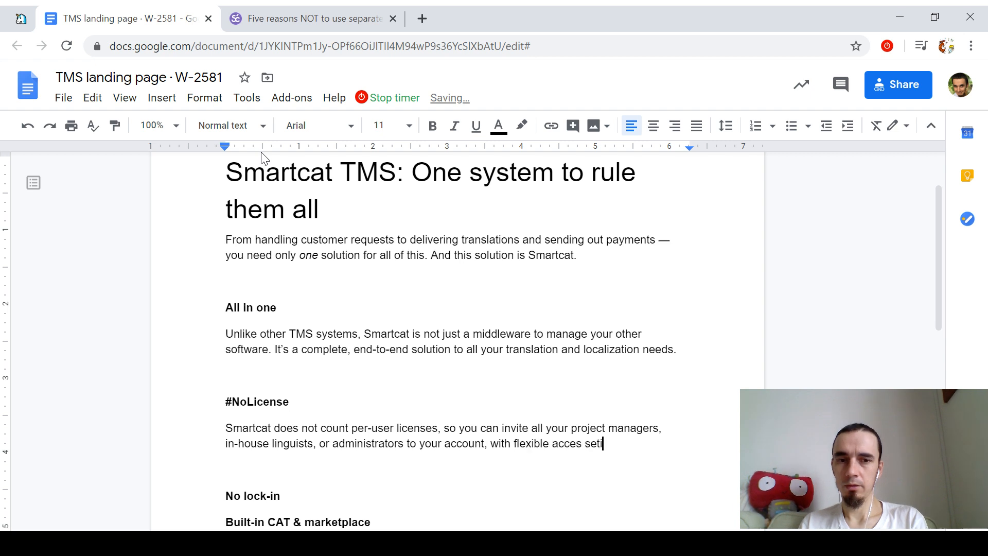
pyautogui.hotkey('ctrl', 'Left')
pyautogui.hotkey('ctrl', 'Left')
pyautogui.press('Left')
pyautogui.write('s')
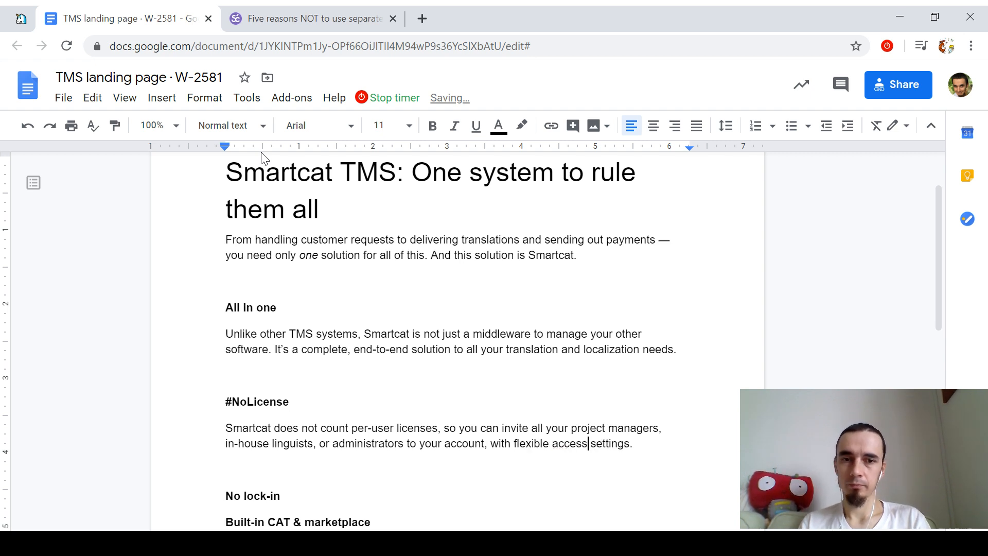
pyautogui.press('End')
pyautogui.hotkey('shift', 'Up')
pyautogui.hotkey('shift', 'Home')
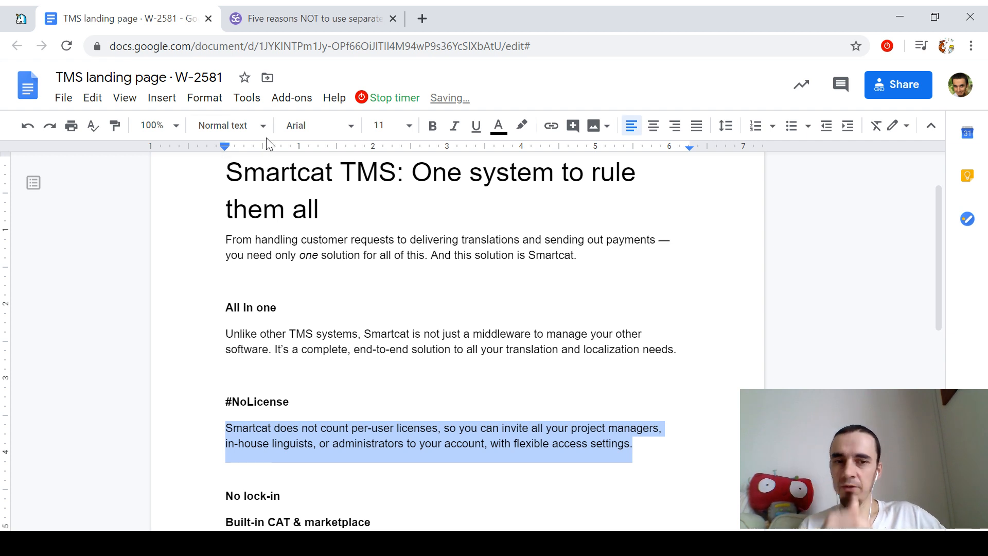
pyautogui.tripleClick(281, 342)
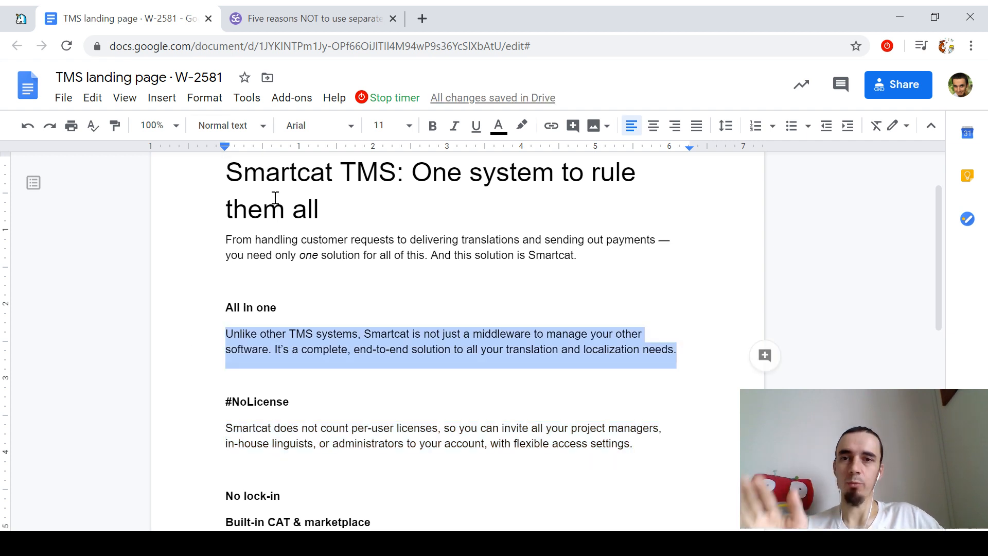
pyautogui.click(247, 98)
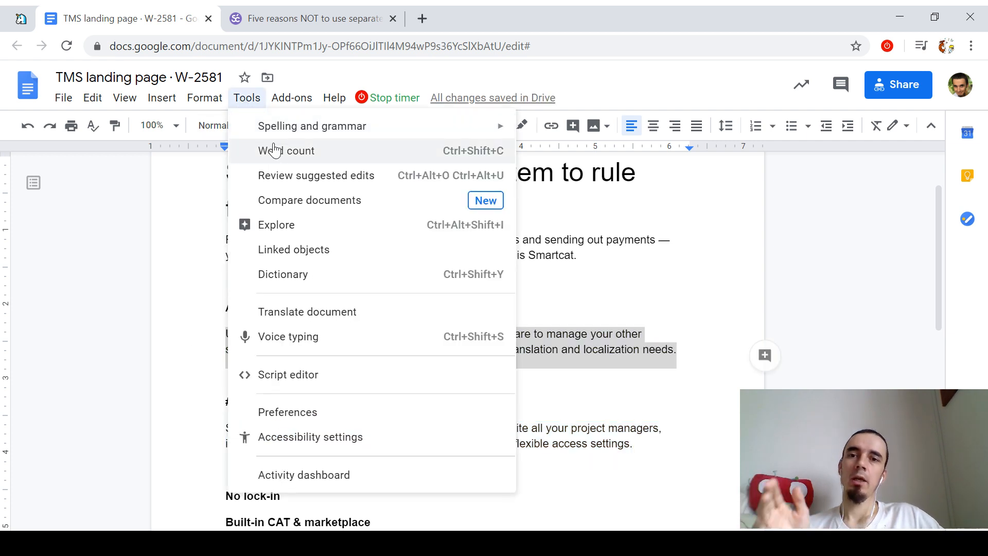
pyautogui.click(370, 159)
pyautogui.click(584, 163)
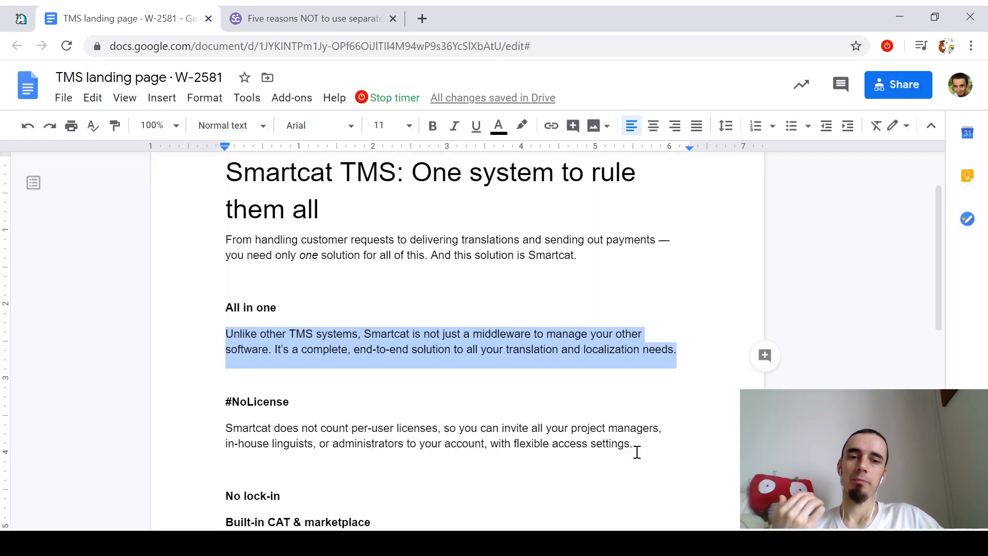
pyautogui.moveTo(635, 447); pyautogui.dragTo(160, 430)
pyautogui.click(247, 98)
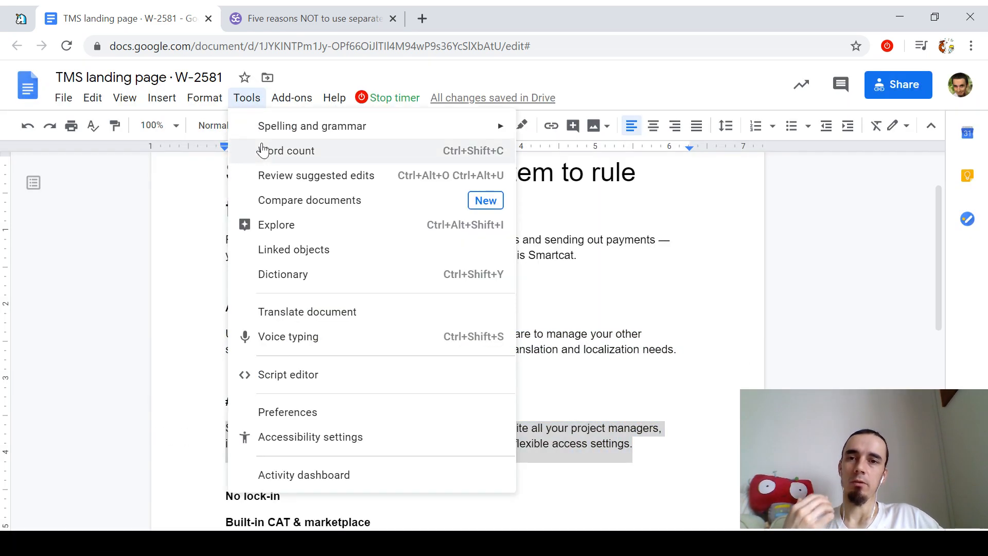
pyautogui.click(258, 148)
pyautogui.click(584, 164)
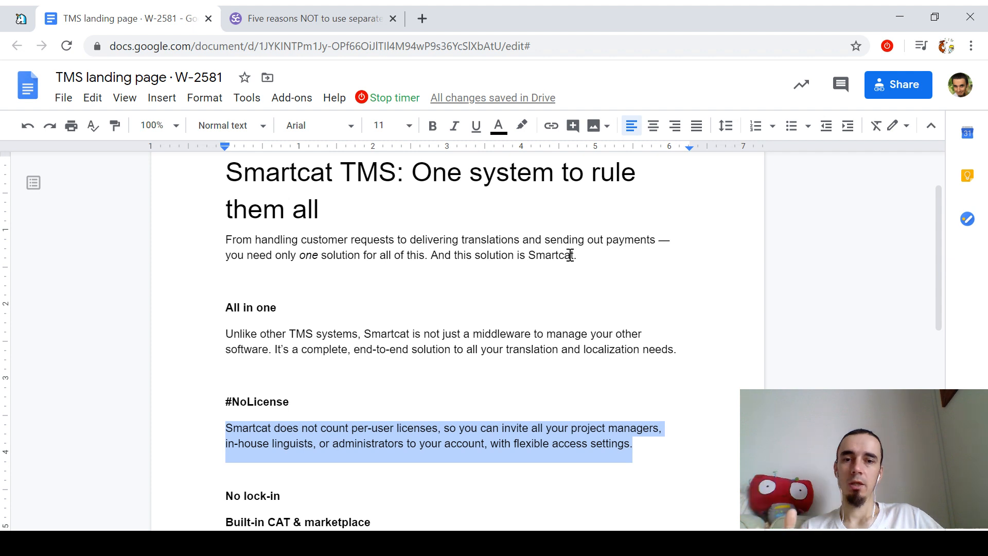
pyautogui.scroll(-2, 571, 256)
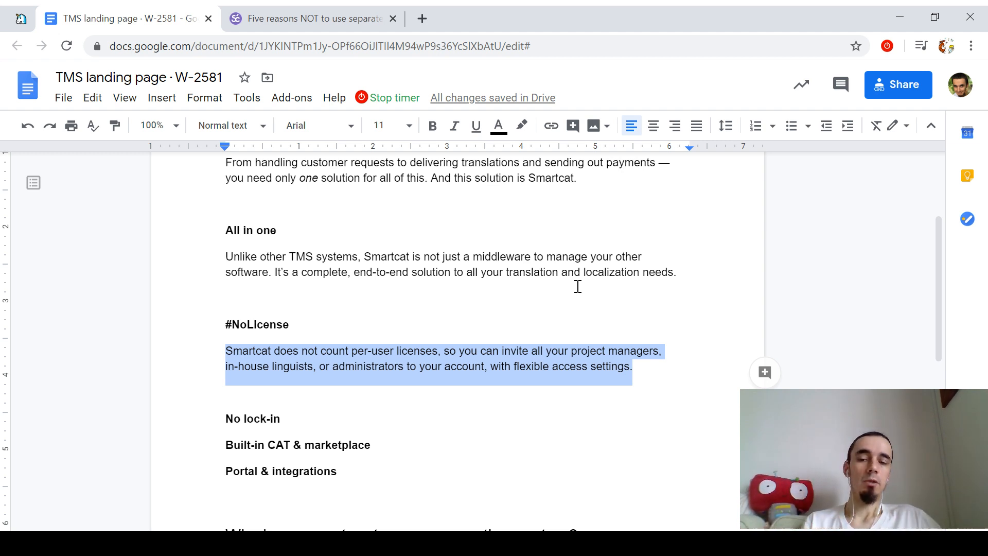
pyautogui.click(469, 308)
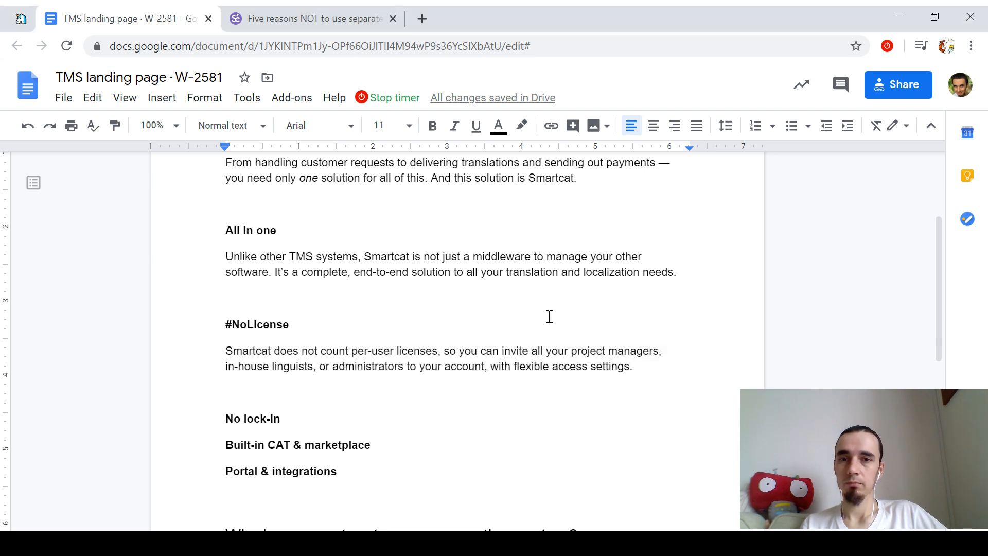
pyautogui.click(269, 46)
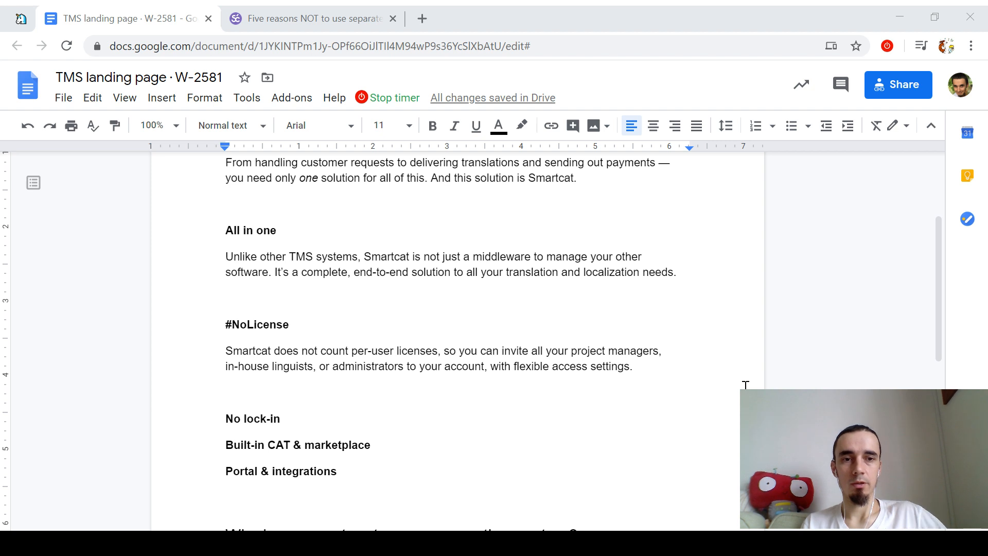
# Step: Start a No lock-in paragraph: 'Whatever files you work with, you can always export them in industry-standard formats'
pyautogui.hotkey('alt', 'Tab')
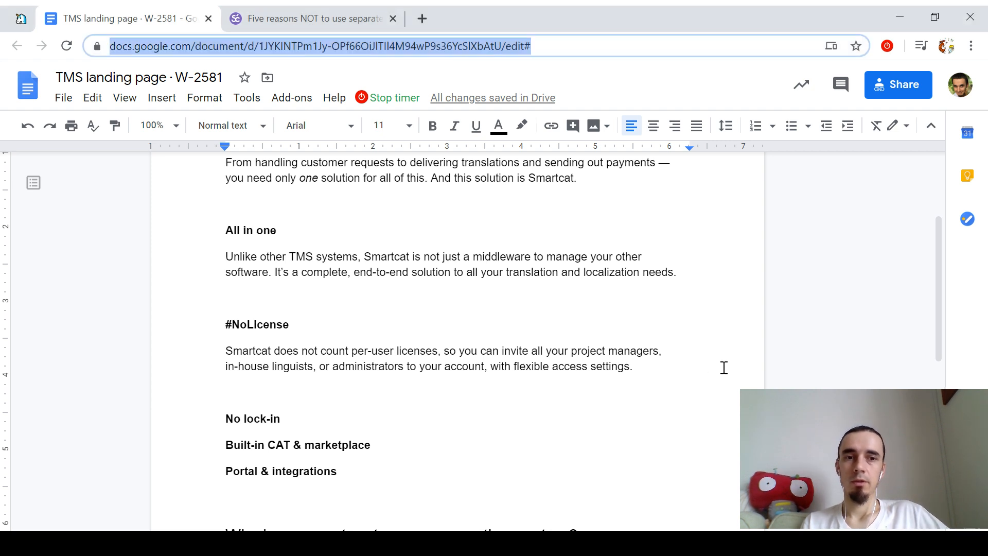
pyautogui.click(471, 354)
pyautogui.scroll(2, 647, 347)
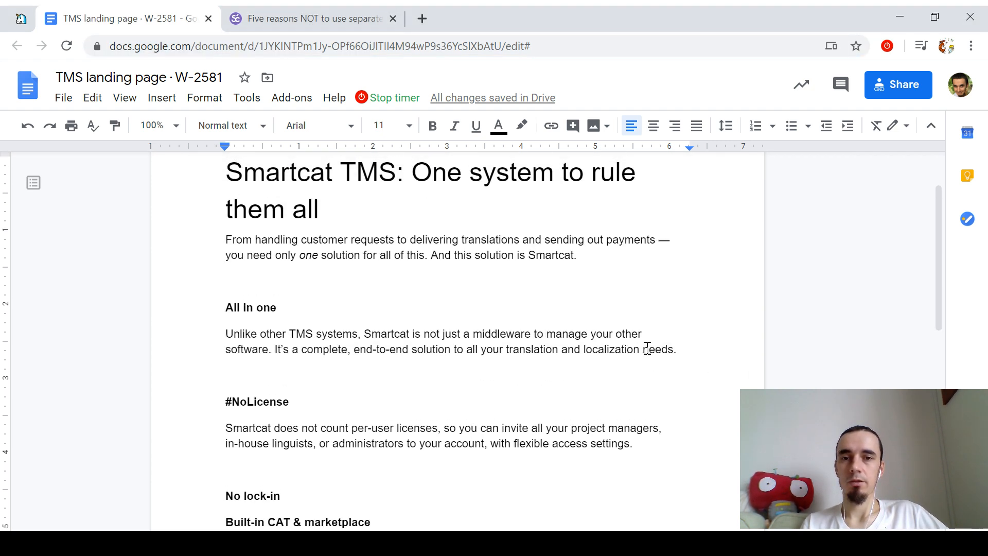
pyautogui.scroll(-4, 412, 396)
pyautogui.click(327, 272)
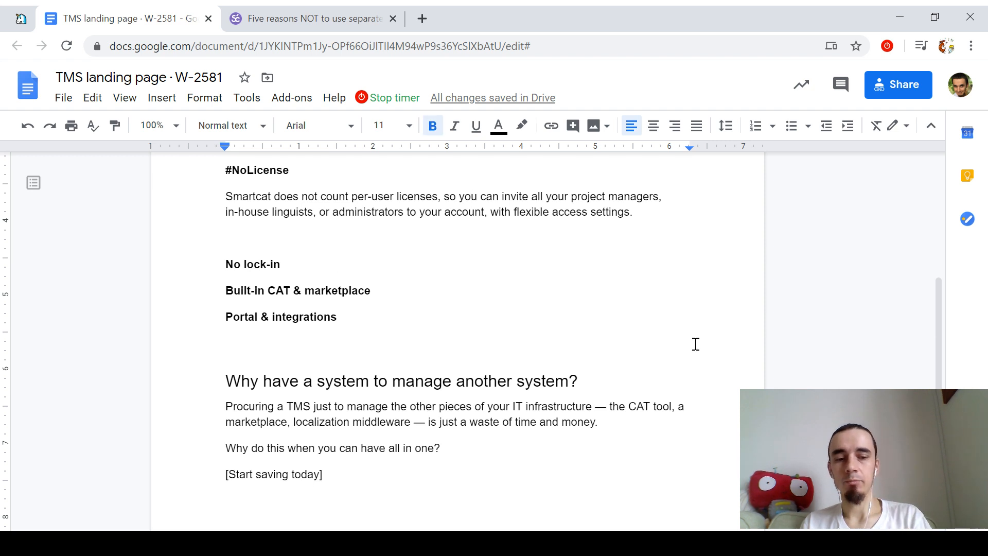
pyautogui.press('Return')
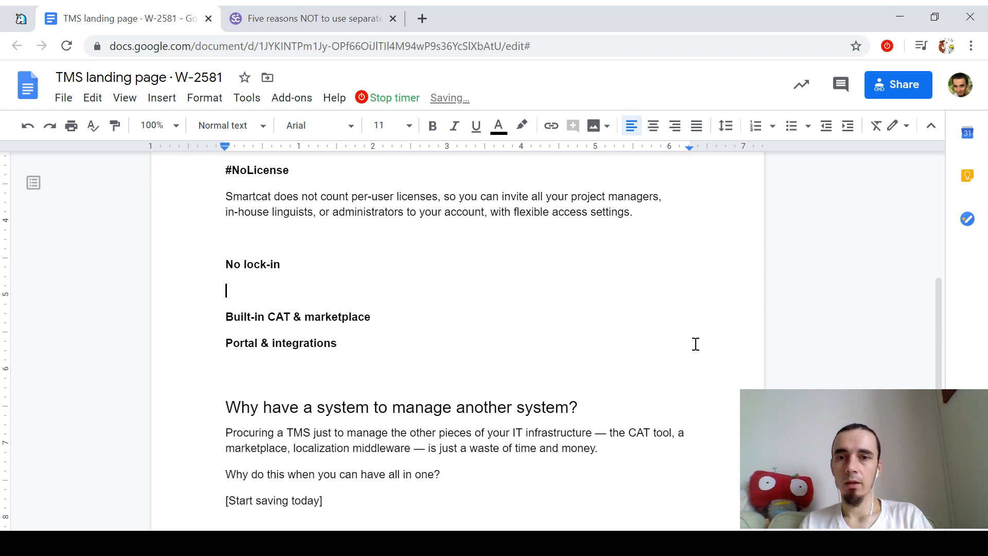
pyautogui.write('Whatever f')
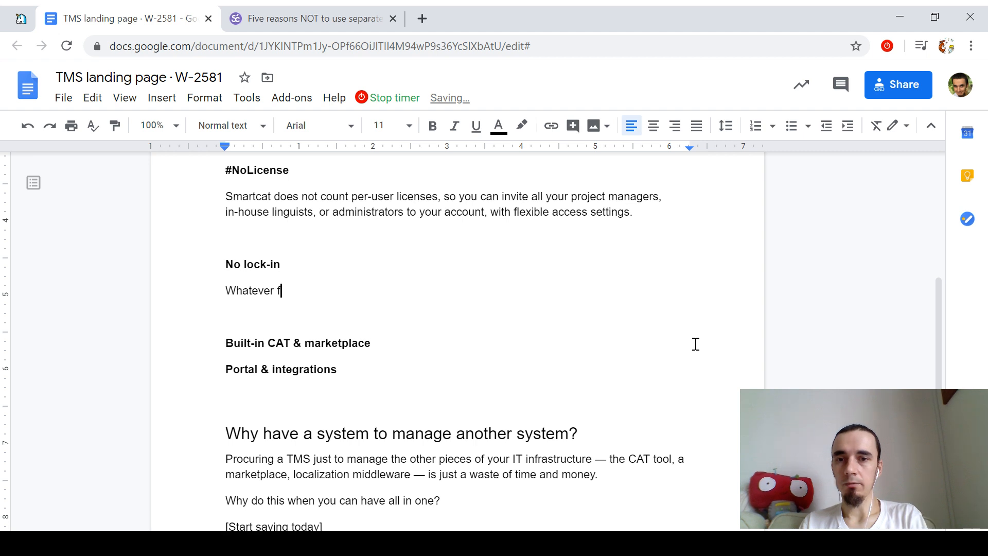
pyautogui.write('iles you work with')
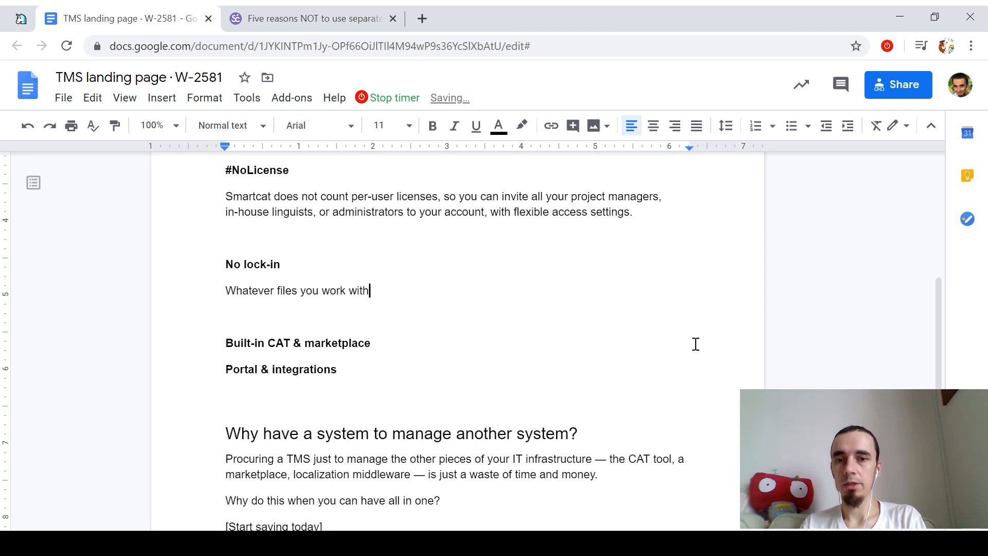
pyautogui.write(', you can always d')
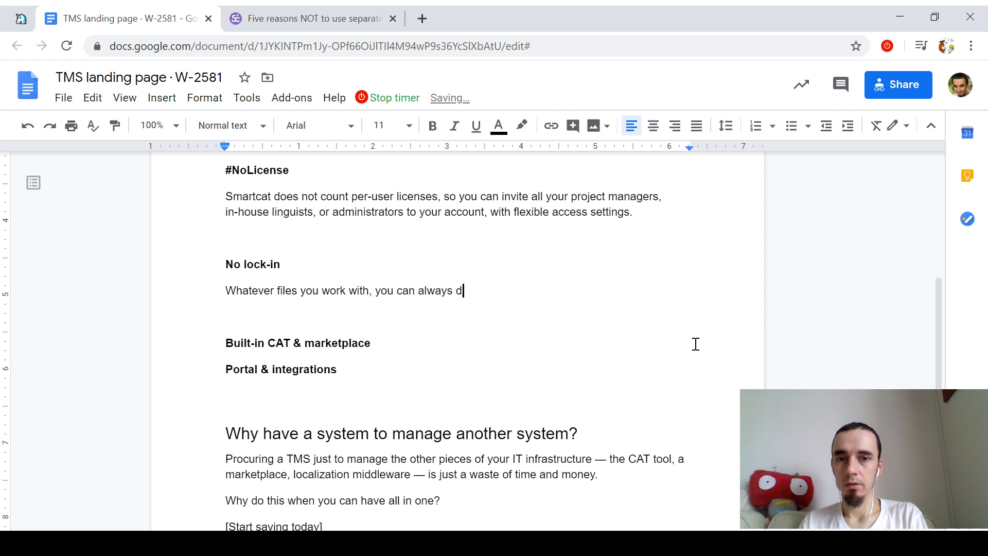
pyautogui.press('BackSpace')
pyautogui.write('expor')
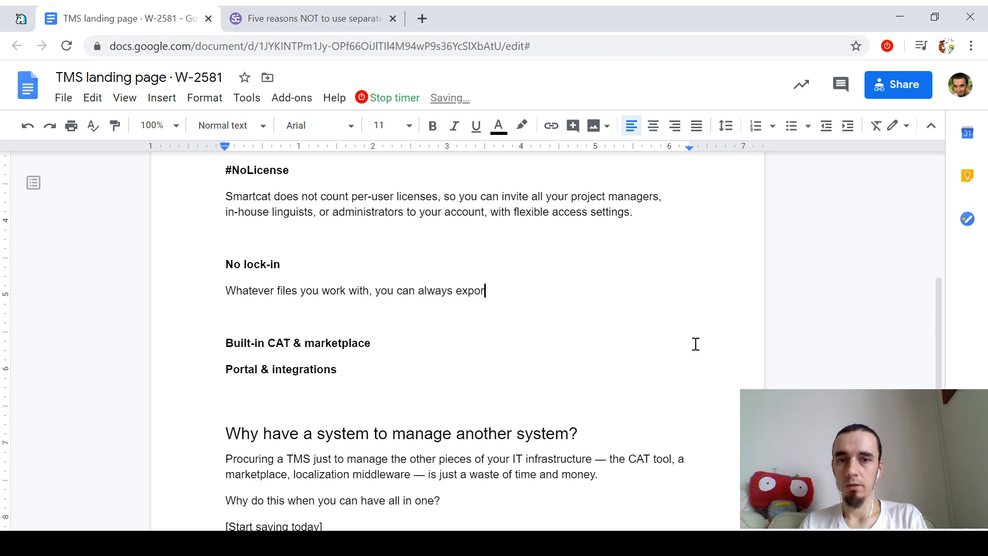
pyautogui.write('t them in industry-starndar')
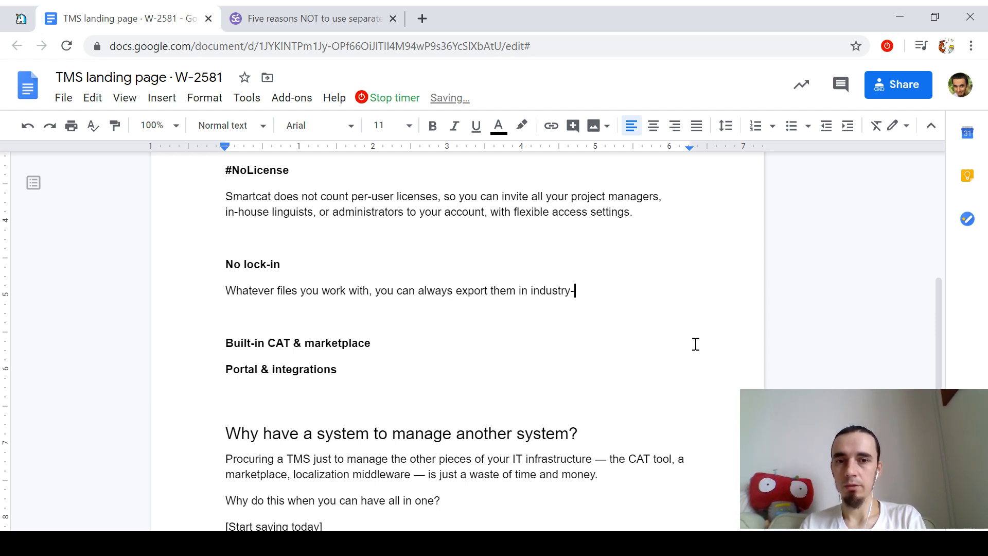
pyautogui.press('BackSpace')
pyautogui.press('BackSpace')
pyautogui.press('BackSpace')
pyautogui.press('BackSpace')
pyautogui.write('da')
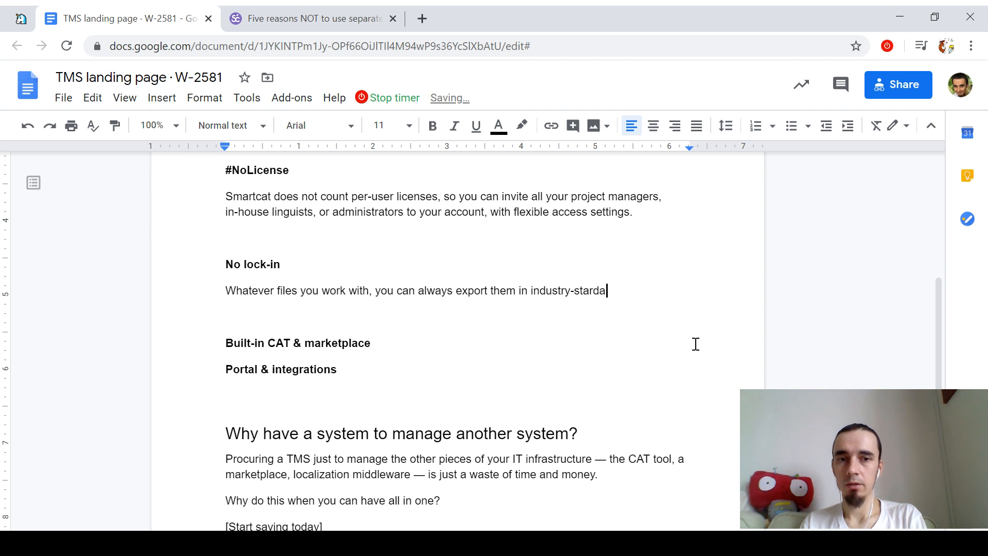
pyautogui.write('rd formats and use them')
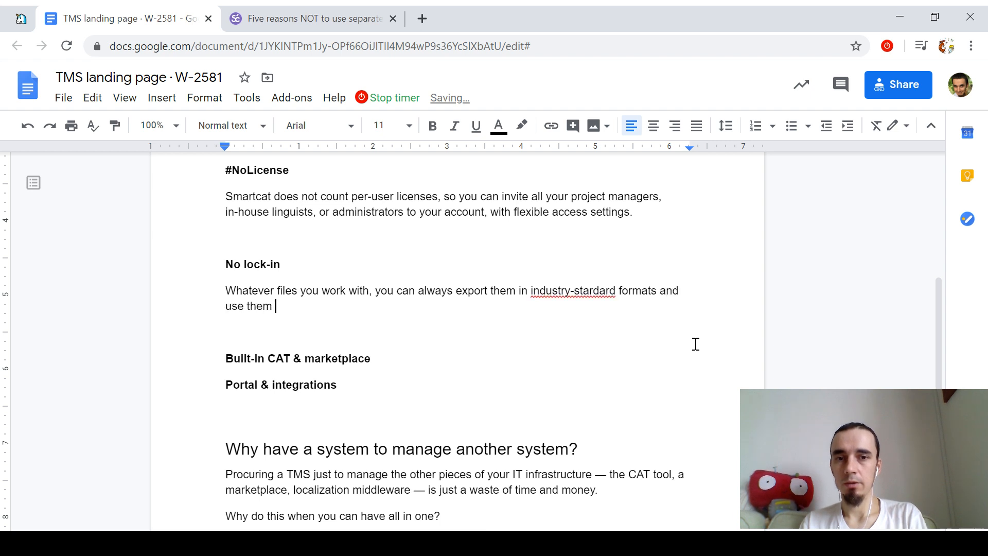
# Step: Fix the industry-standard spelling and continue with 'in any other tool you use.'
pyautogui.press('Up')
pyautogui.rightClick(591, 288)
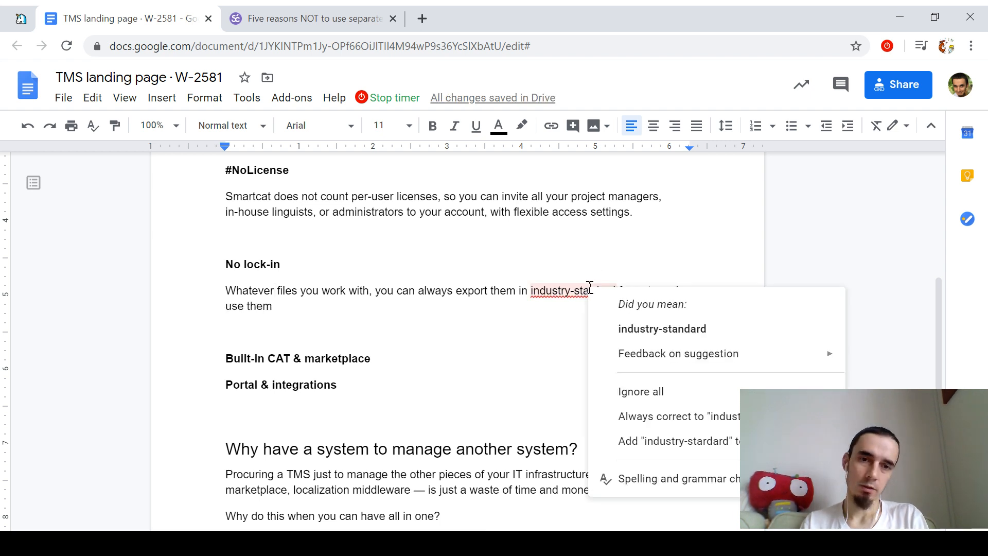
pyautogui.click(566, 301)
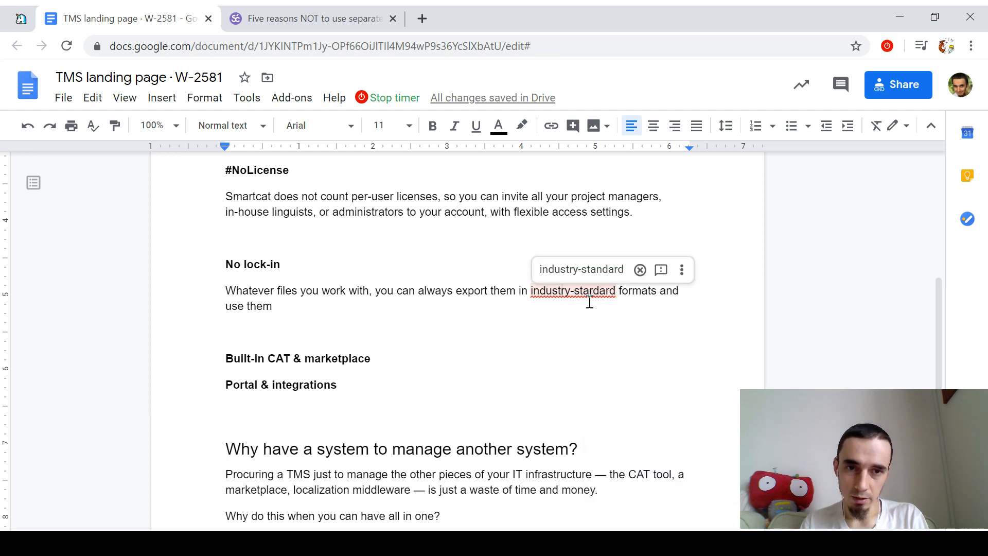
pyautogui.click(581, 269)
pyautogui.write('in any to')
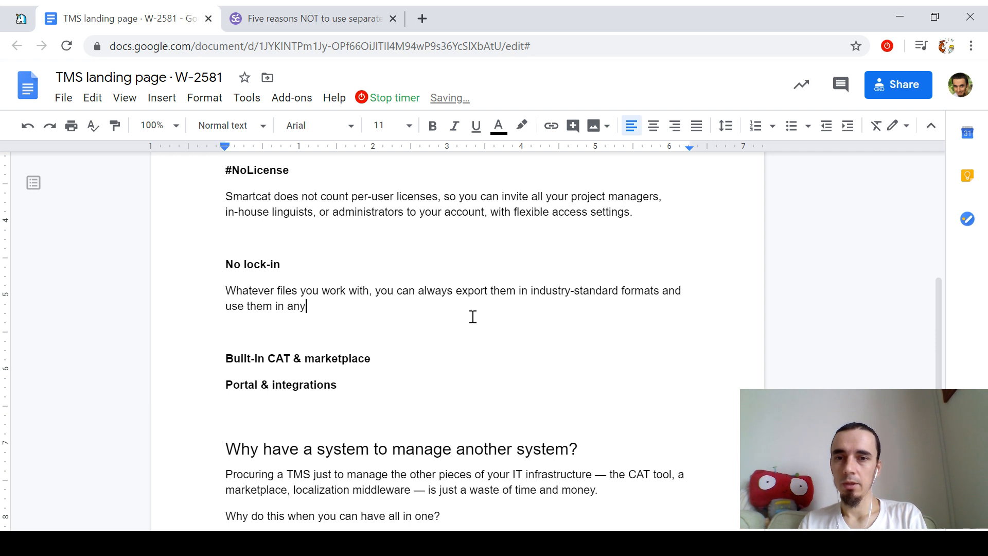
pyautogui.press('BackSpace')
pyautogui.press('BackSpace')
pyautogui.write('other tool ')
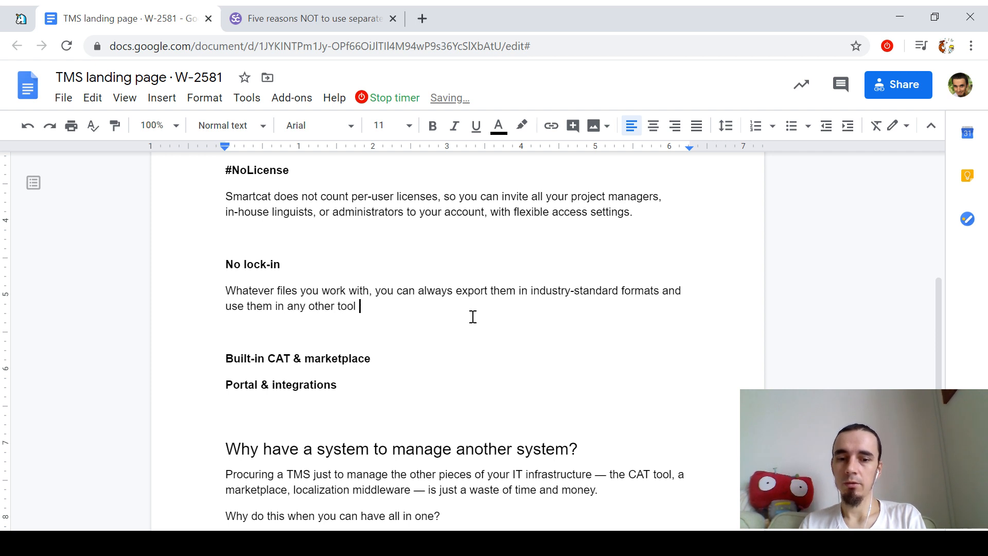
pyautogui.write('you use.')
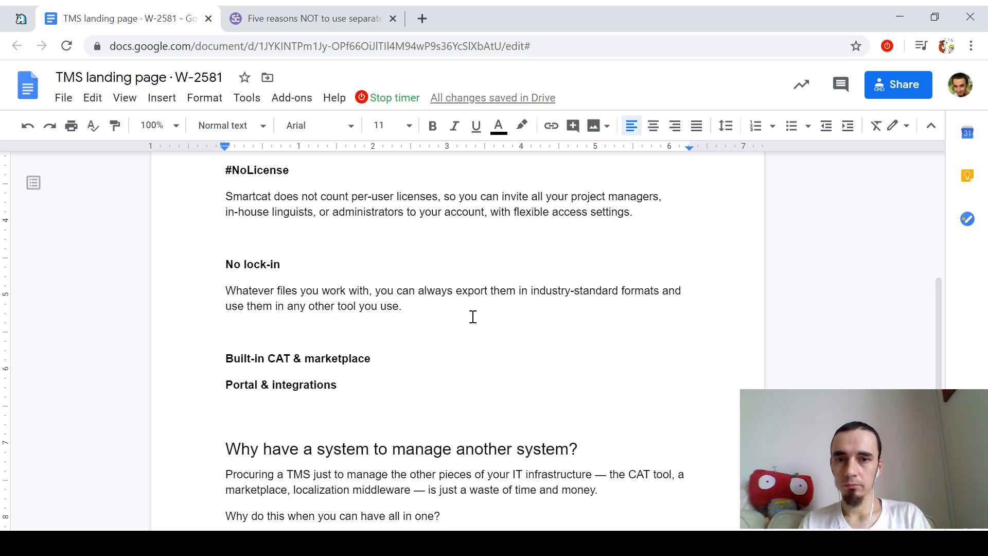
# Step: Drop 'you use' and end the sentence with a dash followed by 'a CAT tool'
pyautogui.hotkey('ctrl', 'shift', 'Left')
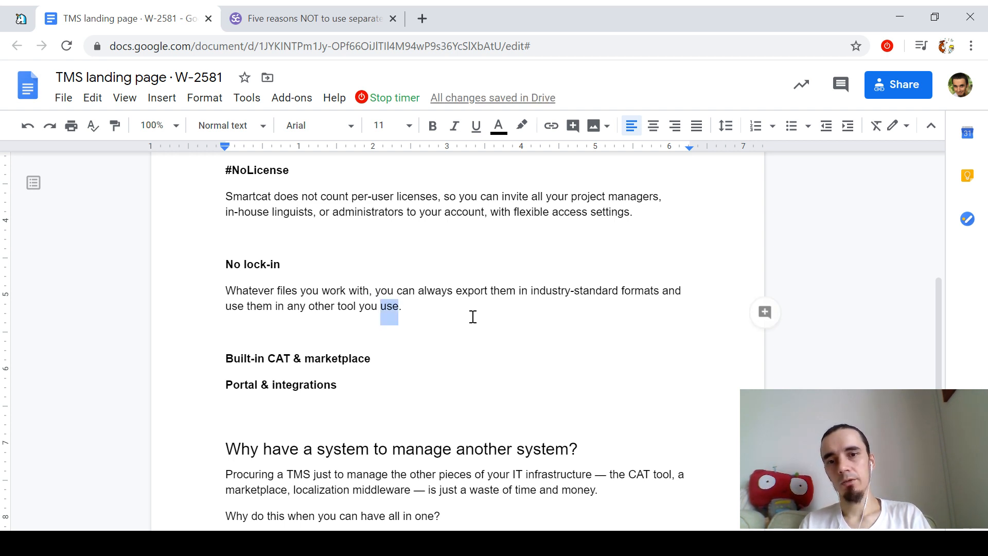
pyautogui.hotkey('ctrl', 'shift', 'Left')
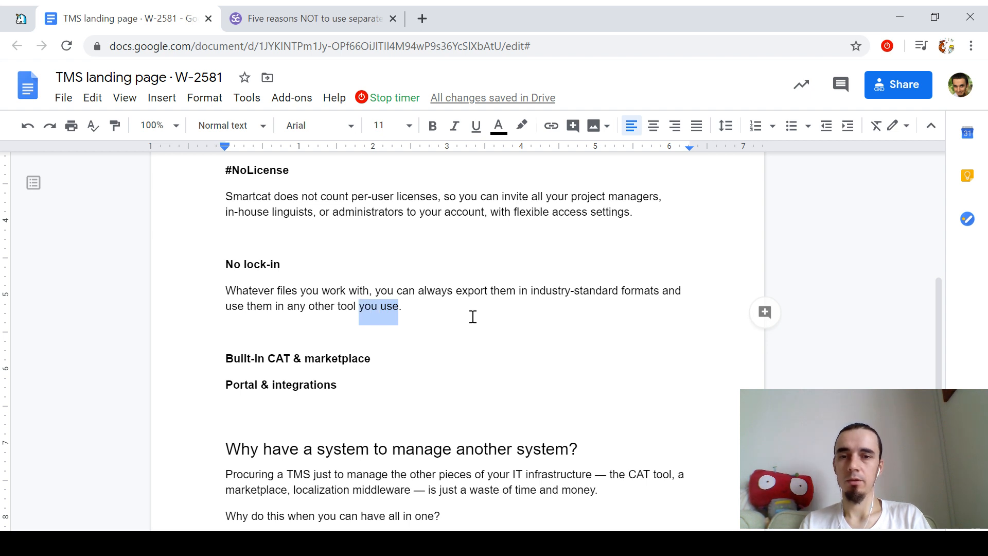
pyautogui.press('BackSpace')
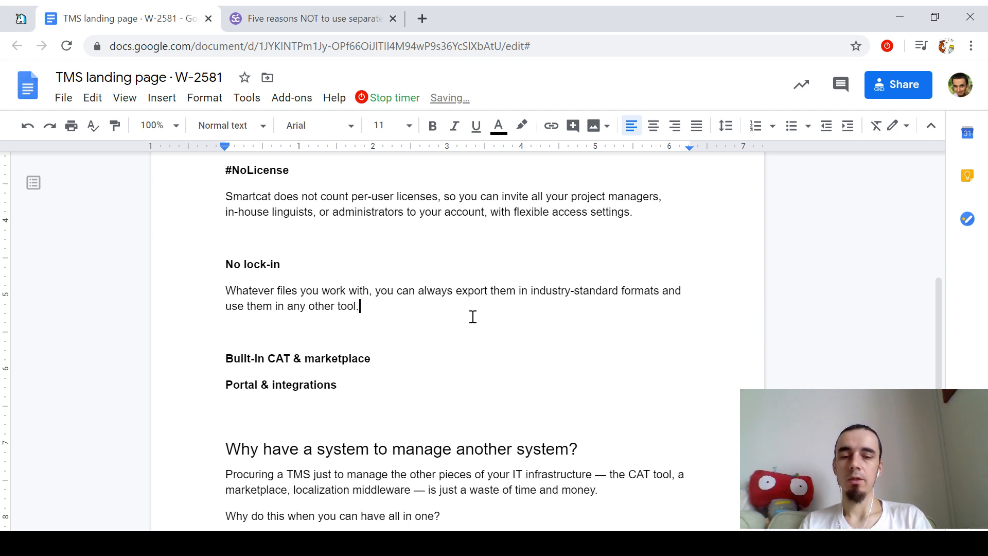
pyautogui.hotkey('ctrl', 'shift', 'Up')
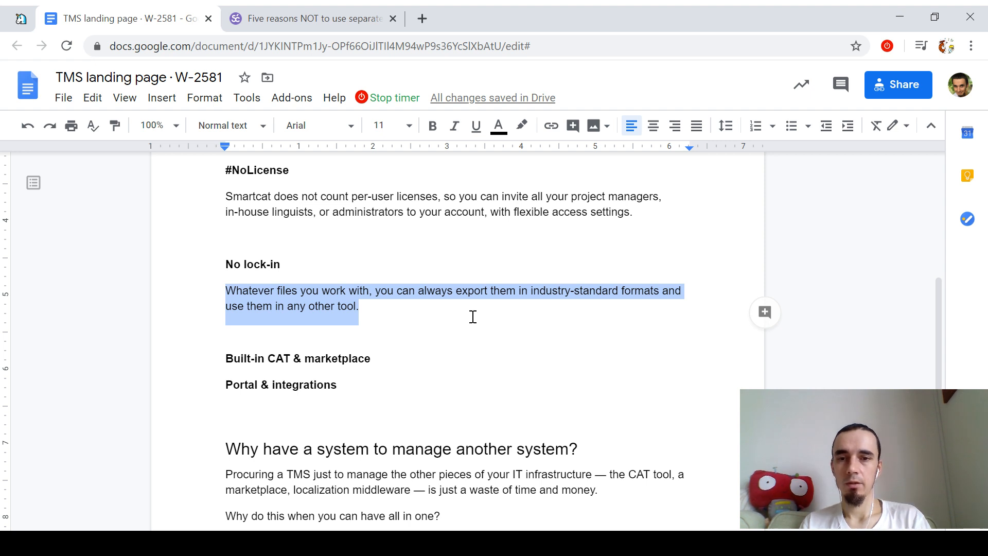
pyautogui.press('Right')
pyautogui.press('BackSpace')
pyautogui.write('—')
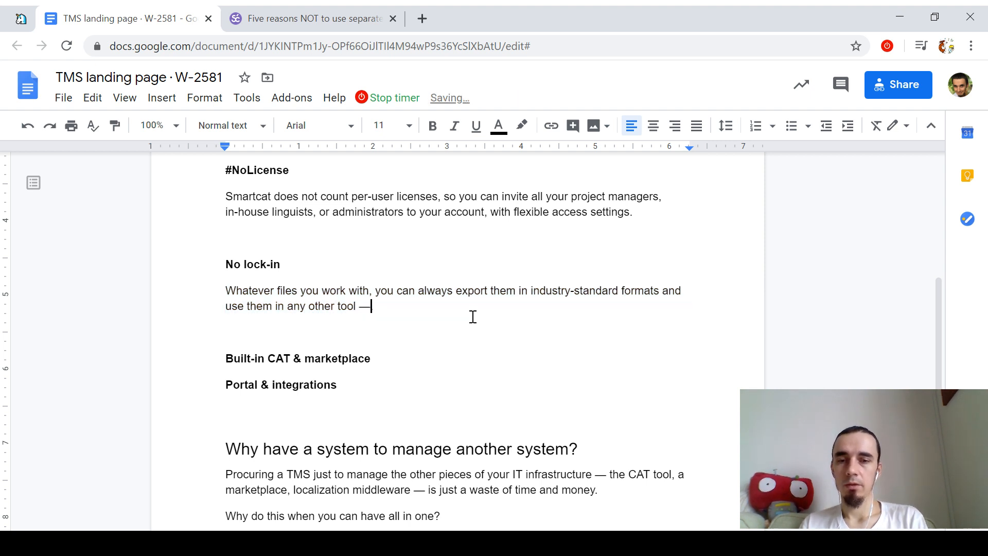
pyautogui.write(' a CAT ')
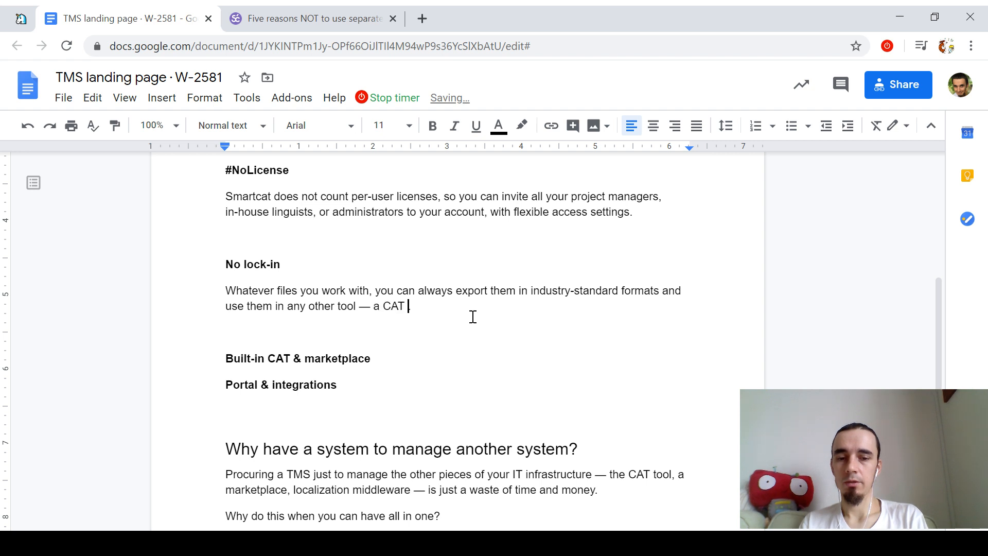
pyautogui.write('tool, ')
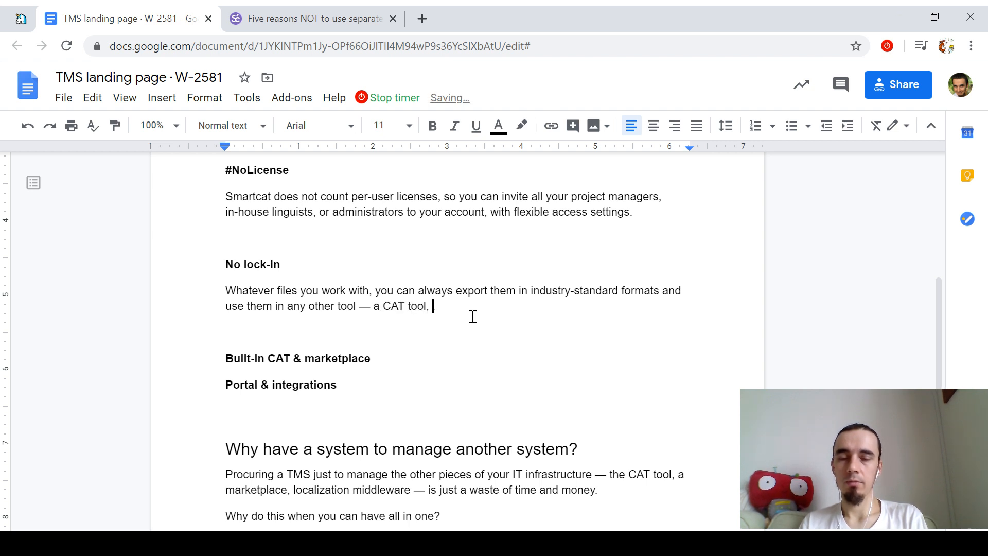
pyautogui.write('.')
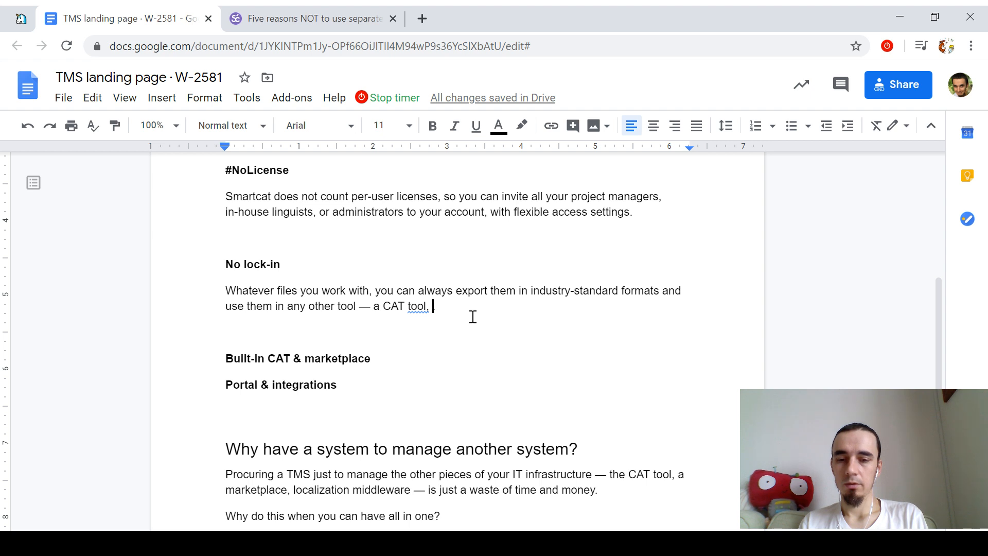
# Step: Rewrite the ending as 'whether it's a CAT tool, a QA tool,' fixing 'wheter'
pyautogui.hotkey('ctrl', 'shift', 'Left')
pyautogui.hotkey('ctrl', 'shift', 'Left')
pyautogui.hotkey('ctrl', 'shift', 'Left')
pyautogui.write('wheter')
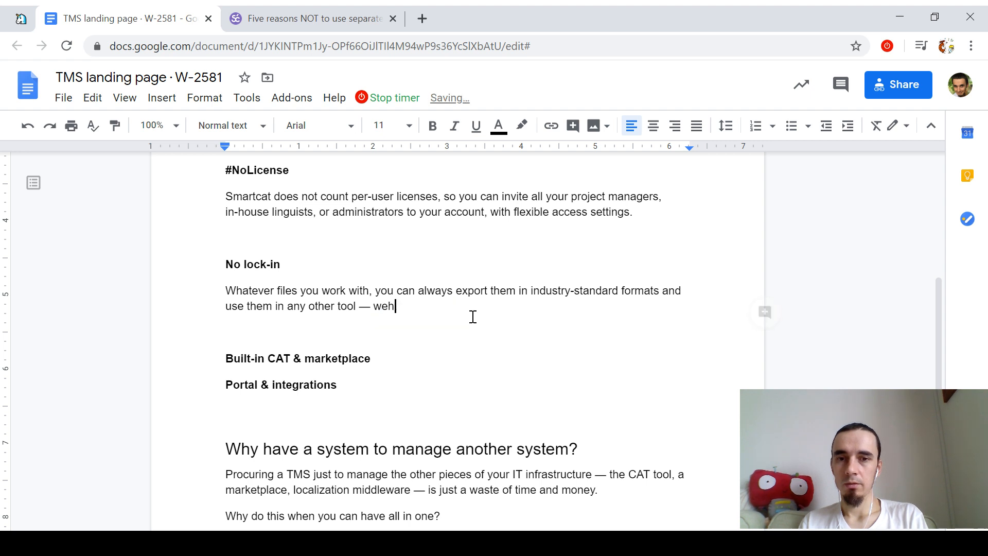
pyautogui.write(' i')
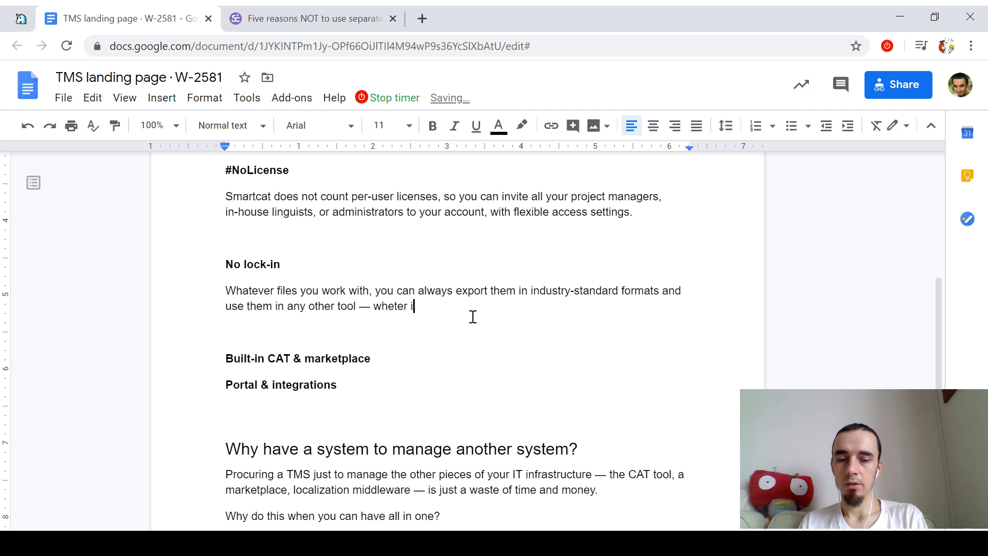
pyautogui.write("t's a CAT tool, a")
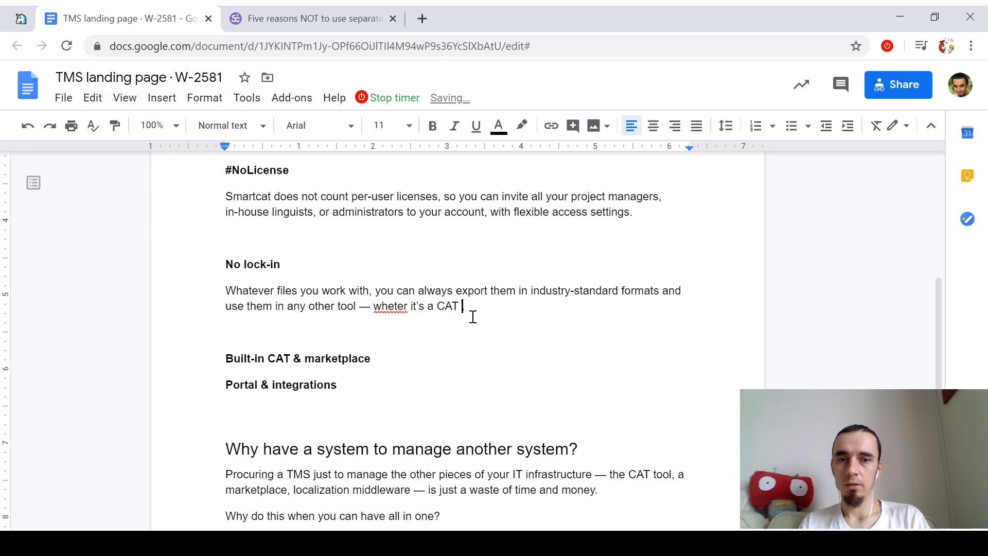
pyautogui.write(' QA.')
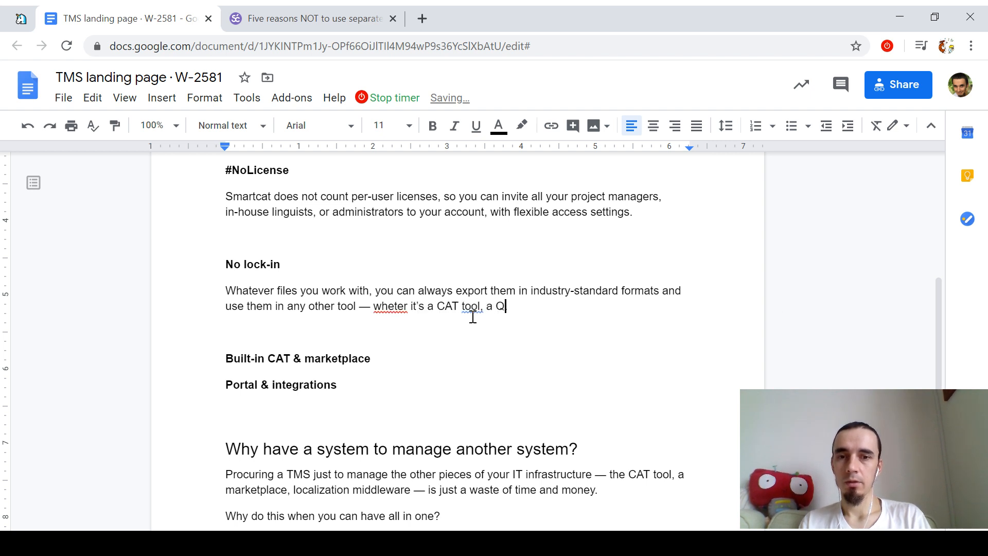
pyautogui.hotkey('ctrl', 'Left')
pyautogui.hotkey('ctrl', 'Left')
pyautogui.hotkey('ctrl', 'Left')
pyautogui.hotkey('ctrl', 'Left')
pyautogui.hotkey('ctrl', 'Left')
pyautogui.hotkey('ctrl', 'Left')
pyautogui.press('Left')
pyautogui.press('Left')
pyautogui.press('Left')
pyautogui.press('Left')
pyautogui.press('Left')
pyautogui.press('Left')
pyautogui.press('Left')
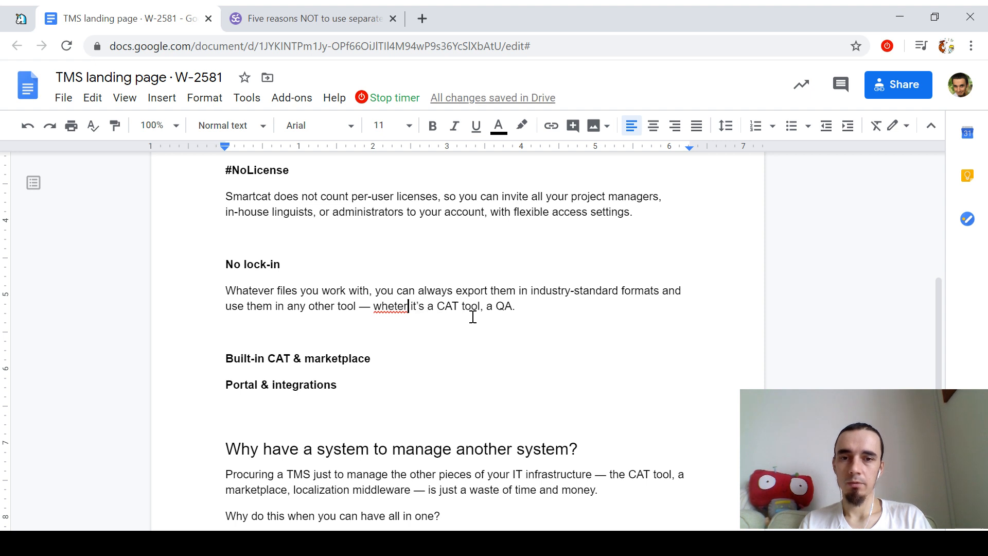
pyautogui.write('h')
pyautogui.press('End')
pyautogui.press('BackSpace')
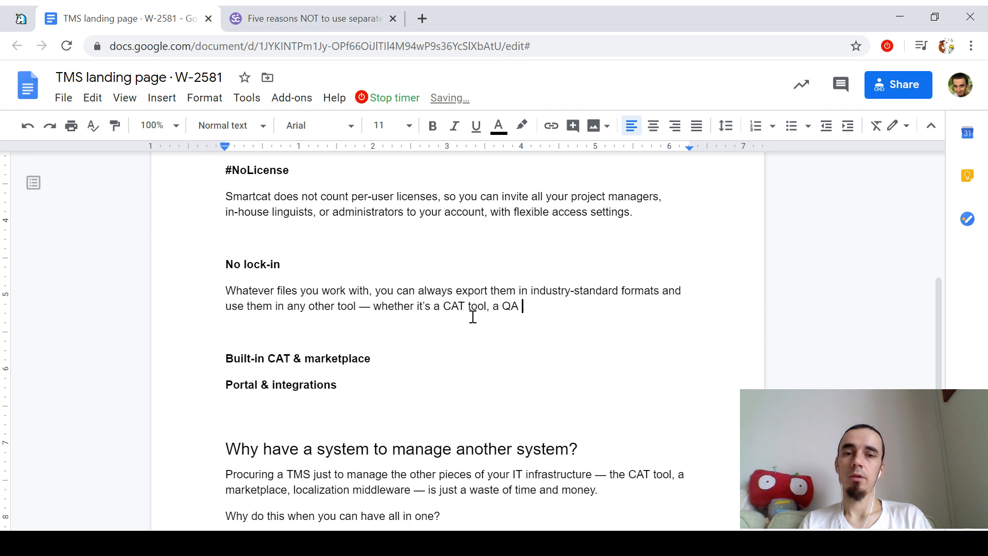
pyautogui.write('tool, .')
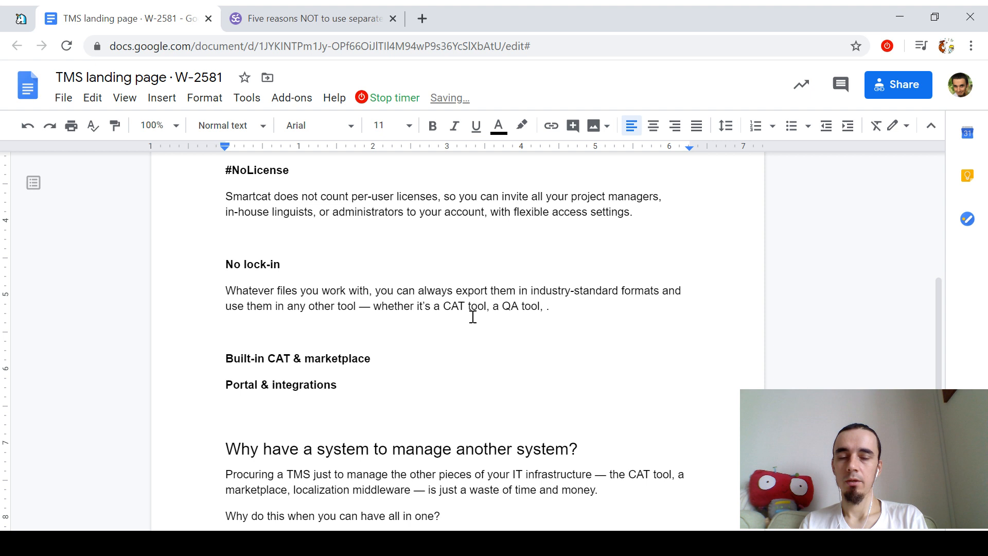
pyautogui.press('BackSpace')
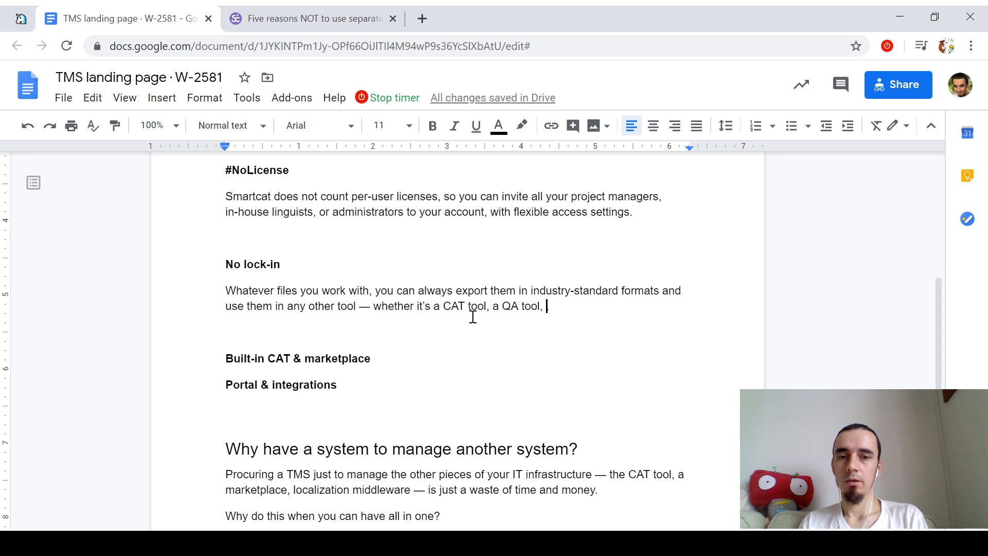
# Step: Append 'or even another TMS (who knows right?).' to the sentence
pyautogui.write('or even another TMS')
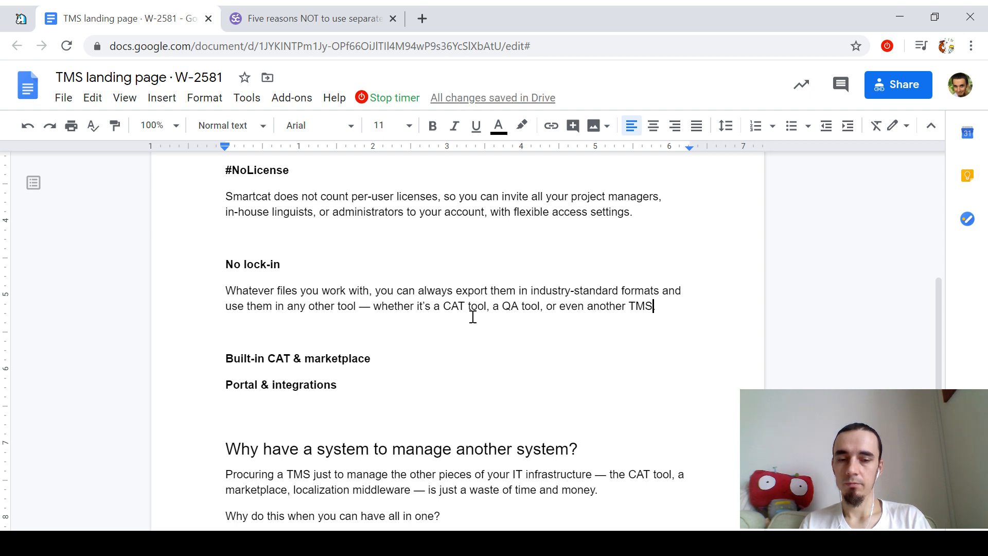
pyautogui.write(' (who knows?).')
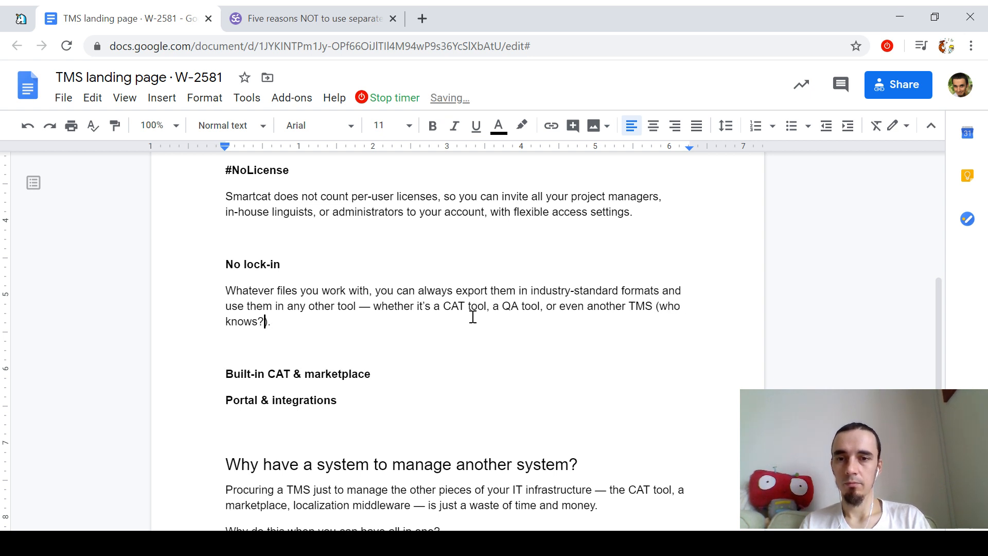
pyautogui.press('Left')
pyautogui.write('right')
pyautogui.press('End')
pyautogui.write(').')
# Step: Trim and reword the CAT and QA list items in the sentence
pyautogui.hotkey('ctrl', 'Left')
pyautogui.hotkey('ctrl', 'Left')
pyautogui.hotkey('ctrl', 'Left')
pyautogui.hotkey('ctrl', 'Left')
pyautogui.hotkey('ctrl', 'Left')
pyautogui.hotkey('ctrl', 'Left')
pyautogui.hotkey('ctrl', 'Left')
pyautogui.hotkey('ctrl', 'Left')
pyautogui.hotkey('ctrl', 'Left')
pyautogui.hotkey('ctrl', 'Left')
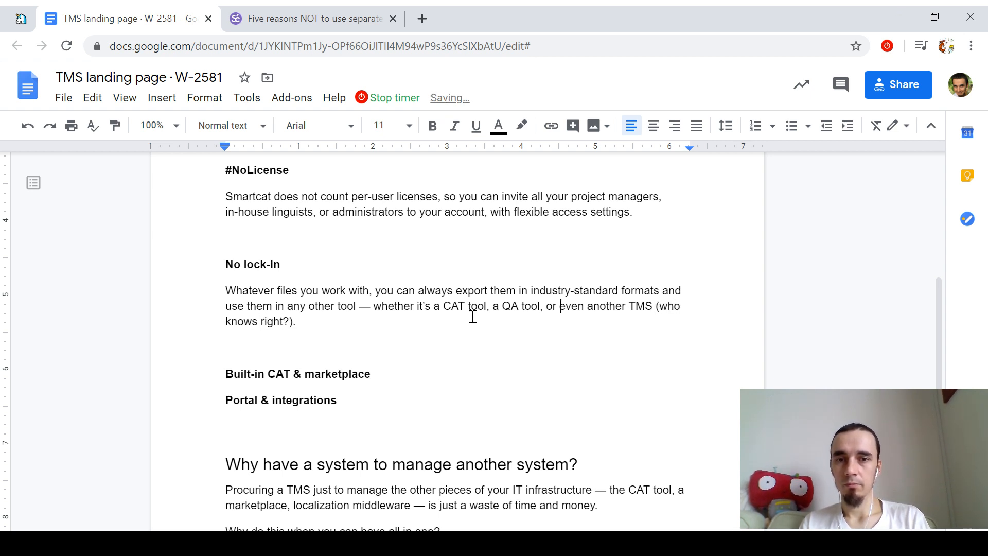
pyautogui.hotkey('ctrl', 'BackSpace')
pyautogui.hotkey('ctrl', 'BackSpace')
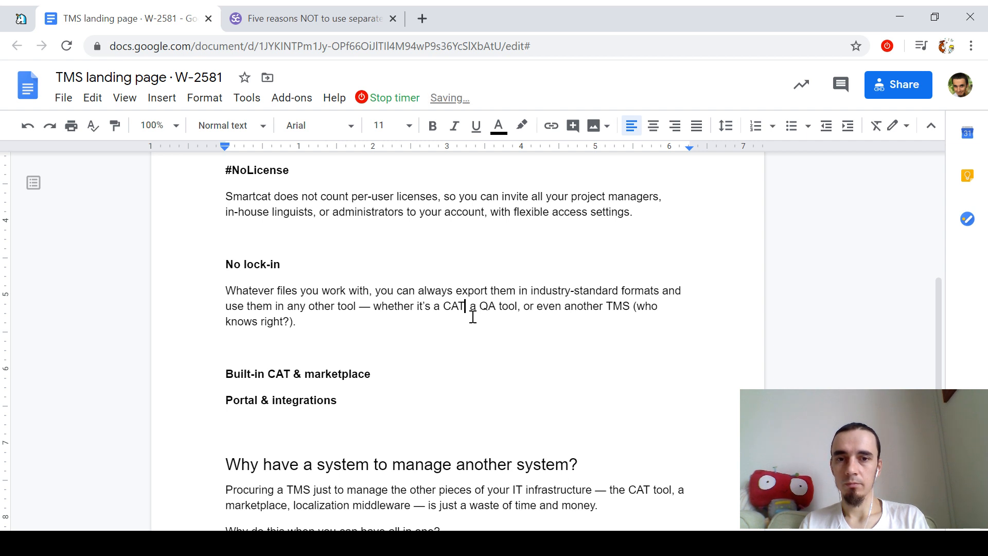
pyautogui.hotkey('ctrl', 'Left')
pyautogui.press('BackSpace')
pyautogui.press('BackSpace')
pyautogui.press('Right')
pyautogui.press('Right')
pyautogui.press('Right')
pyautogui.write(',')
pyautogui.press('Delete')
pyautogui.press('Delete')
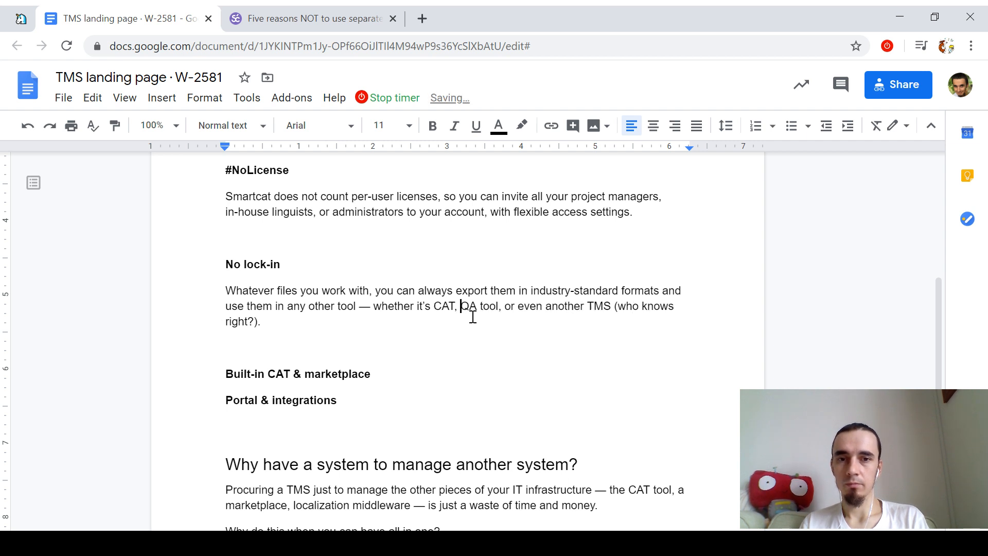
pyautogui.press('Right')
pyautogui.press('Right')
pyautogui.press('Delete')
pyautogui.press('Delete')
pyautogui.press('Delete')
pyautogui.press('Delete')
pyautogui.press('Delete')
pyautogui.press('Delete')
pyautogui.write('for')
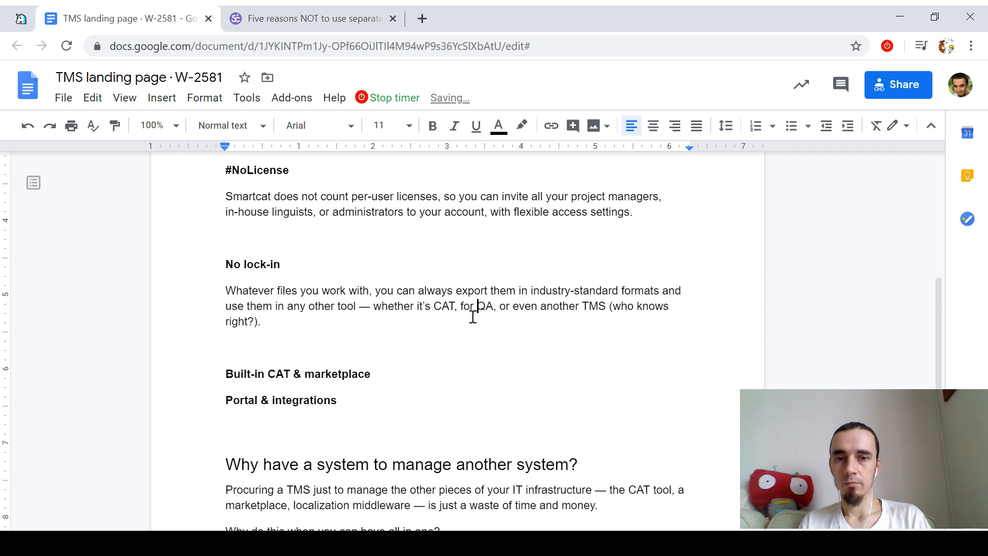
# Step: Restore the list to 'a CAT tool, a QA tool' and remove stray commas and spaces
pyautogui.hotkey('ctrl', 'Left')
pyautogui.hotkey('ctrl', 'Left')
pyautogui.write('a')
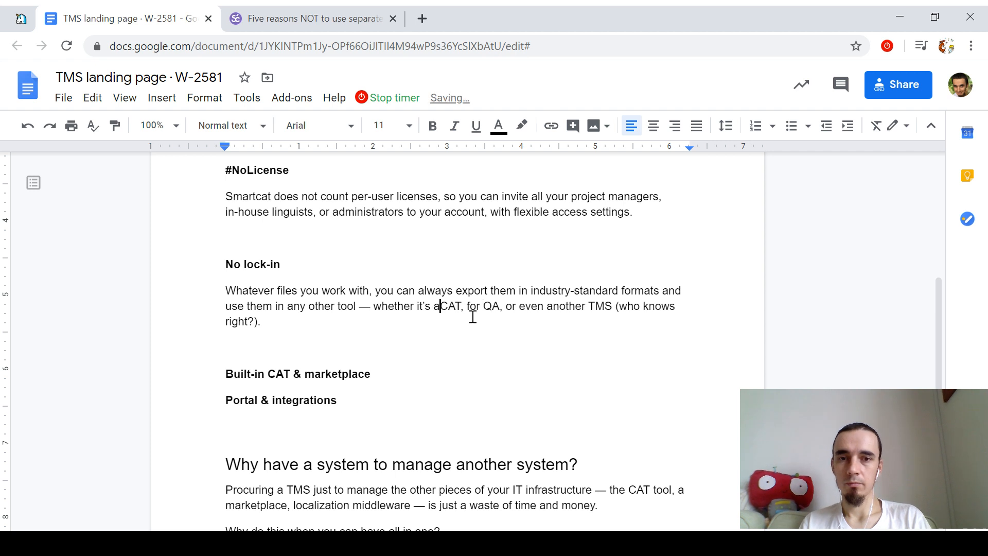
pyautogui.press('Right')
pyautogui.press('Right')
pyautogui.press('Right')
pyautogui.press('Delete')
pyautogui.write('tool,')
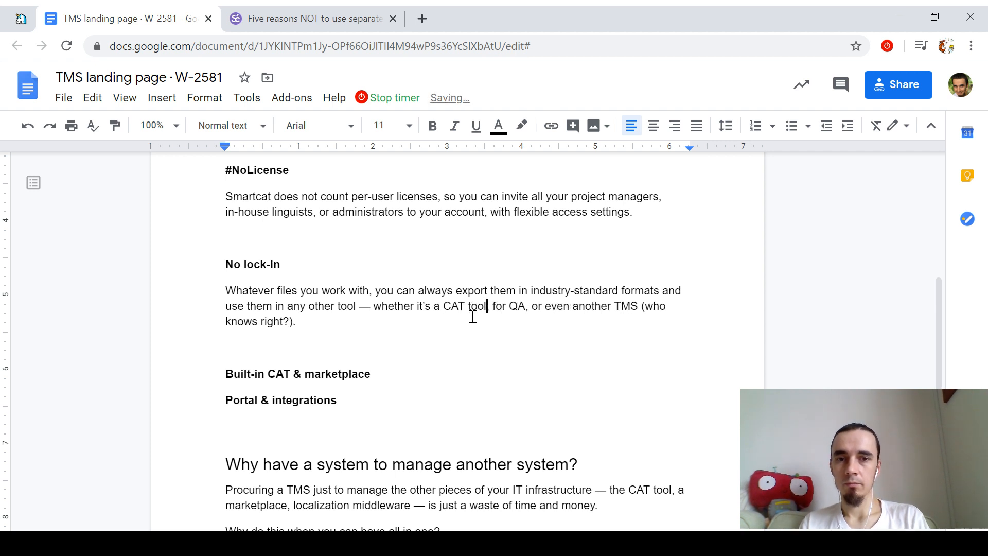
pyautogui.press('Right')
pyautogui.hotkey('shift', 'Right')
pyautogui.hotkey('shift', 'Right')
pyautogui.hotkey('shift', 'Right')
pyautogui.write('a')
pyautogui.press('Right')
pyautogui.press('Right')
pyautogui.press('Right')
pyautogui.press('Delete')
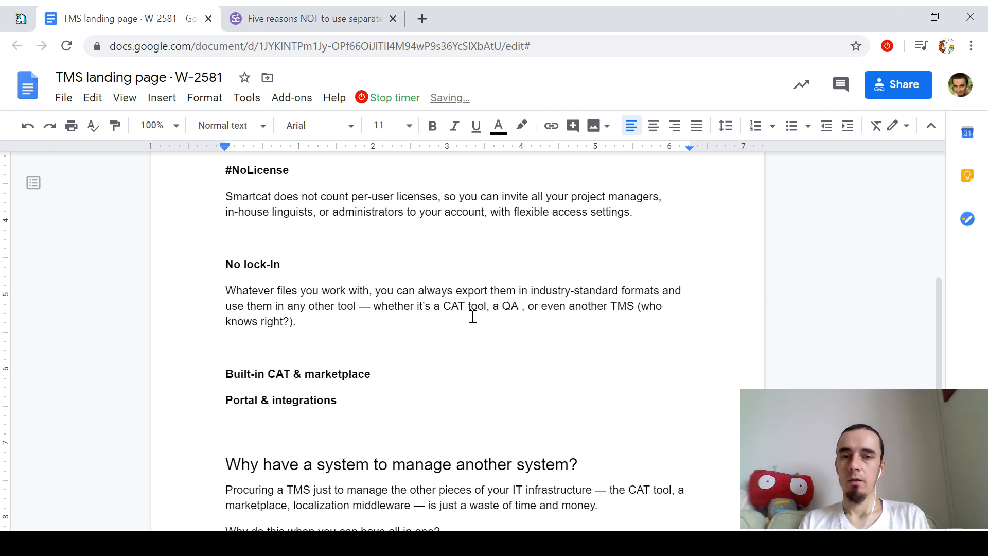
pyautogui.press('Delete')
pyautogui.press('Delete')
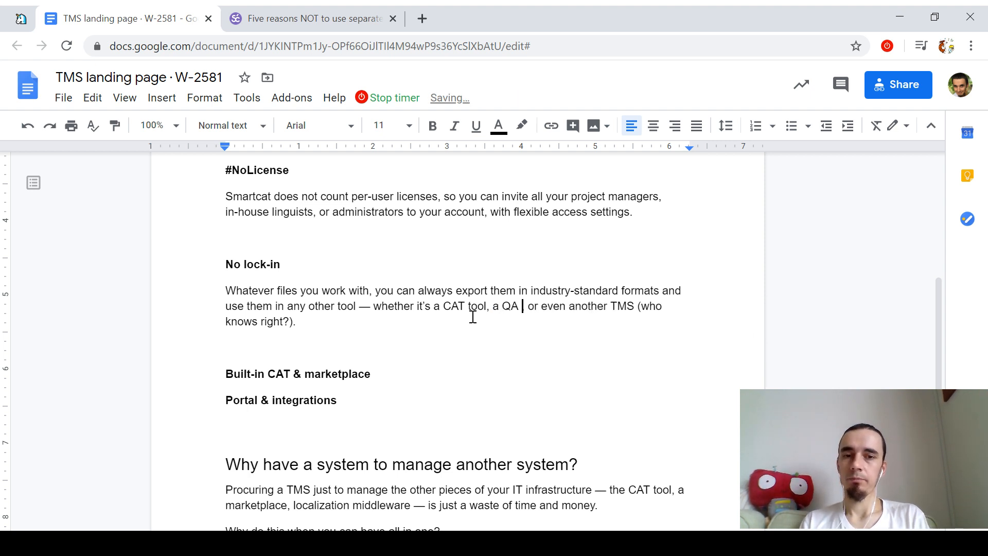
# Step: Delete the '(who knows right?)' aside and end the sentence with a period
pyautogui.hotkey('ctrl', 'Right')
pyautogui.hotkey('ctrl', 'Right')
pyautogui.hotkey('ctrl', 'Right')
pyautogui.hotkey('ctrl', 'Right')
pyautogui.hotkey('ctrl', 'Right')
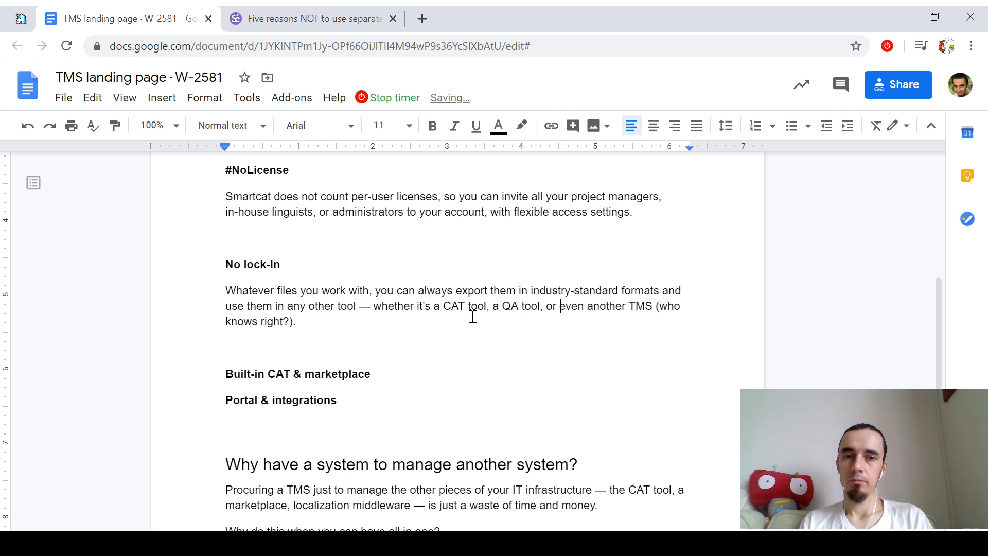
pyautogui.hotkey('ctrl', 'shift', 'Right')
pyautogui.hotkey('ctrl', 'shift', 'Right')
pyautogui.hotkey('ctrl', 'shift', 'Right')
pyautogui.press('Delete')
pyautogui.press('Delete')
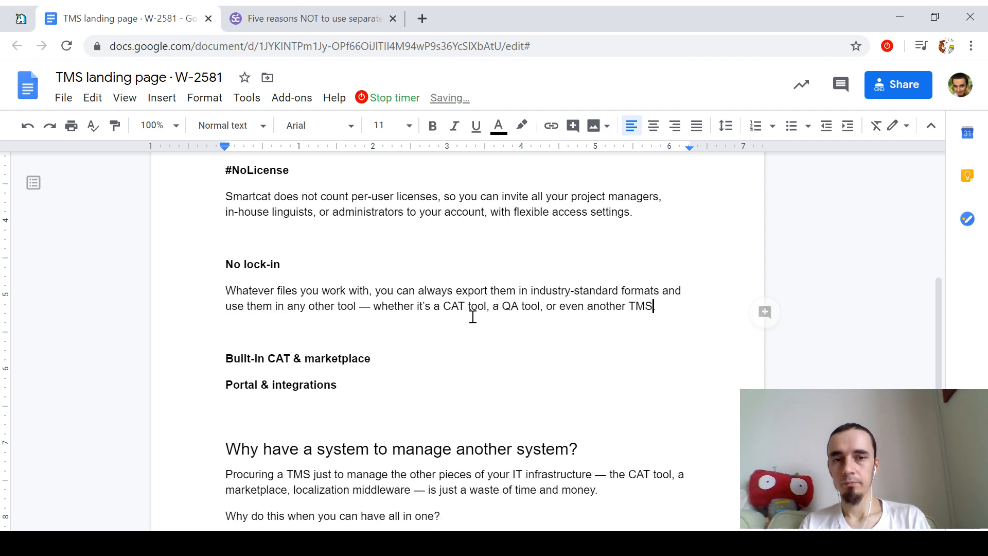
pyautogui.write('.')
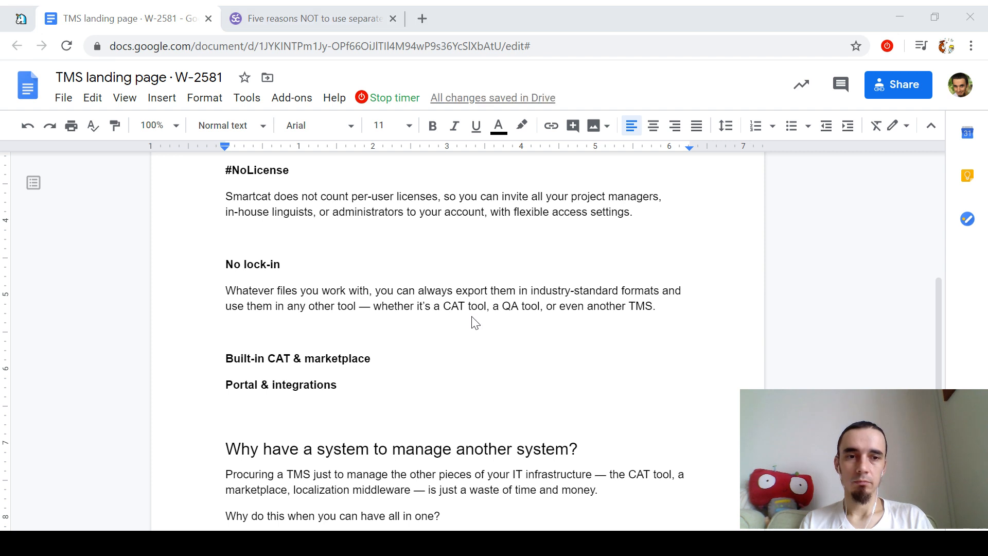
pyautogui.press('Up')
pyautogui.press('Up')
pyautogui.press('Up')
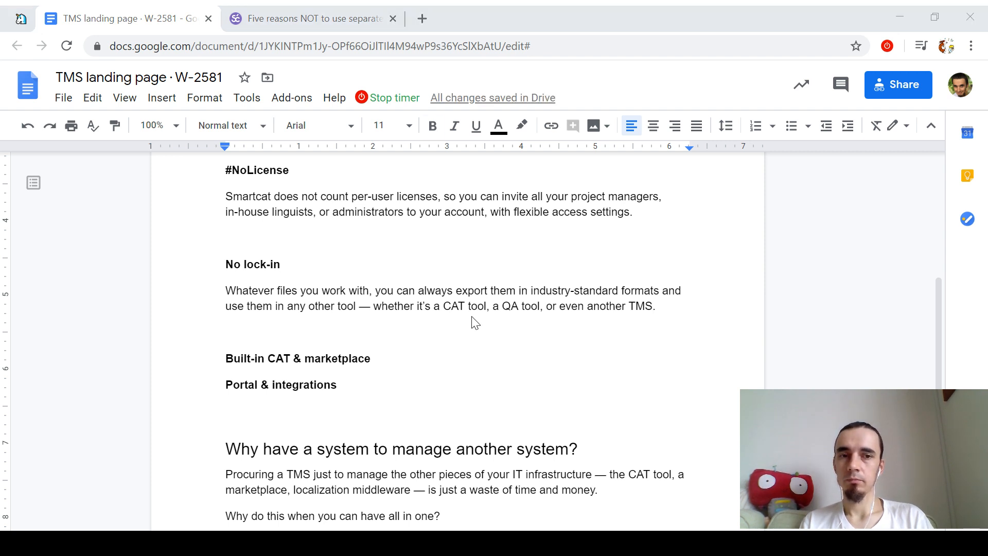
# Step: Cut the Built-in CAT & marketplace heading and place the cursor on the empty line above #NoLicense
pyautogui.click(473, 320)
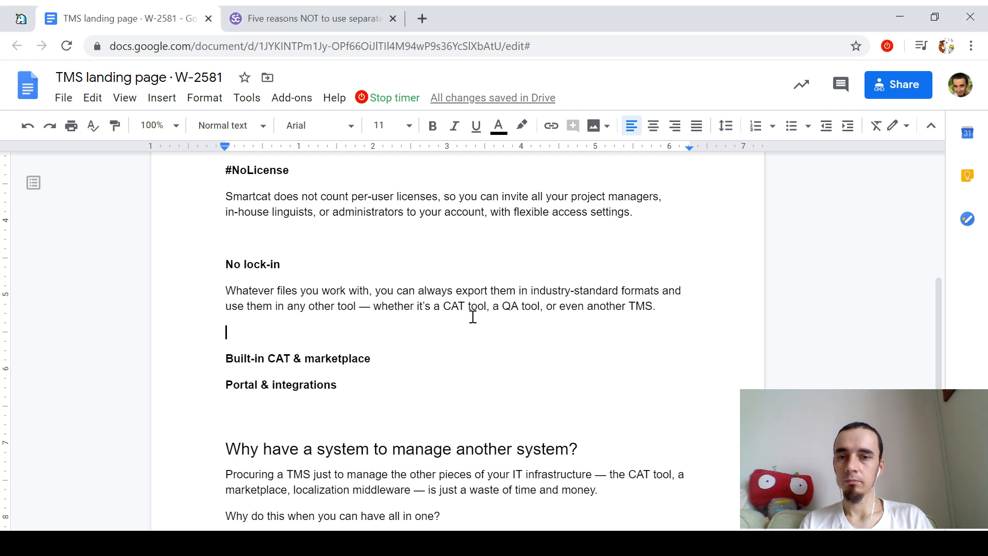
pyautogui.press('Down')
pyautogui.hotkey('shift', 'Down')
pyautogui.hotkey('ctrl', 'c')
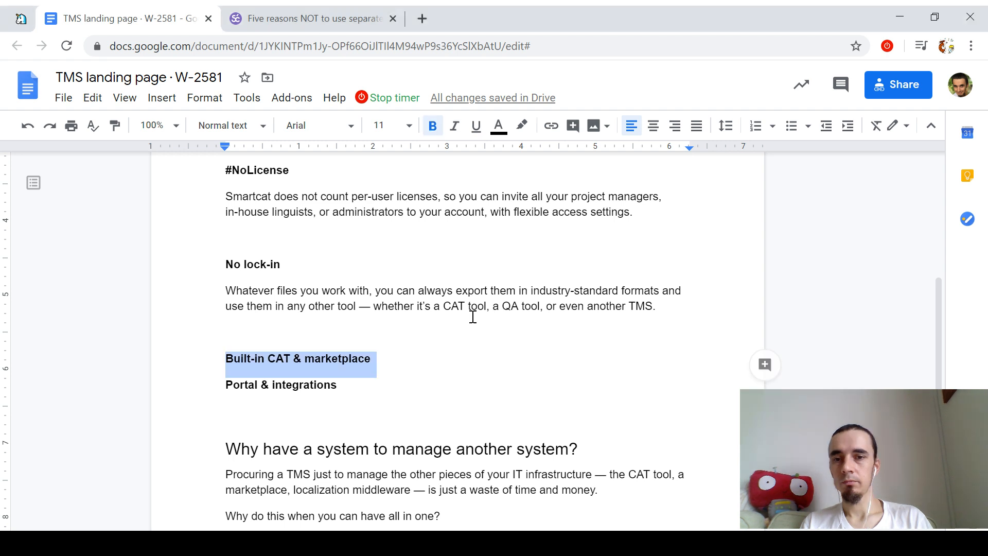
pyautogui.press('Delete')
pyautogui.scroll(3, 457, 314)
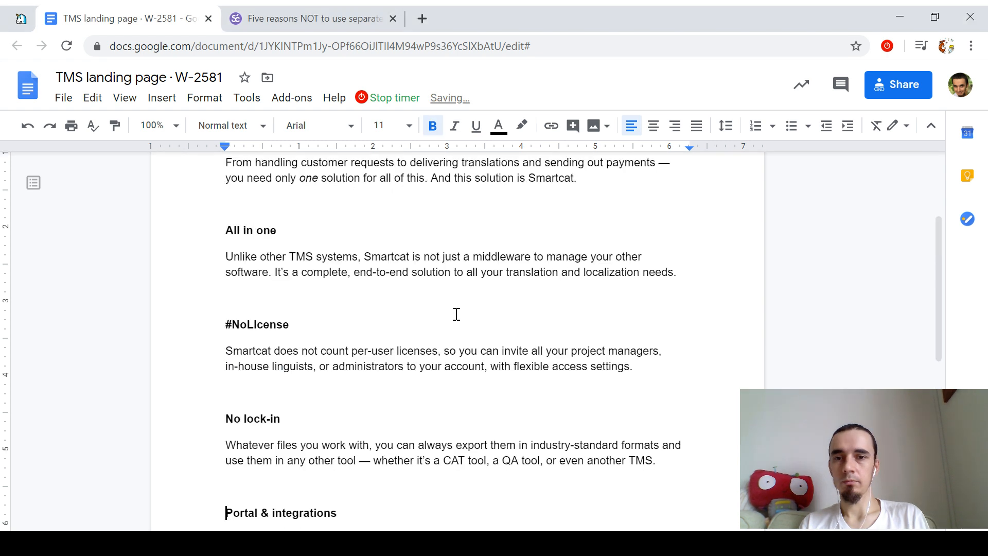
pyautogui.click(460, 299)
pyautogui.scroll(-2, 464, 277)
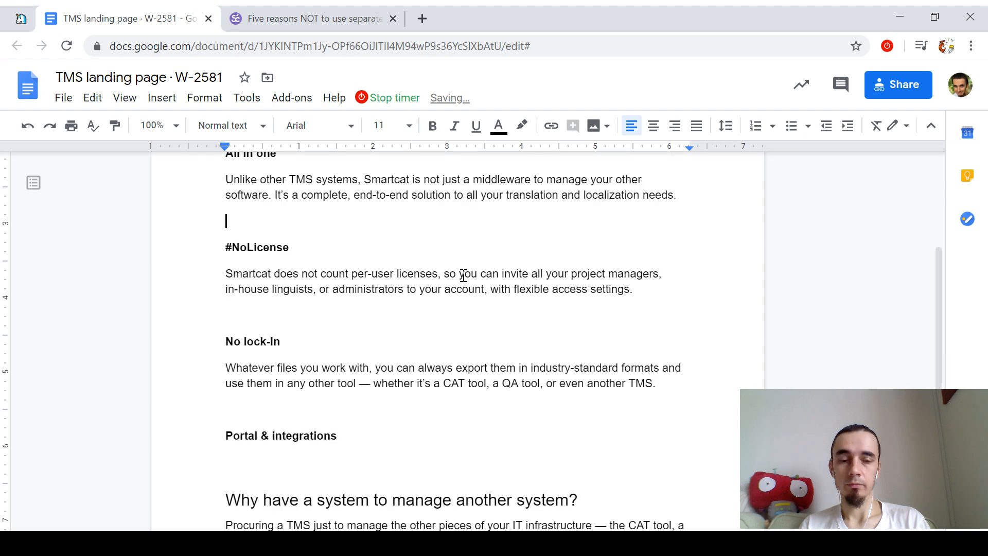
# Step: Paste the heading above #NoLicense and write 'If you use Smartcat as your TMS…outdated, desktop application.'
pyautogui.hotkey('ctrl', 'v')
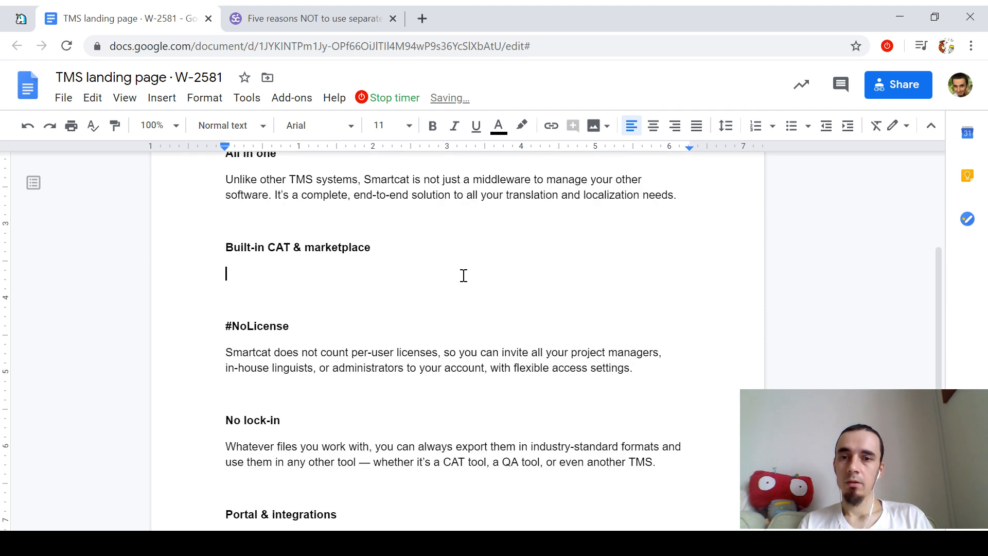
pyautogui.write('s')
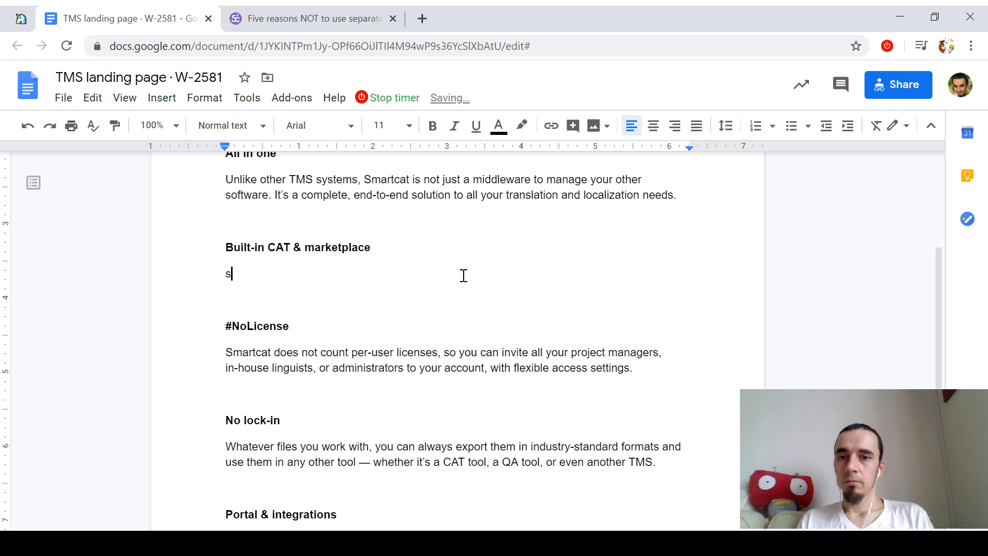
pyautogui.press('BackSpace')
pyautogui.write('With Smartcat, you')
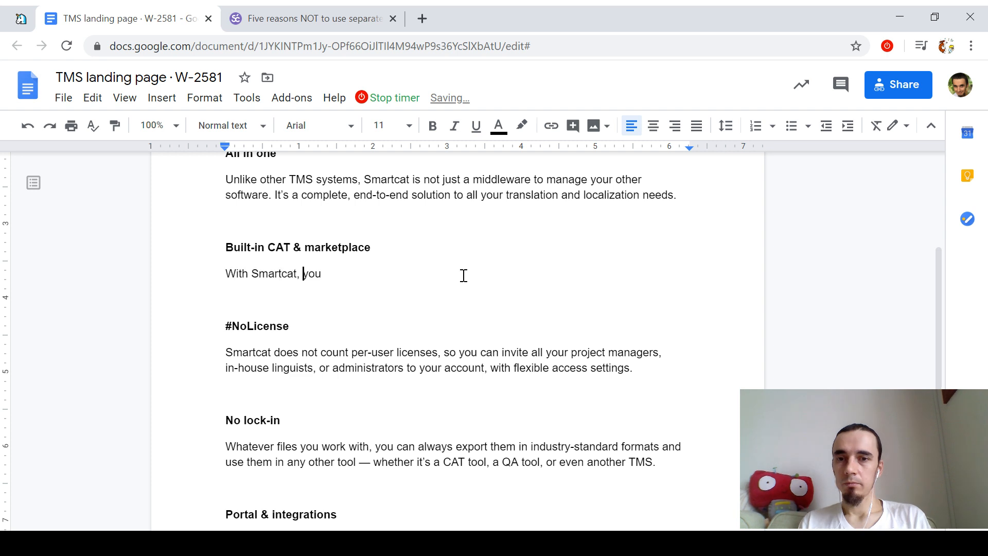
pyautogui.hotkey('shift', 'Home')
pyautogui.write('If')
pyautogui.press('End')
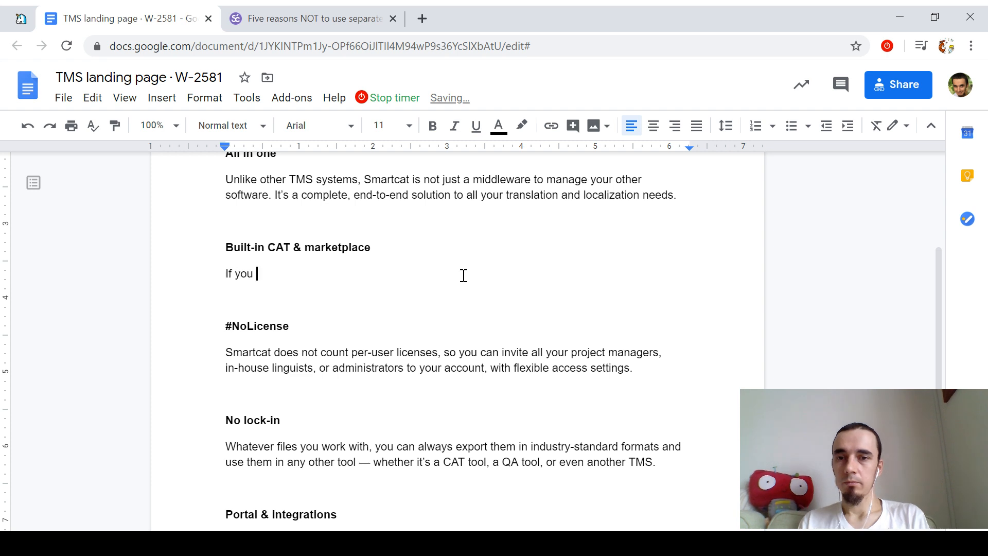
pyautogui.write('use Smartcat as your ')
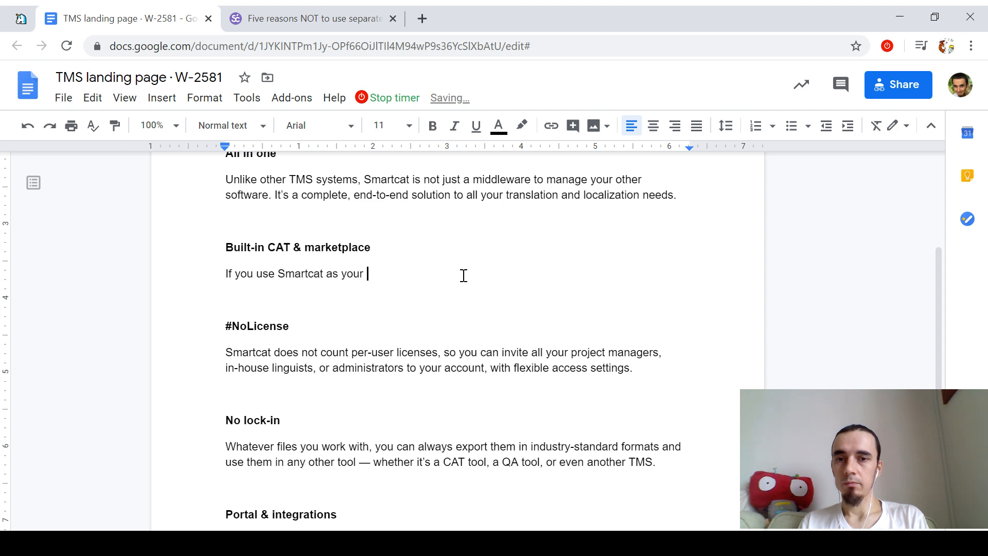
pyautogui.write("TMS, you don't hav")
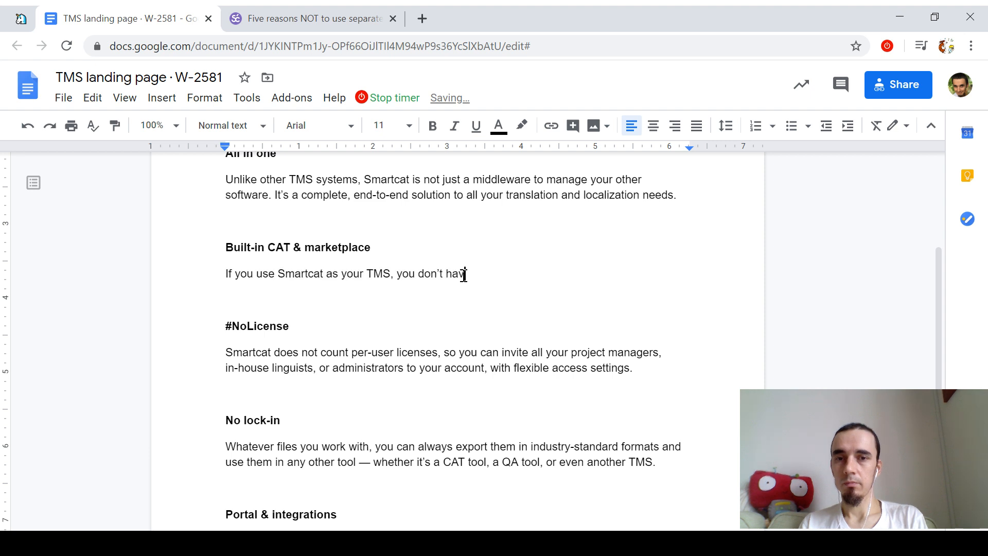
pyautogui.write('e to pay ')
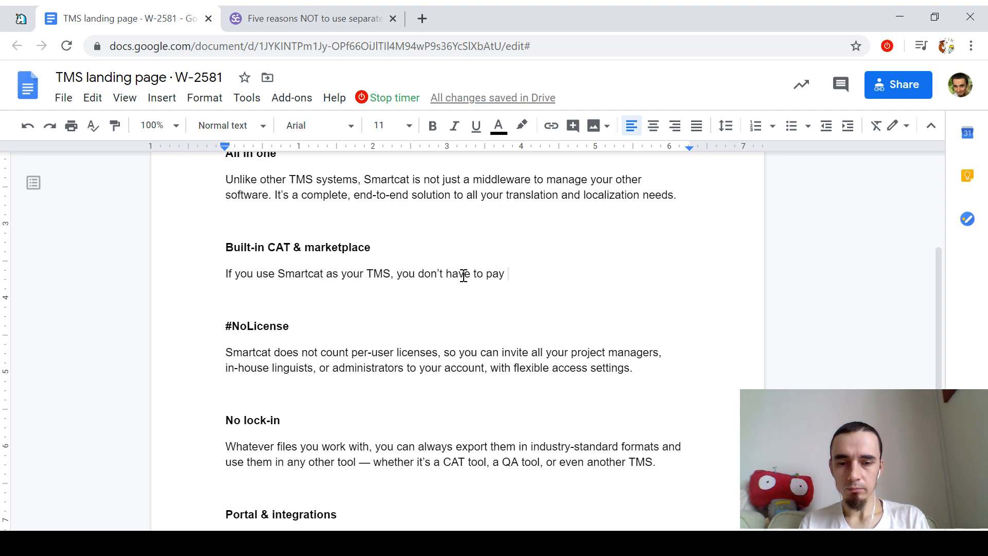
pyautogui.write('thousands of dollars ')
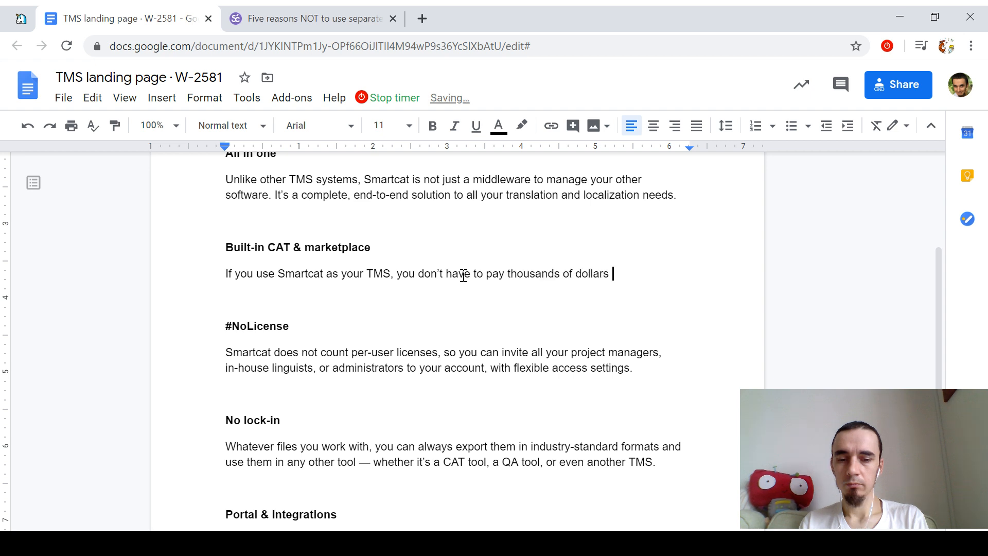
pyautogui.write('for ')
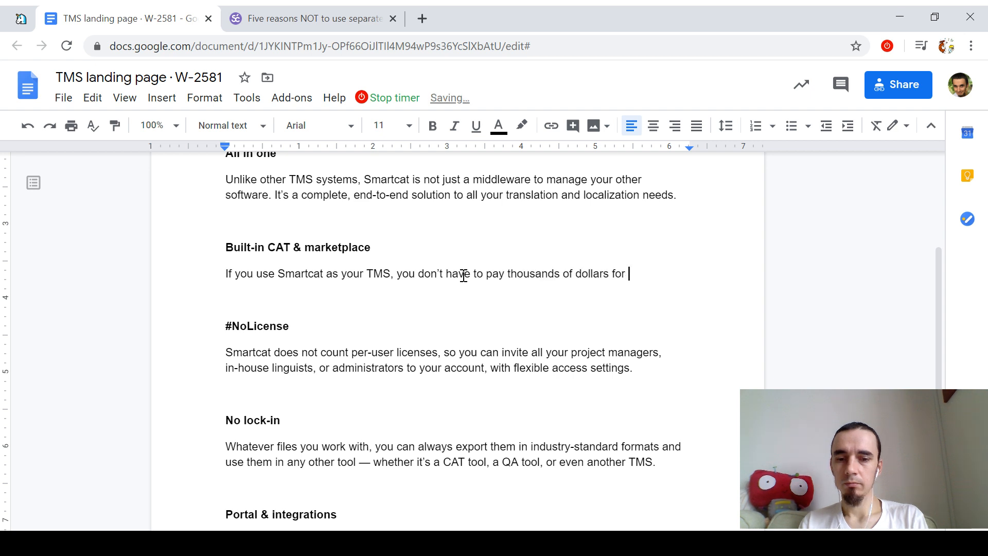
pyautogui.write('an outdated,')
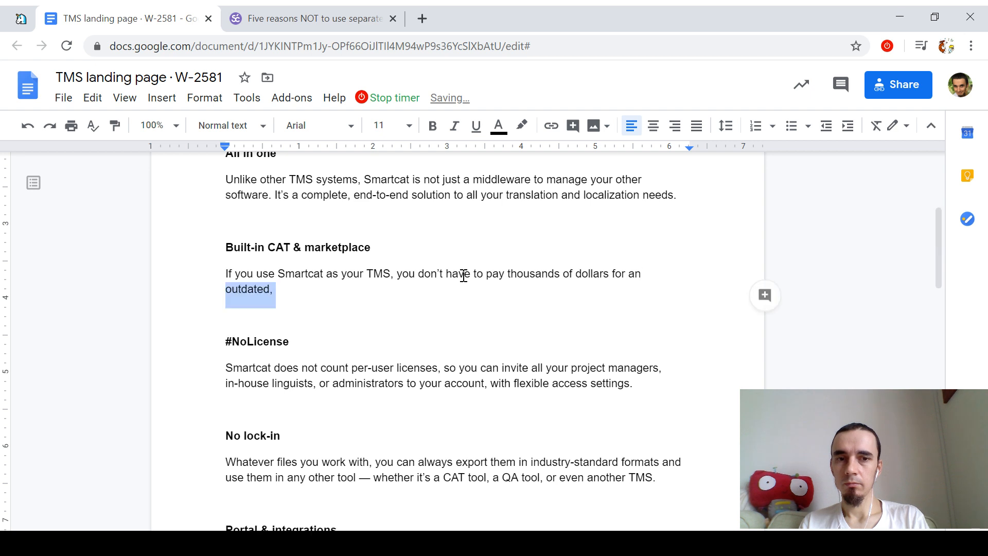
pyautogui.write('elepha')
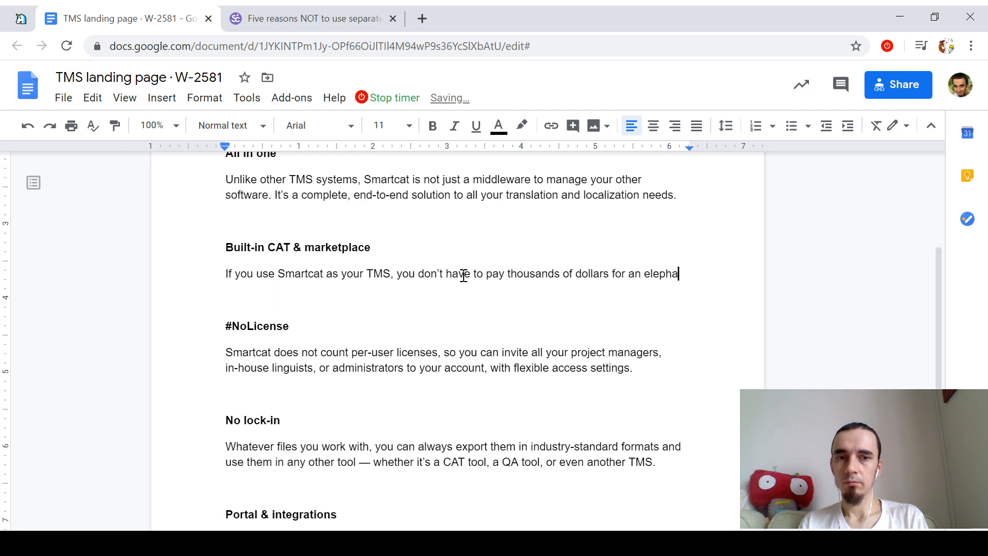
pyautogui.write('ntine desk')
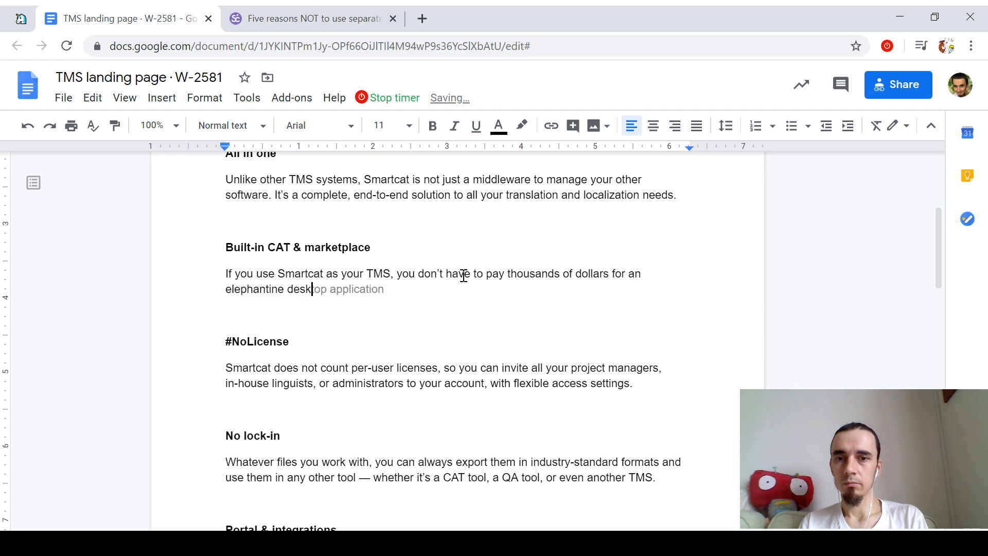
pyautogui.press('Tab')
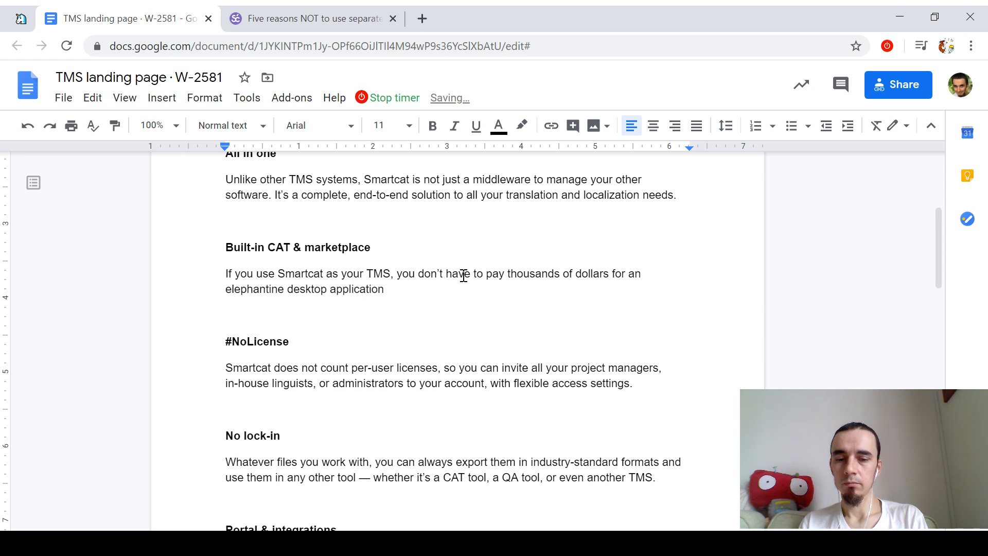
pyautogui.write('. Smartcat')
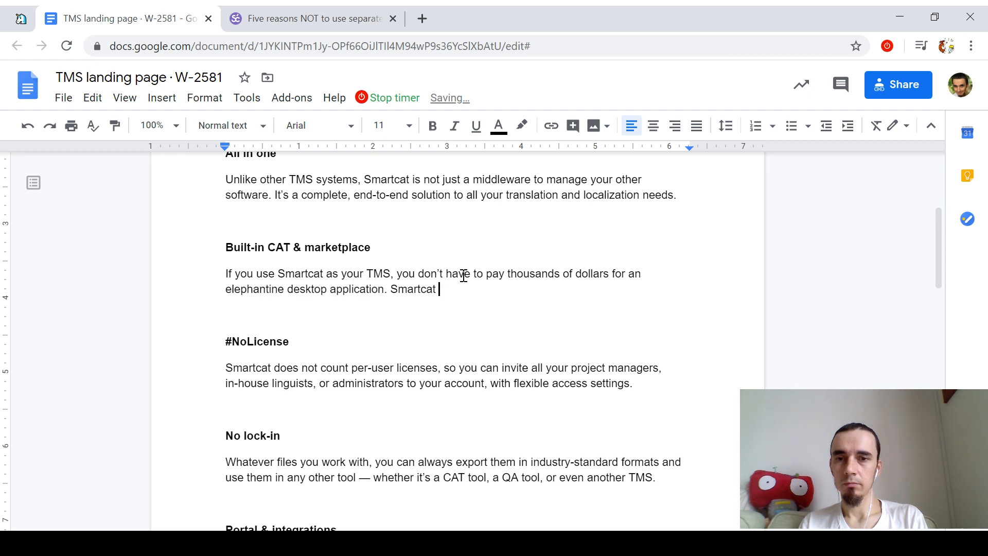
# Step: Rename the heading to 'Built-in CAT tool' and go to the Unlike other TMS paragraph
pyautogui.press('Up')
pyautogui.press('Up')
pyautogui.press('End')
pyautogui.hotkey('ctrl', 'shift', 'Left')
pyautogui.hotkey('ctrl', 'shift', 'Left')
pyautogui.write('to')
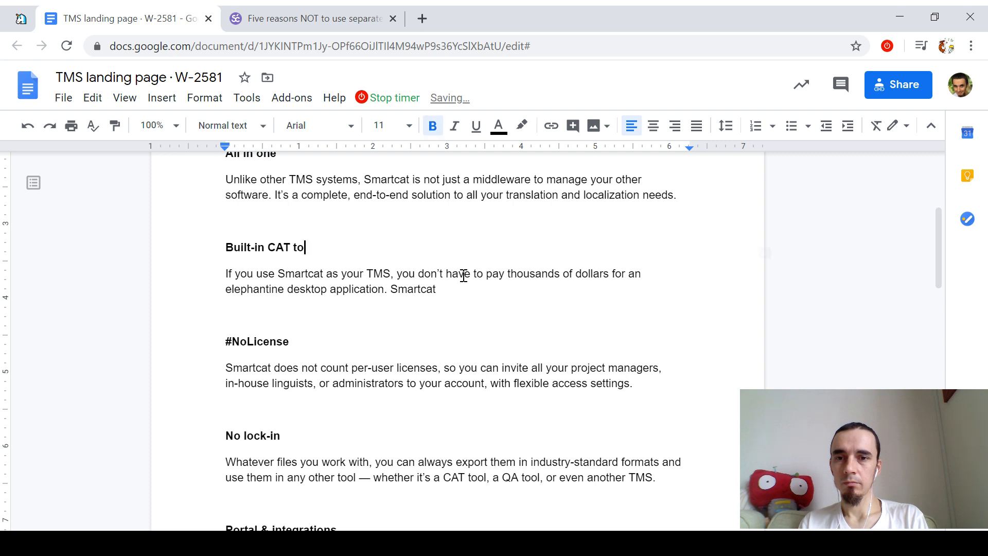
pyautogui.write('ol')
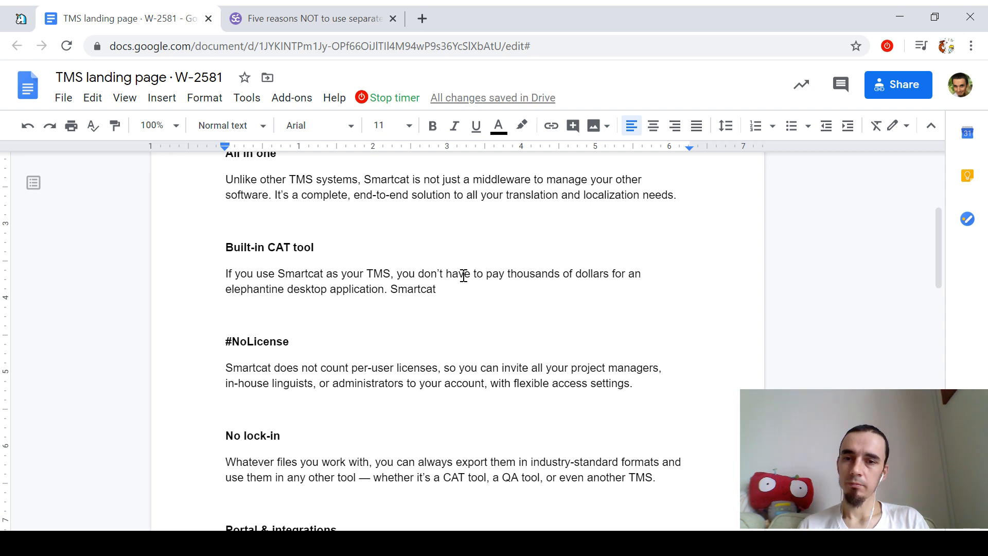
pyautogui.press('Down')
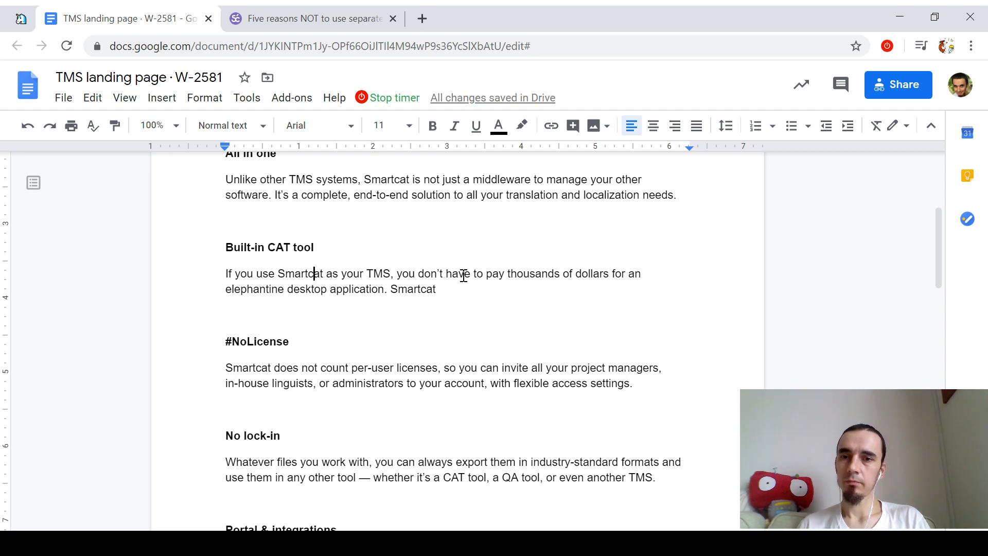
pyautogui.press('Up')
pyautogui.press('Up')
pyautogui.press('Up')
pyautogui.press('Up')
pyautogui.press('Up')
pyautogui.press('Up')
pyautogui.press('Up')
pyautogui.press('Up')
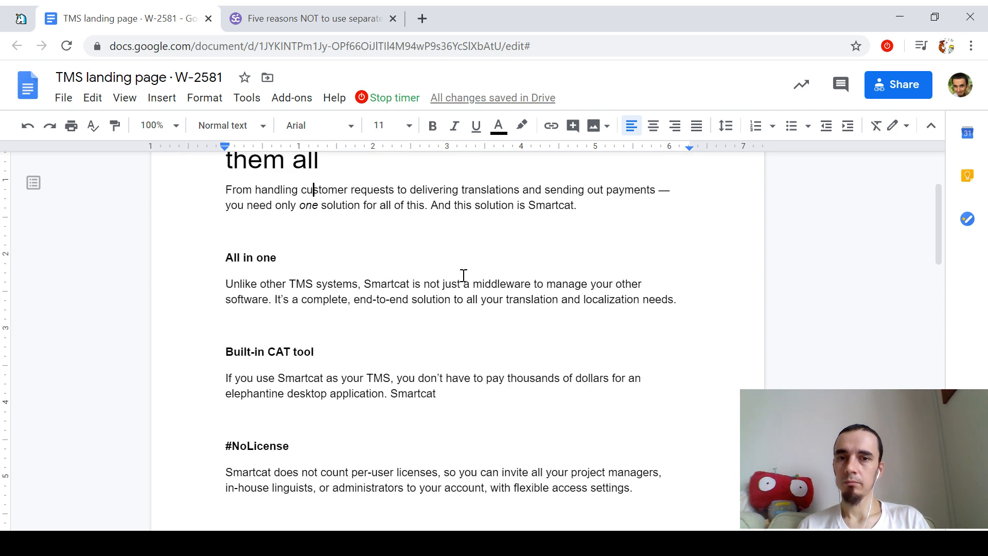
pyautogui.hotkey('ctrl', 'Down')
pyautogui.hotkey('ctrl', 'Down')
pyautogui.hotkey('ctrl', 'Down')
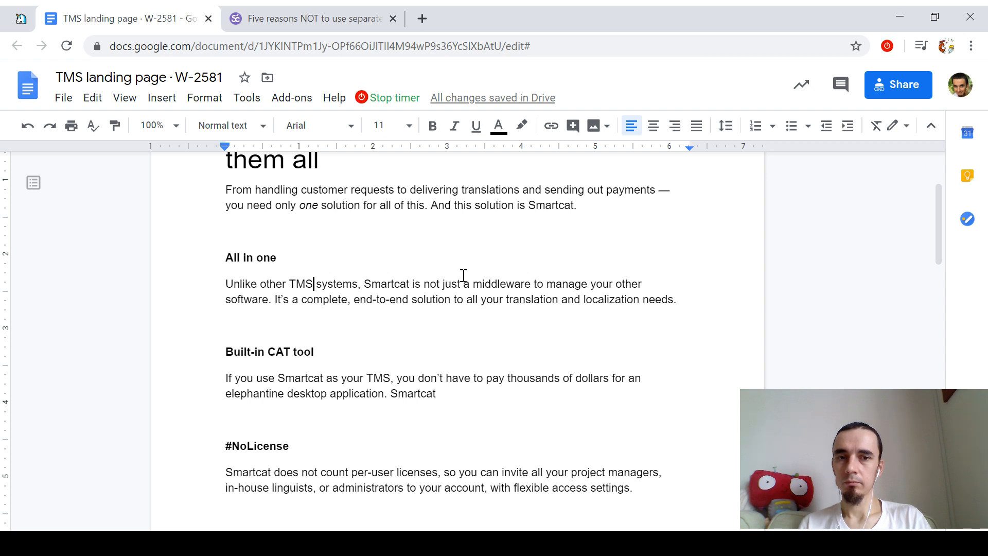
# Step: Move the Unlike other TMS paragraph into the intro, deleting 'And this solution is Smartcat.' and the All in one heading
pyautogui.tripleClick(463, 276)
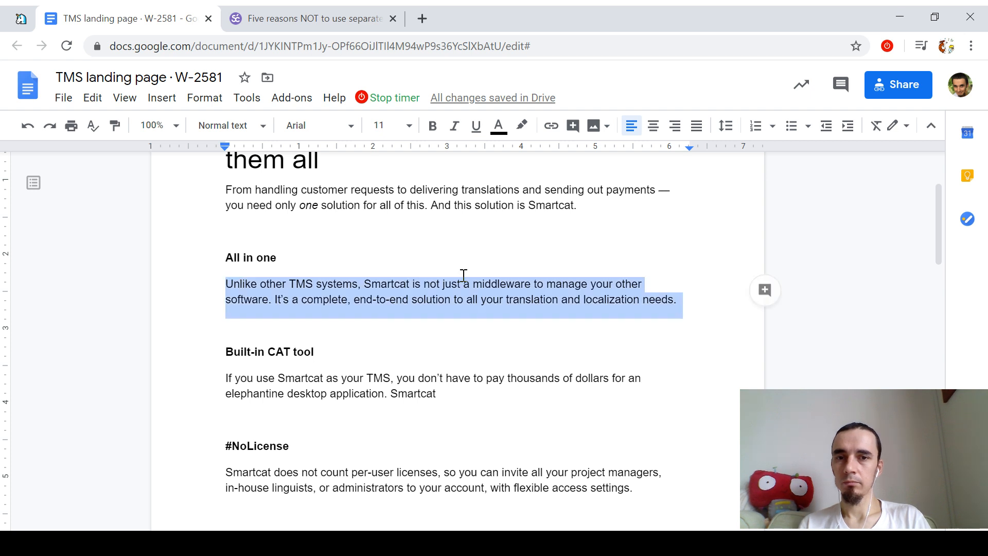
pyautogui.hotkey('alt', 'shift', 'Up')
pyautogui.hotkey('alt', 'shift', 'Up')
pyautogui.press('Left')
pyautogui.press('Left')
pyautogui.hotkey('ctrl', 'shift', 'Left')
pyautogui.hotkey('ctrl', 'shift', 'Left')
pyautogui.hotkey('ctrl', 'shift', 'Left')
pyautogui.hotkey('ctrl', 'shift', 'Left')
pyautogui.hotkey('ctrl', 'shift', 'Left')
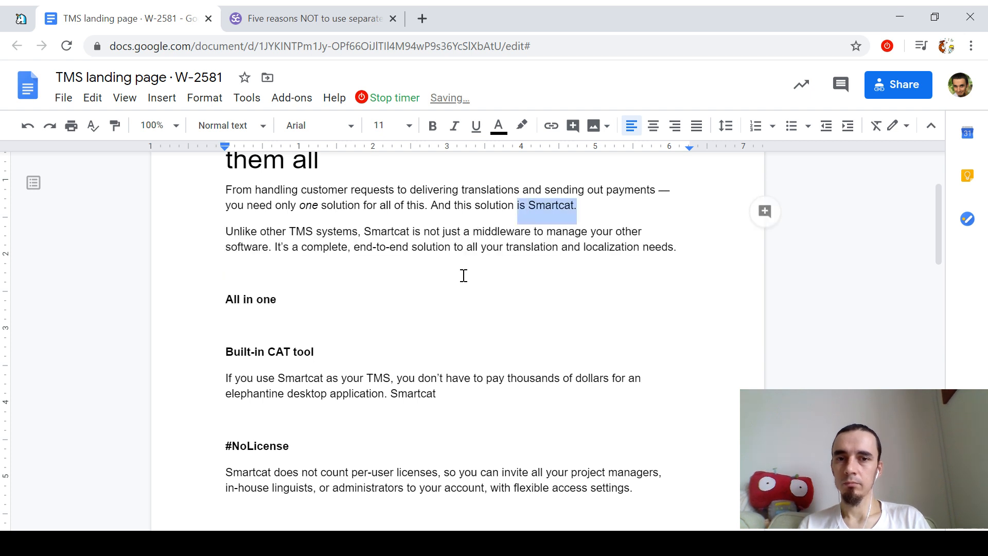
pyautogui.press('BackSpace')
pyautogui.click(463, 276)
pyautogui.press('Down')
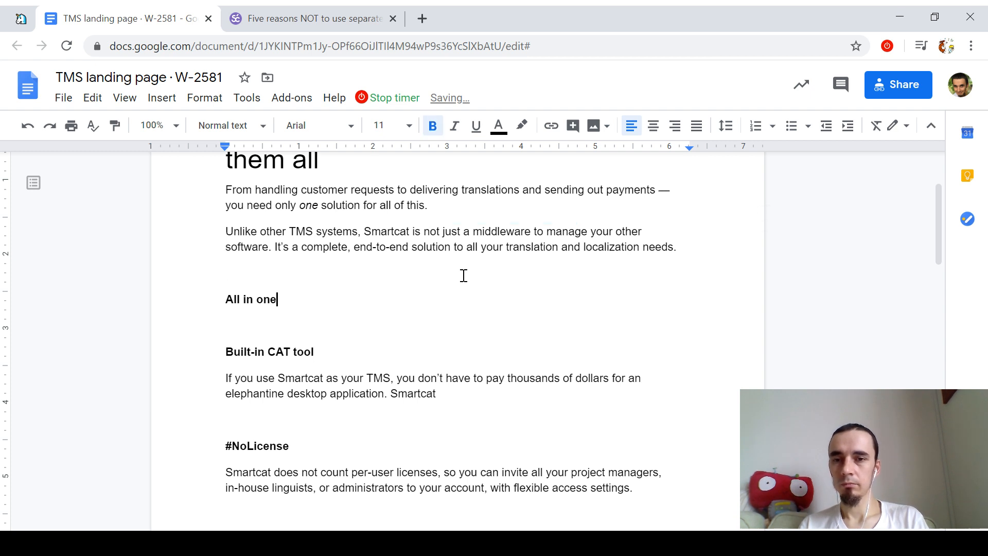
pyautogui.hotkey('shift', 'Down')
pyautogui.hotkey('shift', 'Down')
pyautogui.press('BackSpace')
# Step: End the CAT tool paragraph with 'has a built-in online CAT editor — which is completely free to use!' and open it with 'With Smartcat, you'
pyautogui.press('Down')
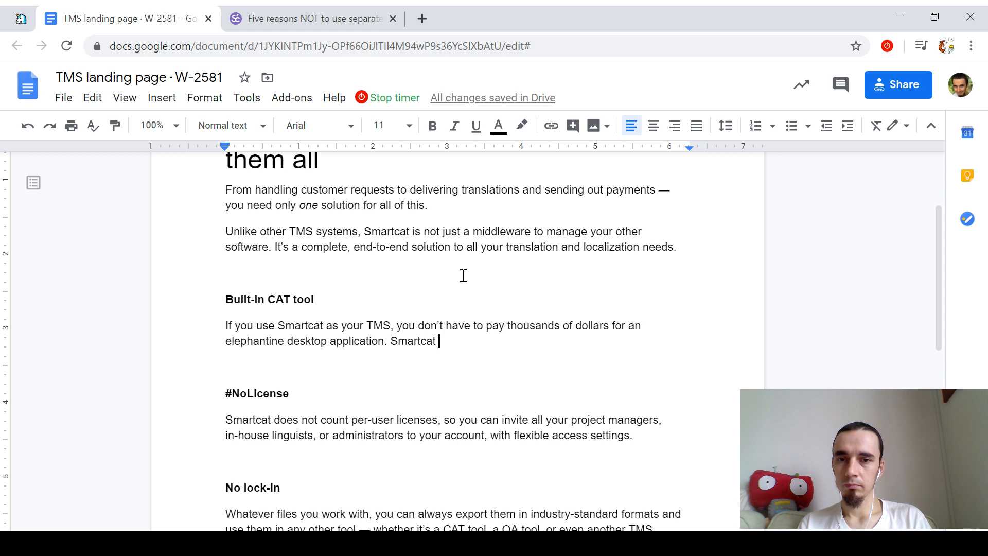
pyautogui.write('has a built-in')
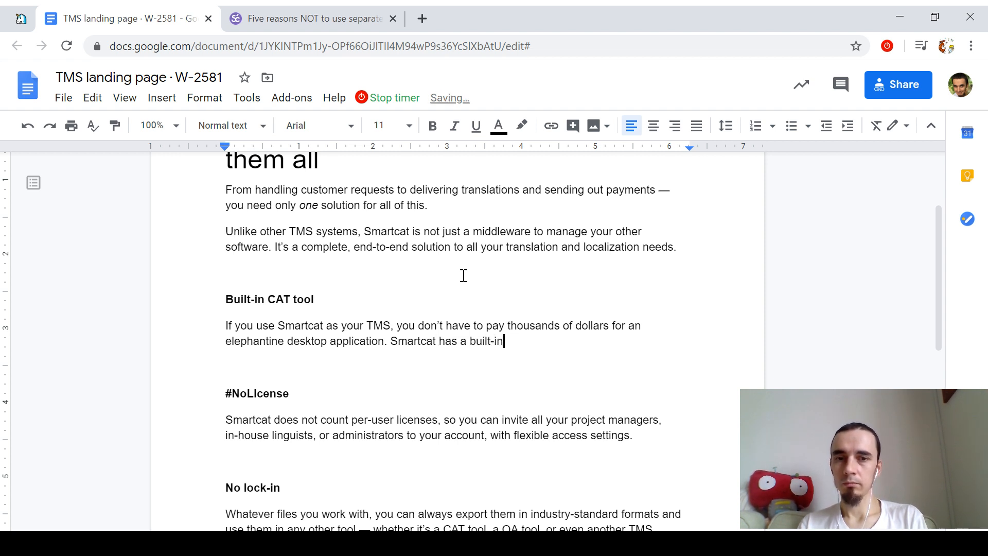
pyautogui.write(' online CAT editor —')
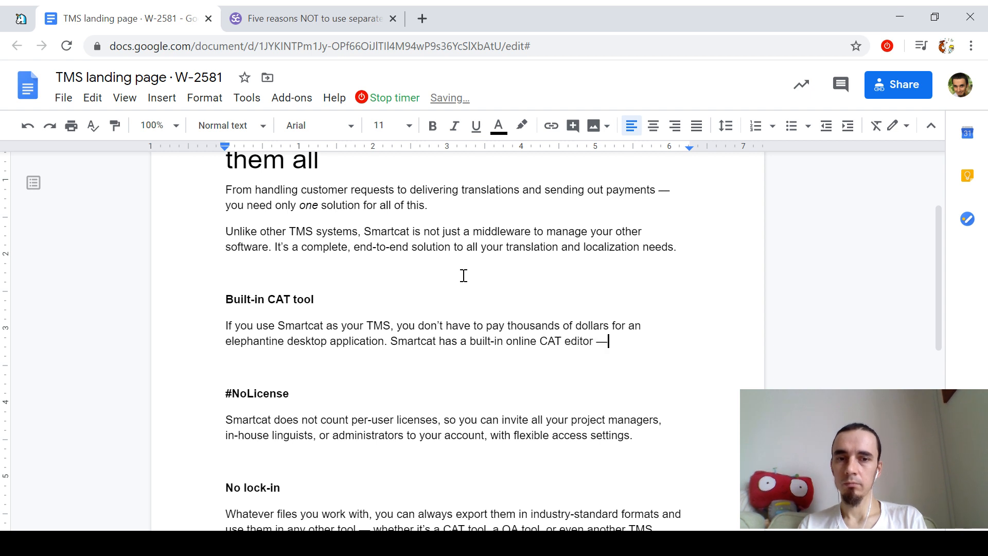
pyautogui.write(' which is completelf')
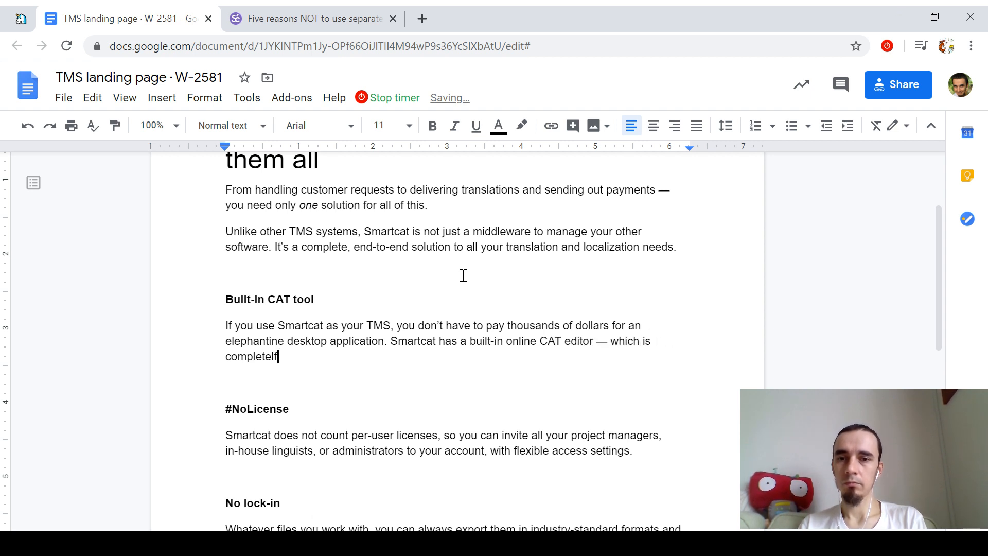
pyautogui.press('BackSpace')
pyautogui.write('y free to use!')
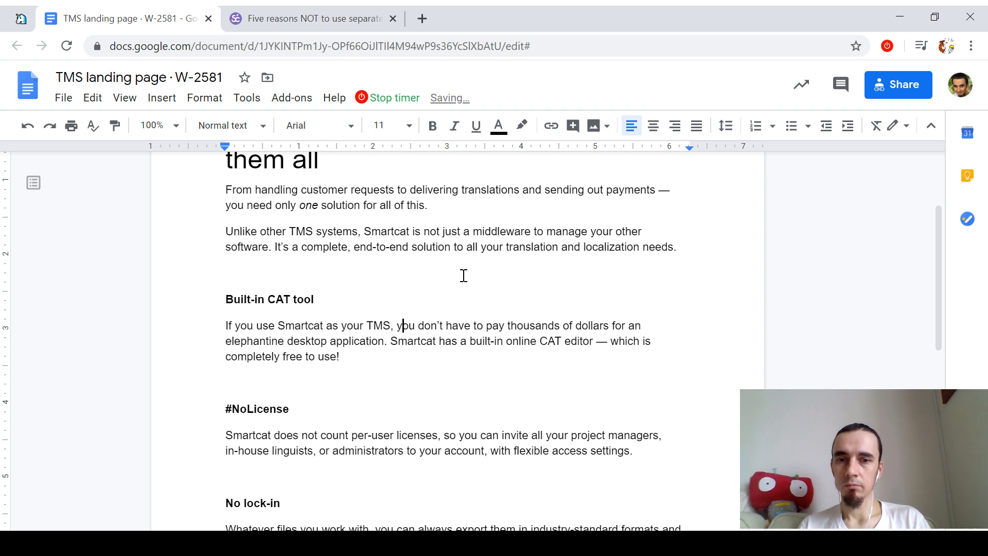
pyautogui.hotkey('shift', 'Home')
pyautogui.write('Y')
pyautogui.press('Down')
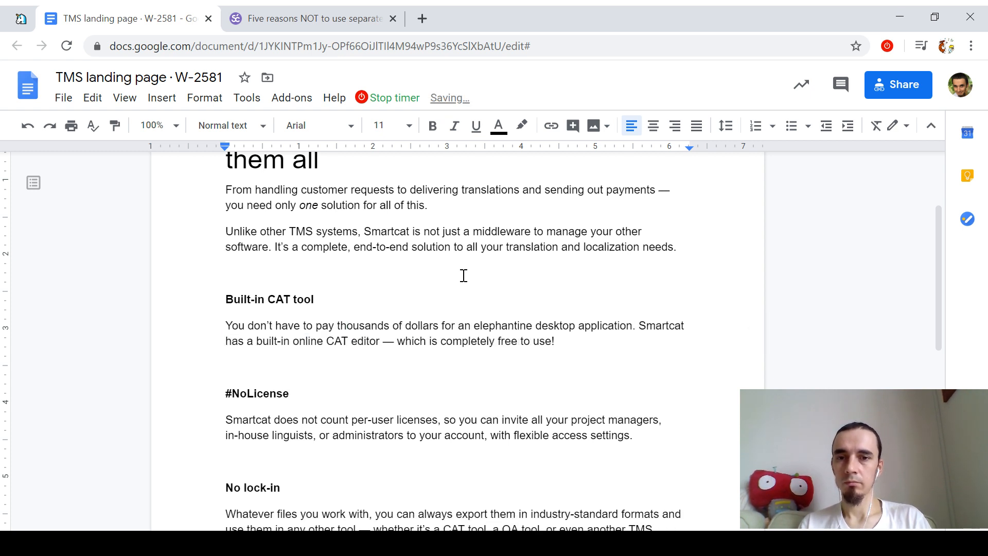
pyautogui.write('With Smartcat,')
pyautogui.press('Delete')
pyautogui.write('y')
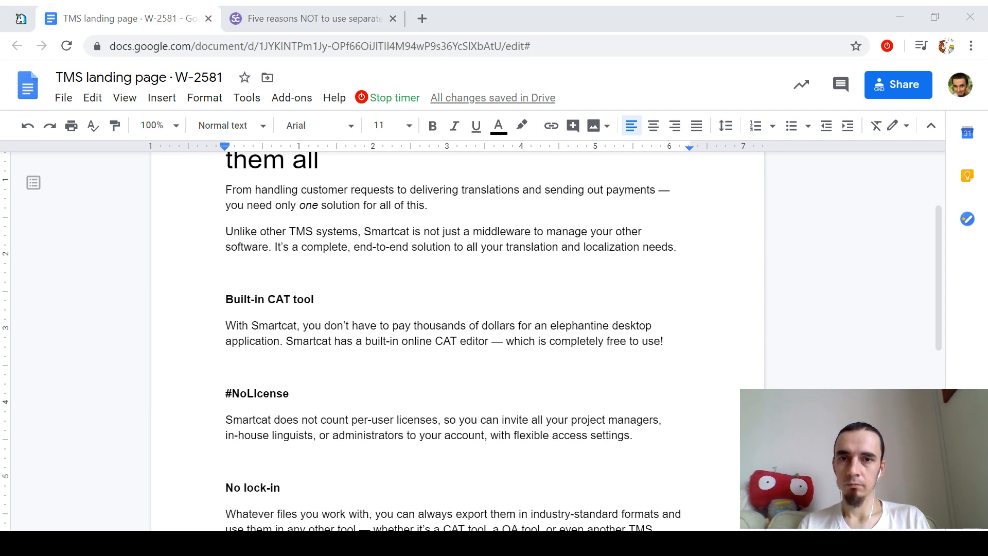
pyautogui.scroll(3, 518, 304)
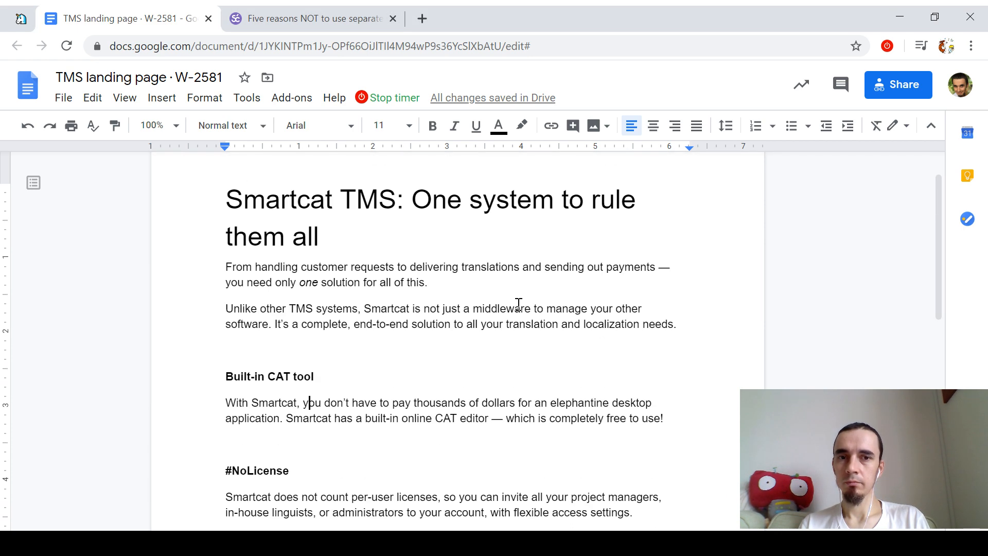
# Step: Replace 'system' with 'solution' in the title, then return to the #NoLicense heading
pyautogui.click(505, 204)
pyautogui.hotkey('ctrl', 'Left')
pyautogui.hotkey('ctrl', 'Left')
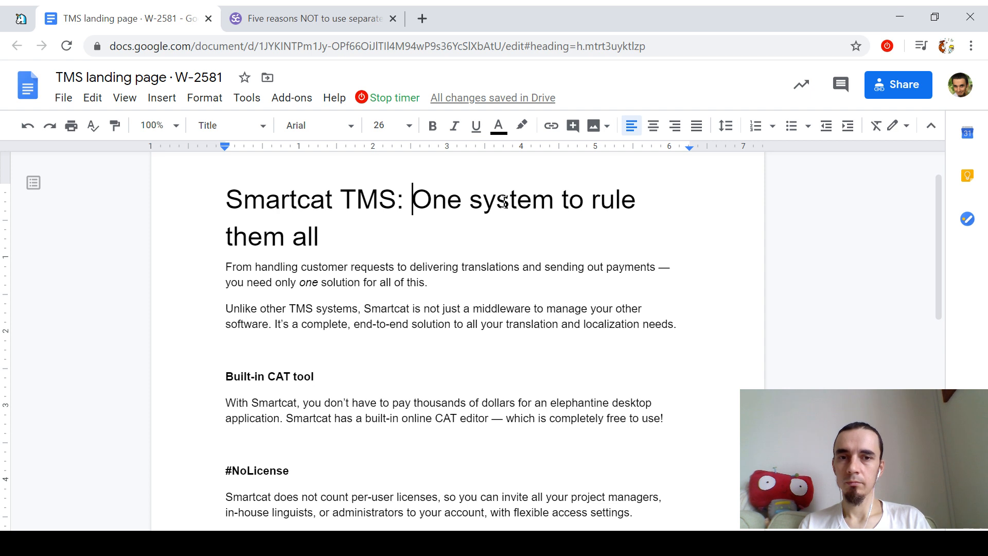
pyautogui.hotkey('ctrl', 'Right')
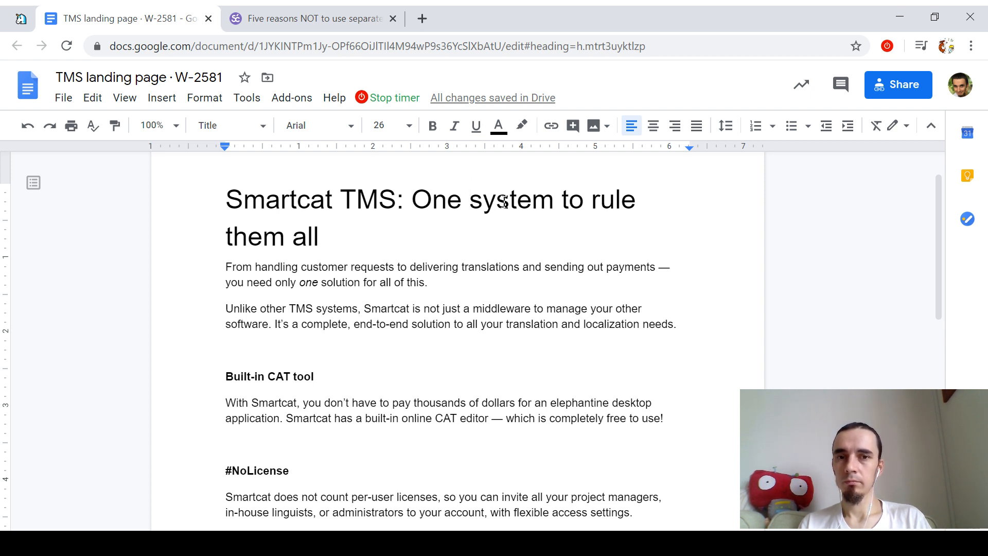
pyautogui.doubleClick(505, 204)
pyautogui.write('solution')
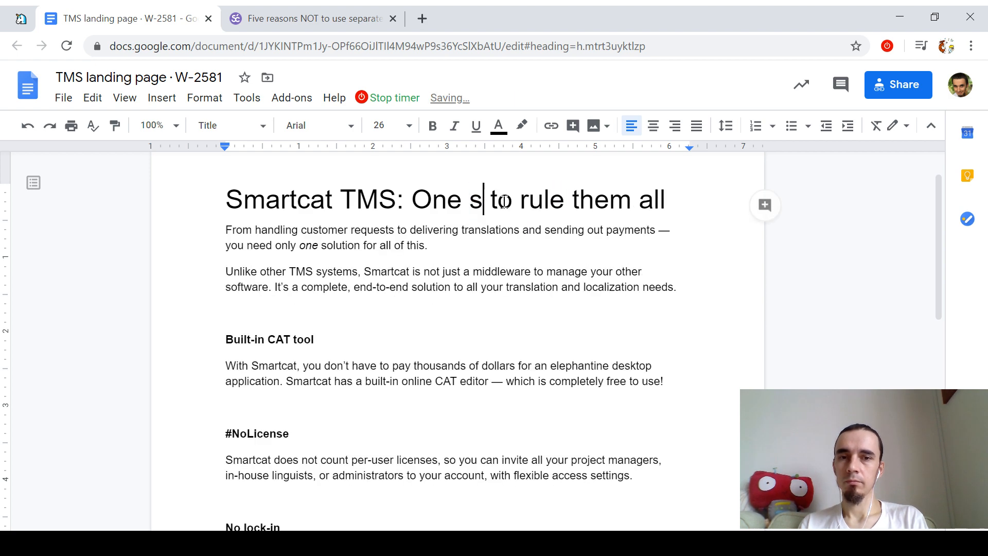
pyautogui.press('Down')
pyautogui.press('Down')
pyautogui.press('Down')
pyautogui.press('Down')
pyautogui.press('Down')
pyautogui.press('Down')
pyautogui.press('Down')
pyautogui.press('Down')
pyautogui.press('Down')
pyautogui.press('Down')
pyautogui.press('Down')
pyautogui.press('Down')
pyautogui.press('Down')
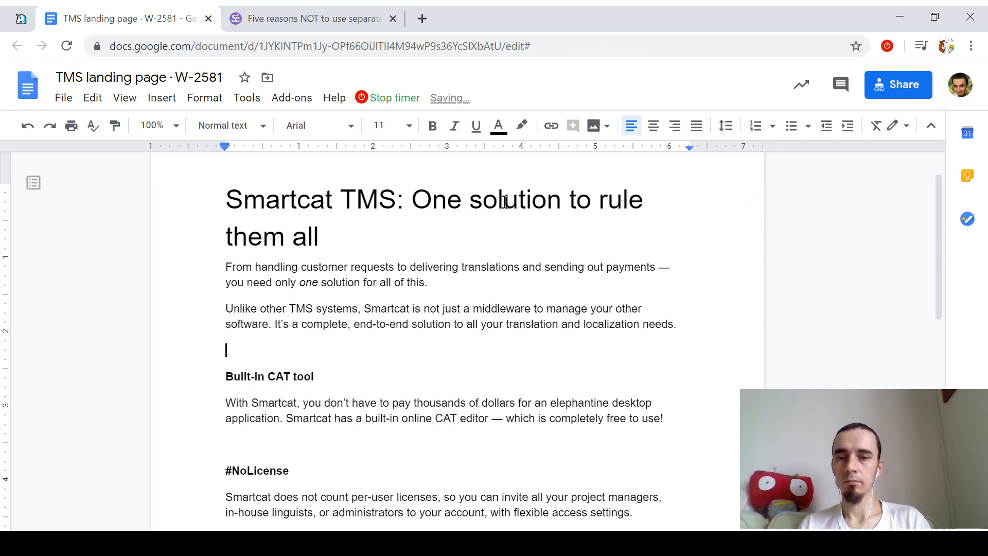
pyautogui.press('Down')
pyautogui.press('Down')
pyautogui.press('Down')
pyautogui.press('Down')
pyautogui.press('Down')
pyautogui.press('Down')
pyautogui.press('Down')
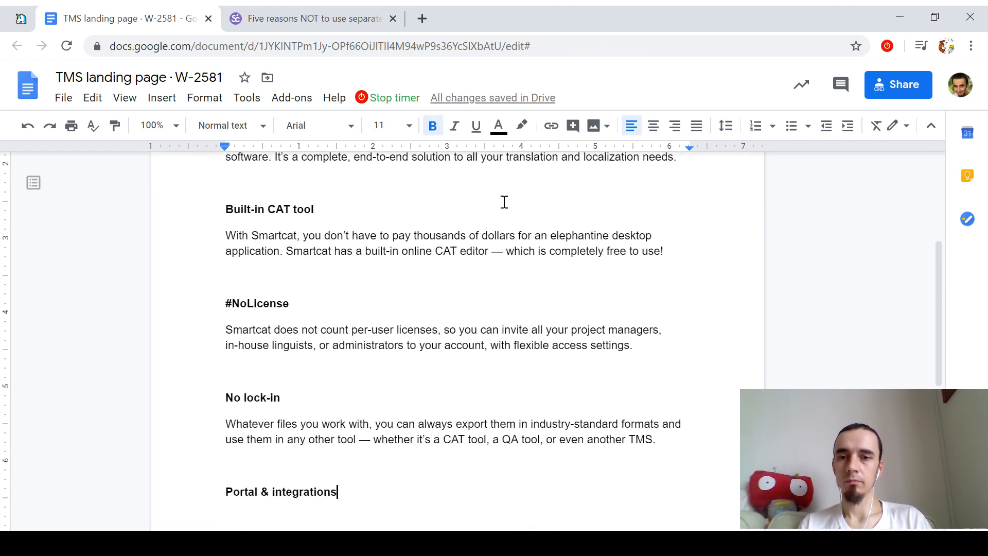
pyautogui.press('Up')
pyautogui.press('Up')
pyautogui.press('Up')
pyautogui.press('Up')
pyautogui.press('Up')
pyautogui.press('Up')
pyautogui.press('Up')
pyautogui.press('Up')
pyautogui.press('Up')
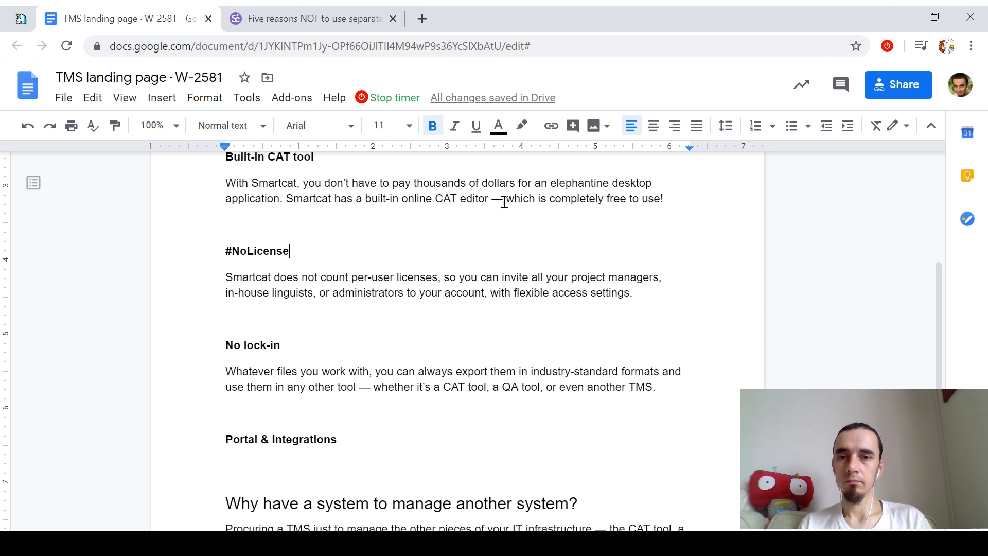
pyautogui.press('Up')
# Step: Add a bold 'Built-in marketplace' subheading above #NoLicense, with unbolded body text below it
pyautogui.scroll(1, 505, 202)
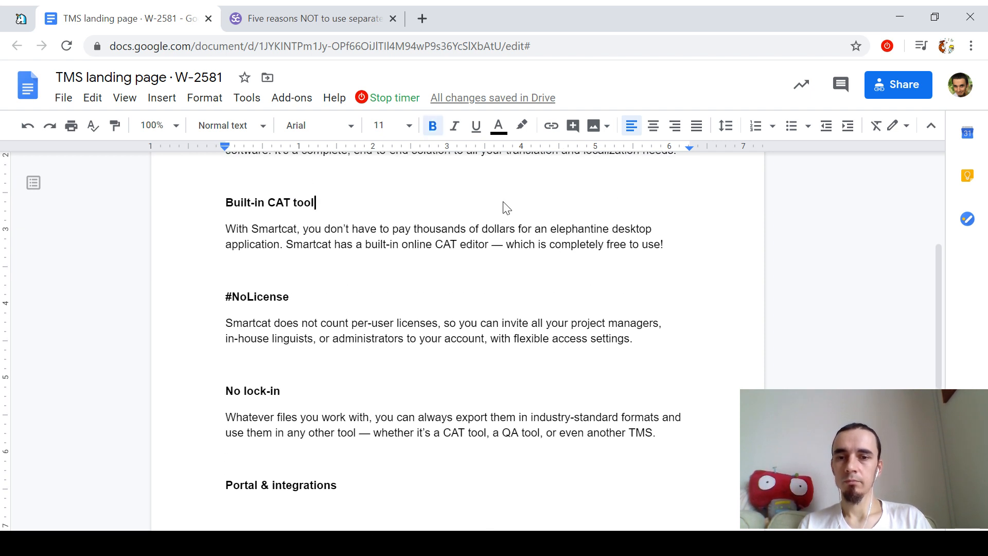
pyautogui.press('Return')
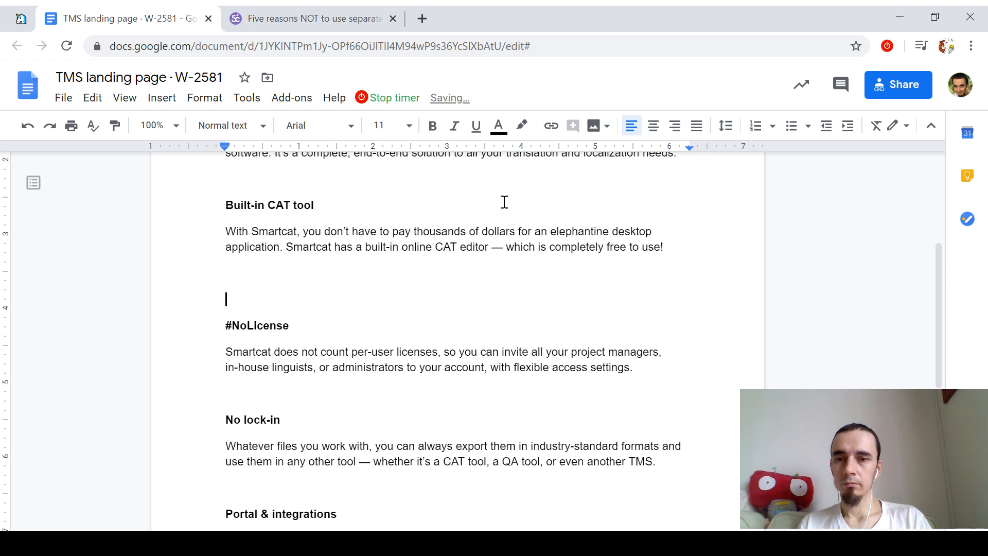
pyautogui.write('Built-in marketplace')
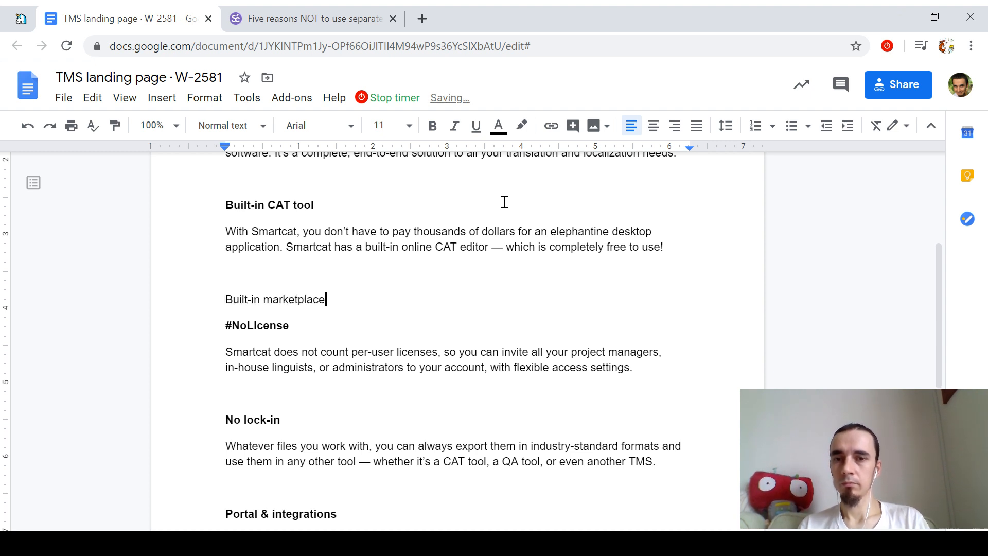
pyautogui.hotkey('shift', 'Home')
pyautogui.hotkey('ctrl', 'b')
pyautogui.press('End')
pyautogui.press('Return')
pyautogui.hotkey('ctrl', 'b')
# Step: Type the marketplace paragraph starting 'Are your vendor managers still posting to online job boards…'
pyautogui.write('Sd')
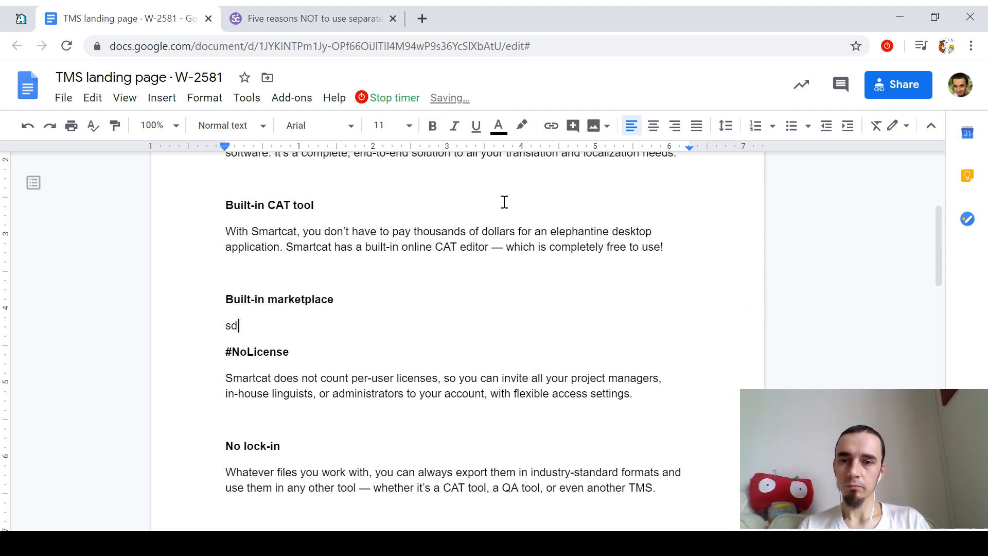
pyautogui.press('Return')
pyautogui.hotkey('shift', 'Up')
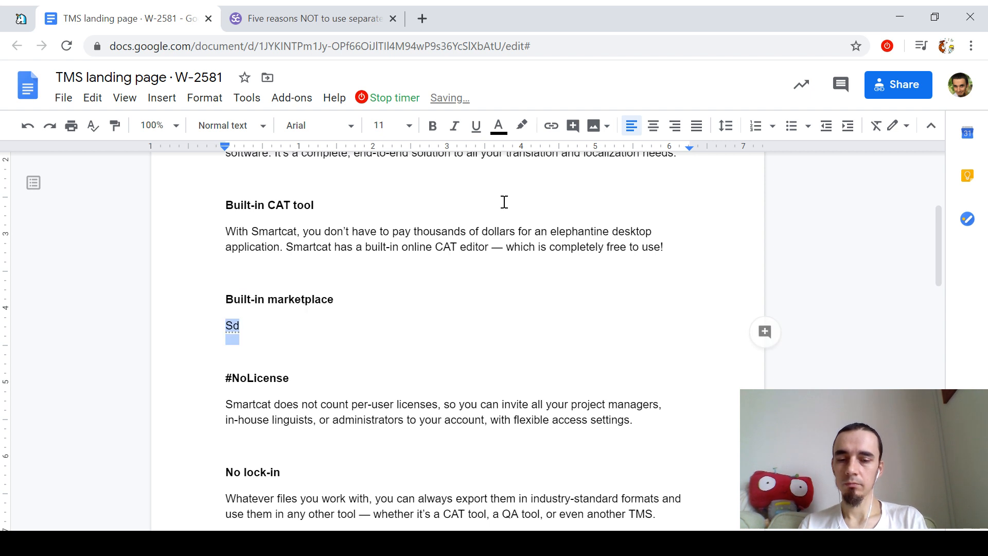
pyautogui.write('Are your project mana')
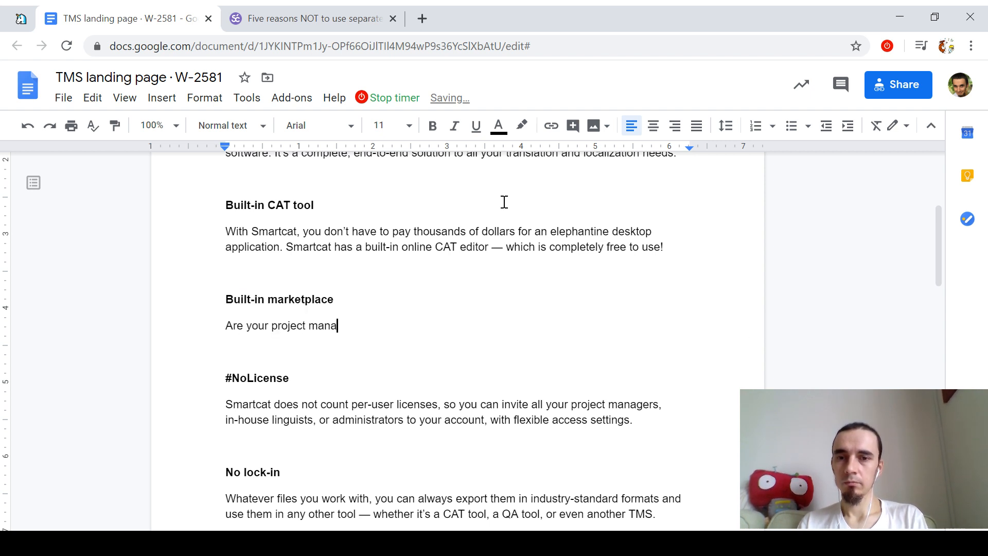
pyautogui.write('gers')
pyautogui.hotkey('ctrl', 'Left')
pyautogui.hotkey('ctrl', 'shift', 'Left')
pyautogui.write('vendor')
pyautogui.press('End')
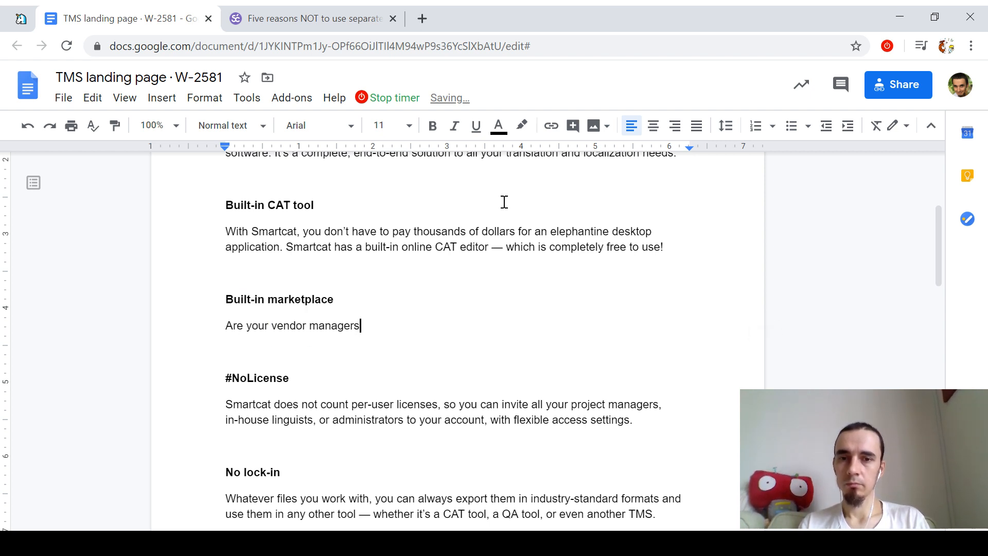
pyautogui.write('still ')
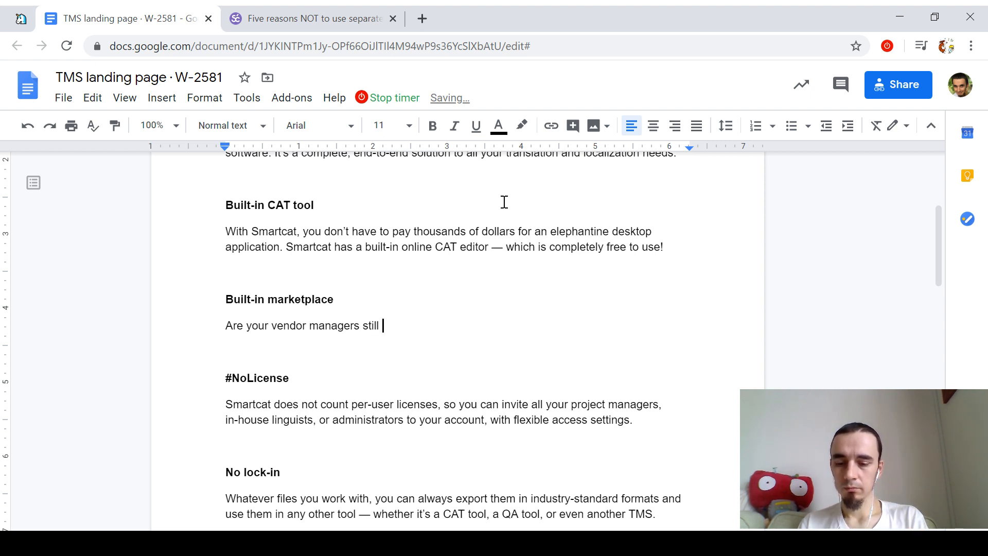
pyautogui.write('posting to on')
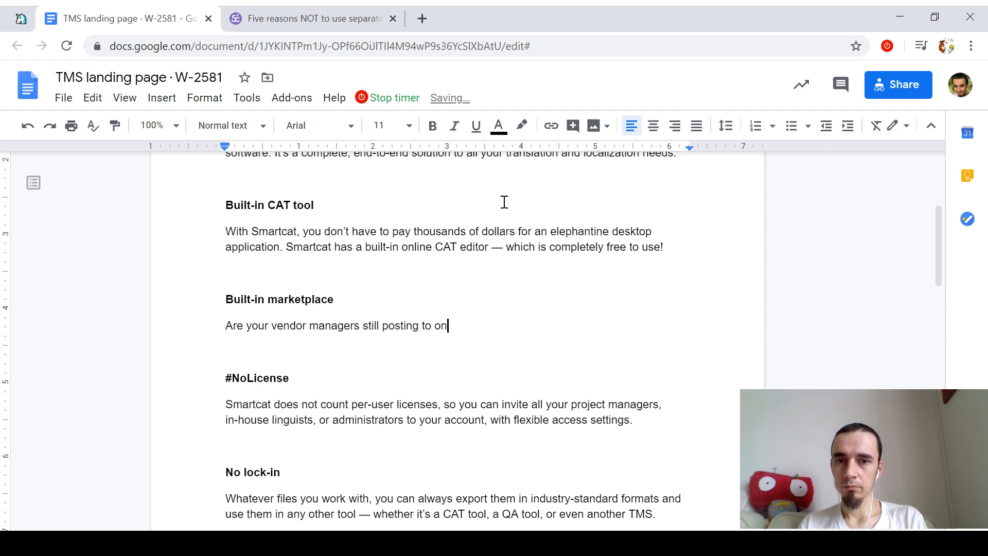
pyautogui.write('line job boards trying ')
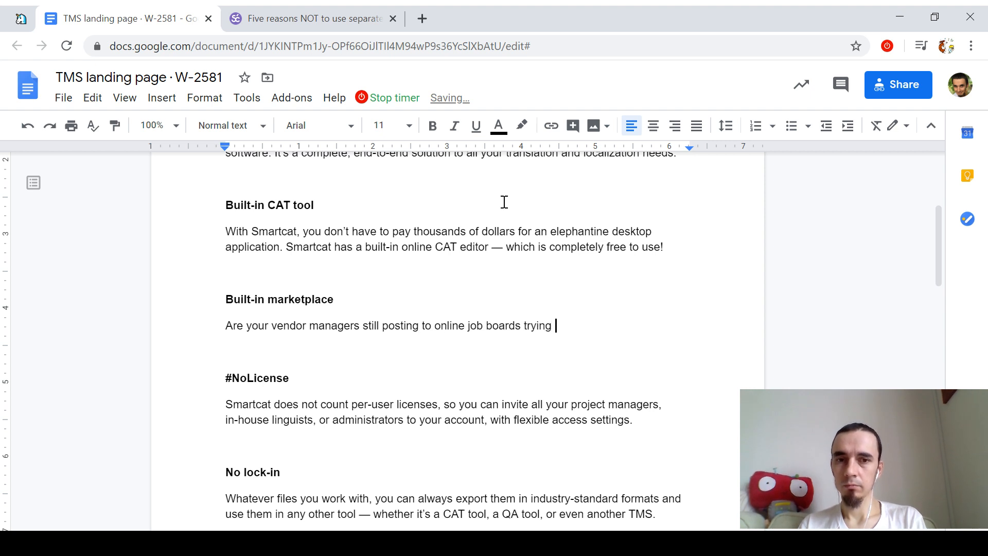
pyautogui.write('to find translators ')
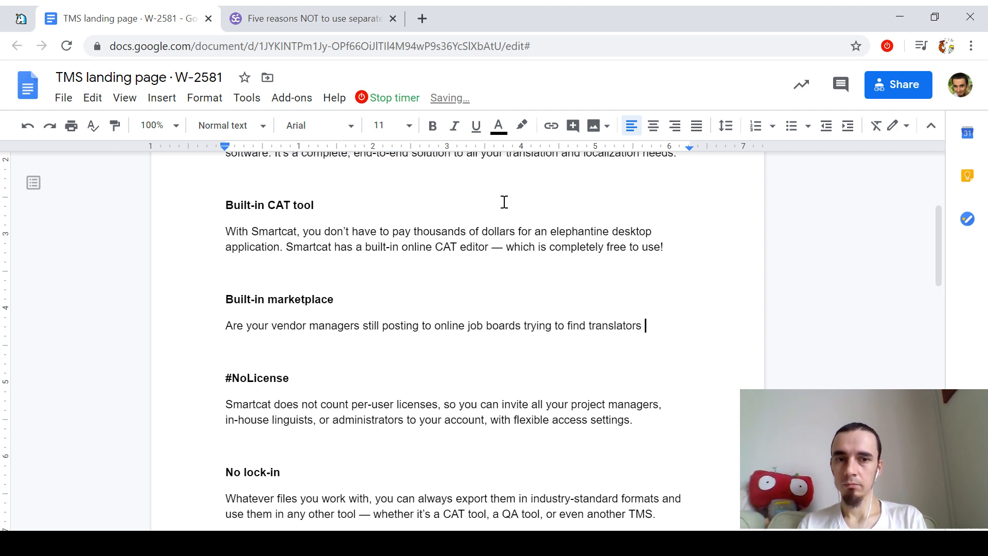
pyautogui.write('for a rare language pair? ')
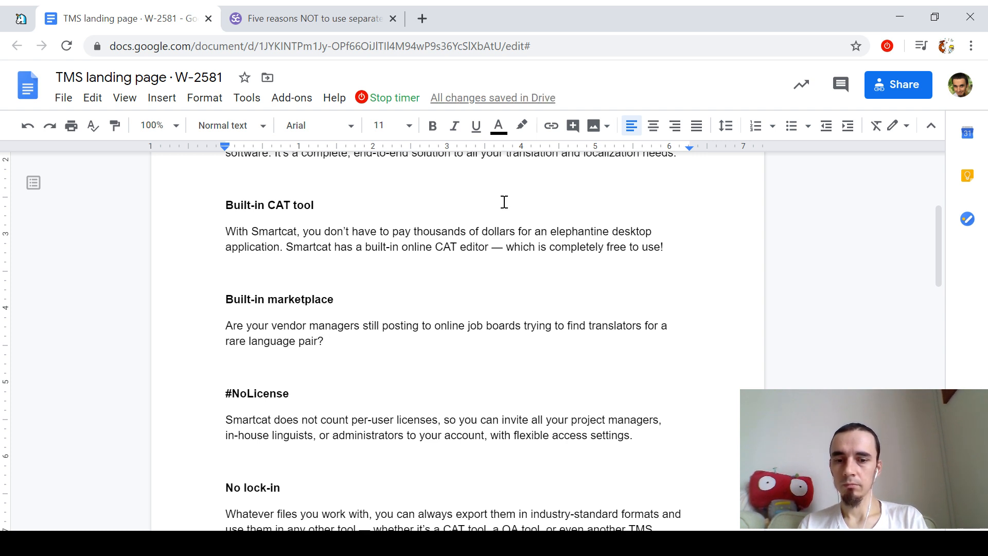
pyautogui.write('With s\\, ')
pyautogui.write(', ')
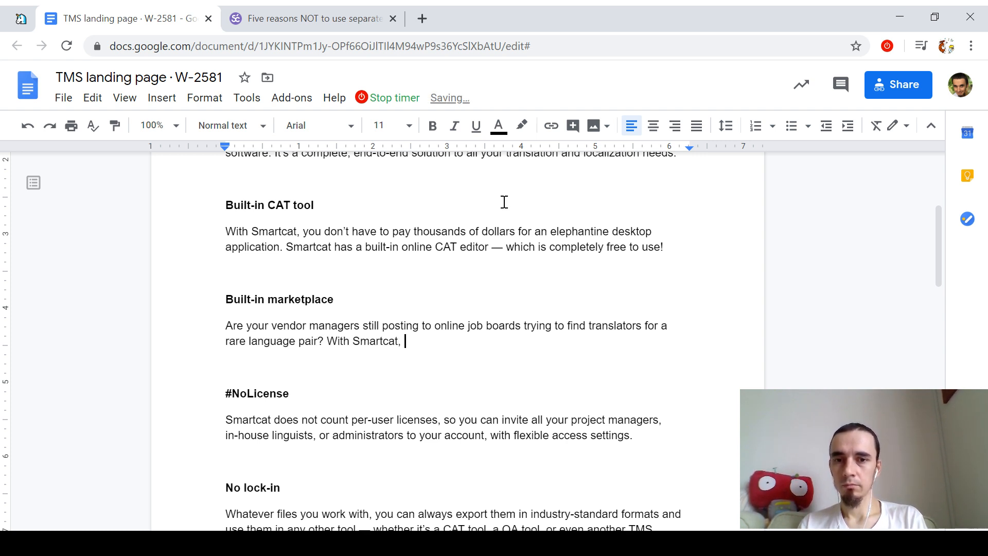
pyautogui.write('a market')
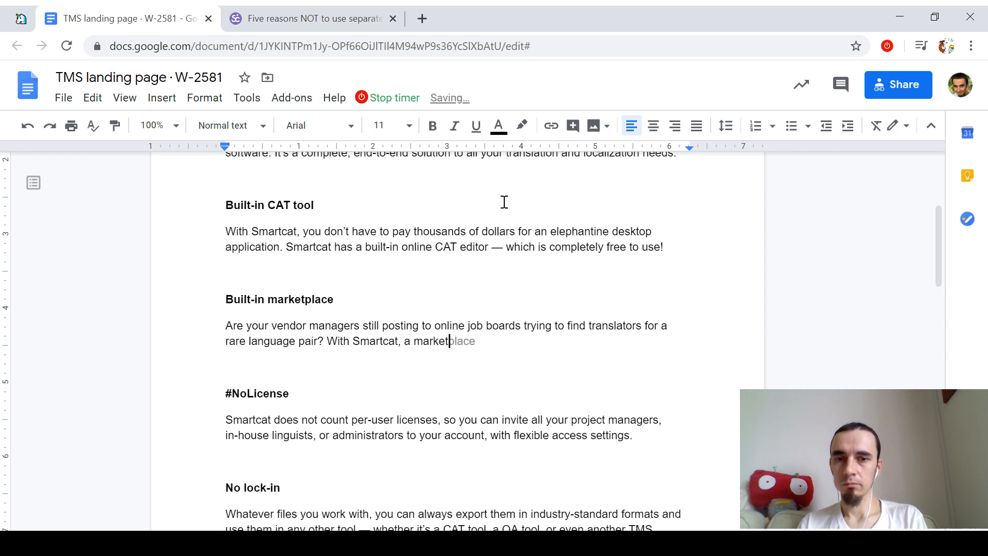
pyautogui.write('place of 350,00+')
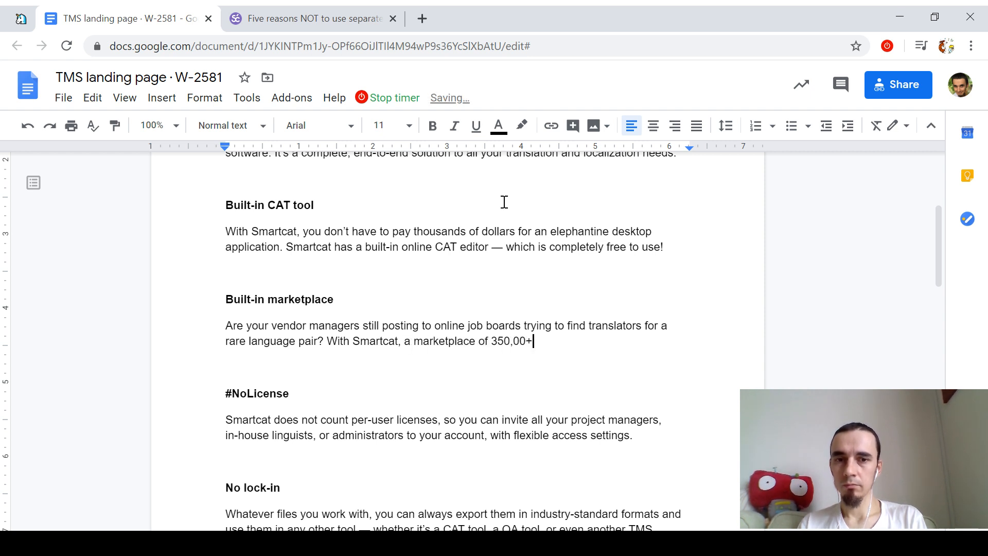
# Step: Correct the freelancer count in the paragraph to 350,000+
pyautogui.press('BackSpace')
pyautogui.write('0+')
pyautogui.press('Left')
pyautogui.press('Left')
pyautogui.press('Left')
pyautogui.press('Left')
pyautogui.press('Left')
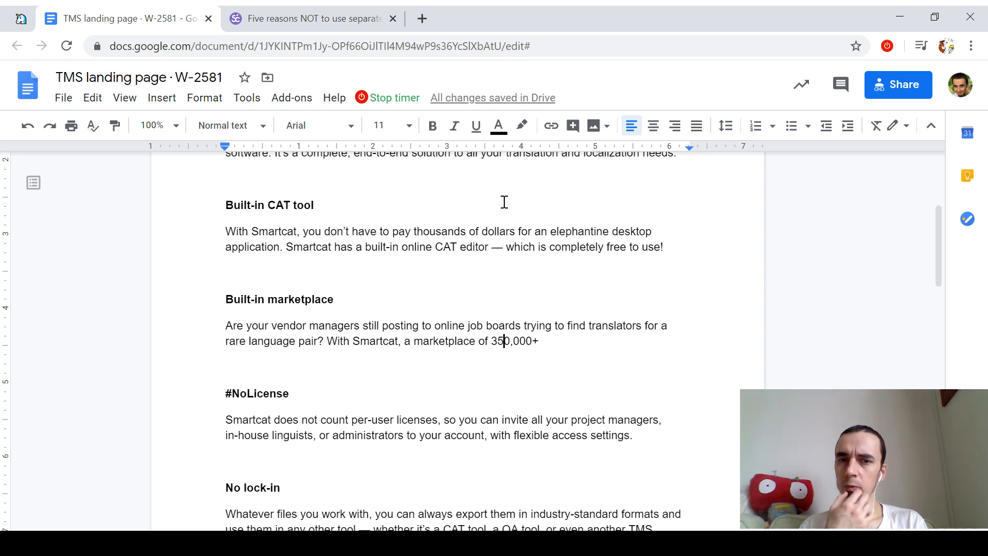
pyautogui.press('Left')
pyautogui.press('Left')
pyautogui.press('Left')
pyautogui.press('Left')
pyautogui.press('Left')
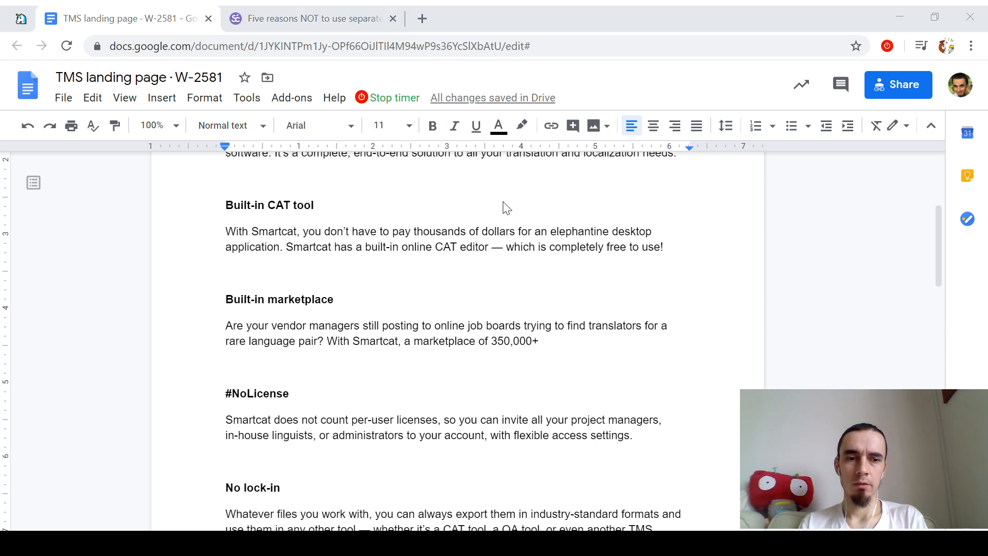
pyautogui.hotkey('alt', 'Tab')
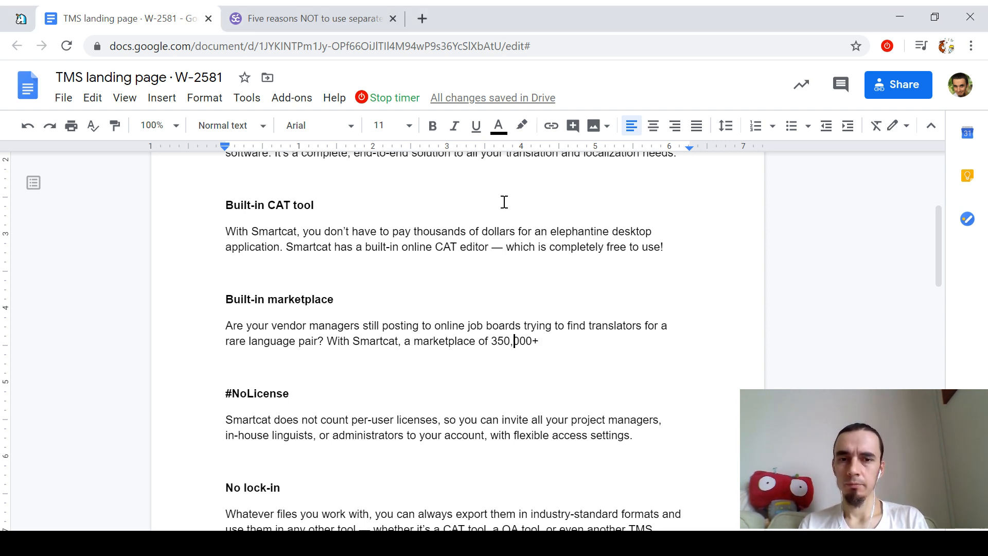
# Step: Replace 'a marketplace of' with 'freelancers are just a click away' to end the sentence
pyautogui.hotkey('ctrl', 'Left')
pyautogui.hotkey('ctrl', 'BackSpace')
pyautogui.hotkey('ctrl', 'BackSpace')
pyautogui.hotkey('ctrl', 'BackSpace')
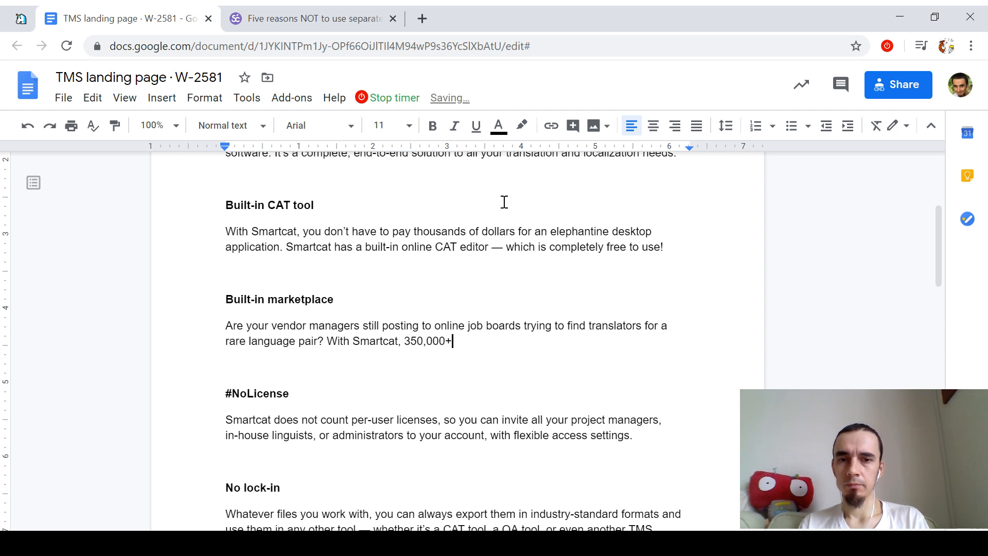
pyautogui.write('freelancers')
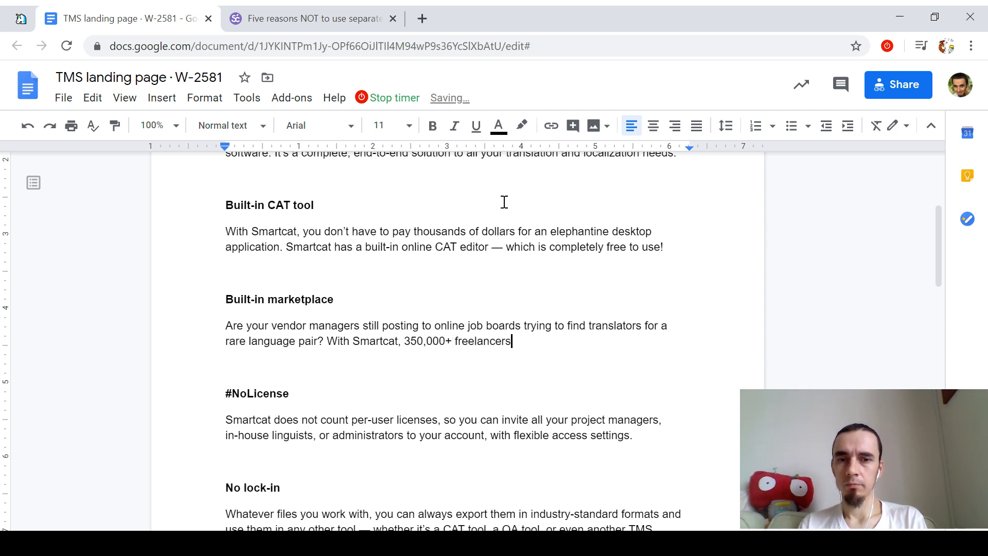
pyautogui.write(' are just a click away.')
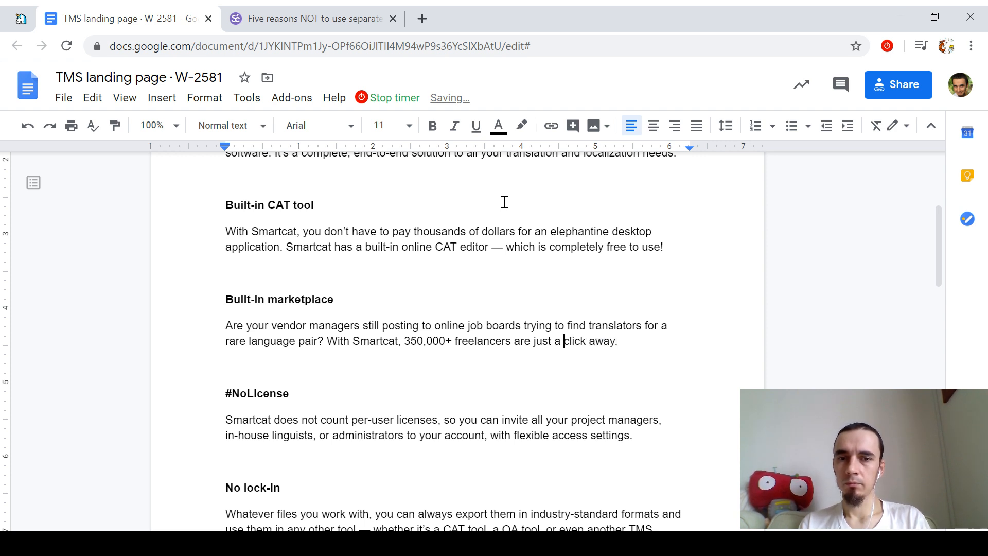
pyautogui.hotkey('ctrl', 'Left')
pyautogui.hotkey('ctrl', 'Left')
pyautogui.hotkey('ctrl', 'Left')
pyautogui.hotkey('ctrl', 'Left')
pyautogui.hotkey('ctrl', 'Left')
pyautogui.hotkey('ctrl', 'Left')
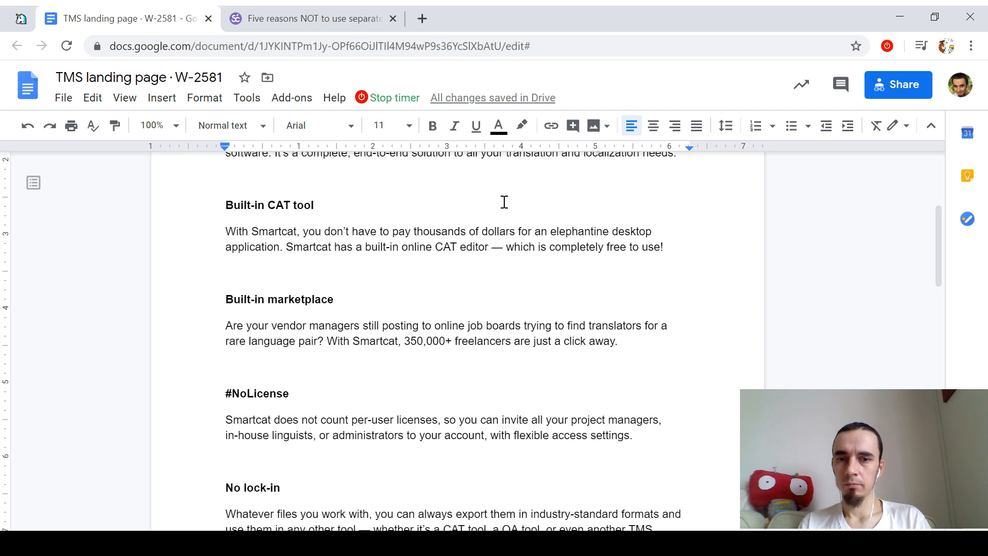
pyautogui.press('Down')
pyautogui.press('Down')
pyautogui.press('Down')
pyautogui.press('Down')
pyautogui.press('Down')
pyautogui.press('Up')
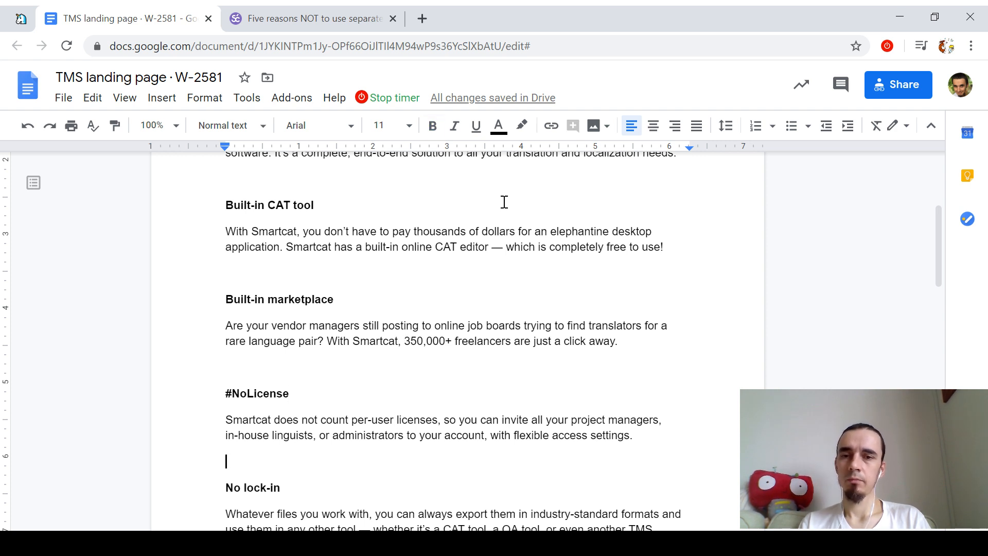
pyautogui.press('Up')
pyautogui.press('Up')
pyautogui.press('Up')
pyautogui.press('End')
pyautogui.press('Up')
pyautogui.press('Up')
pyautogui.press('Up')
pyautogui.press('Down')
pyautogui.press('Down')
pyautogui.press('Down')
pyautogui.press('Down')
pyautogui.press('Down')
pyautogui.press('Down')
pyautogui.press('Down')
pyautogui.press('Down')
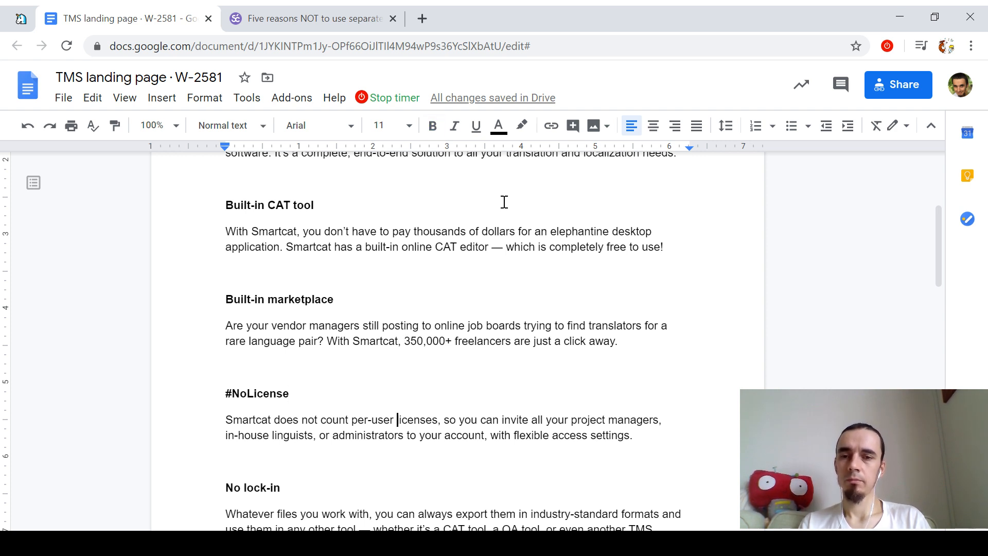
pyautogui.scroll(-2, 505, 202)
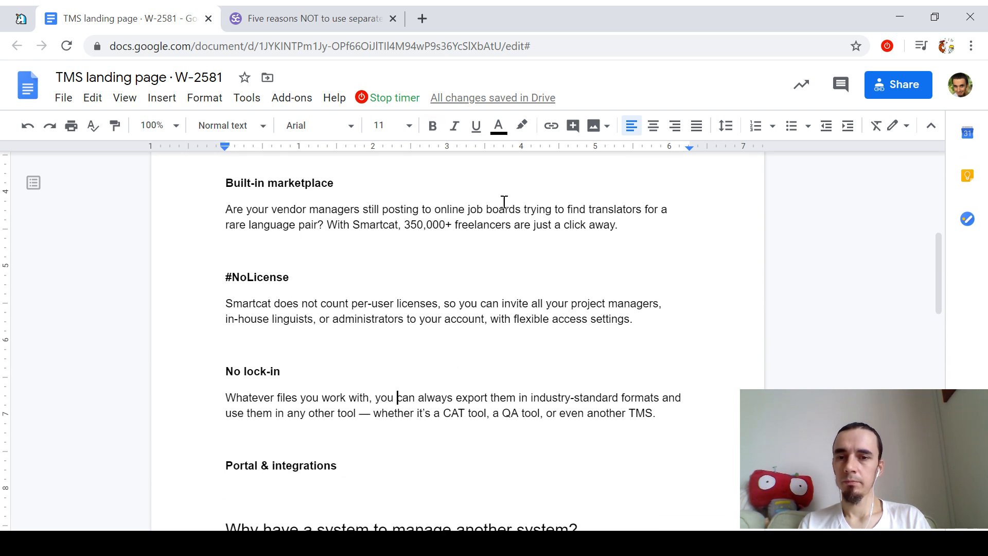
pyautogui.click(247, 99)
pyautogui.click(256, 149)
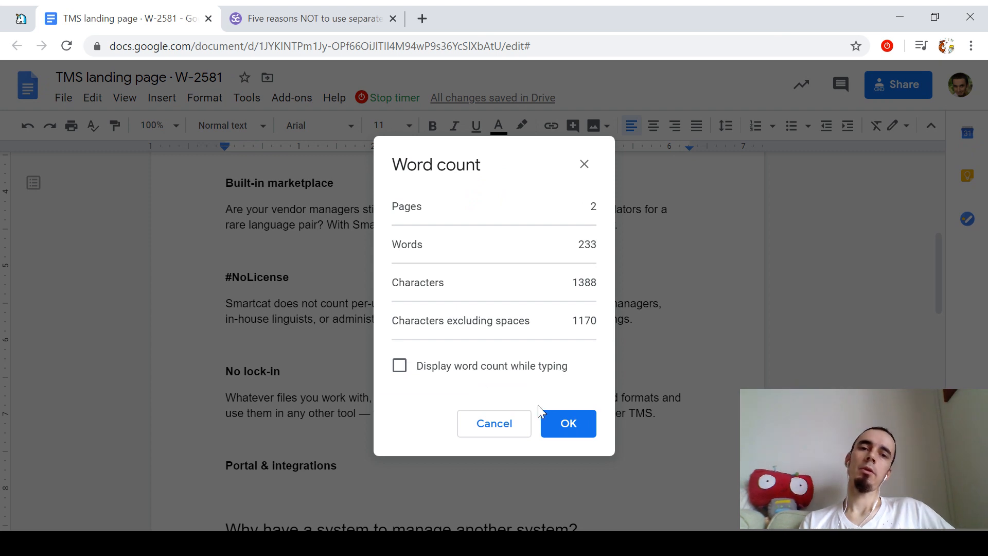
pyautogui.click(544, 412)
pyautogui.click(247, 98)
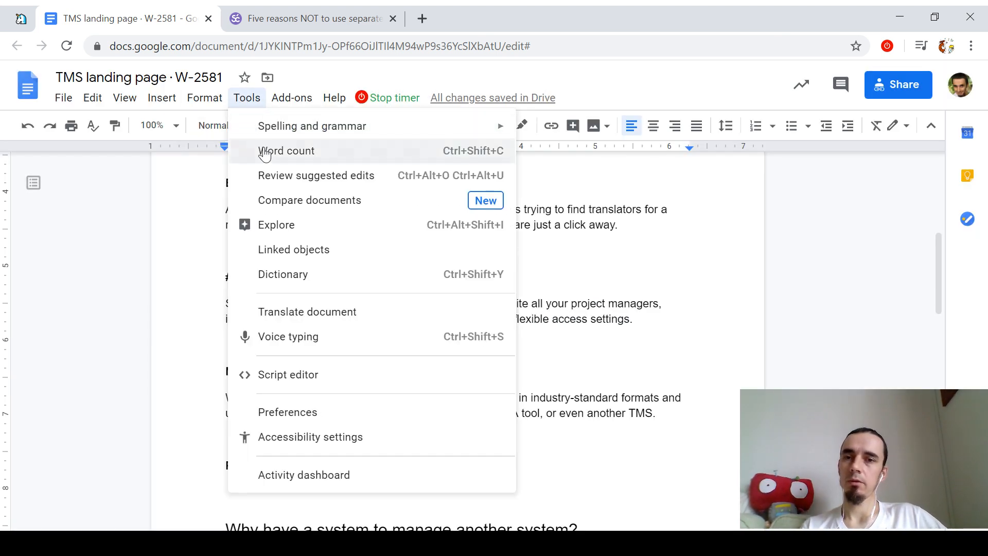
pyautogui.click(262, 148)
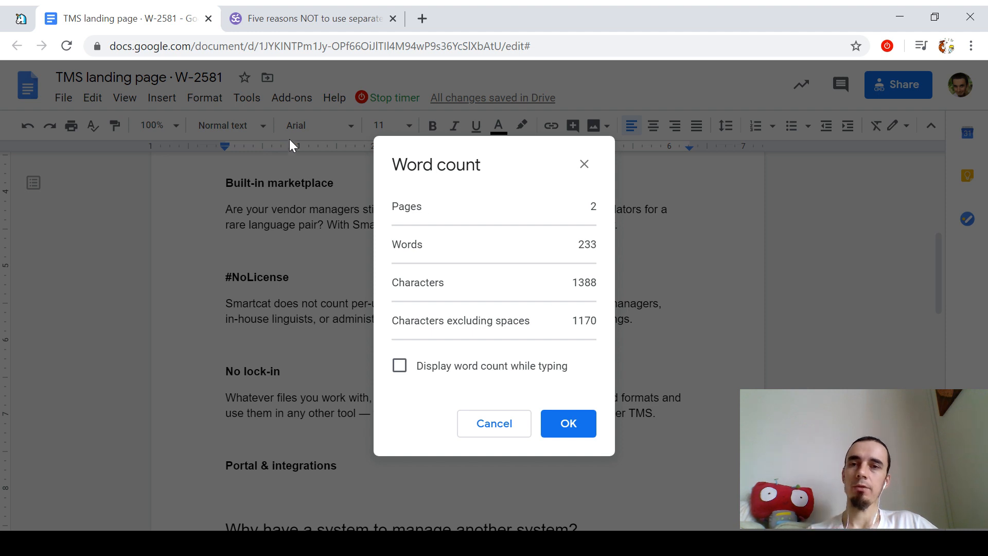
pyautogui.press('Escape')
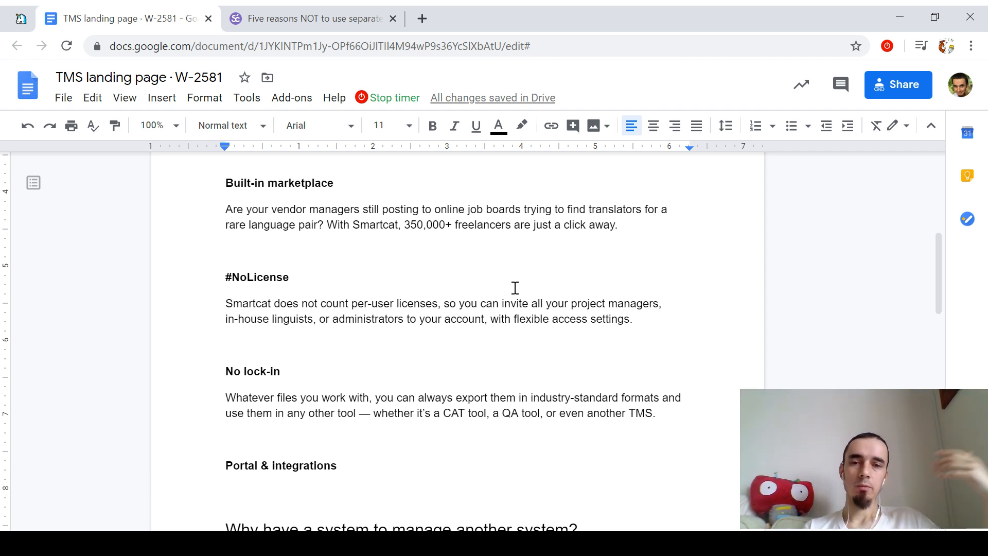
pyautogui.scroll(3, 294, 223)
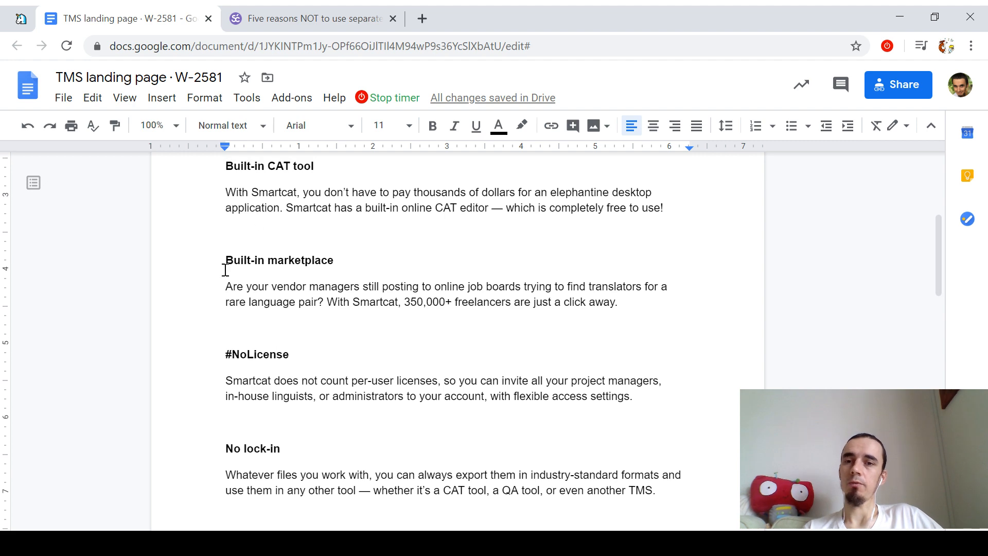
pyautogui.moveTo(225, 269); pyautogui.dragTo(618, 302)
pyautogui.scroll(1, 271, 271)
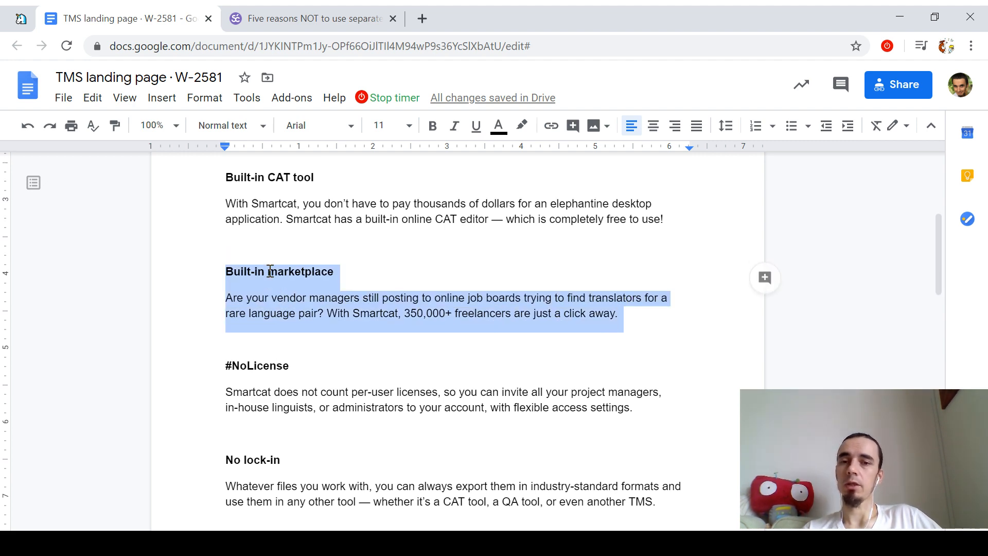
pyautogui.scroll(2, 270, 271)
pyautogui.moveTo(225, 242); pyautogui.dragTo(427, 324)
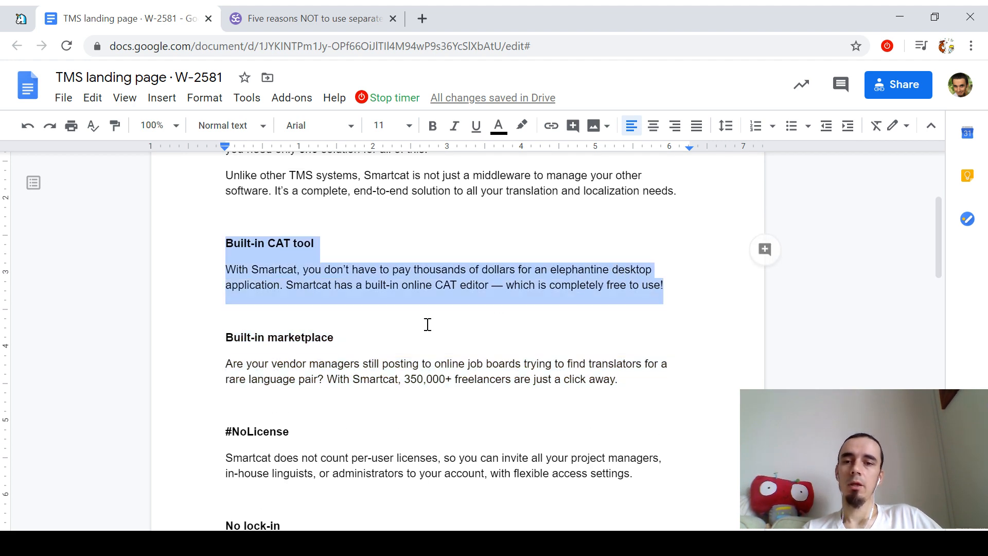
pyautogui.scroll(-5, 353, 335)
pyautogui.scroll(10, 353, 335)
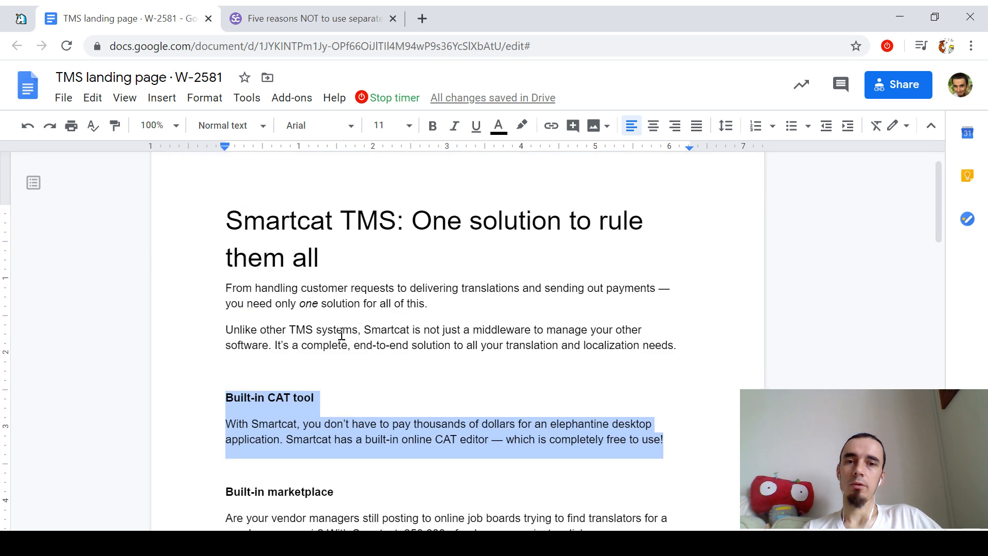
pyautogui.scroll(-3, 341, 336)
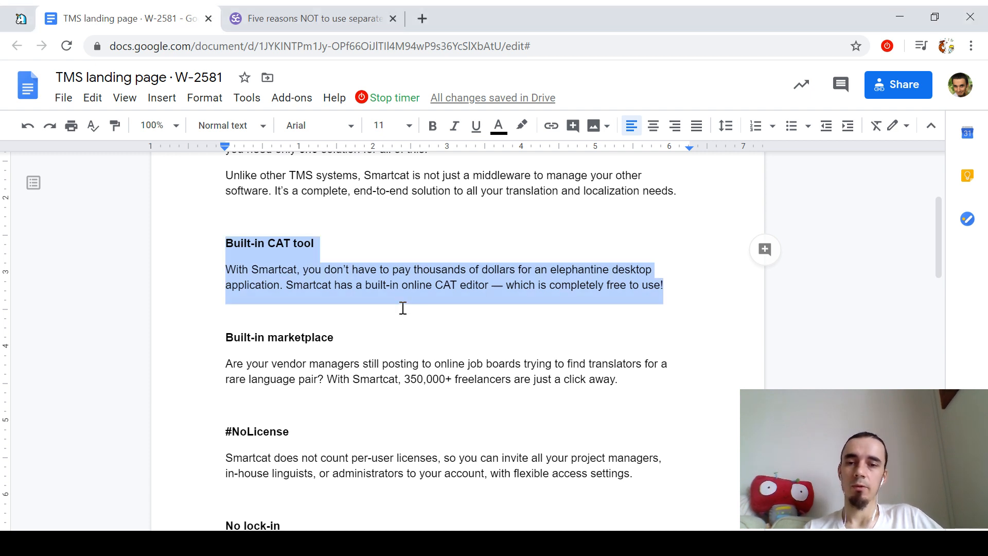
pyautogui.scroll(-3, 403, 307)
pyautogui.scroll(2, 403, 308)
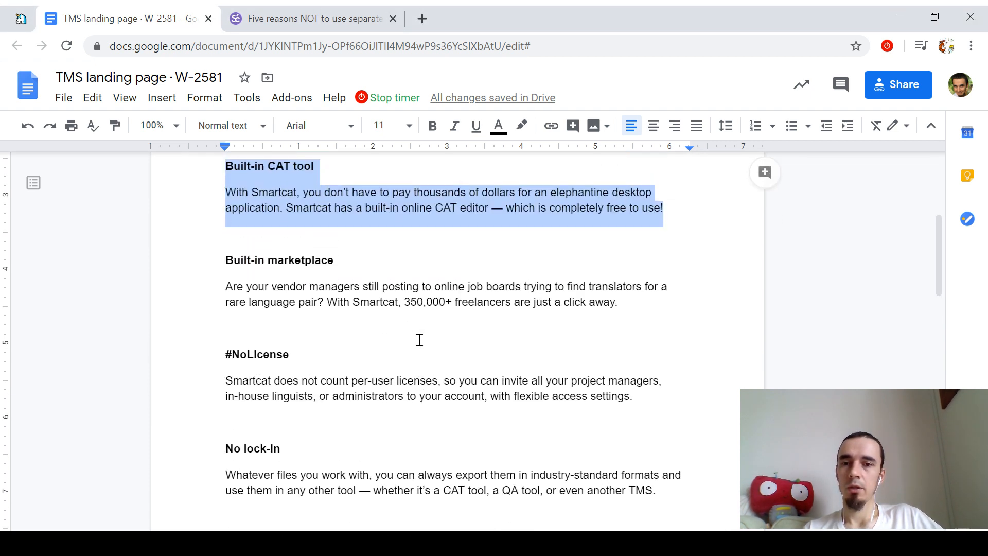
pyautogui.click(323, 344)
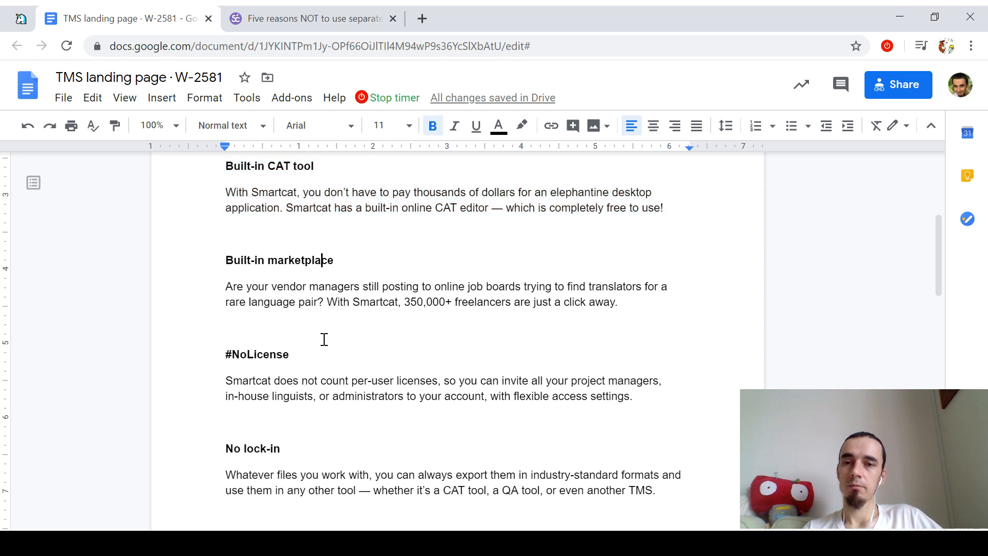
pyautogui.moveTo(305, 236); pyautogui.dragTo(296, 256)
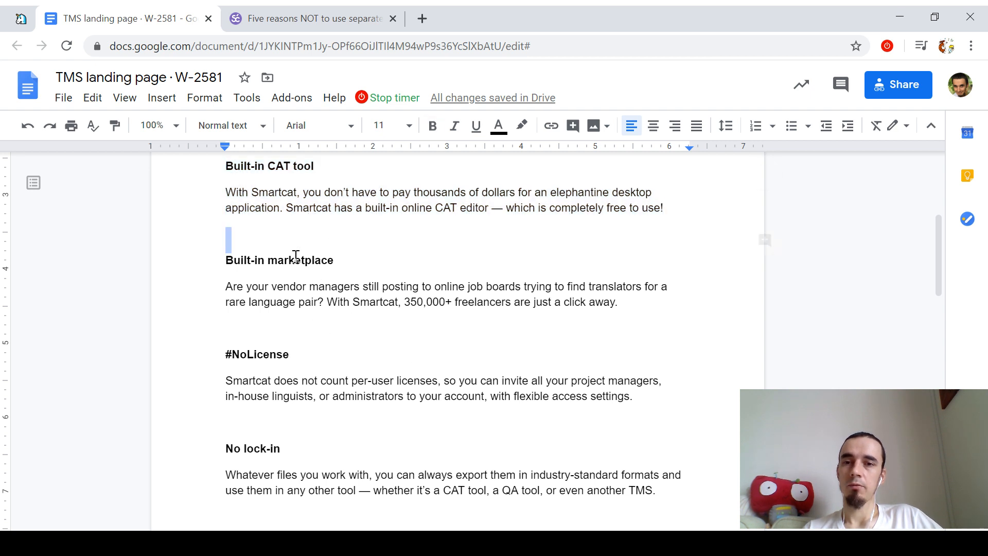
pyautogui.scroll(-3, 296, 256)
pyautogui.click(454, 359)
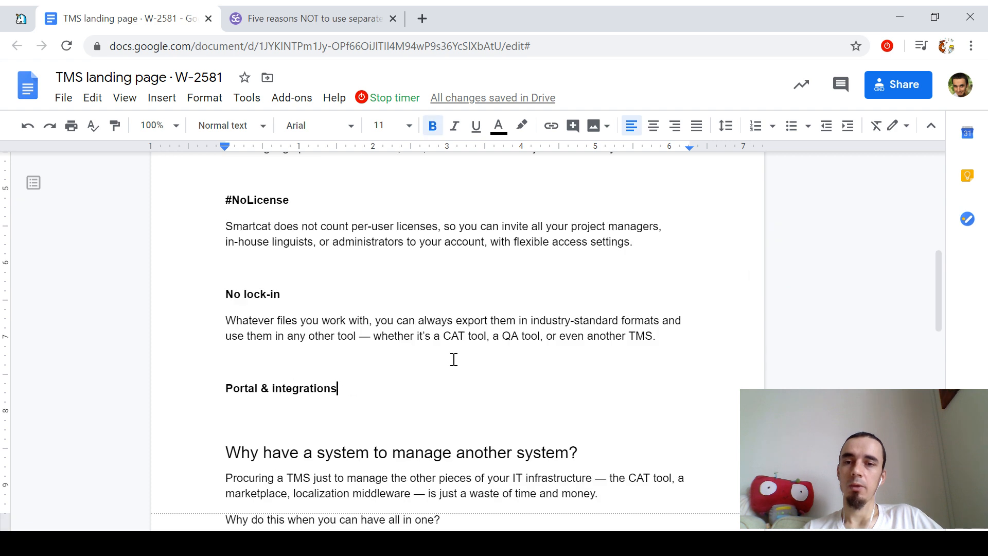
# Step: Delete the 'Why have a system' section and Portal & integrations heading, changing 'Start saving' to 'Sign up'
pyautogui.scroll(-2, 454, 360)
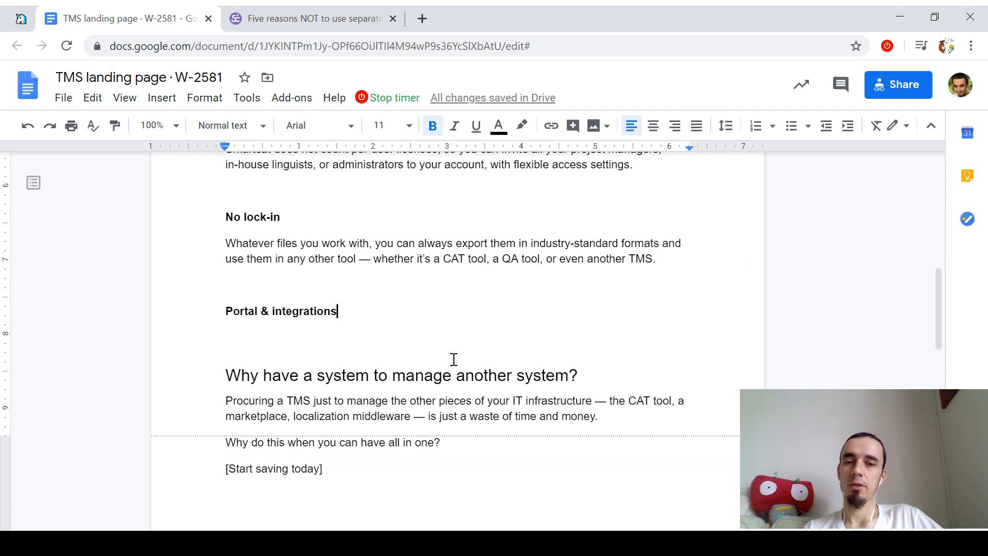
pyautogui.press('Down')
pyautogui.press('Down')
pyautogui.hotkey('shift', 'Down')
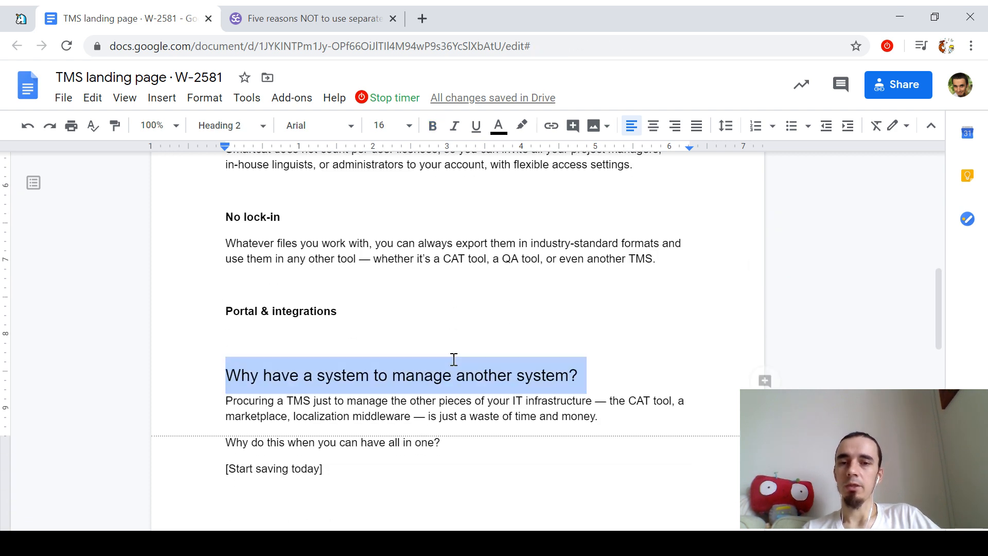
pyautogui.hotkey('shift', 'Down')
pyautogui.hotkey('shift', 'Down')
pyautogui.hotkey('shift', 'Down')
pyautogui.press('BackSpace')
pyautogui.hotkey('shift', 'Up')
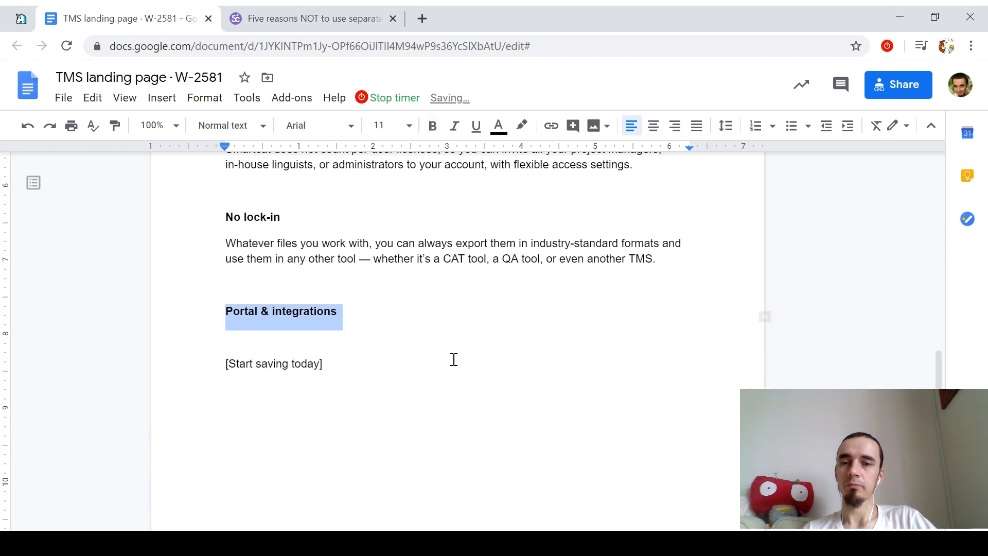
pyautogui.press('BackSpace')
pyautogui.press('Right')
pyautogui.hotkey('ctrl', 'shift', 'Right')
pyautogui.hotkey('ctrl', 'shift', 'Right')
pyautogui.write('Sign up')
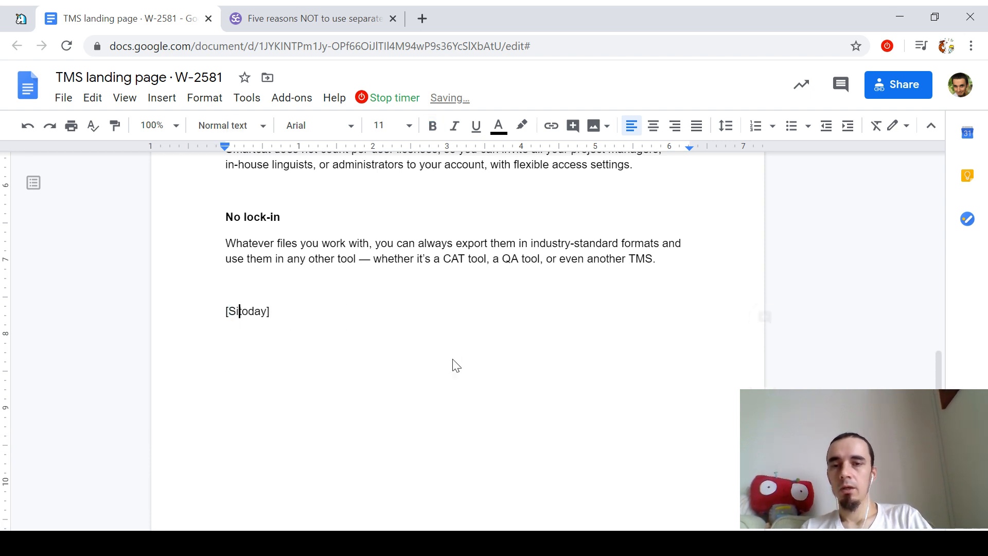
# Step: Check the document's word count, which shows 183 words
pyautogui.scroll(3, 455, 365)
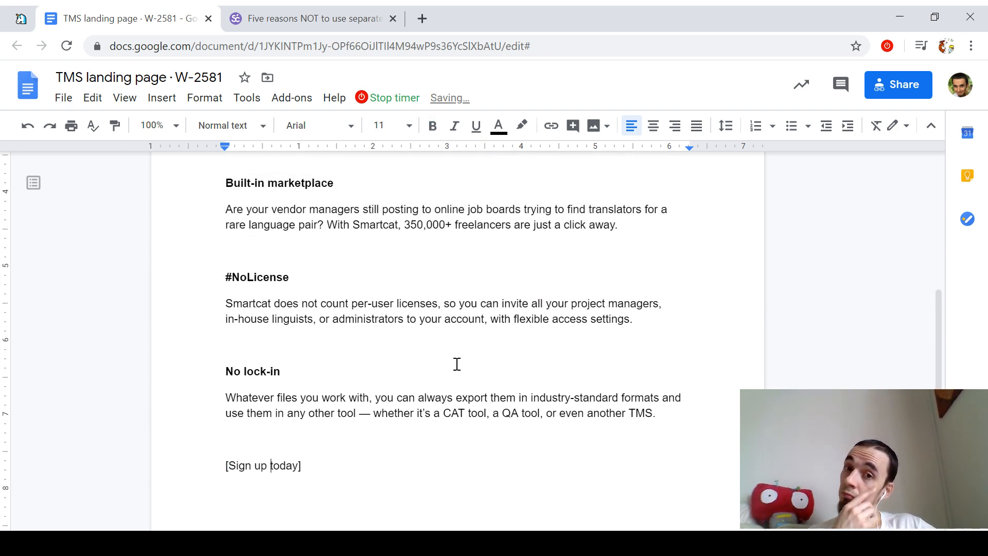
pyautogui.click(247, 98)
pyautogui.click(258, 147)
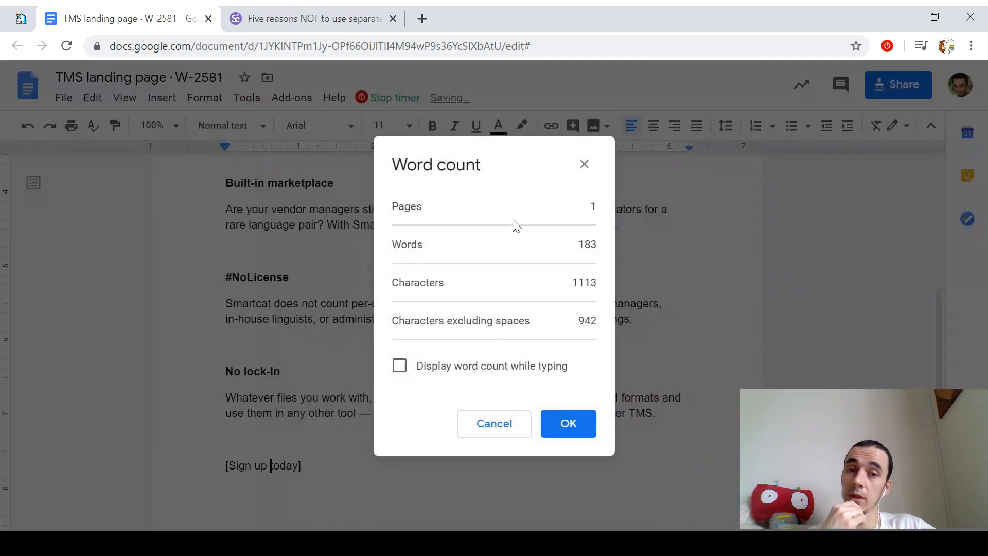
pyautogui.click(584, 164)
# Step: Add two blank lines after the [Sign up today] line
pyautogui.scroll(3, 455, 417)
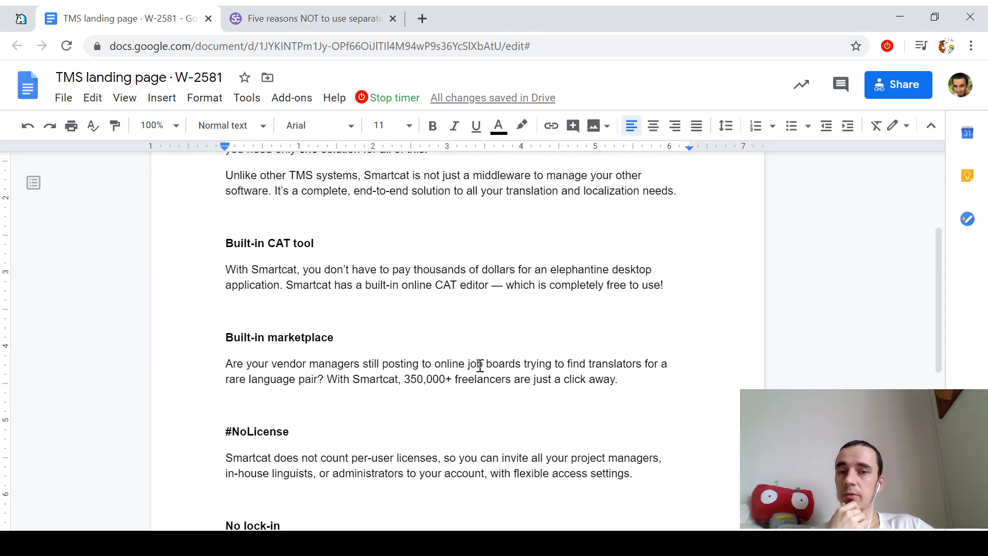
pyautogui.scroll(2, 480, 365)
pyautogui.scroll(-5, 484, 371)
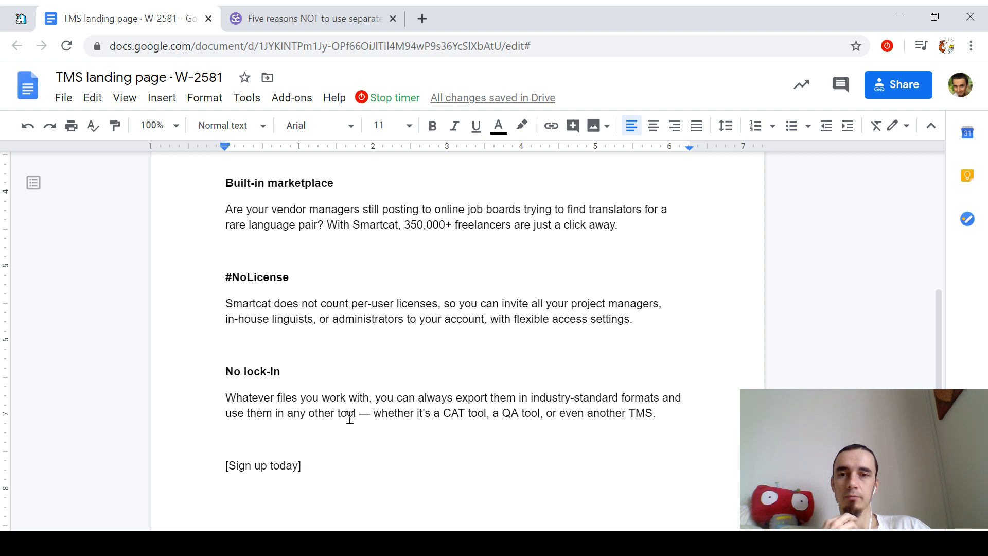
pyautogui.press('Return')
pyautogui.press('Return')
pyautogui.scroll(3, 437, 370)
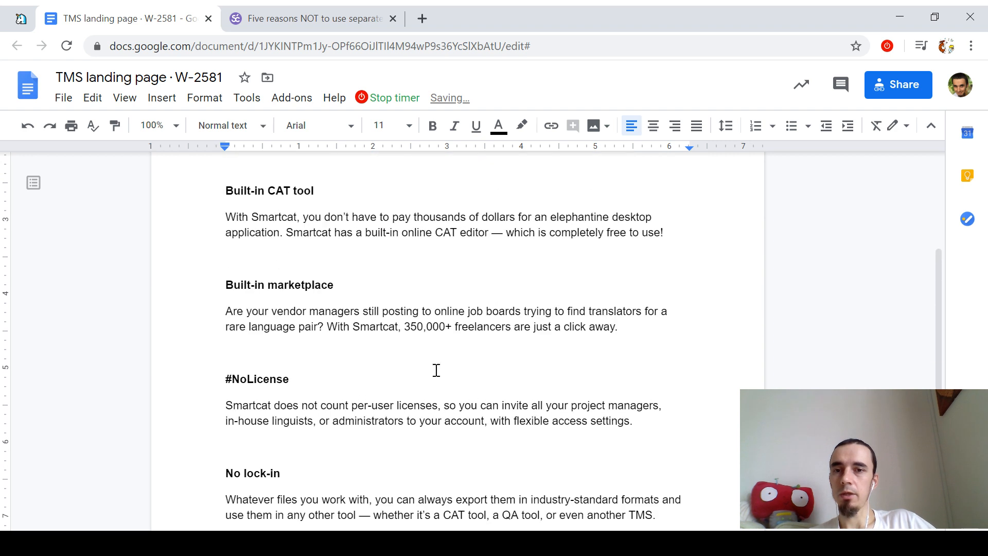
pyautogui.scroll(-5, 316, 242)
# Step: Add a Heading 2 titled 'How it works' on the new line
pyautogui.click(232, 126)
pyautogui.click(271, 335)
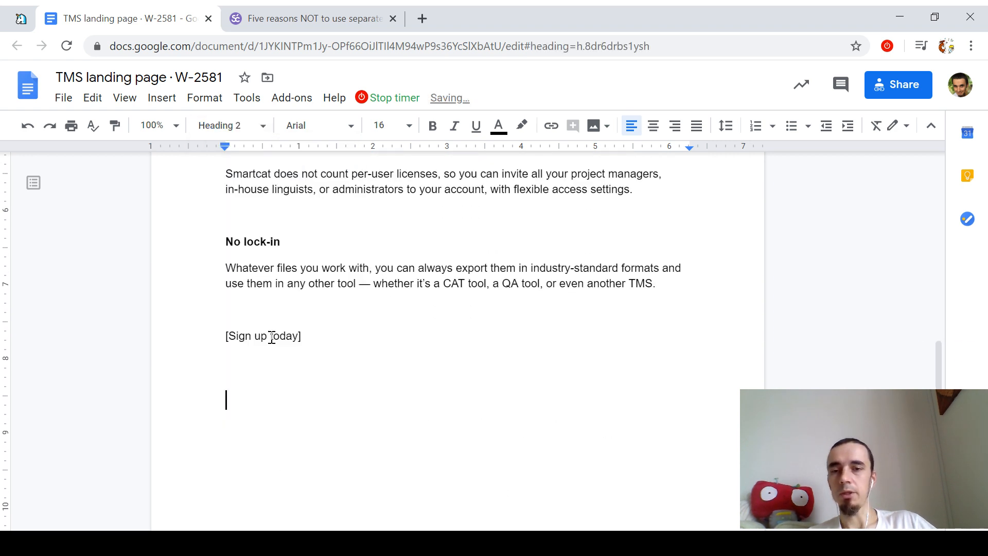
pyautogui.write('How it works')
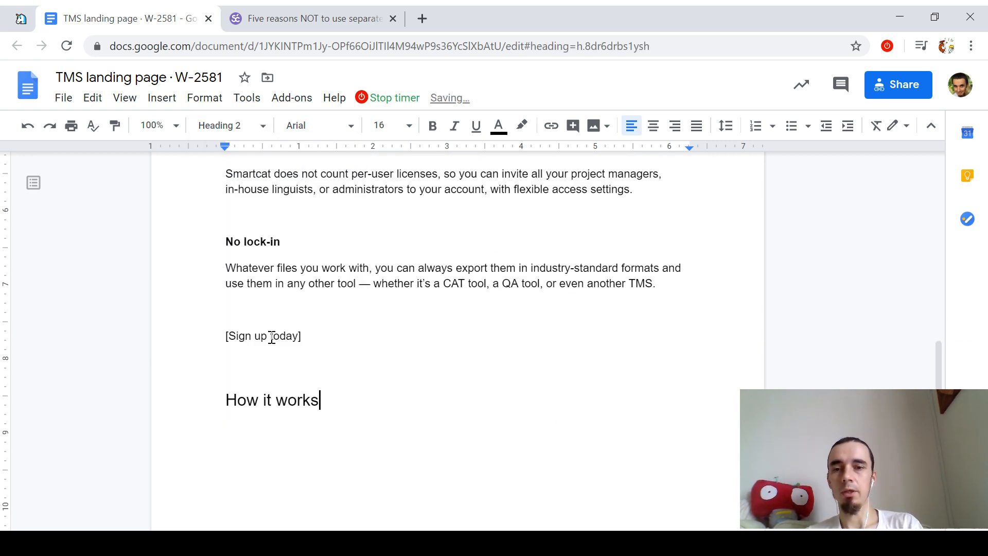
pyautogui.press('Return')
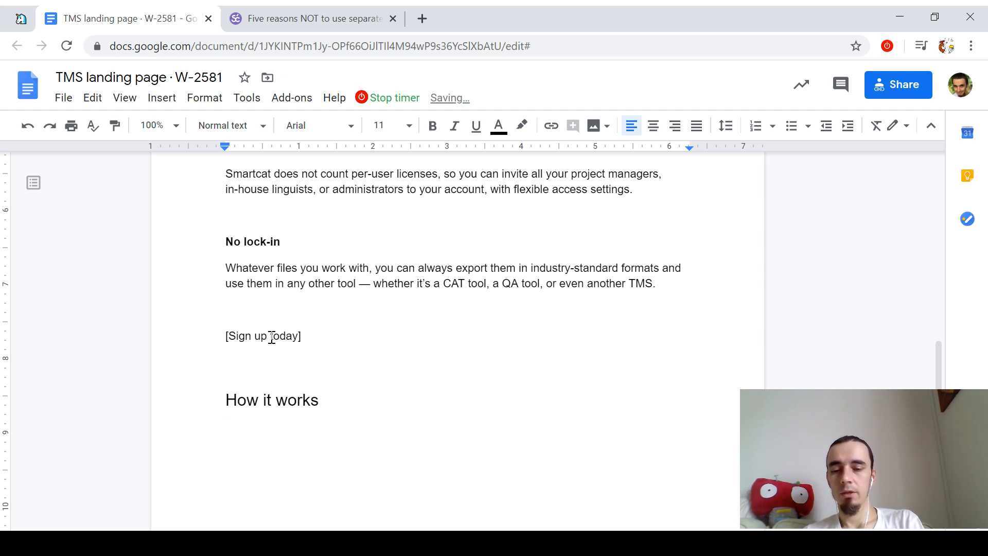
# Step: Apply Heading 3 to the line below, Built-in CAT tool and Built-in marketplace
pyautogui.click(225, 125)
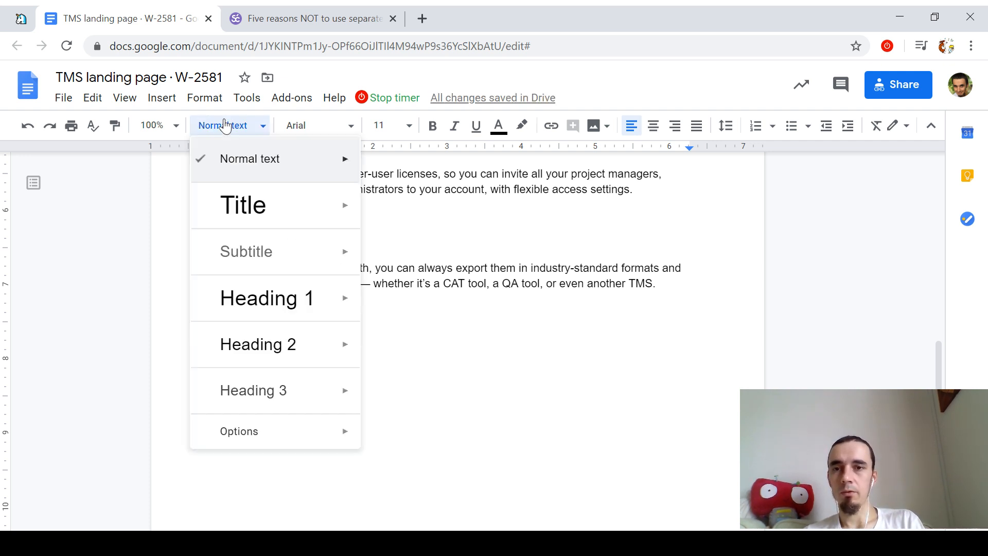
pyautogui.click(257, 391)
pyautogui.scroll(5, 278, 334)
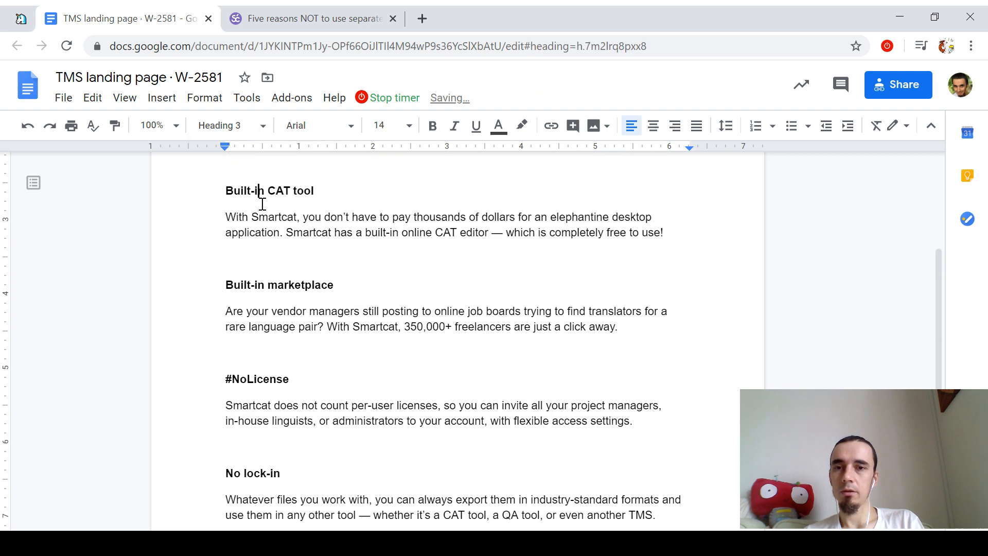
pyautogui.click(226, 125)
pyautogui.click(319, 355)
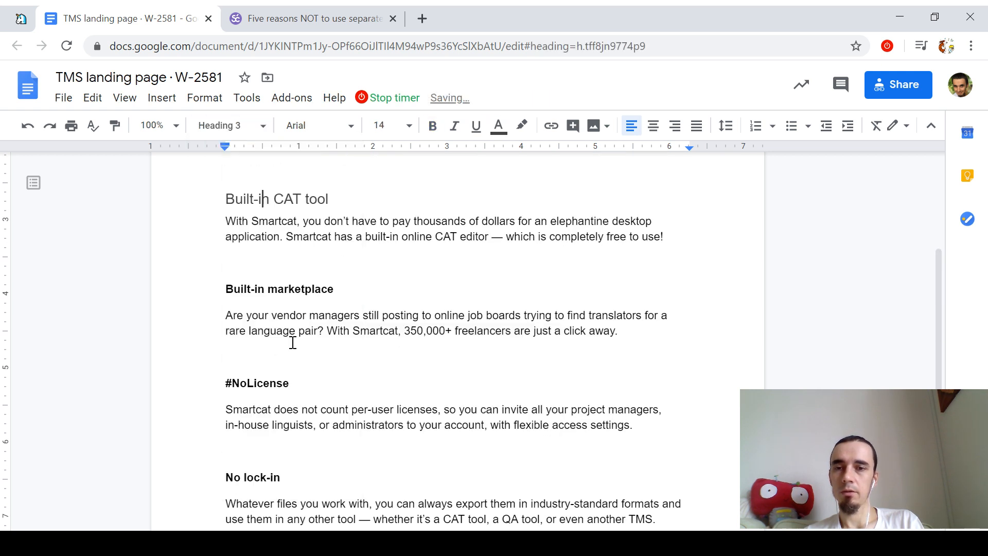
pyautogui.click(289, 287)
pyautogui.click(225, 125)
pyautogui.click(282, 389)
# Step: Make #NoLicense and No lock-in Heading 3 and show the document outline
pyautogui.click(284, 386)
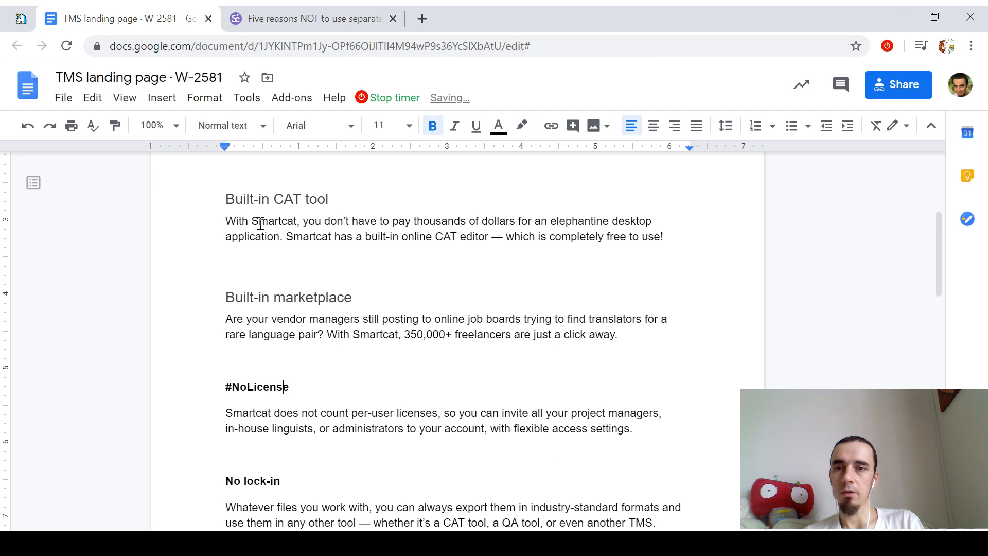
pyautogui.click(211, 128)
pyautogui.click(302, 389)
pyautogui.scroll(-2, 302, 389)
pyautogui.click(296, 408)
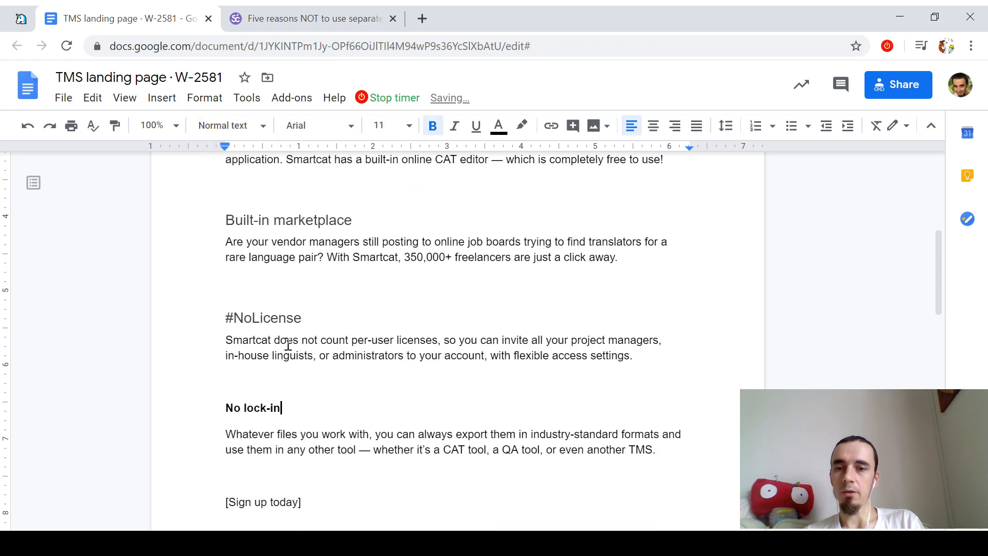
pyautogui.click(226, 125)
pyautogui.click(309, 402)
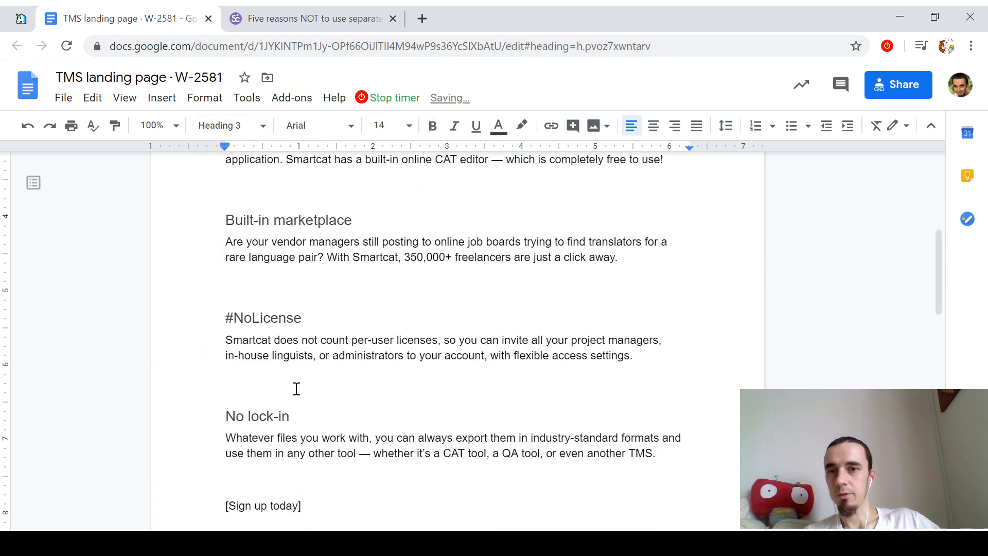
pyautogui.click(32, 183)
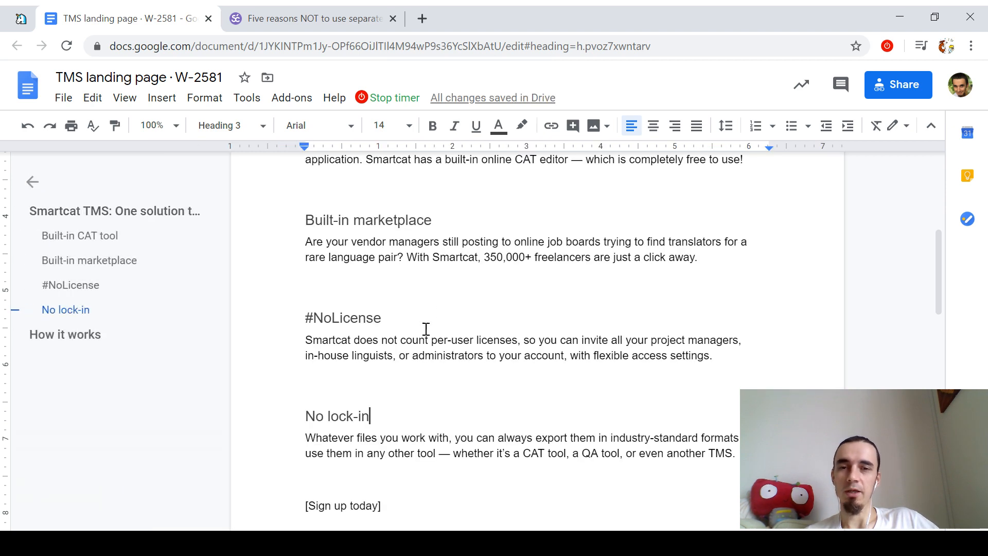
# Step: Add a new Heading 3 line directly below the 'How it works' heading
pyautogui.scroll(3, 426, 329)
pyautogui.scroll(3, 425, 327)
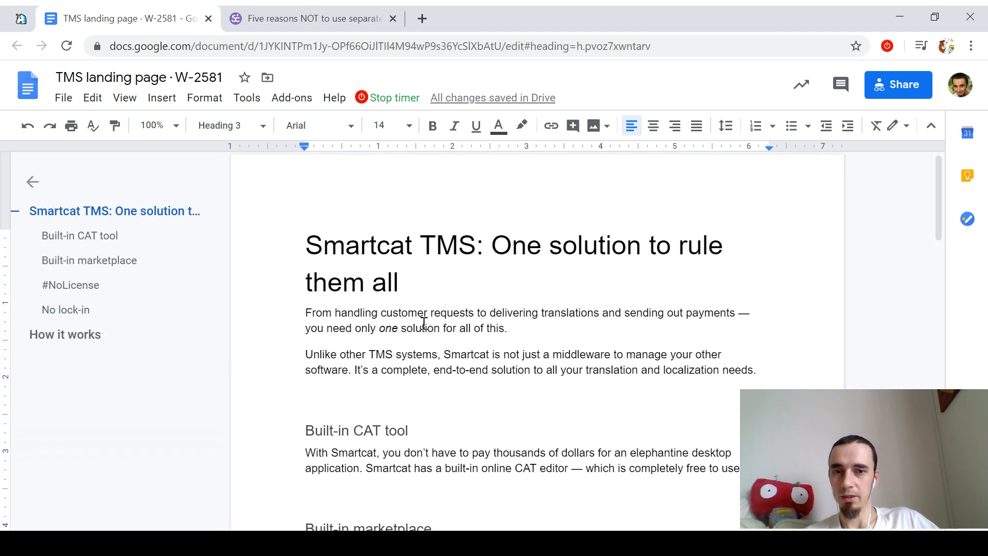
pyautogui.scroll(-15, 419, 316)
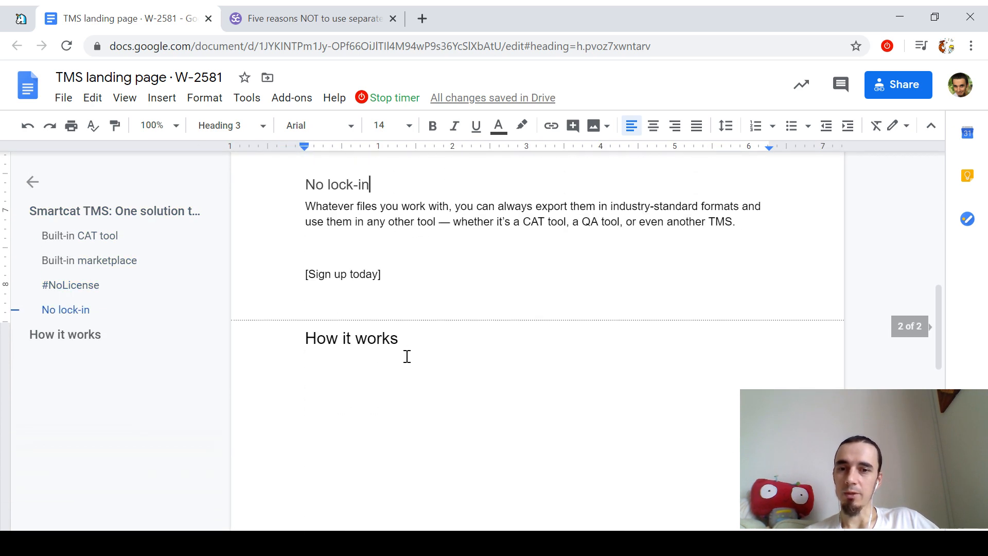
pyautogui.click(394, 355)
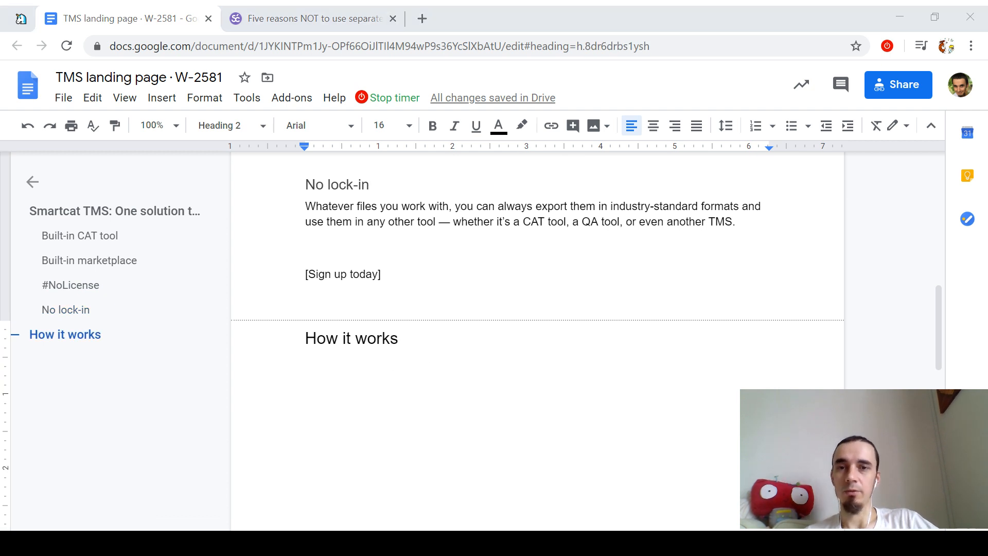
pyautogui.click(472, 356)
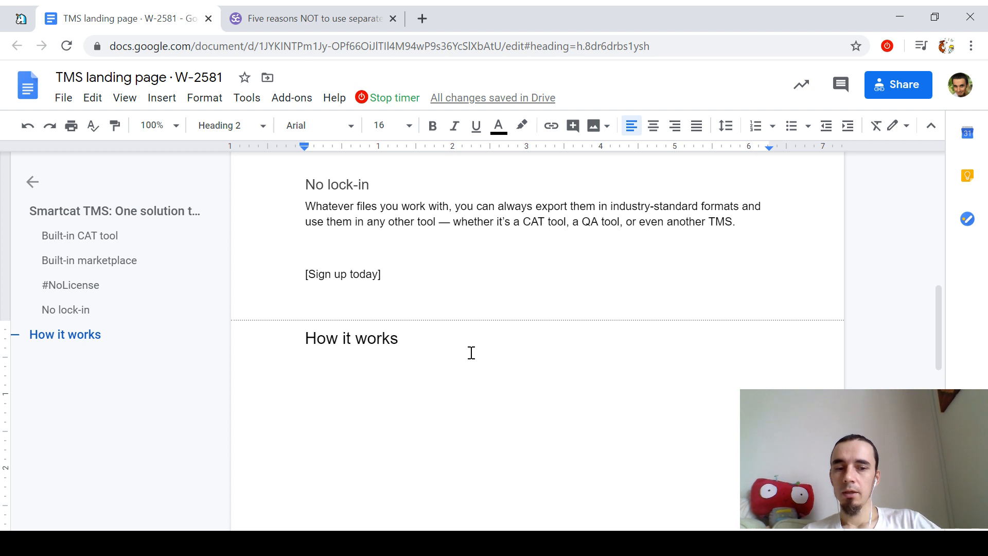
pyautogui.press('Return')
pyautogui.click(221, 126)
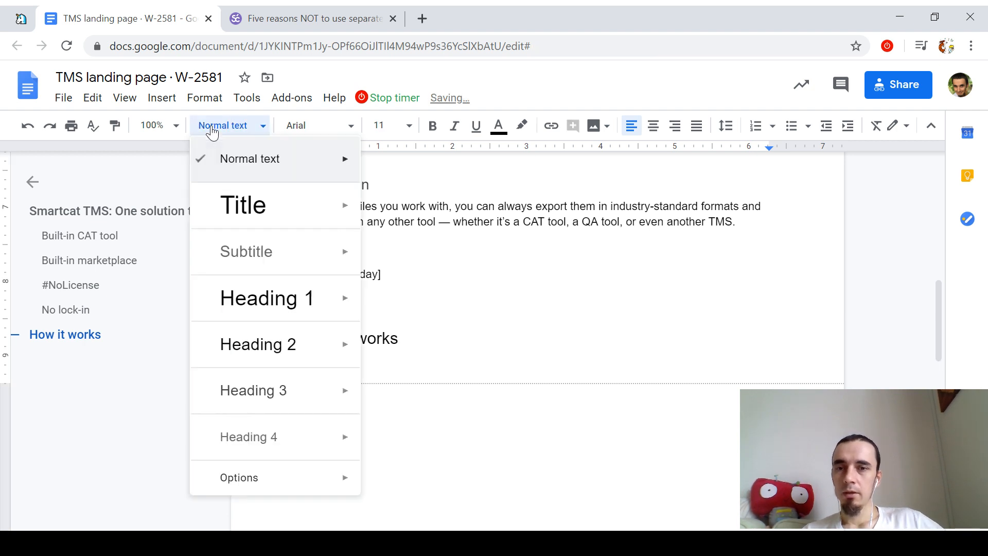
pyautogui.click(267, 393)
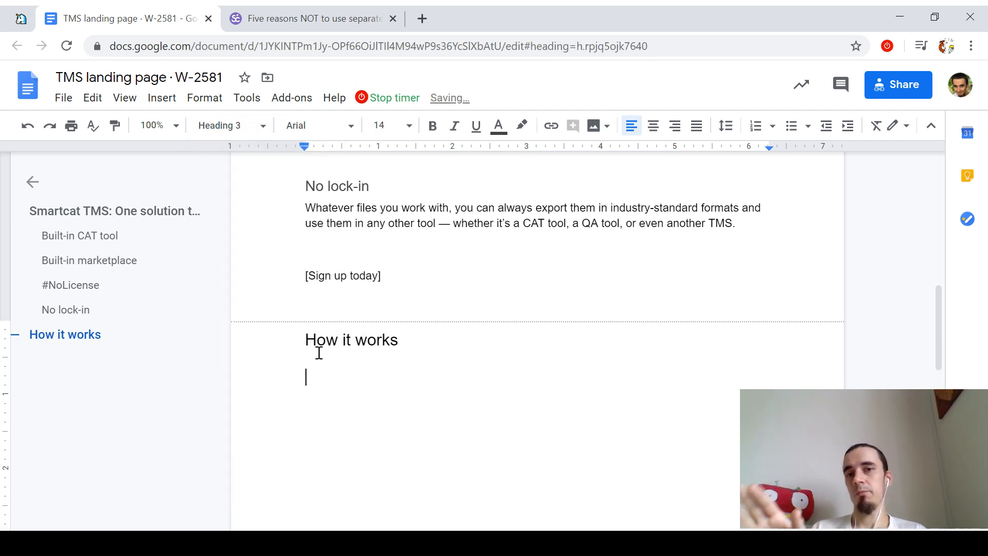
# Step: Select the title, opening paragraphs and Built-in CAT tool section, then return to the empty line
pyautogui.scroll(15, 426, 337)
pyautogui.scroll(1, 492, 356)
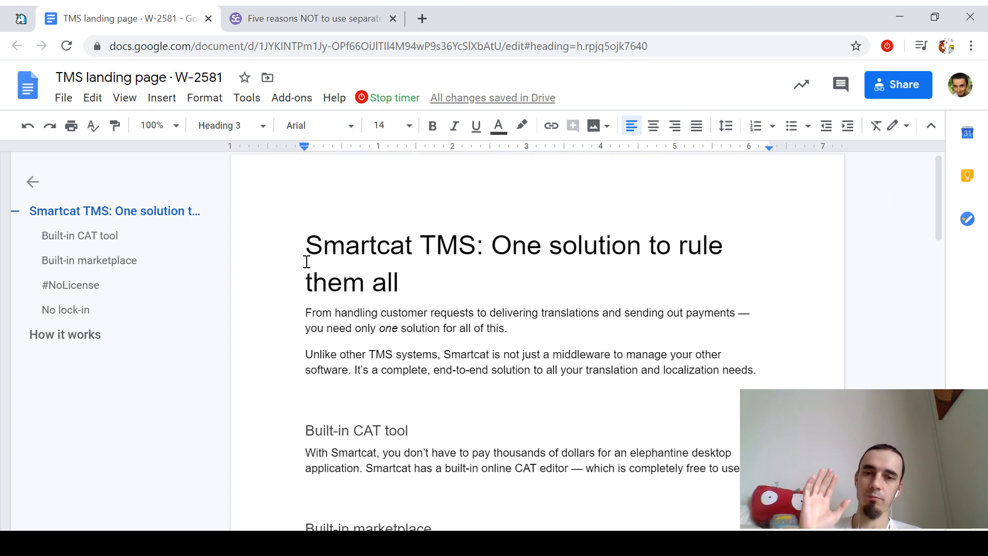
pyautogui.moveTo(307, 261); pyautogui.dragTo(496, 278)
pyautogui.moveTo(300, 310); pyautogui.dragTo(827, 372)
pyautogui.scroll(-5, 595, 319)
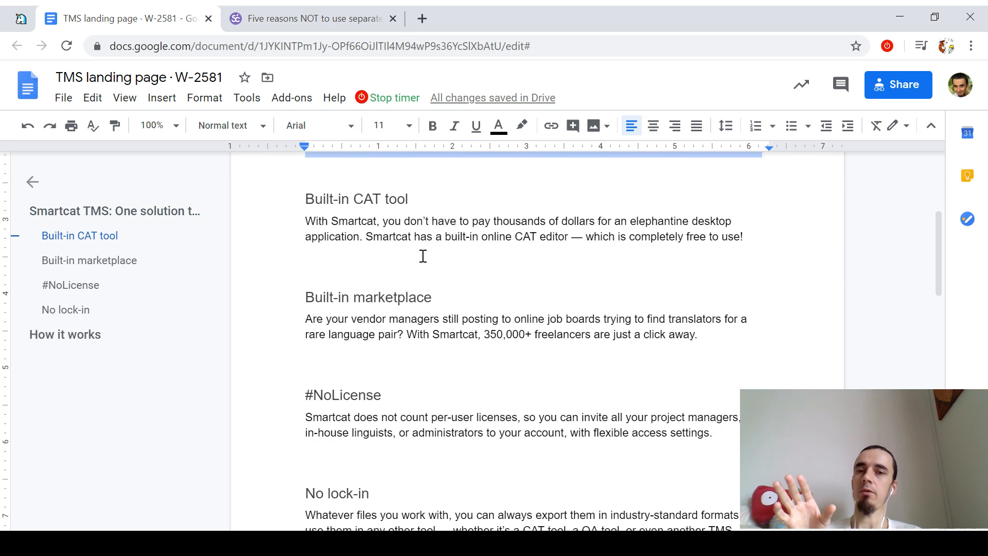
pyautogui.moveTo(280, 205); pyautogui.dragTo(360, 271)
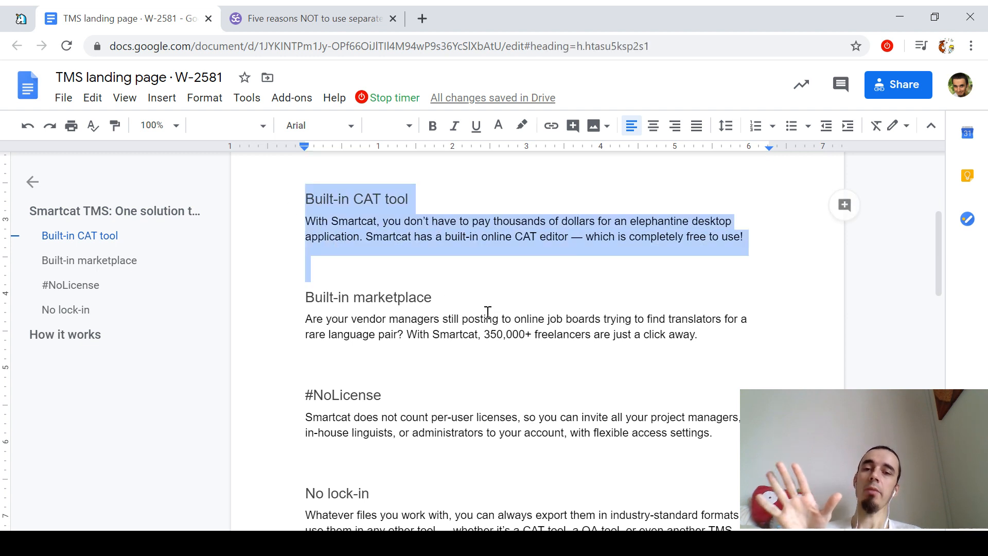
pyautogui.scroll(-3, 487, 312)
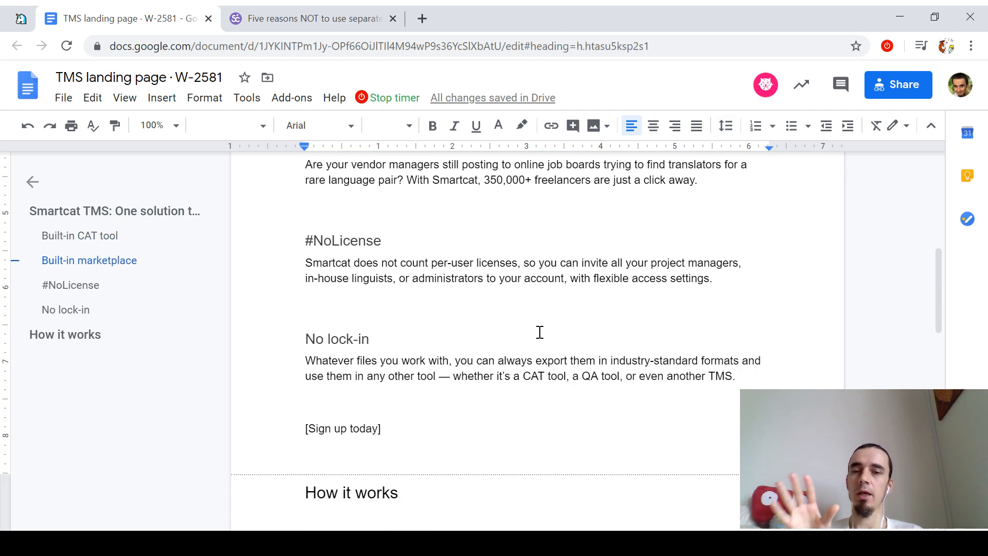
pyautogui.scroll(-2, 540, 332)
pyautogui.click(310, 452)
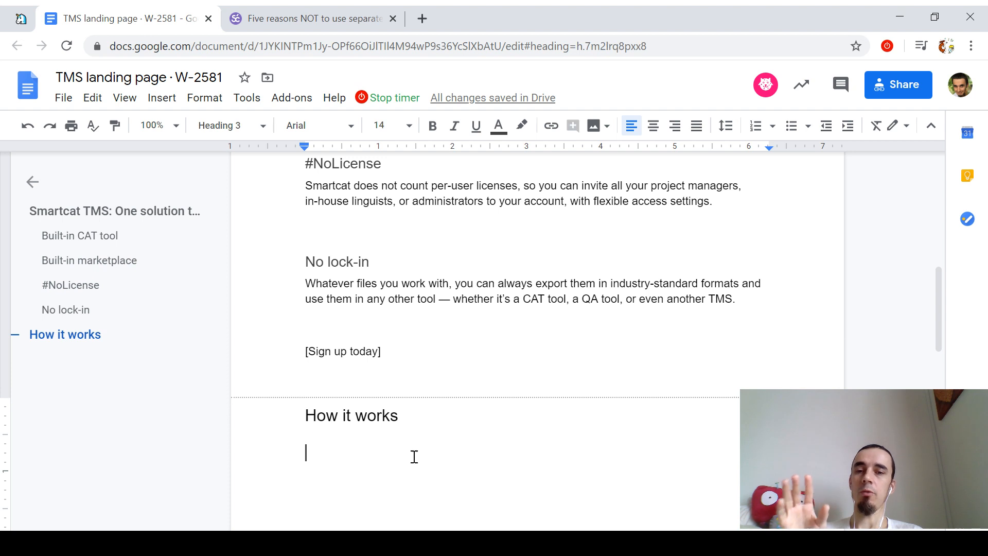
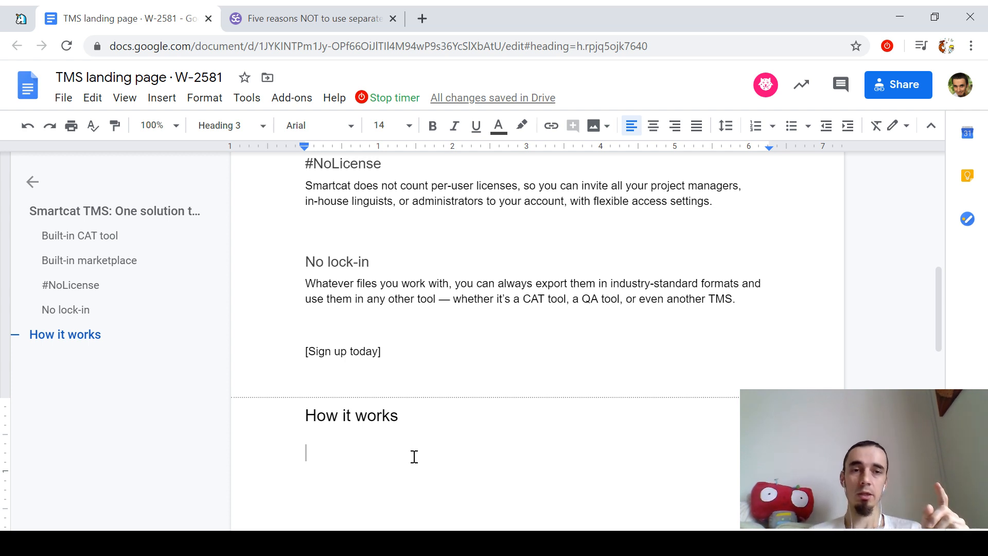
# Step: Start the Projects paragraph: the workspace is your main access point; create new projects, track existing ones
pyautogui.moveTo(391, 353); pyautogui.dragTo(302, 353)
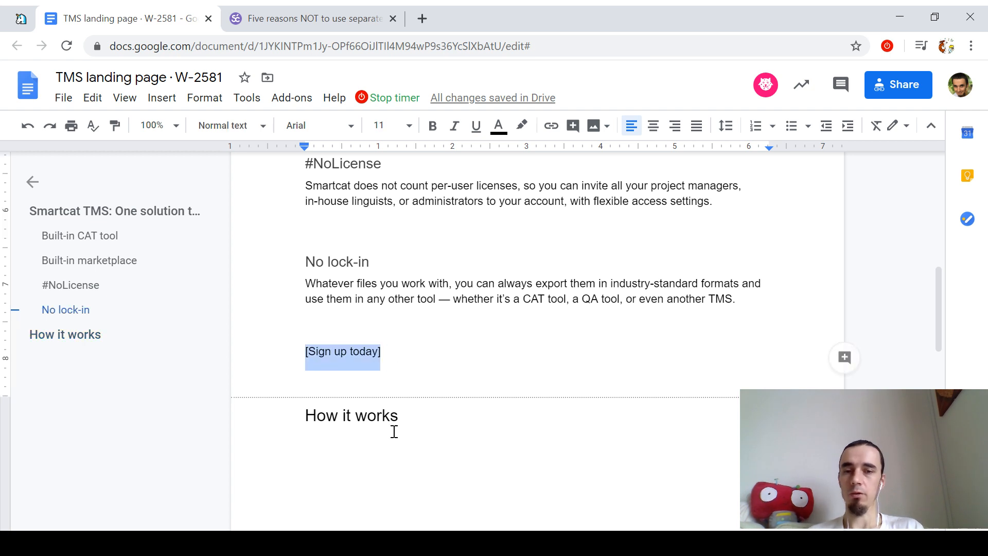
pyautogui.click(397, 448)
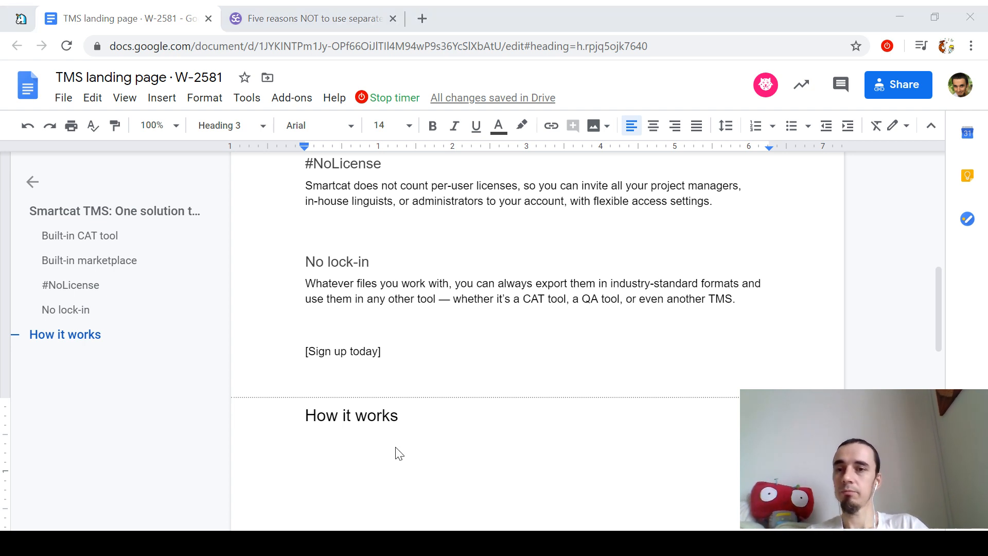
pyautogui.click(399, 453)
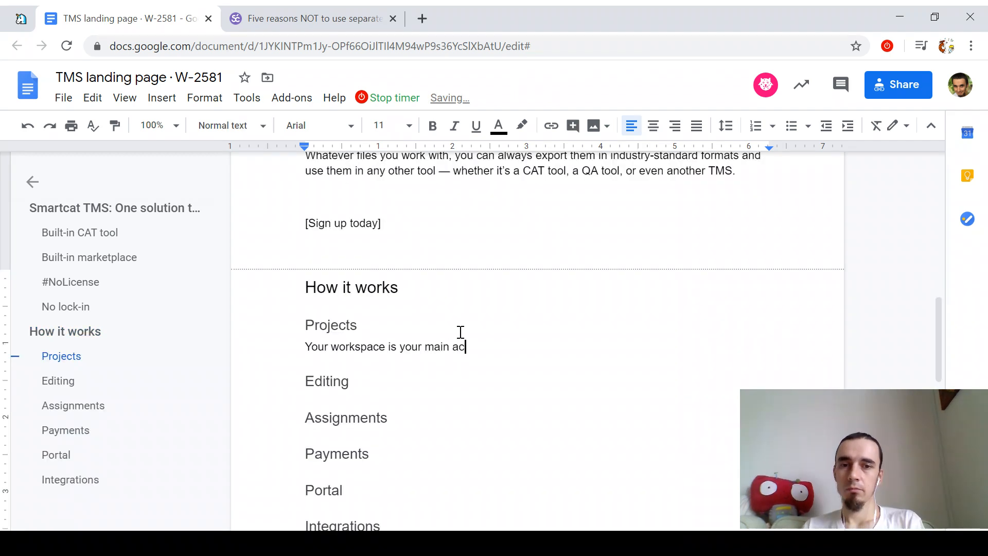
pyautogui.write('ce is your main access po')
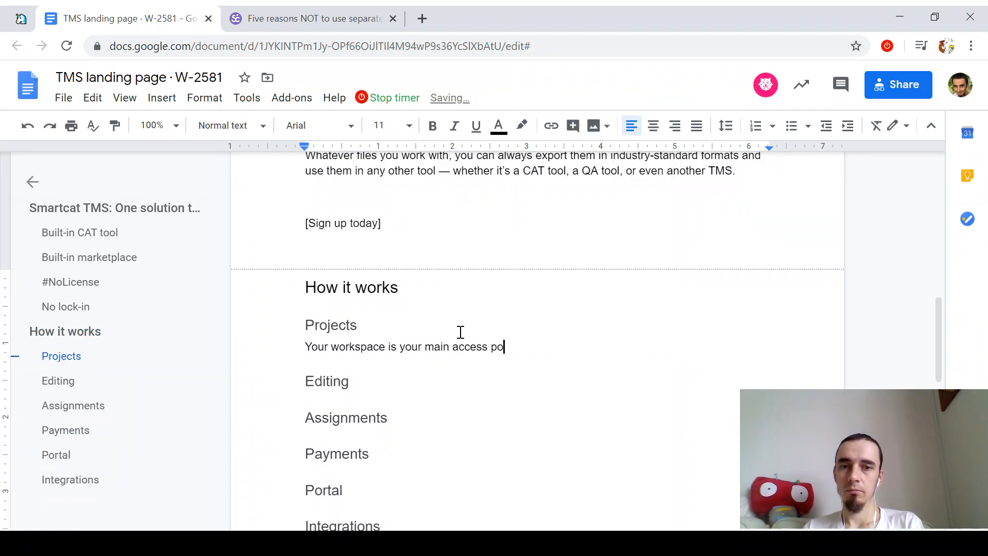
pyautogui.write('int to all your projects. ')
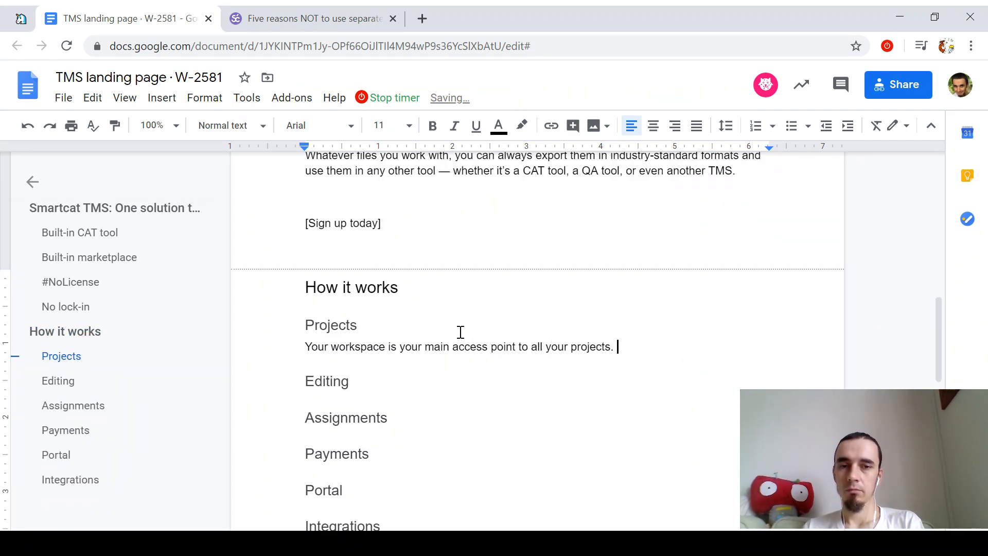
pyautogui.write('Here y')
pyautogui.hotkey('ctrl', 'shift', 'Left')
pyautogui.hotkey('ctrl', 'shift', 'Left')
pyautogui.press('Right')
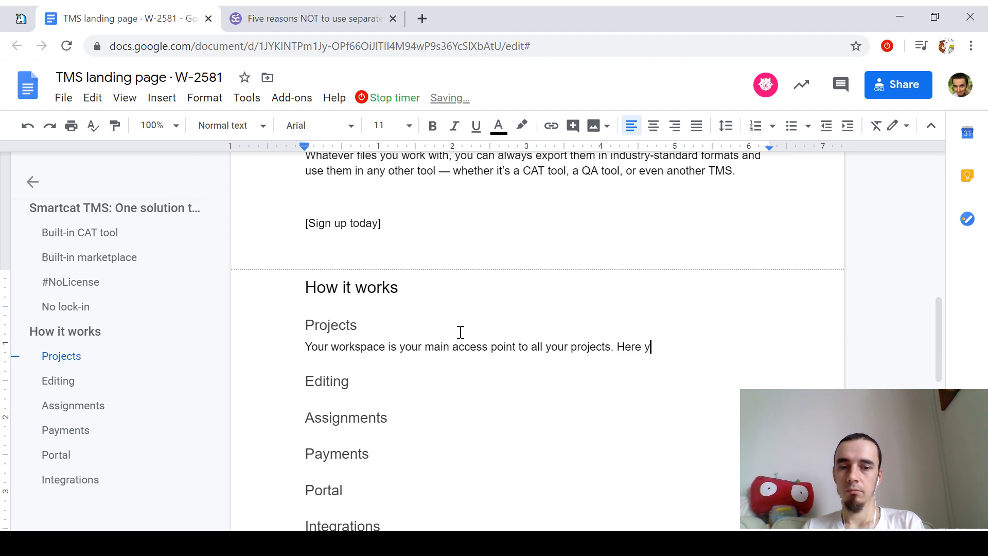
pyautogui.write('ou can')
pyautogui.hotkey('ctrl', 'shift', 'Left')
pyautogui.hotkey('ctrl', 'shift', 'Left')
pyautogui.hotkey('ctrl', 'shift', 'Left')
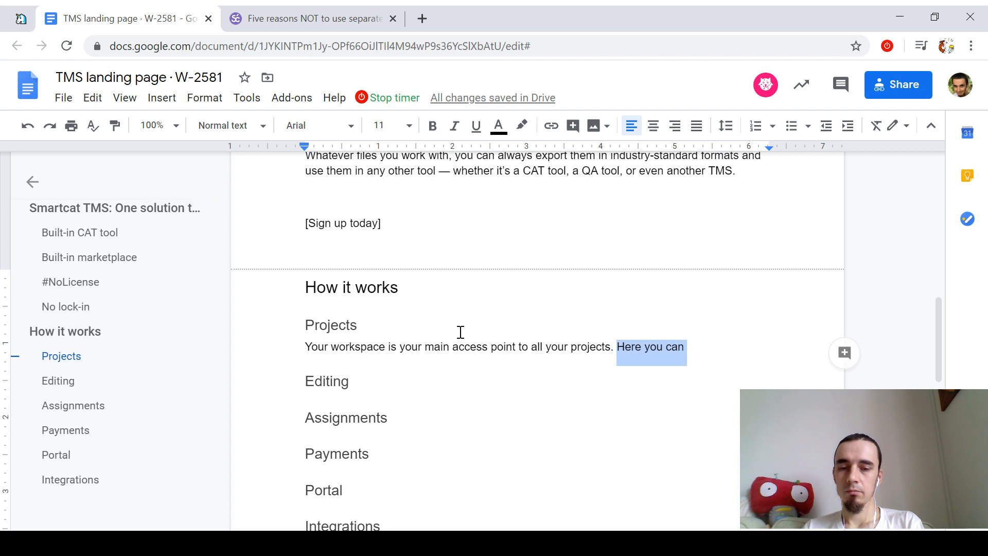
pyautogui.write('YOu can')
pyautogui.hotkey('ctrl', 'shift', 'Left')
pyautogui.hotkey('ctrl', 'shift', 'Left')
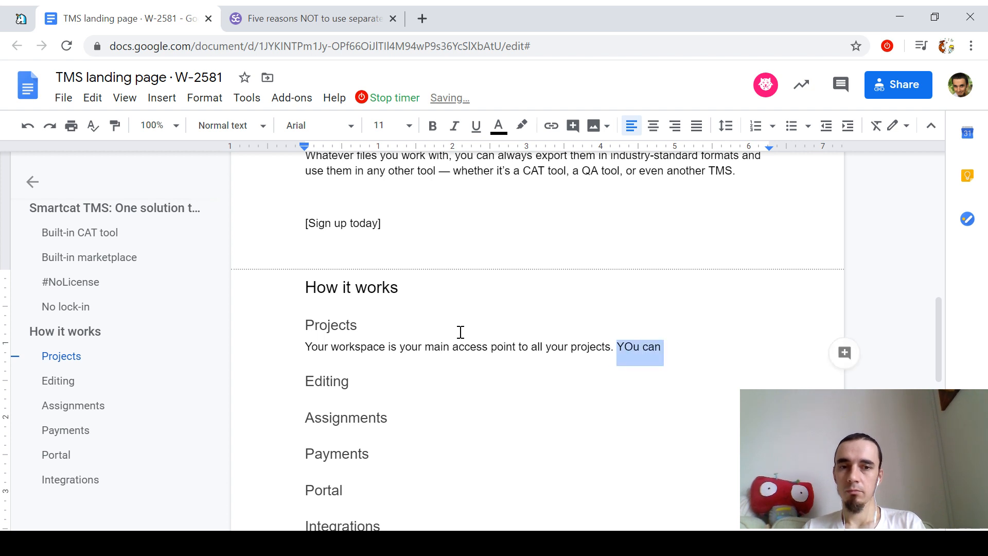
pyautogui.write('Create new ones, ')
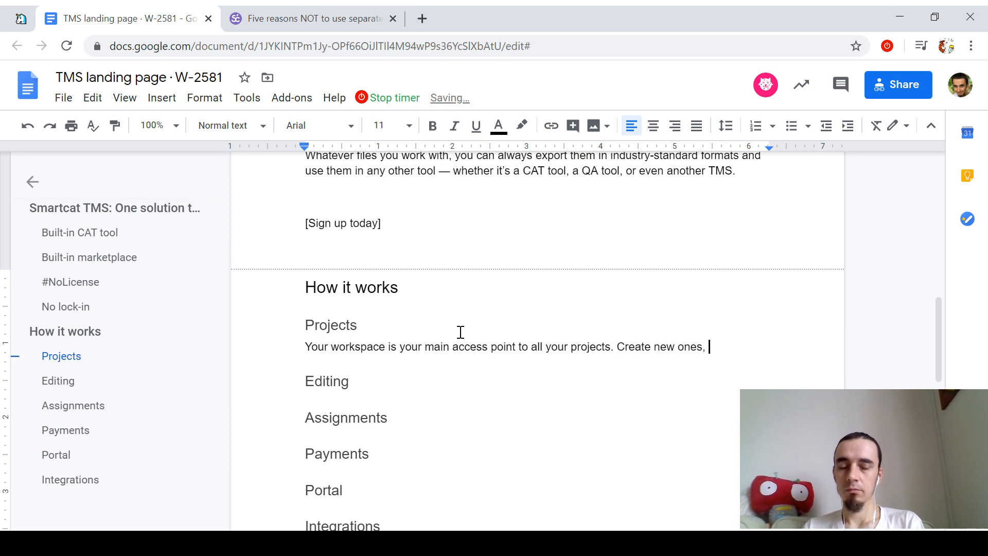
pyautogui.write('track the')
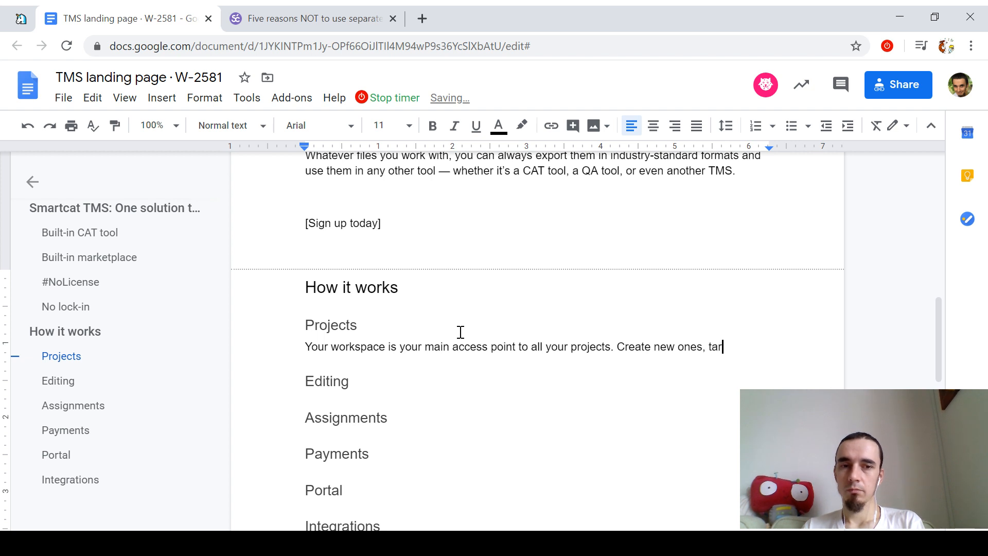
pyautogui.write(' st')
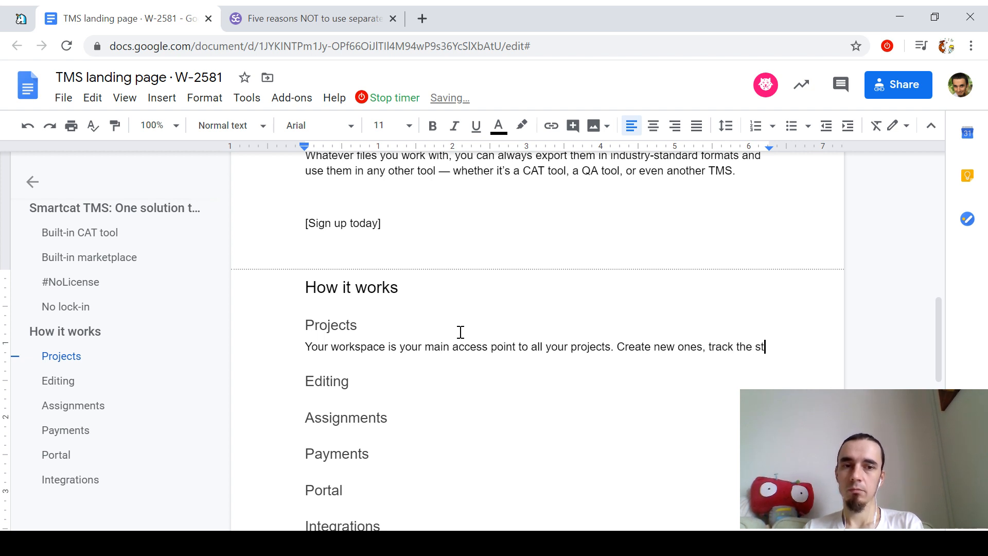
pyautogui.write('atus of existing ones')
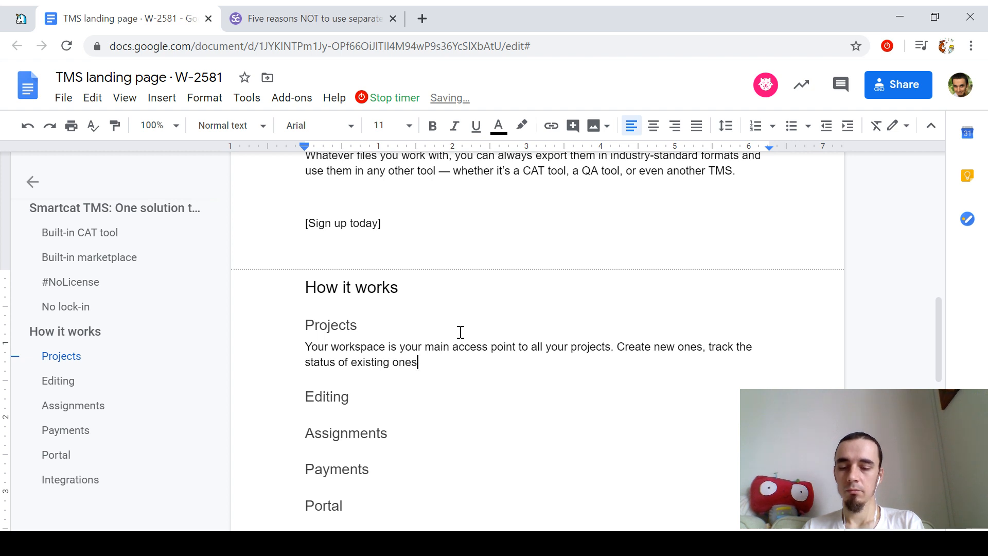
# Step: Reword it to 'main access point to handling your projects: creating, tracking, and so on.'
pyautogui.press('Up')
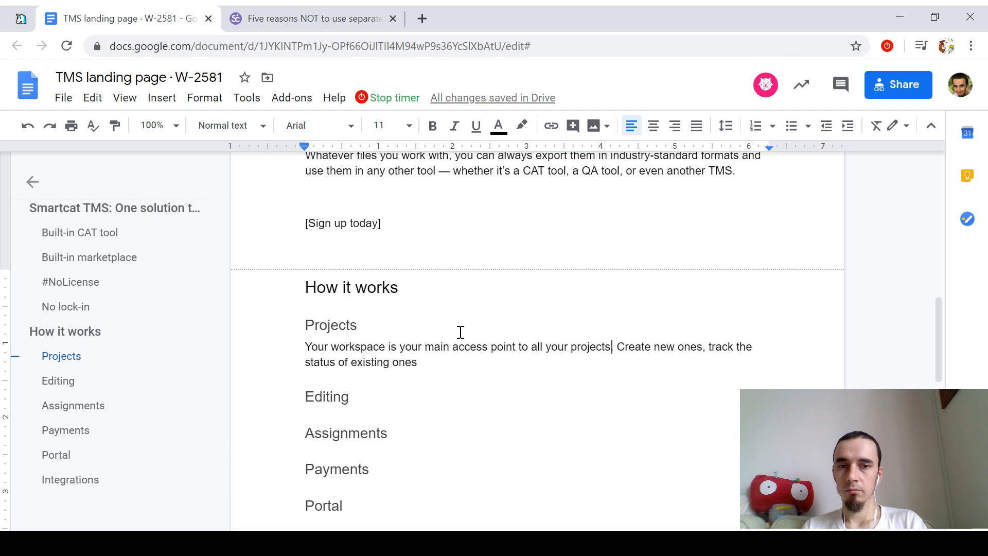
pyautogui.hotkey('ctrl', 'shift', 'Left')
pyautogui.hotkey('ctrl', 'shift', 'Left')
pyautogui.hotkey('ctrl', 'shift', 'Left')
pyautogui.write('handling')
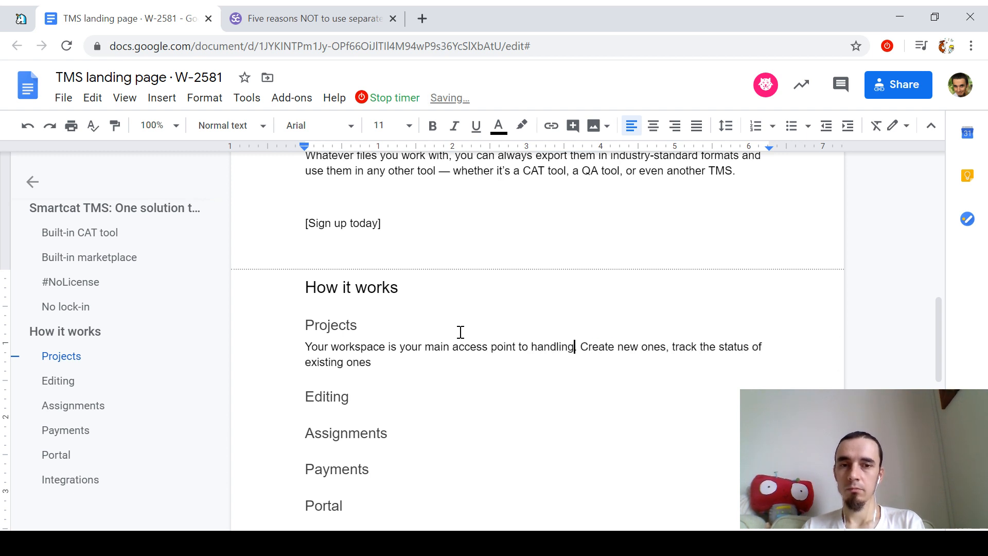
pyautogui.write(' your projects:')
pyautogui.press('Right')
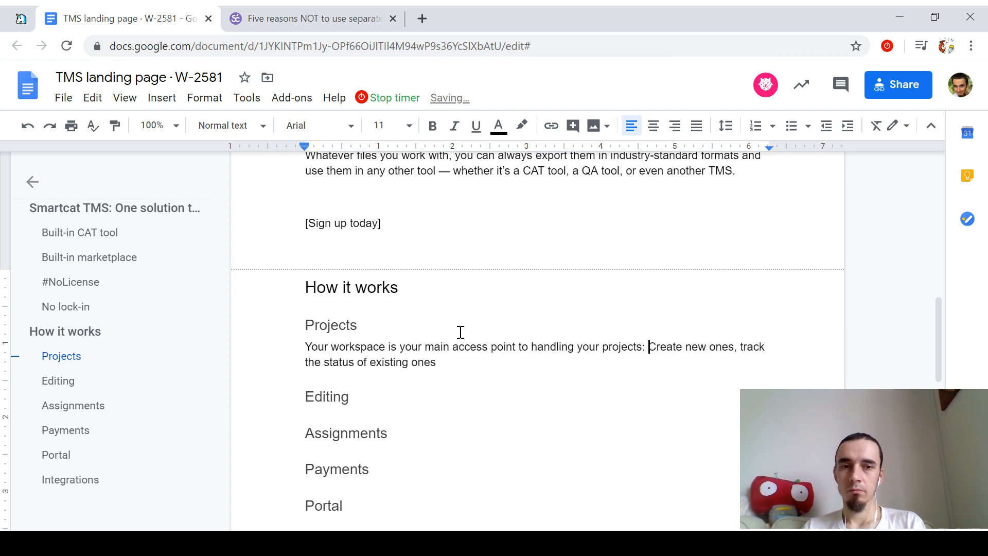
pyautogui.press('BackSpace')
pyautogui.write('c')
pyautogui.press('Right')
pyautogui.press('Right')
pyautogui.press('Right')
pyautogui.press('Right')
pyautogui.press('Right')
pyautogui.press('BackSpace')
pyautogui.write('ing')
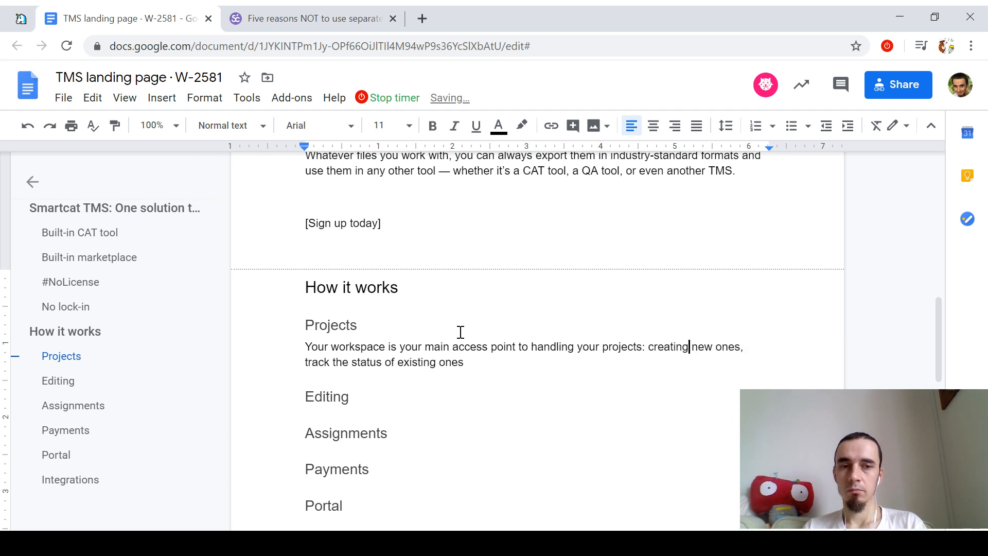
pyautogui.write('ing')
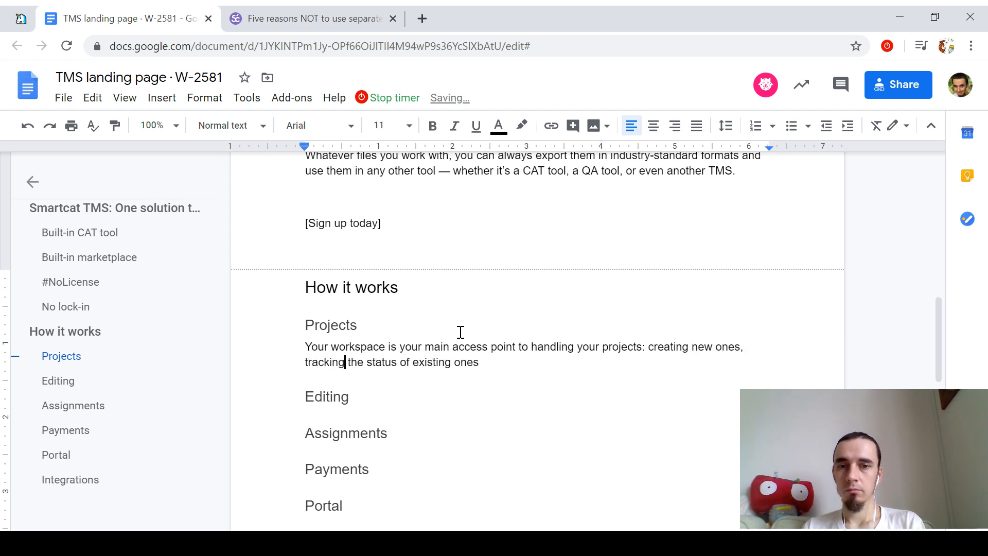
pyautogui.write(', and so on.')
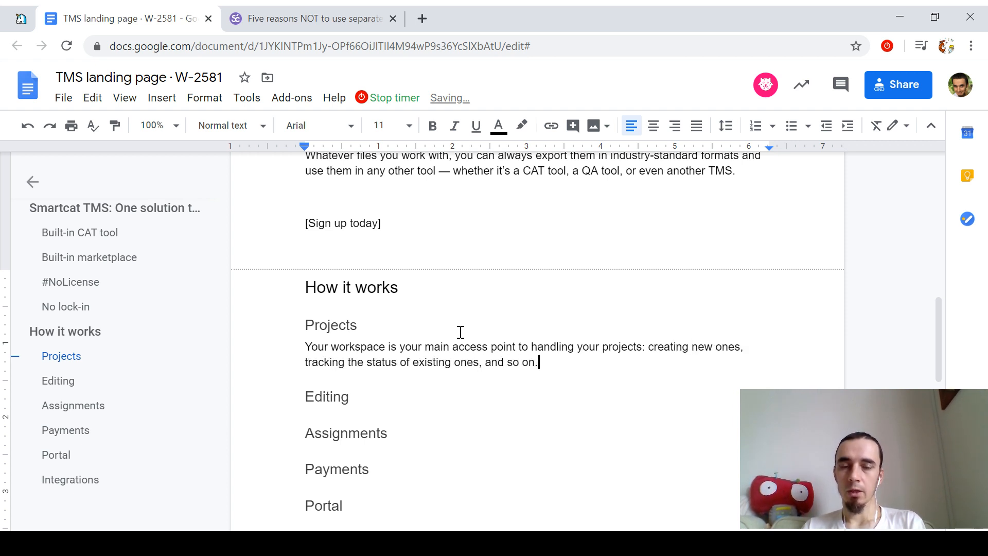
pyautogui.press('Return')
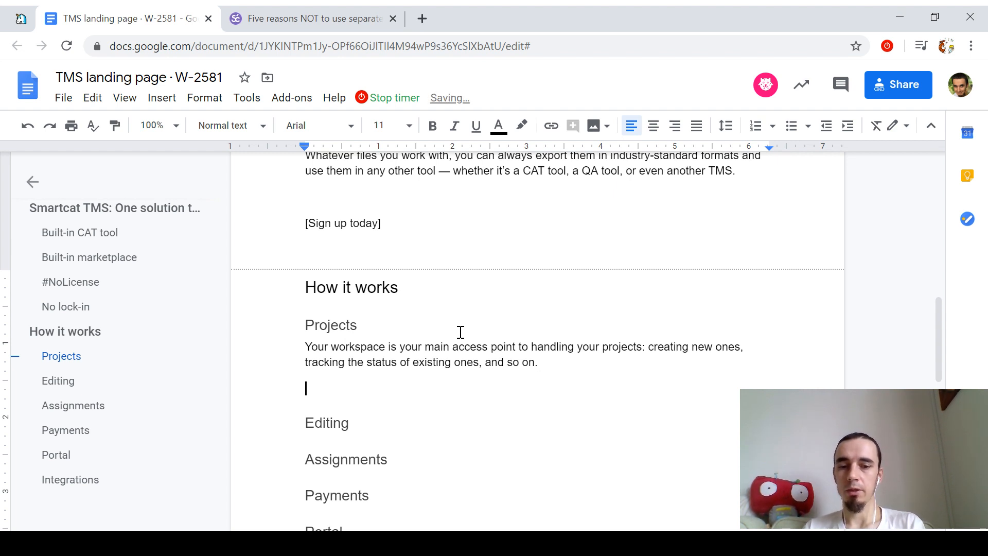
pyautogui.hotkey('ctrl', 't')
# Step: Open the Smartcat workspace in a new tab placed next to the document tab
pyautogui.write('works')
pyautogui.press('Down')
pyautogui.press('Down')
pyautogui.press('Down')
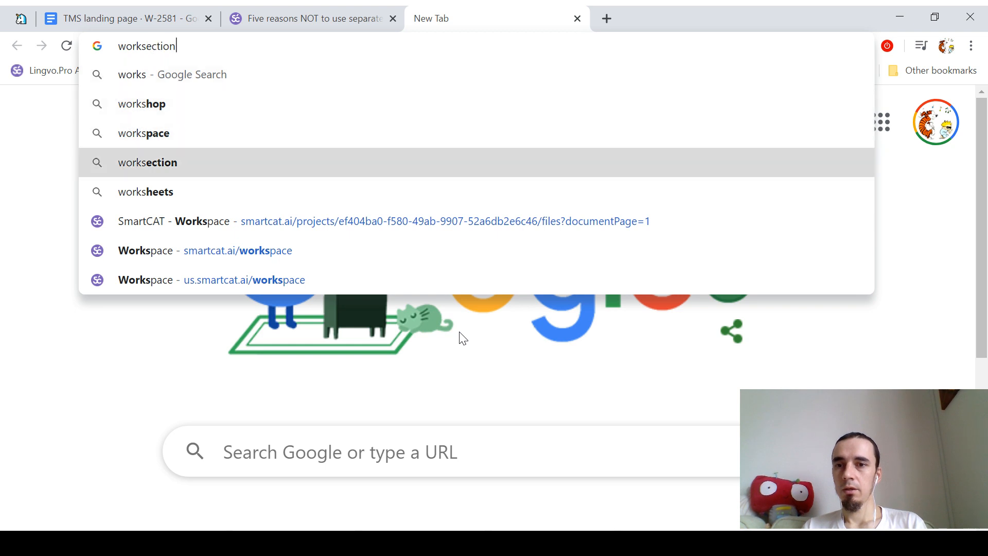
pyautogui.press('Down')
pyautogui.press('Down')
pyautogui.press('Down')
pyautogui.press('Return')
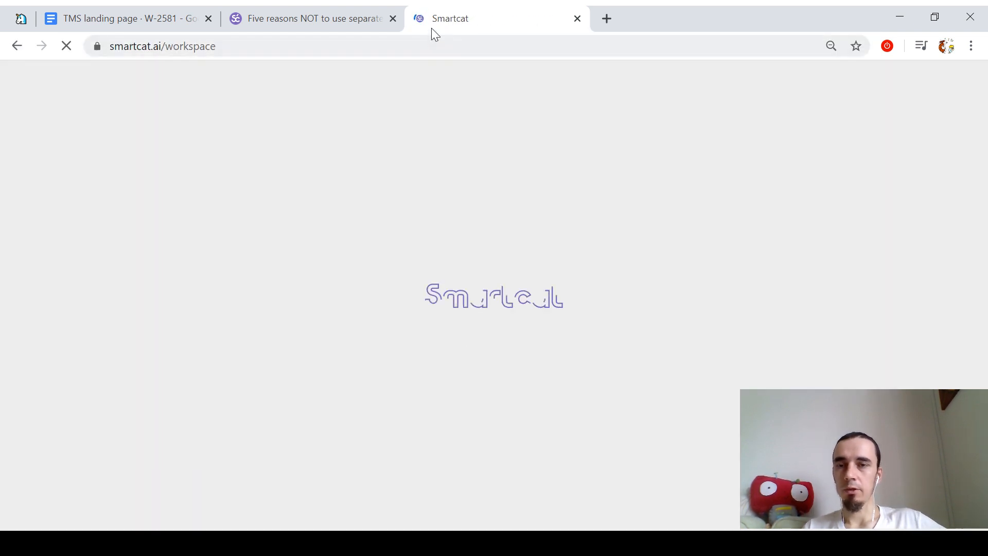
pyautogui.moveTo(464, 11); pyautogui.dragTo(332, 14)
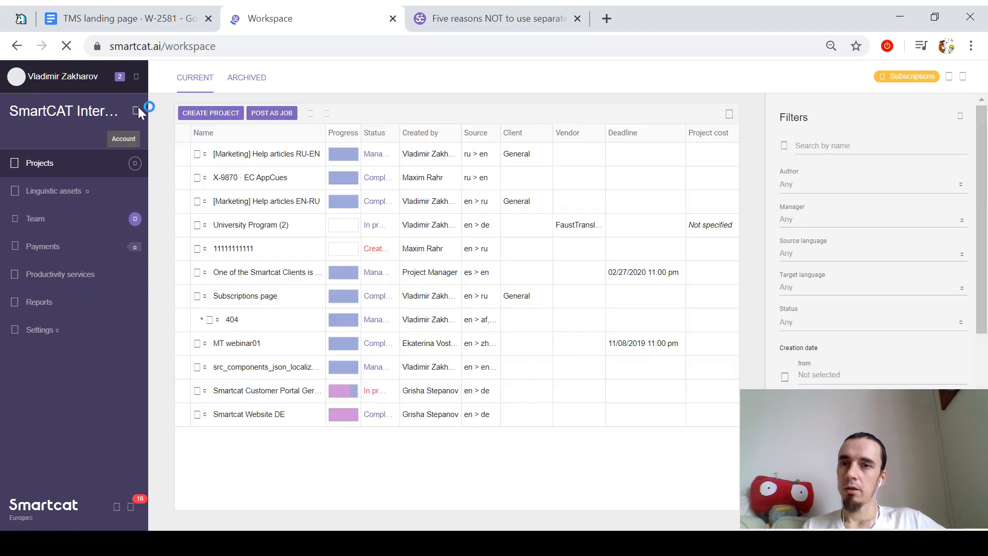
# Step: Switch to the Gyglio company account and expand the first project, Infection Trajectory, to show its document
pyautogui.click(137, 109)
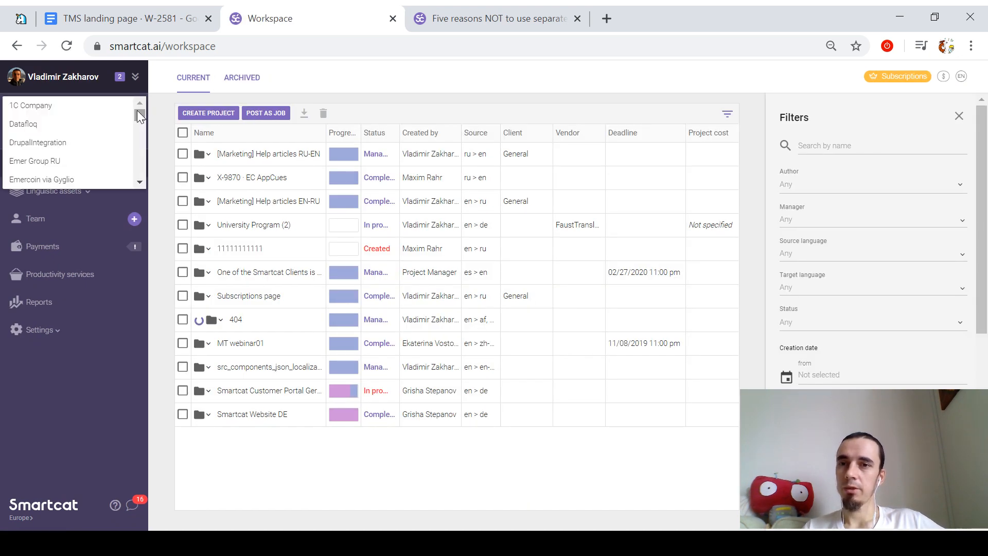
pyautogui.click(135, 77)
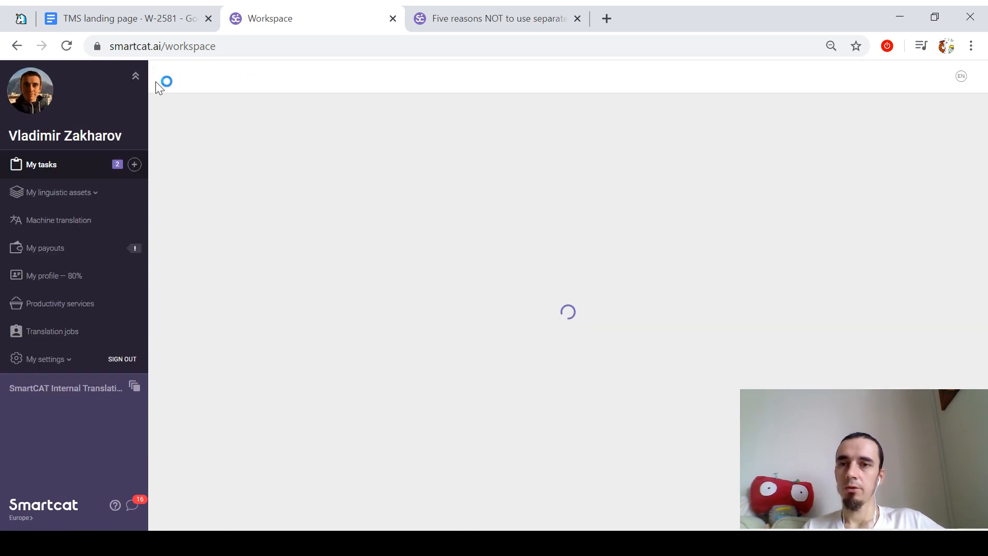
pyautogui.click(86, 387)
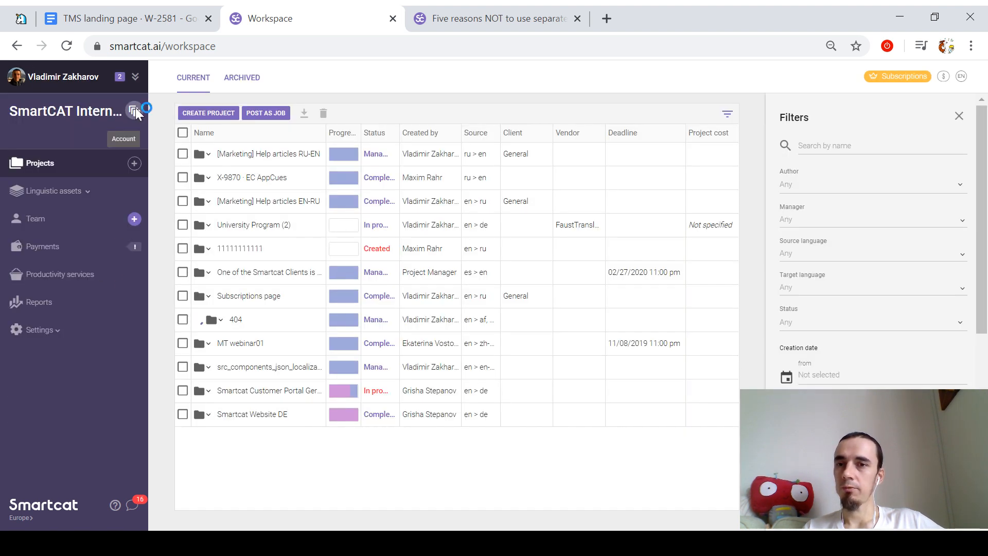
pyautogui.click(135, 107)
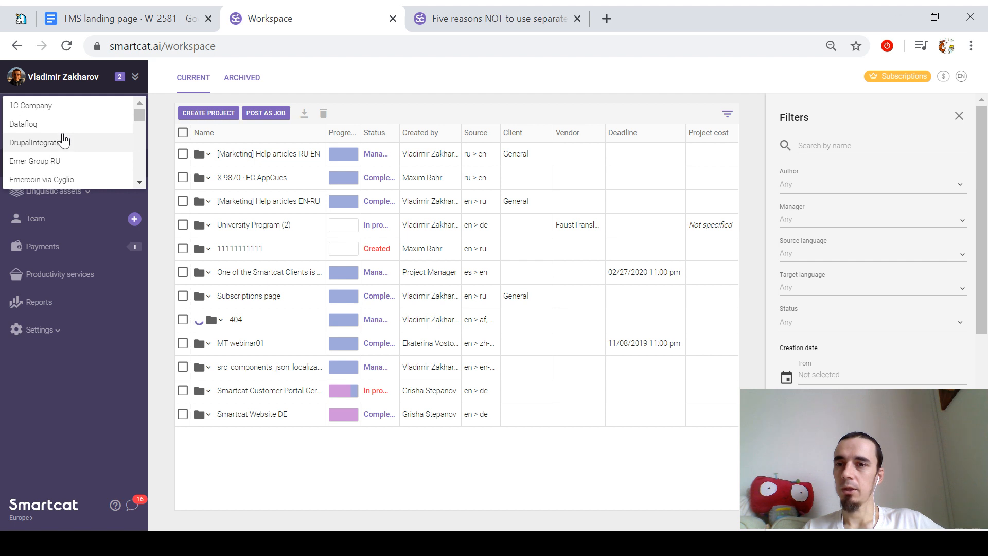
pyautogui.scroll(-5, 64, 140)
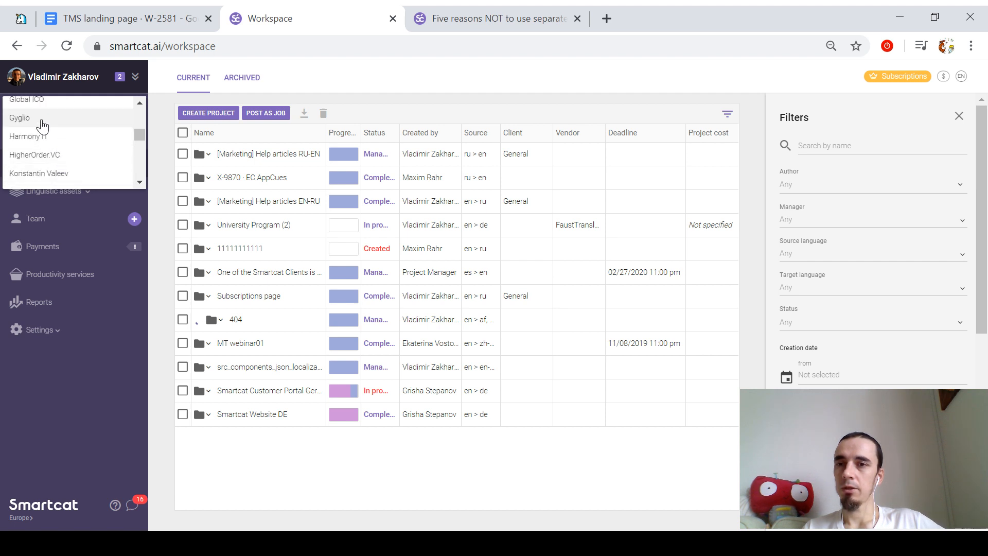
pyautogui.click(43, 118)
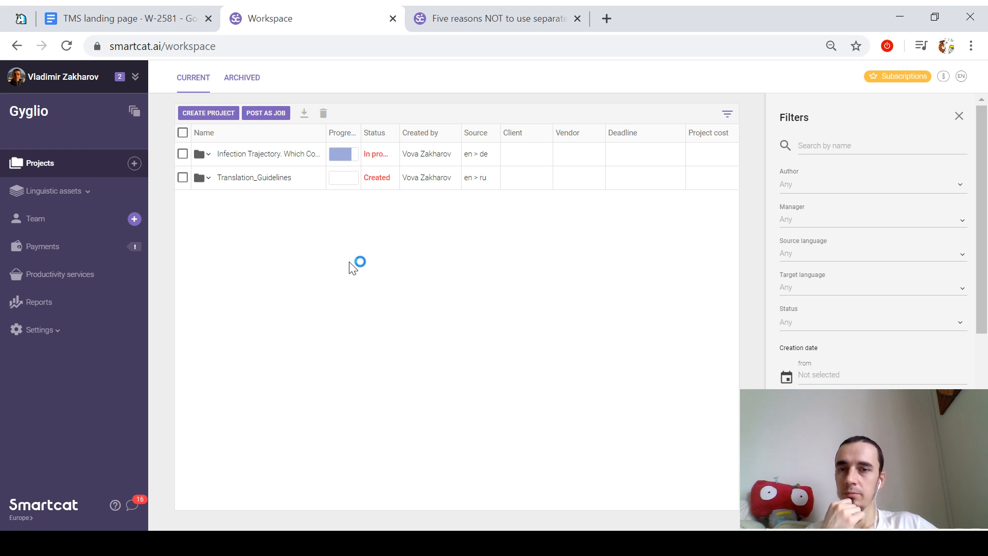
pyautogui.moveTo(222, 158)
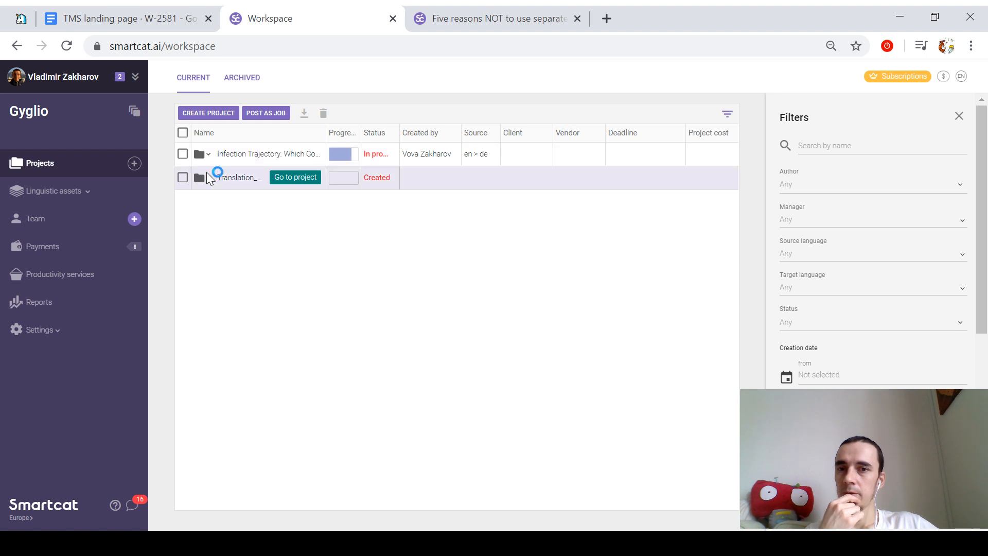
pyautogui.click(209, 153)
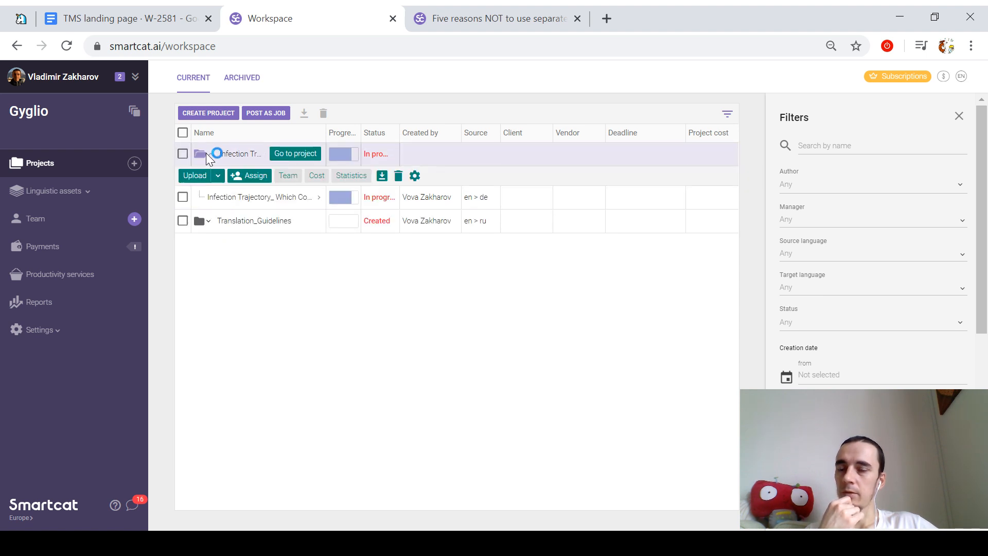
# Step: Start the LinkedIn Bio project with German, Russian, Portuguese, Chinese, Japanese and Korean target languages
pyautogui.click(216, 113)
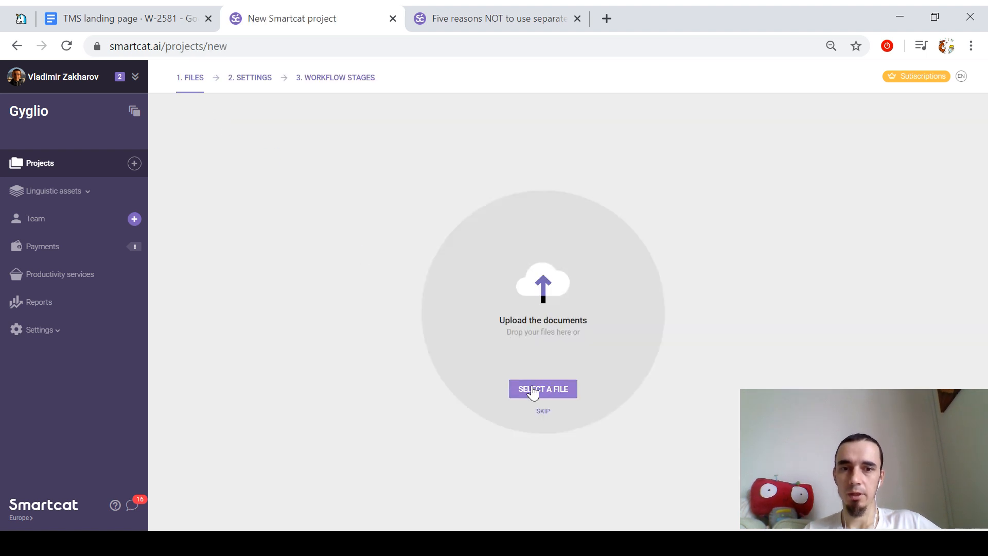
pyautogui.click(535, 390)
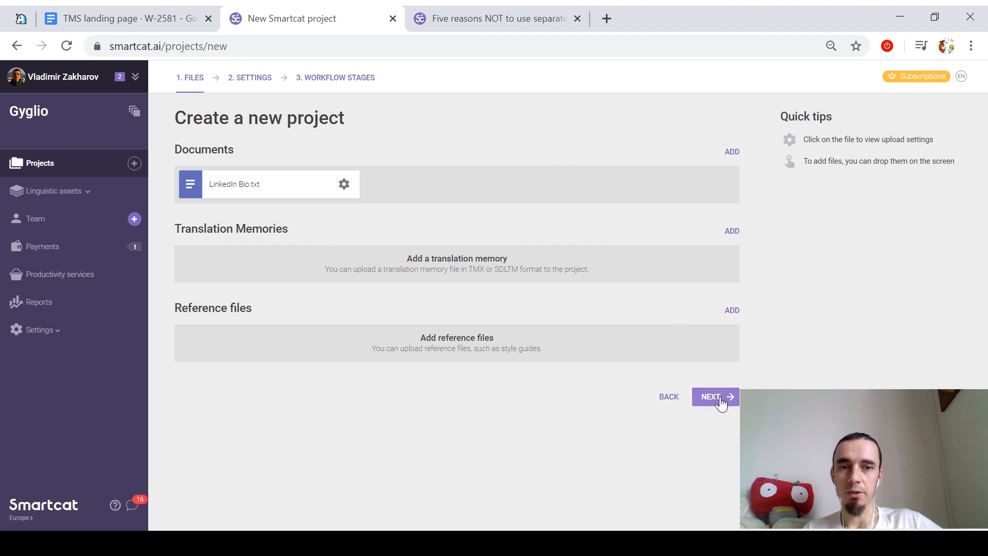
pyautogui.click(718, 397)
pyautogui.click(392, 304)
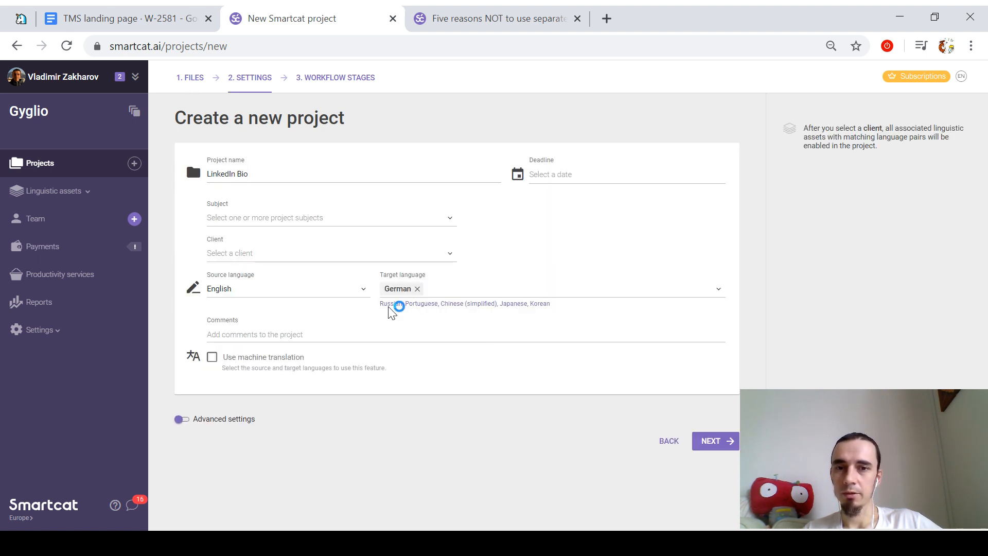
pyautogui.click(391, 303)
pyautogui.click(393, 303)
pyautogui.click(399, 304)
pyautogui.click(392, 303)
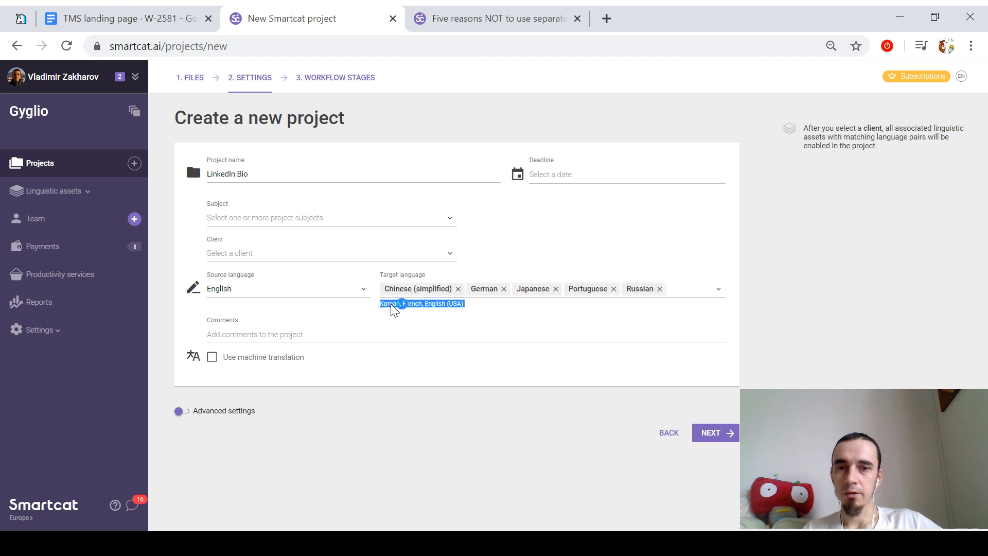
pyautogui.click(395, 303)
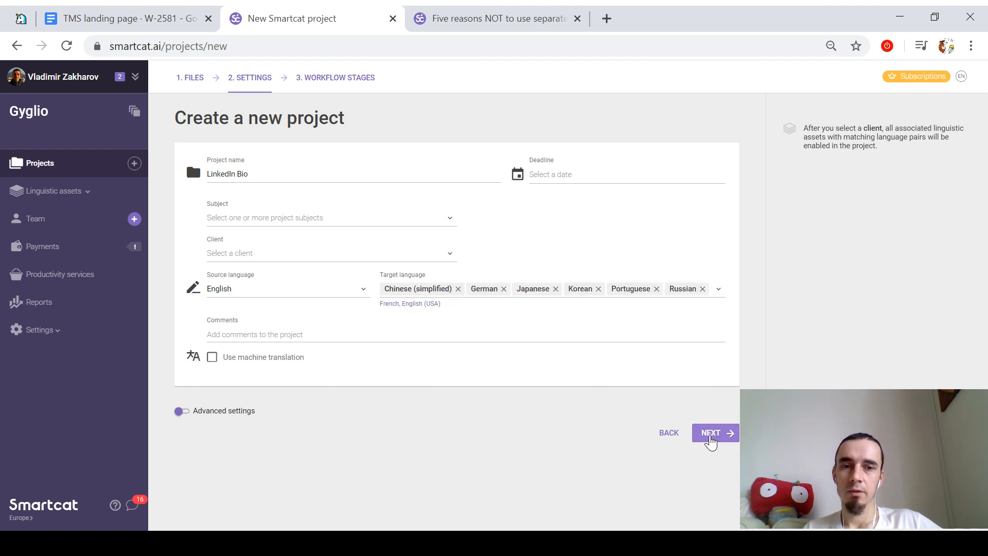
# Step: Use a Translation, Editing, Proofreading workflow and create the project
pyautogui.click(711, 434)
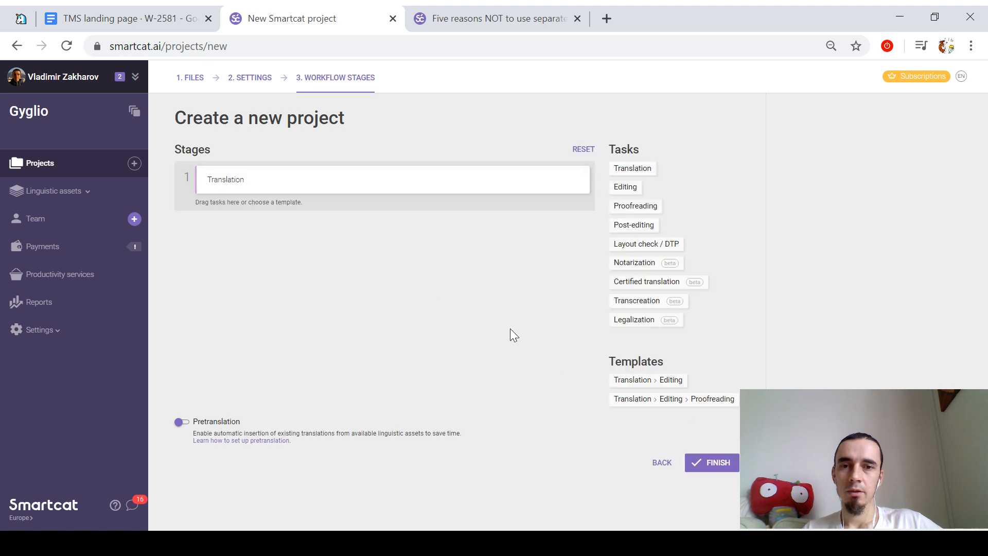
pyautogui.click(659, 385)
pyautogui.click(673, 399)
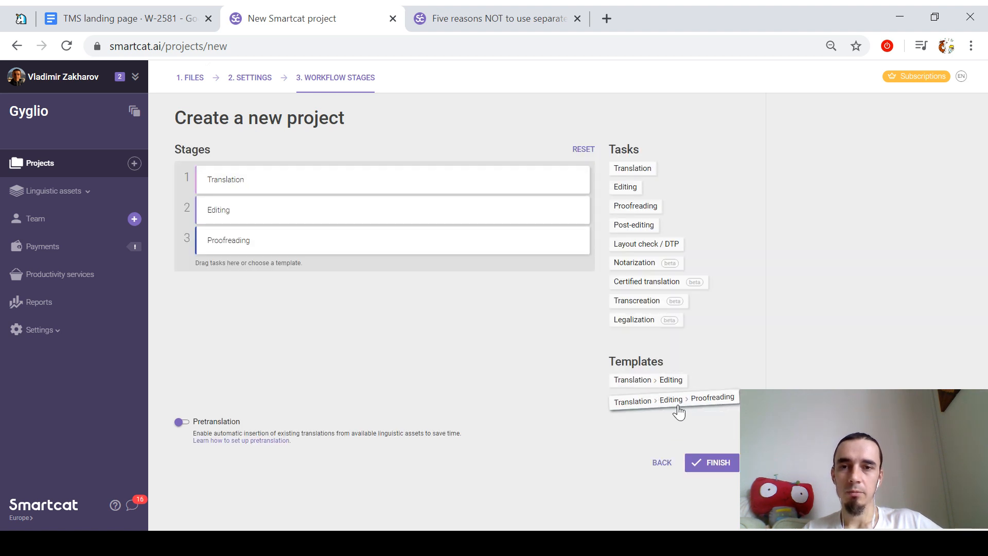
pyautogui.click(714, 463)
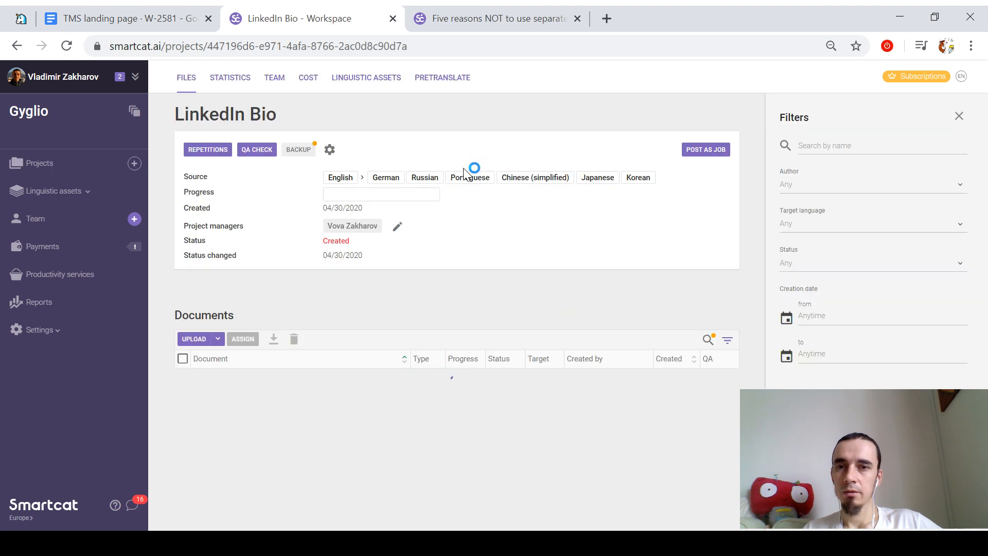
# Step: Open the German, Russian and Portuguese LinkedIn Bio documents for translation
pyautogui.scroll(-1, 427, 260)
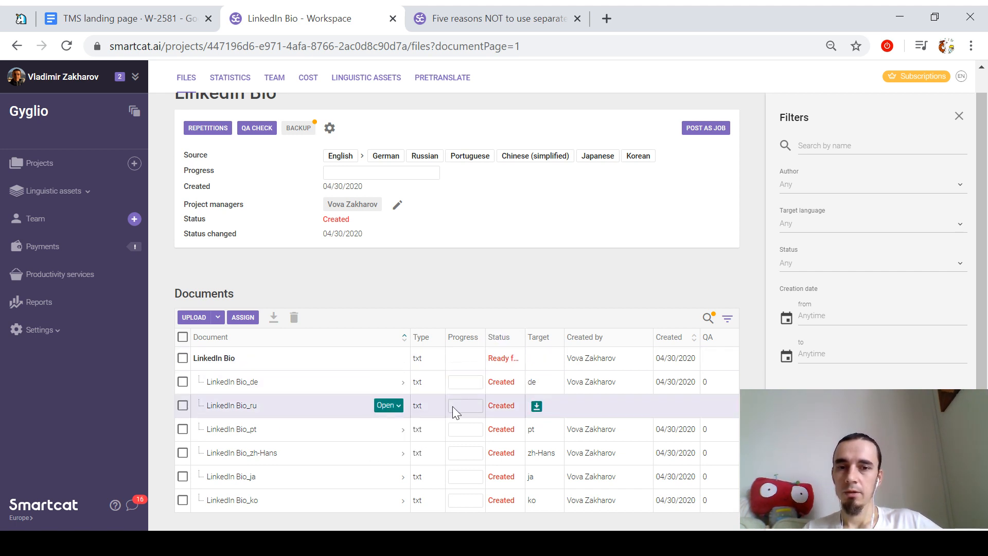
pyautogui.keyDown('ctrl'); pyautogui.click(399, 406); pyautogui.keyUp('ctrl')
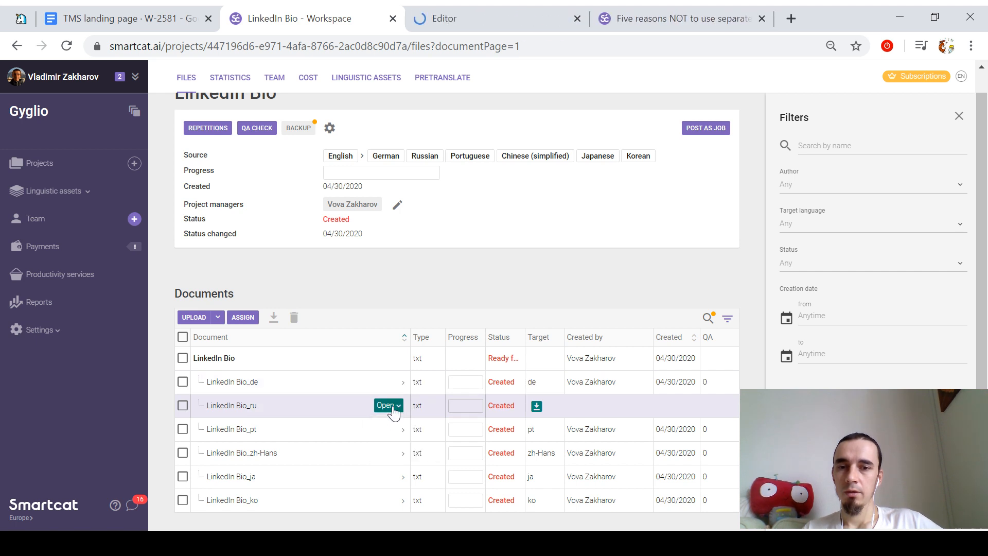
pyautogui.moveTo(397, 407)
pyautogui.keyDown('ctrl'); pyautogui.click(399, 432); pyautogui.keyUp('ctrl')
pyautogui.moveTo(395, 431)
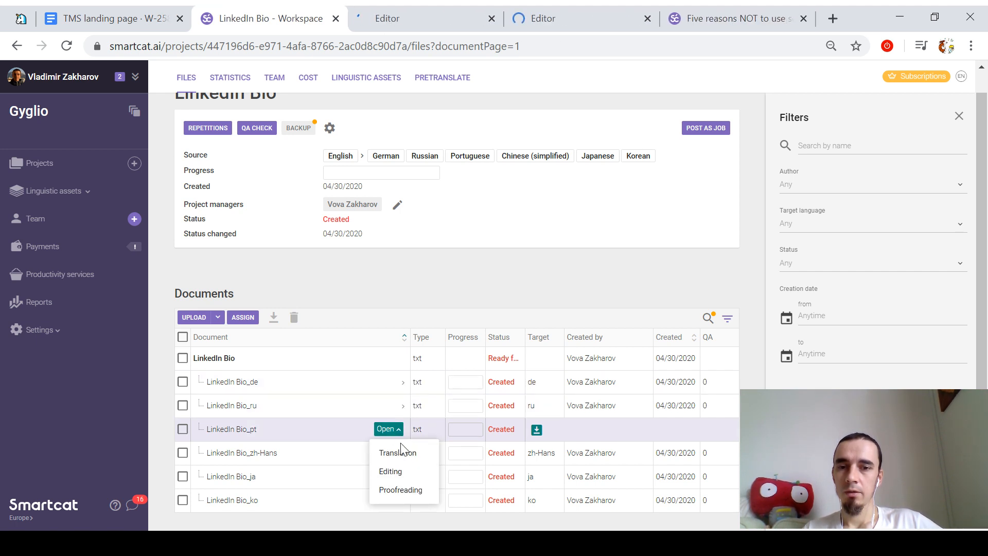
pyautogui.keyDown('ctrl'); pyautogui.click(403, 452); pyautogui.keyUp('ctrl')
# Step: Enable machine translation in the project's linguistic assets, then return to the TMS landing page draft
pyautogui.click(366, 78)
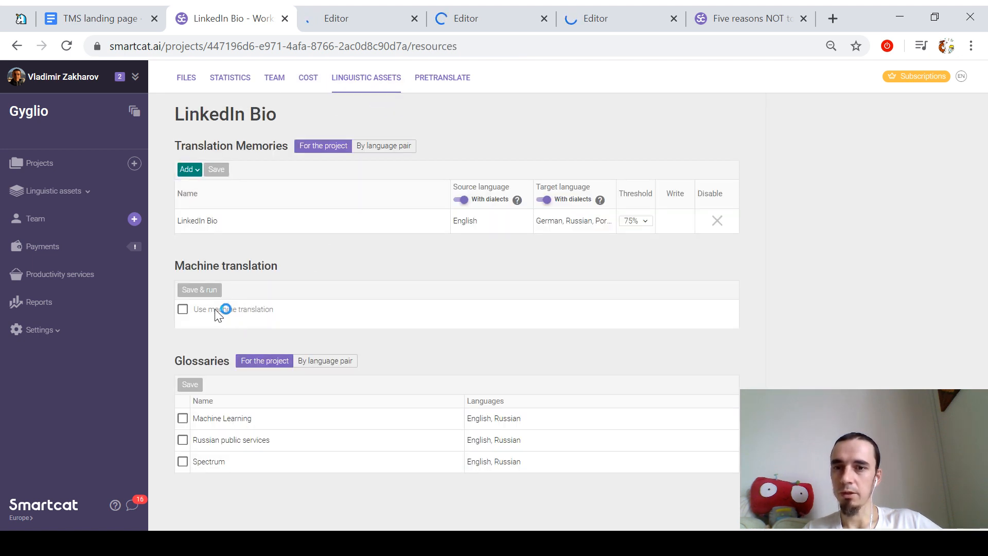
pyautogui.click(182, 310)
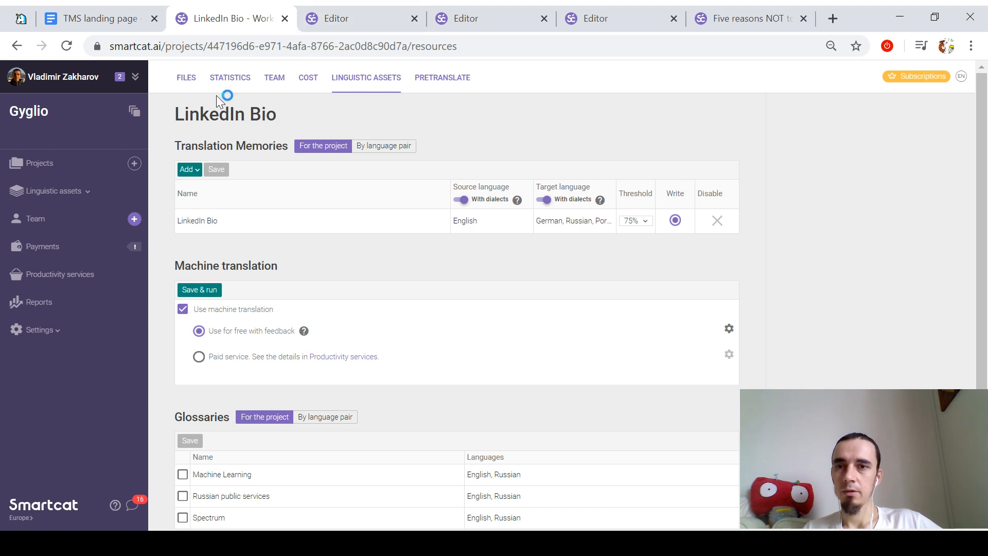
pyautogui.click(187, 77)
pyautogui.click(361, 17)
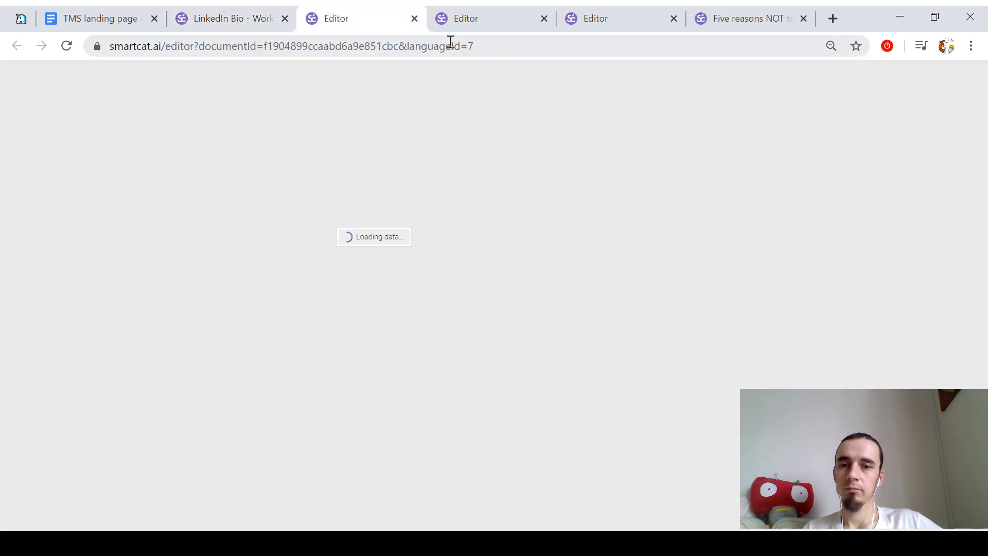
pyautogui.hotkey('ctrl', 'shift', 'Tab')
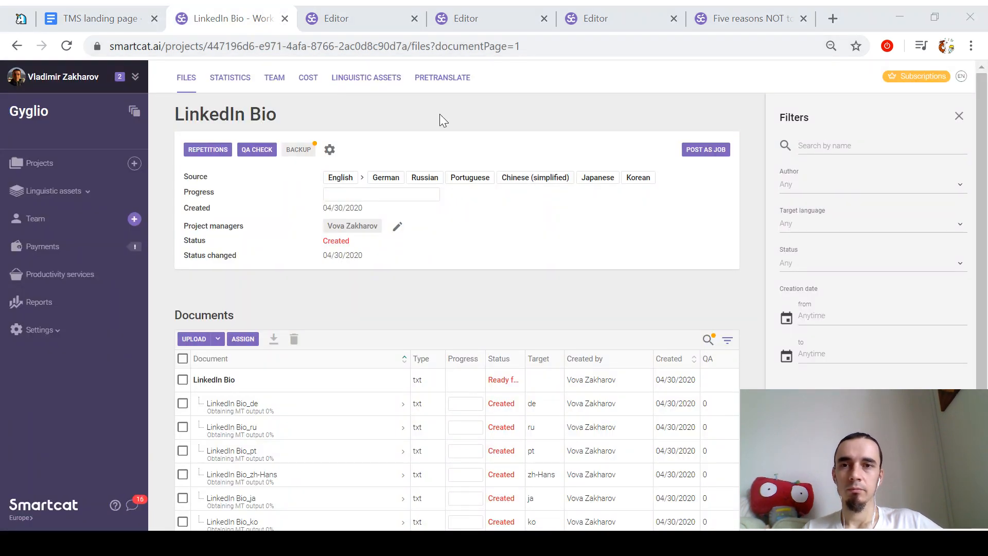
pyautogui.hotkey('ctrl', 'shift', 'Tab')
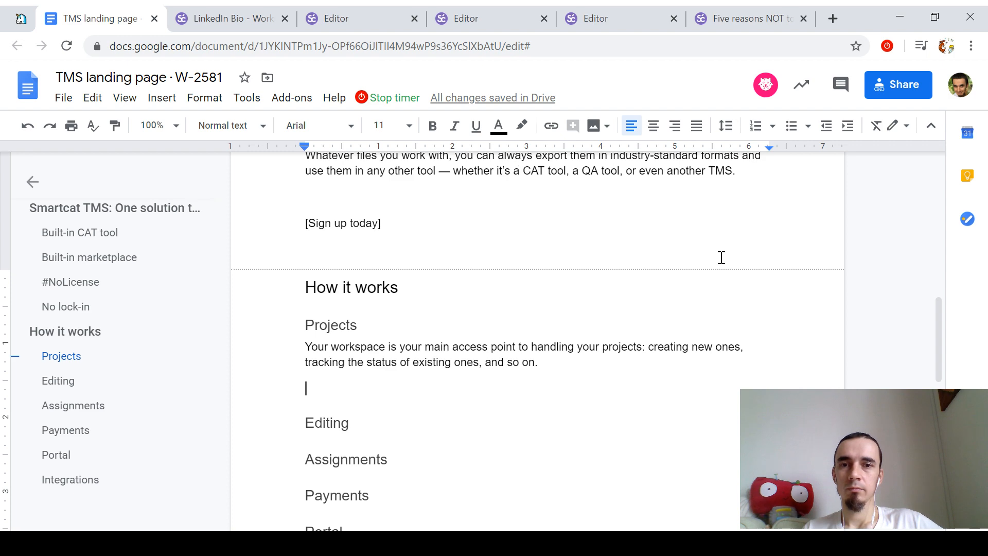
pyautogui.hotkey('ctrl', 'Tab')
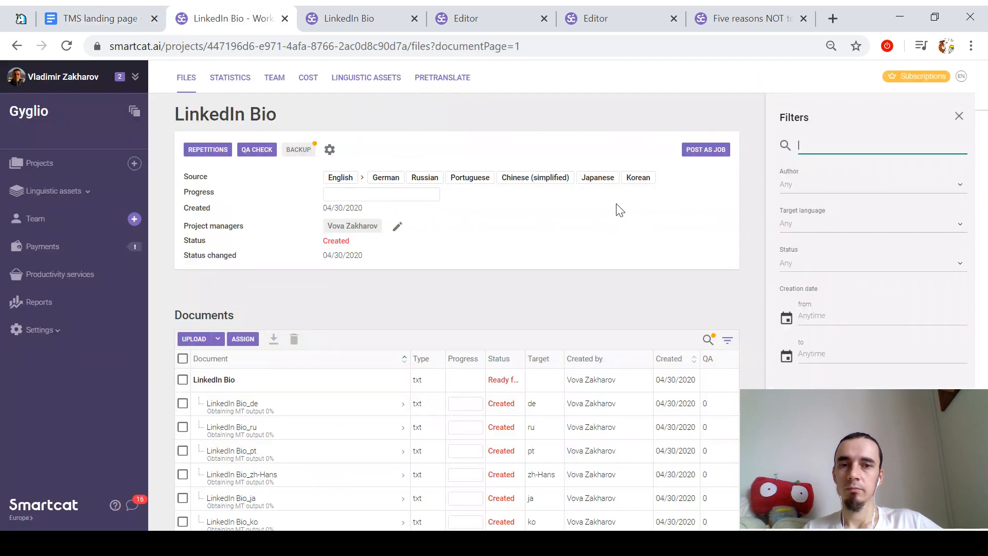
pyautogui.hotkey('ctrl', 'Tab')
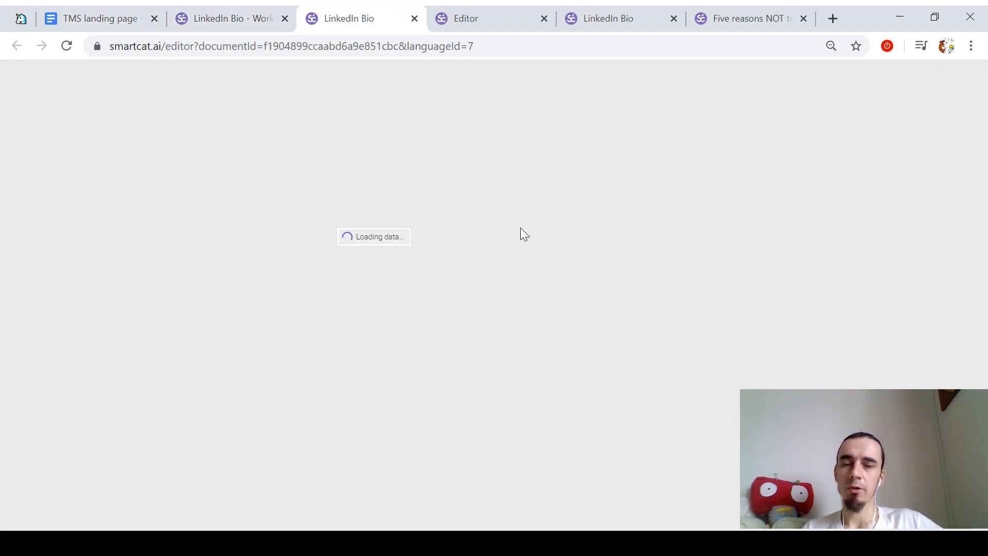
pyautogui.hotkey('ctrl', 'Tab')
pyautogui.hotkey('ctrl', 'Tab')
pyautogui.hotkey('ctrl', 'Tab')
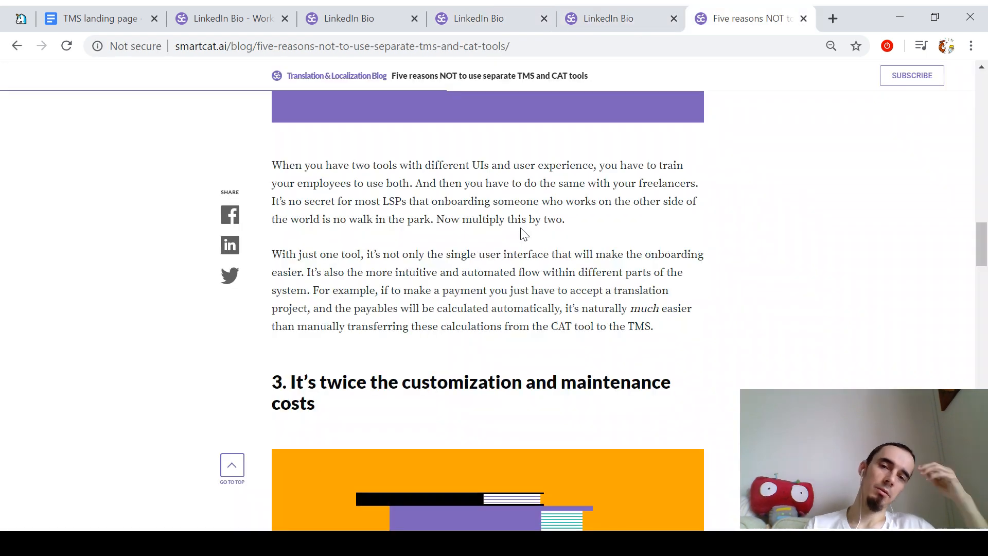
pyautogui.hotkey('ctrl', 'shift', 'Tab')
pyautogui.hotkey('ctrl', 'shift', 'Tab')
pyautogui.hotkey('ctrl', 'shift', 'Tab')
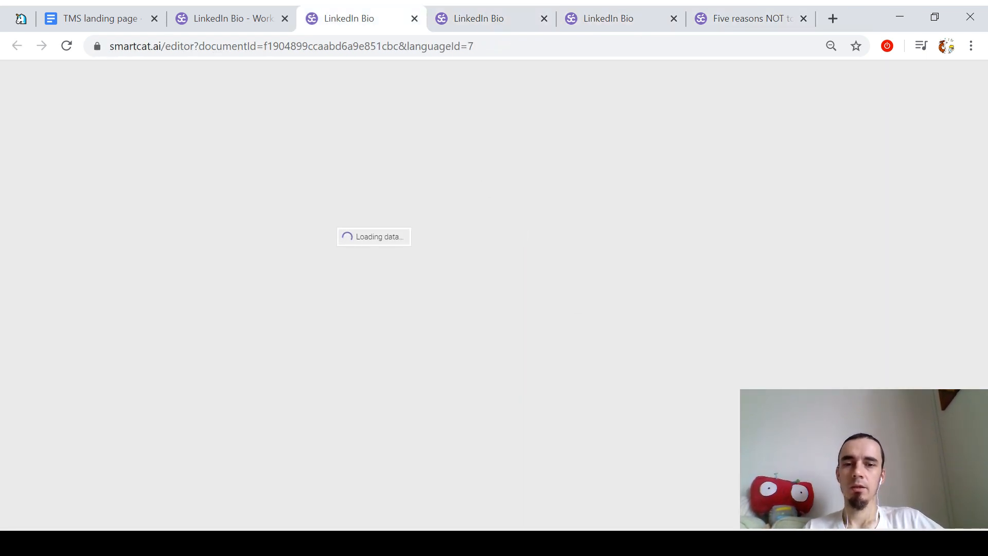
pyautogui.click(238, 11)
pyautogui.click(314, 18)
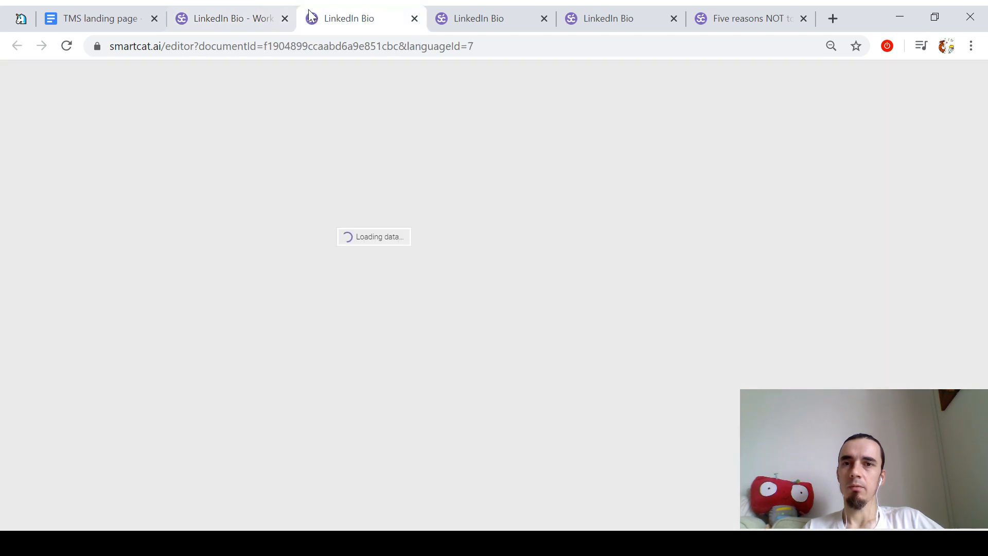
pyautogui.click(469, 17)
pyautogui.click(403, 14)
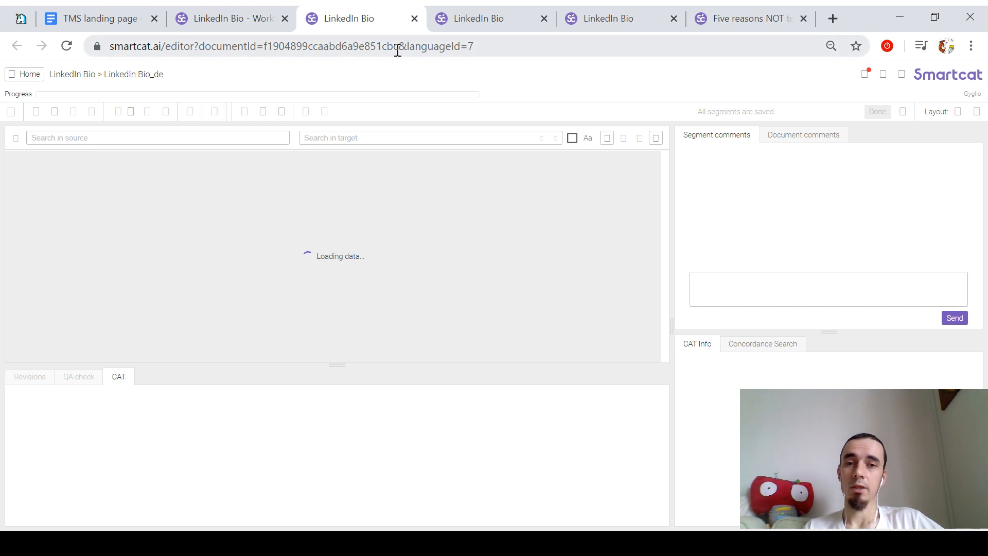
pyautogui.moveTo(337, 366); pyautogui.dragTo(342, 421)
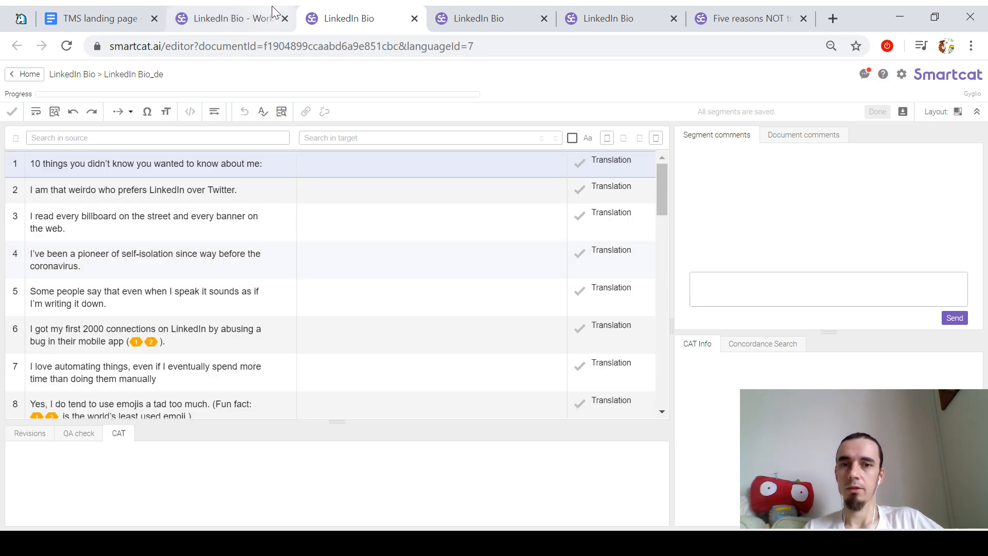
pyautogui.click(253, 12)
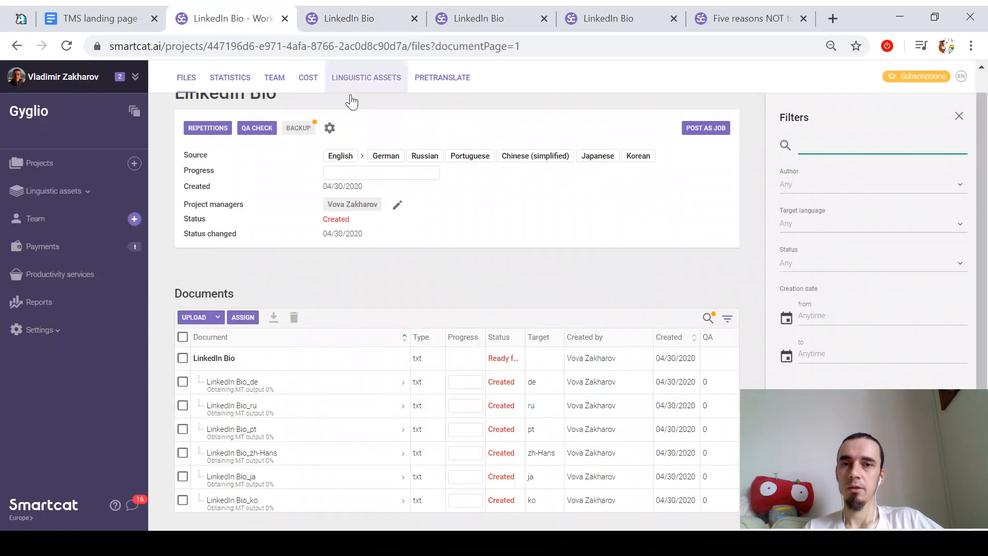
# Step: Add a machine translation pretranslation rule to LinkedIn Bio, then go to the German editor
pyautogui.click(437, 80)
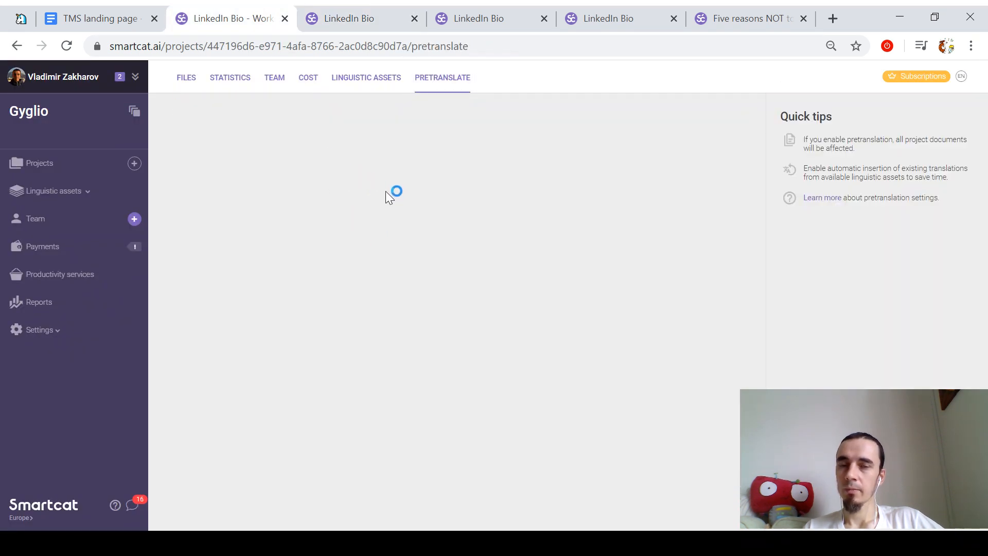
pyautogui.click(337, 183)
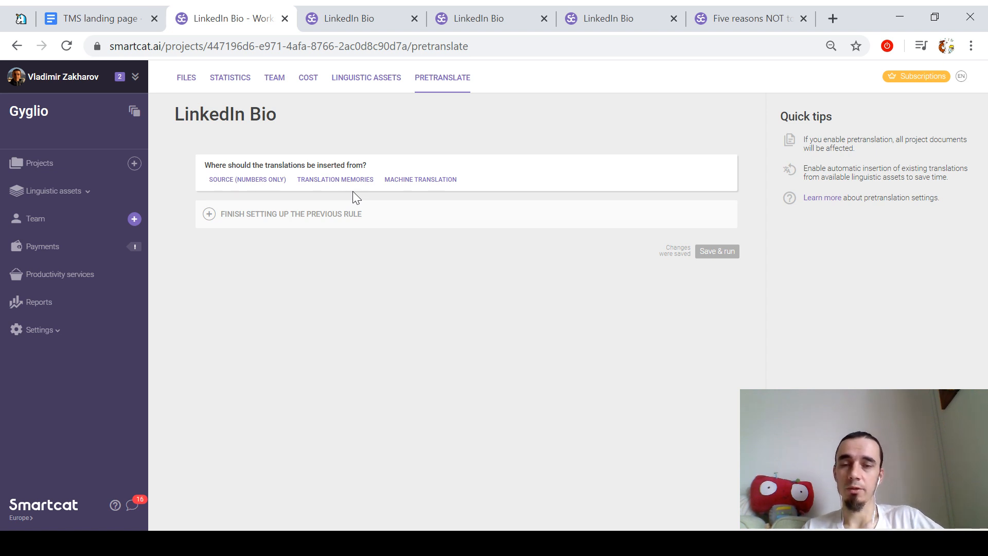
pyautogui.click(400, 181)
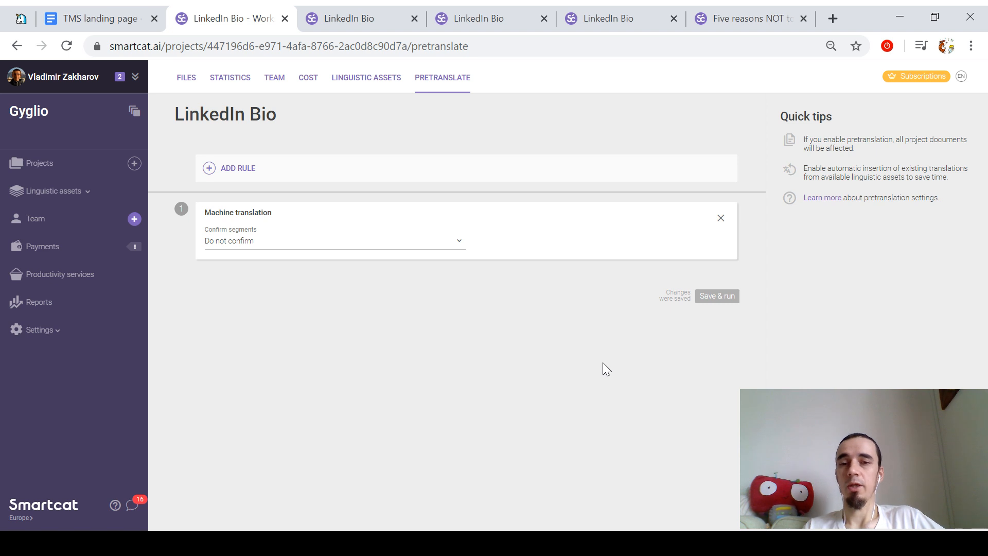
pyautogui.hotkey('ctrl', 'Tab')
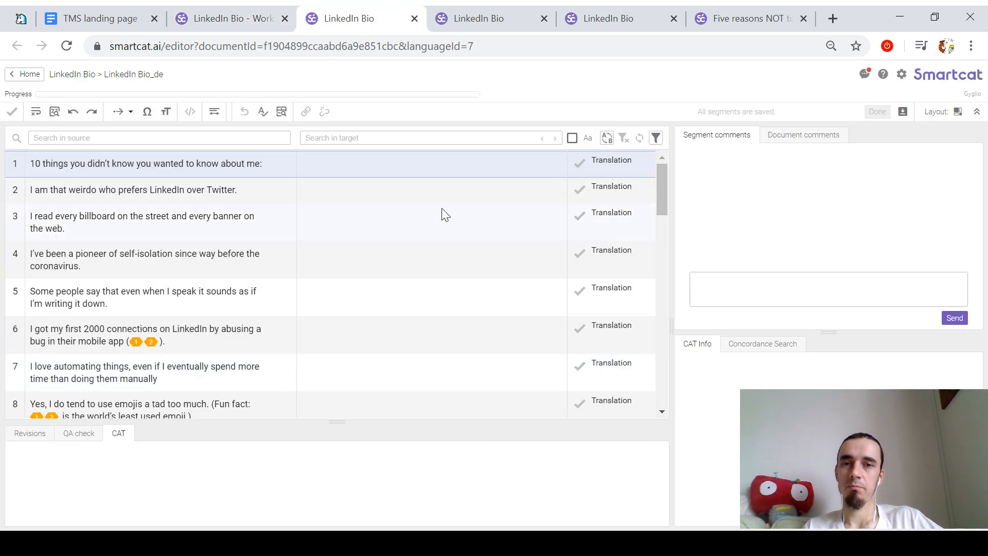
# Step: Select segments 2 and 1 in the German editor and cycle through the translation tabs
pyautogui.click(412, 191)
pyautogui.click(396, 170)
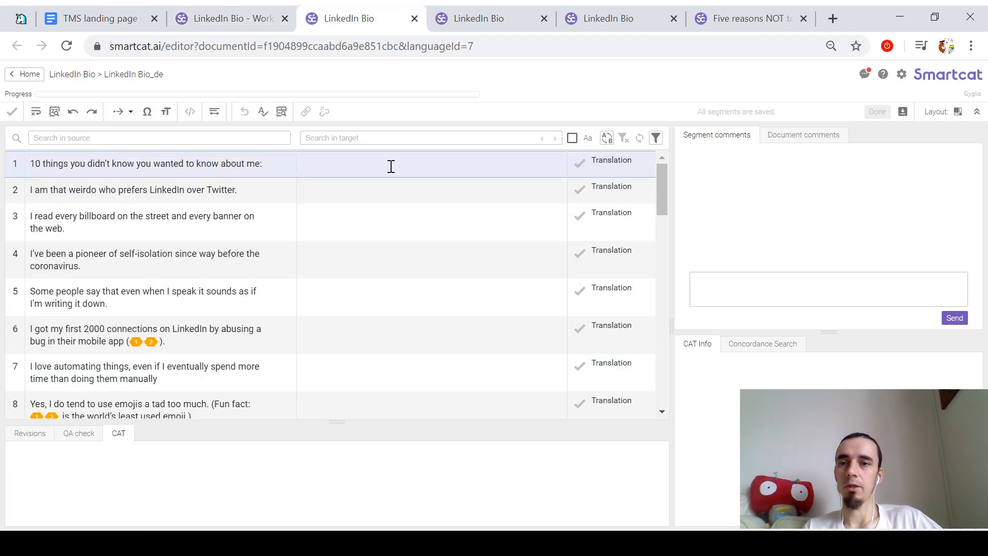
pyautogui.hotkey('ctrl', 'Tab')
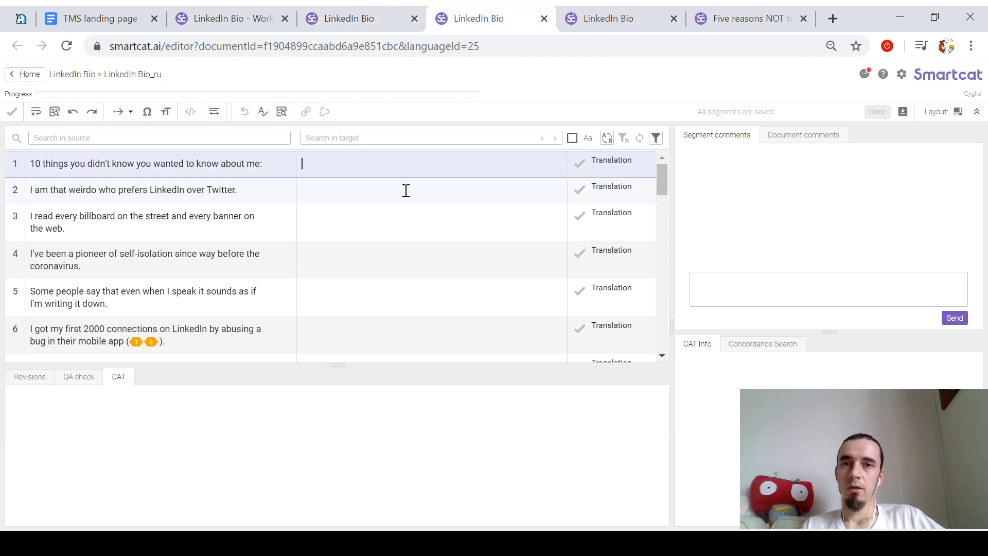
pyautogui.hotkey('ctrl', 'Tab')
pyautogui.hotkey('ctrl', 'shift', 'Tab')
pyautogui.hotkey('ctrl', 'Tab')
pyautogui.hotkey('ctrl', 'Tab')
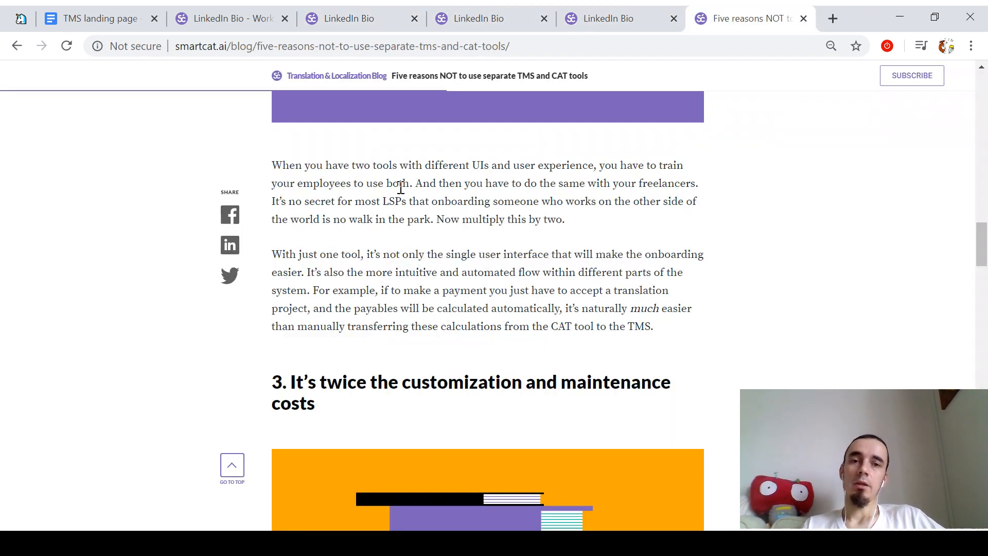
pyautogui.hotkey('ctrl', 'shift', 'Tab')
pyautogui.hotkey('ctrl', 'shift', 'Tab')
pyautogui.hotkey('ctrl', 'shift', 'Tab')
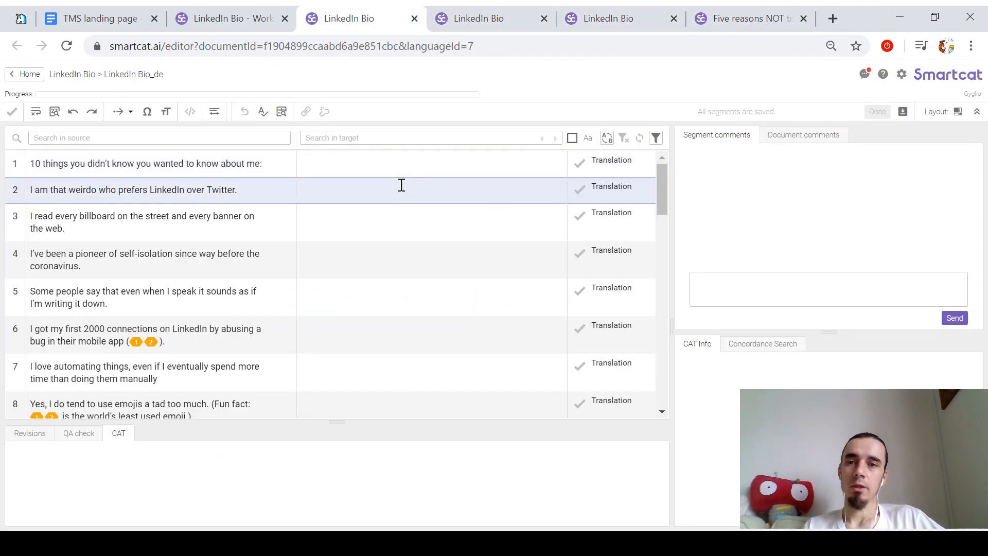
pyautogui.hotkey('ctrl', 'shift', 'Tab')
# Step: Review the project's Files page and editor tabs, then return to the TMS landing page document
pyautogui.click(186, 78)
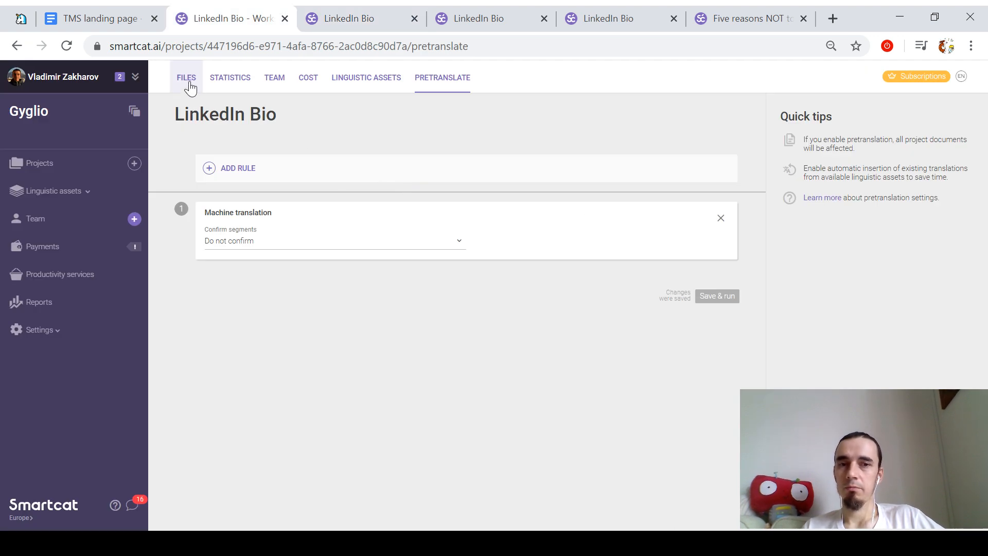
pyautogui.hotkey('ctrl', 'Tab')
pyautogui.hotkey('ctrl', 'Tab')
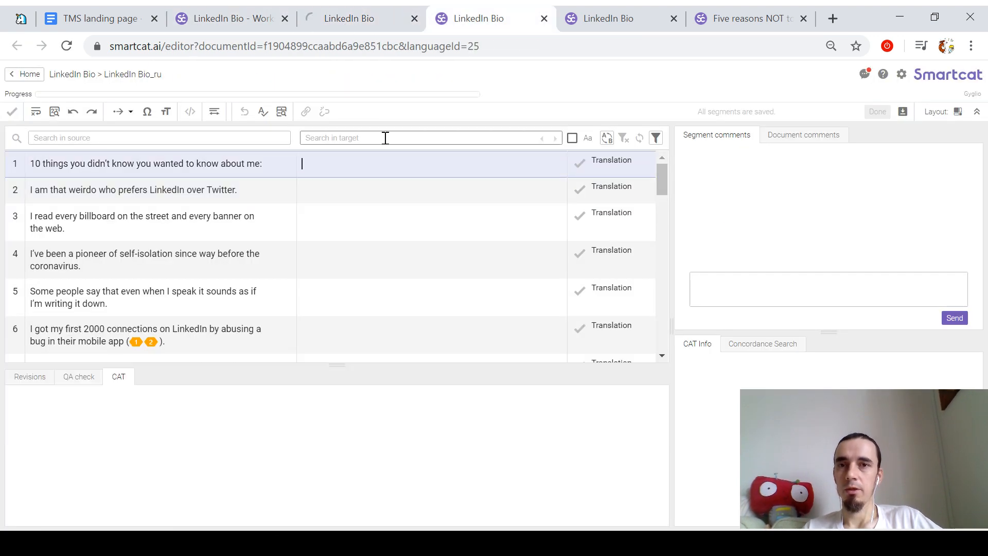
pyautogui.hotkey('ctrl', 'shift', 'Tab')
pyautogui.hotkey('ctrl', 'shift', 'Tab')
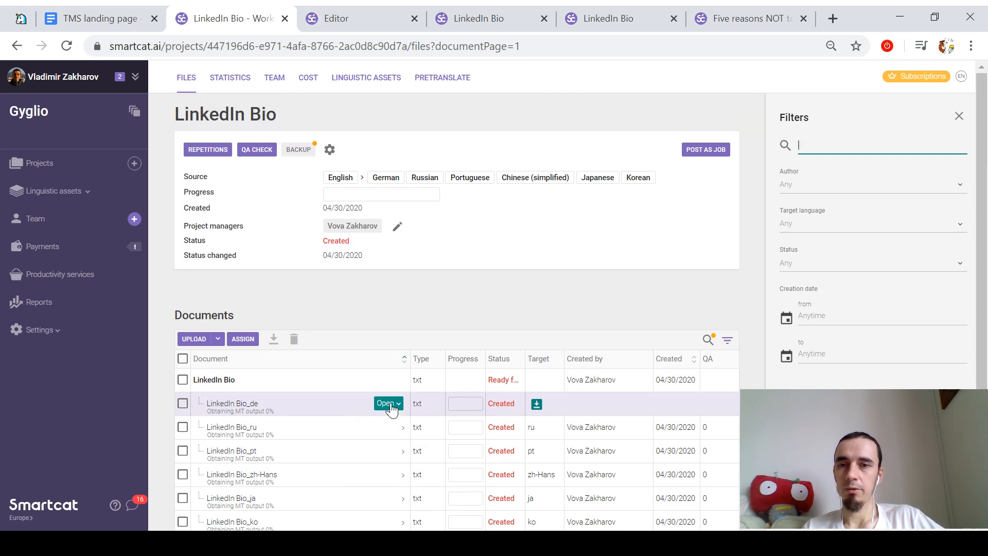
pyautogui.hotkey('ctrl', 'Tab')
pyautogui.hotkey('ctrl', 'Tab')
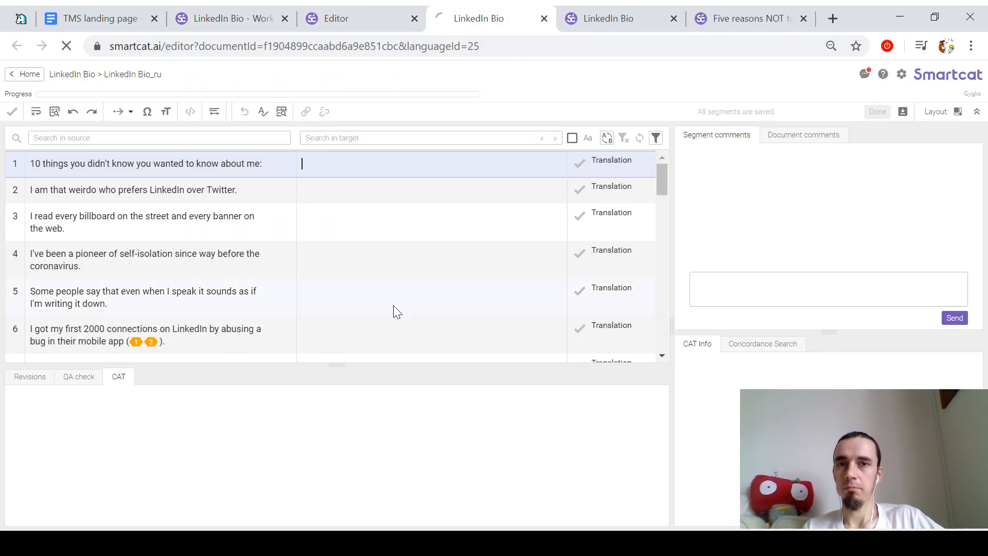
pyautogui.hotkey('ctrl', 'shift', 'Tab')
pyautogui.hotkey('ctrl', 'shift', 'Tab')
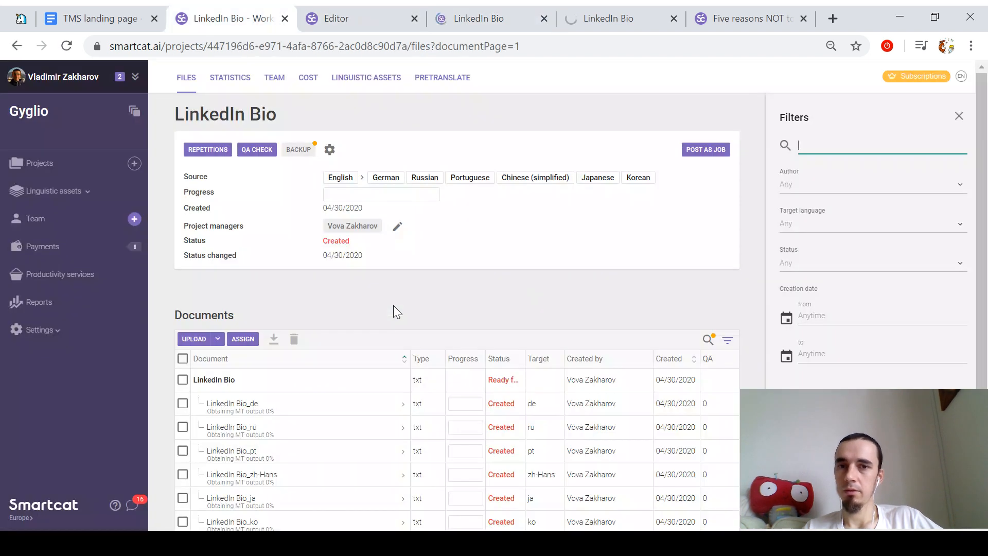
pyautogui.hotkey('ctrl', 'Tab')
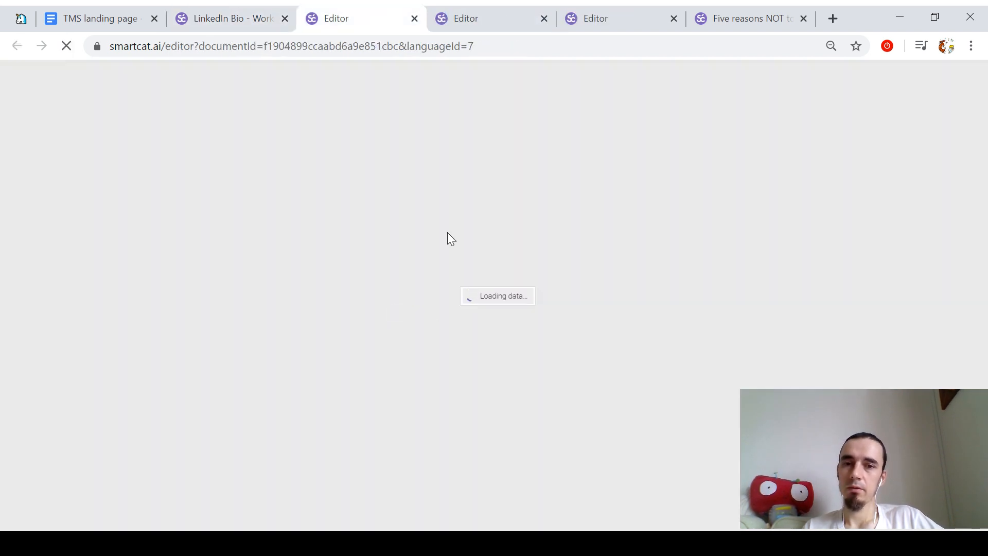
pyautogui.hotkey('ctrl', 'shift', 'Tab')
pyautogui.scroll(-1, 521, 346)
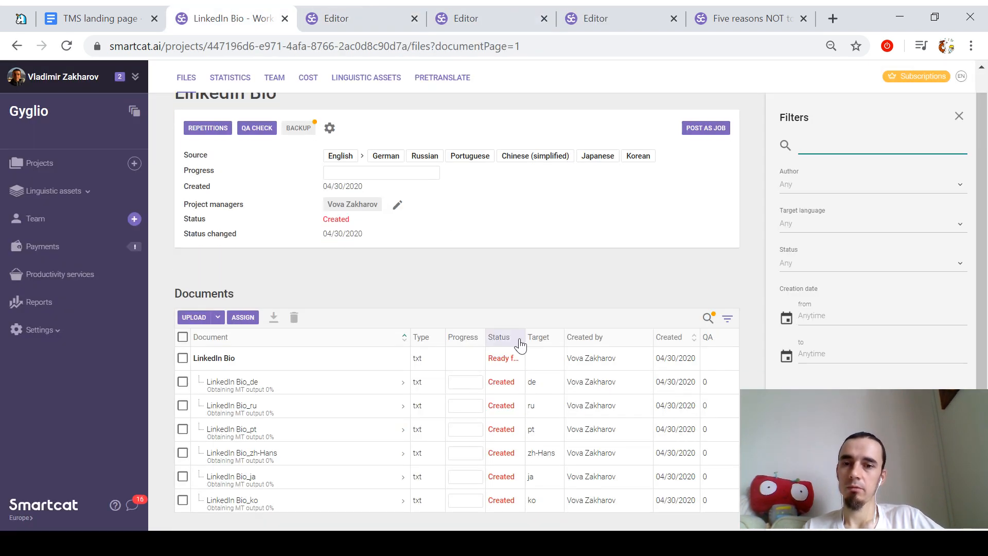
pyautogui.hotkey('ctrl', 'shift', 'Tab')
# Step: Under Editing, begin 'With the built-in CAT editor, your managers and reviewers will be able to monitor…'
pyautogui.scroll(-3, 503, 309)
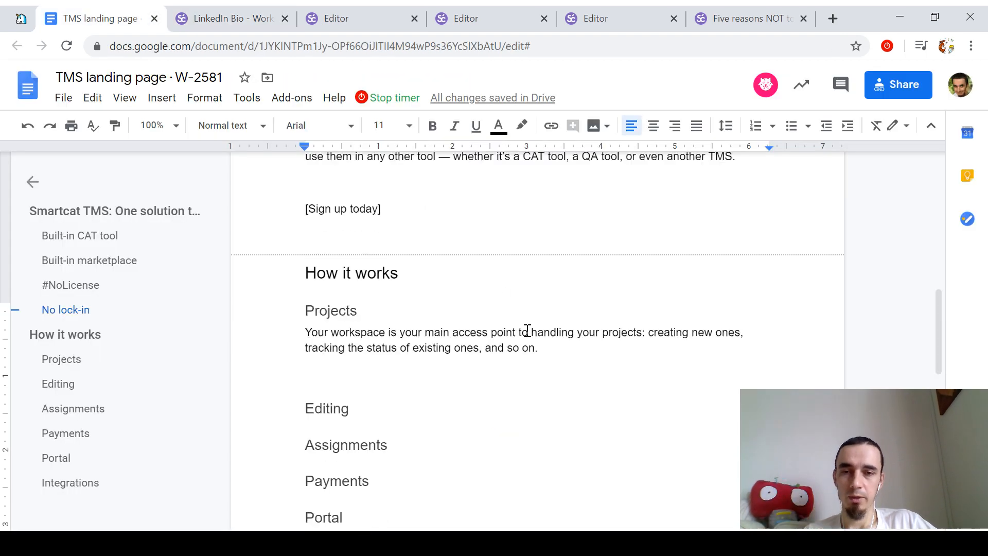
pyautogui.click(417, 332)
pyautogui.press('Return')
pyautogui.write('e')
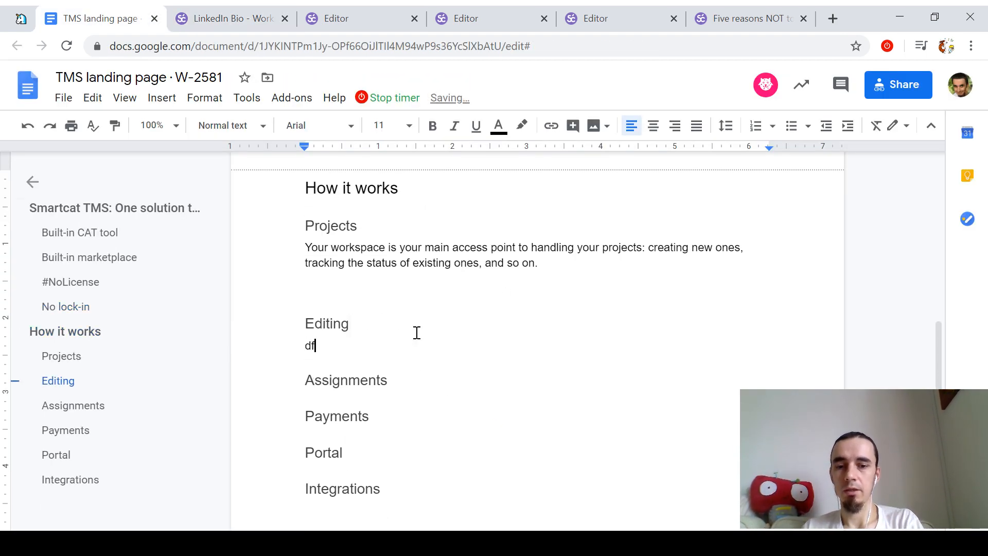
pyautogui.press('BackSpace')
pyautogui.press('Return')
pyautogui.write('With')
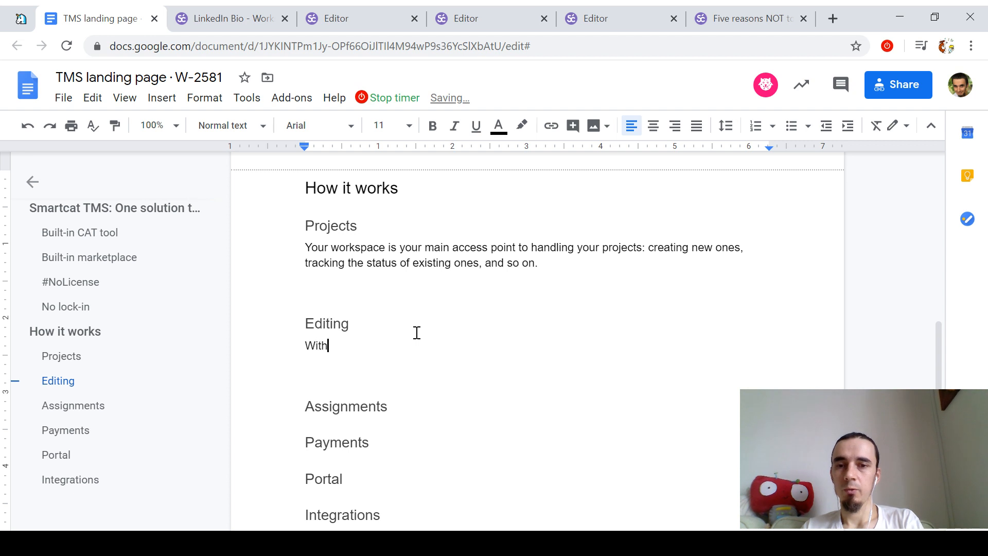
pyautogui.write(' the built-in C')
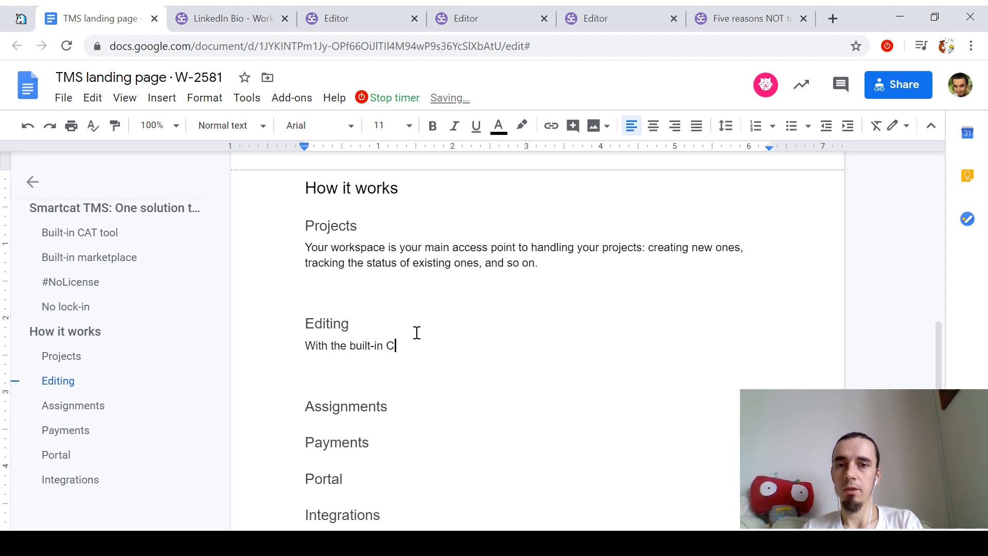
pyautogui.write('AT editor, you')
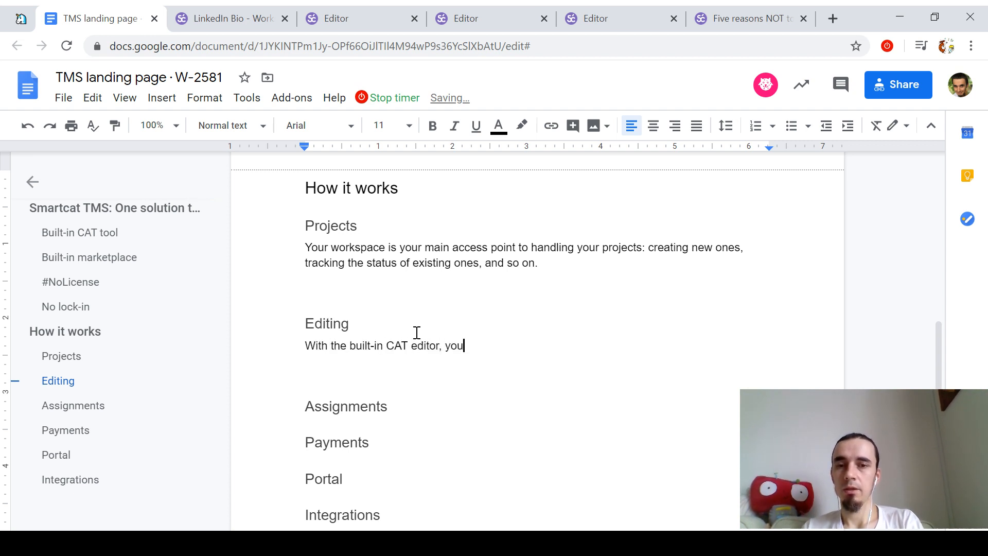
pyautogui.write('r manager')
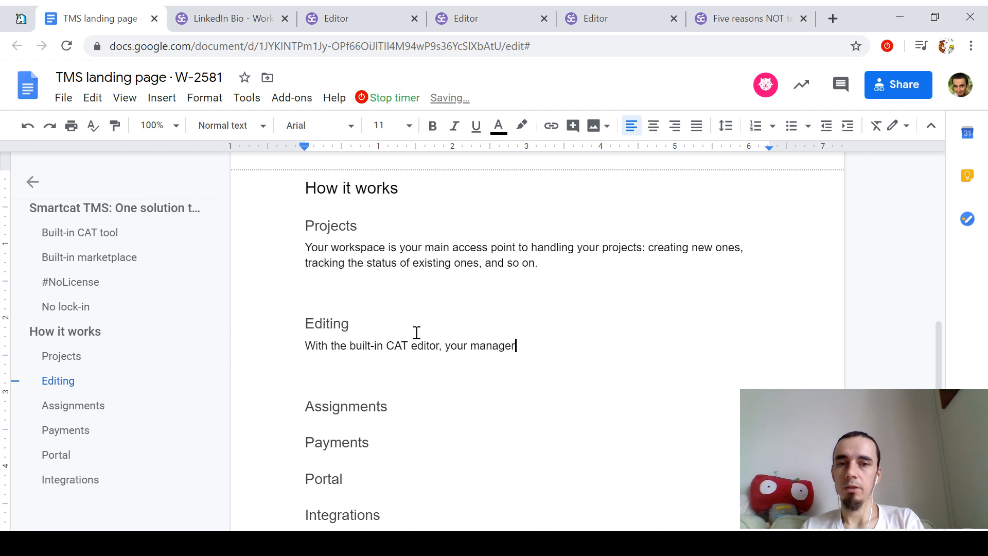
pyautogui.write('s awill be')
pyautogui.hotkey('ctrl', 'Left')
pyautogui.hotkey('ctrl', 'Left')
pyautogui.write('a')
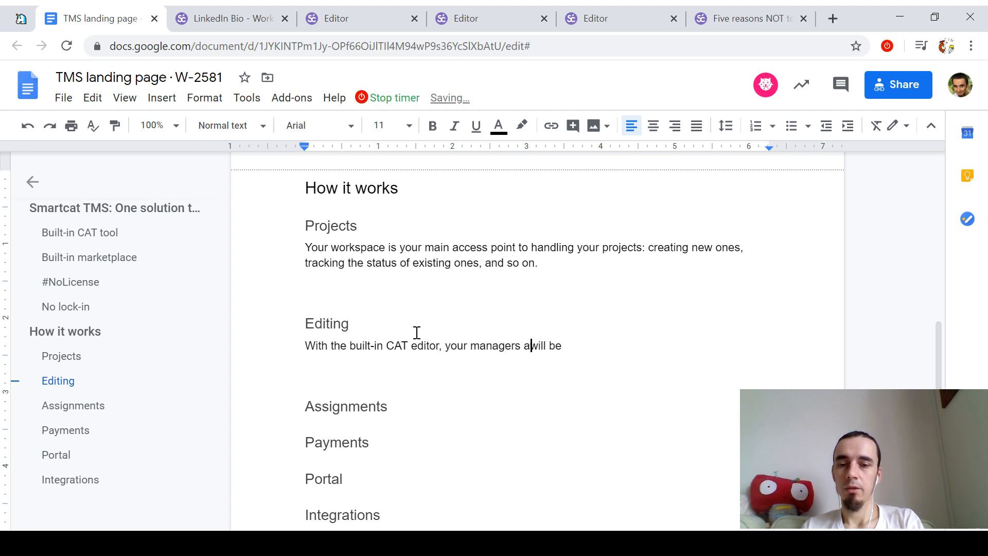
pyautogui.write('nd reviewers')
pyautogui.press('End')
pyautogui.write('able to ')
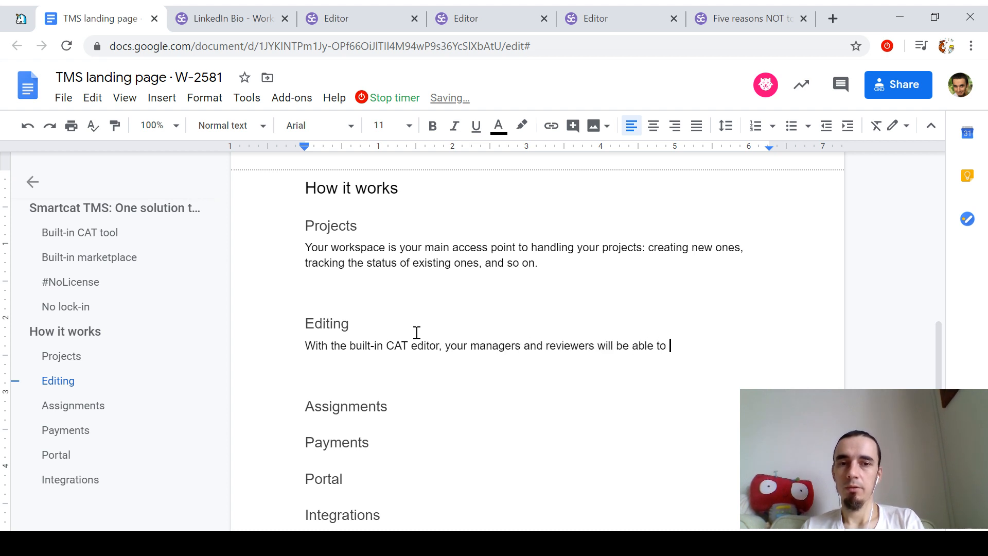
pyautogui.write('m')
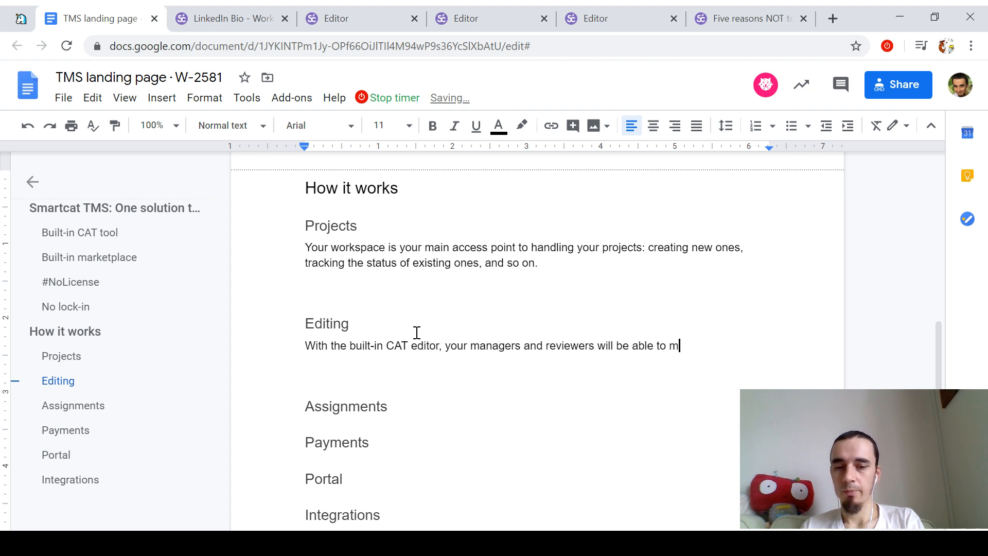
pyautogui.write('onit')
pyautogui.press('BackSpace')
pyautogui.press('BackSpace')
pyautogui.press('BackSpace')
pyautogui.write('nitor ')
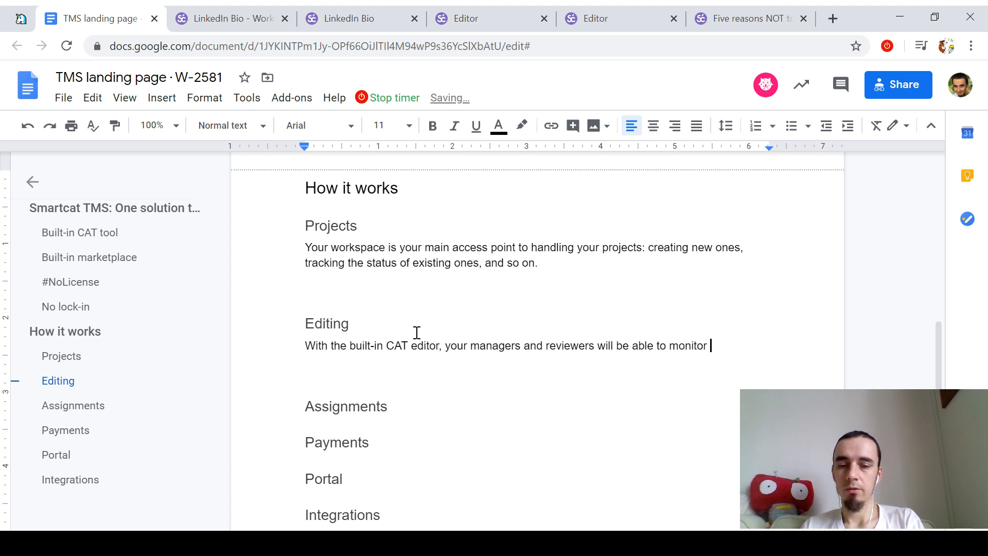
pyautogui.write('the stprog')
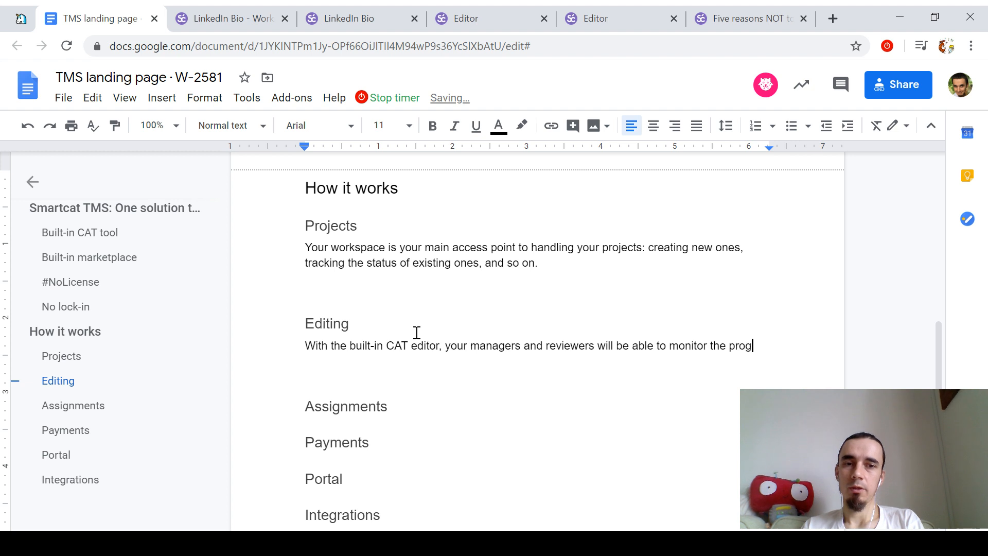
pyautogui.write('ress of each translation projects')
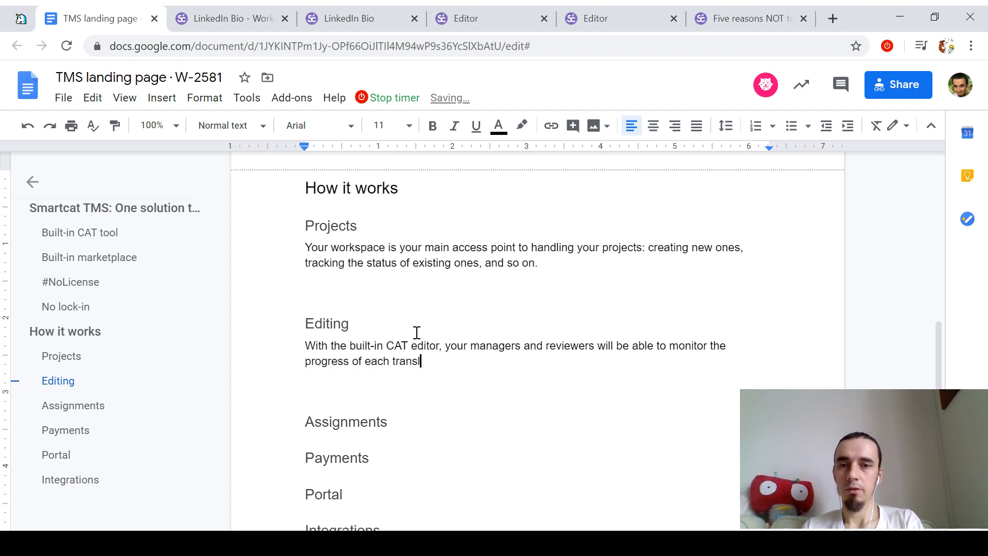
# Step: Finish the sentence as '…monitor translation progress in the finest detail.'
pyautogui.hotkey('ctrl', 'shift', 'Left')
pyautogui.hotkey('ctrl', 'shift', 'Left')
pyautogui.hotkey('ctrl', 'shift', 'Left')
pyautogui.hotkey('ctrl', 'shift', 'Left')
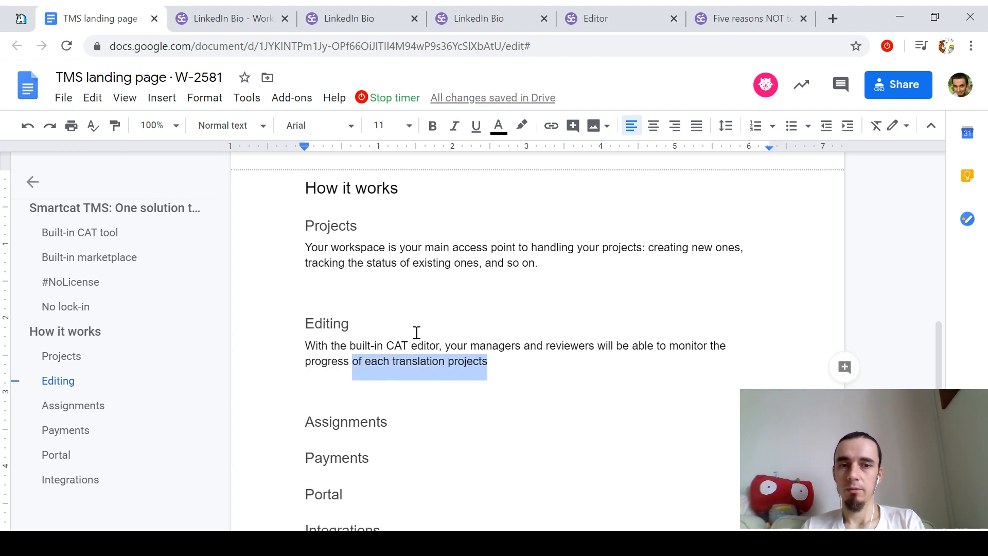
pyautogui.write('tr')
pyautogui.hotkey('ctrl', 'shift', 'Left')
pyautogui.hotkey('ctrl', 'shift', 'Left')
pyautogui.write('trans')
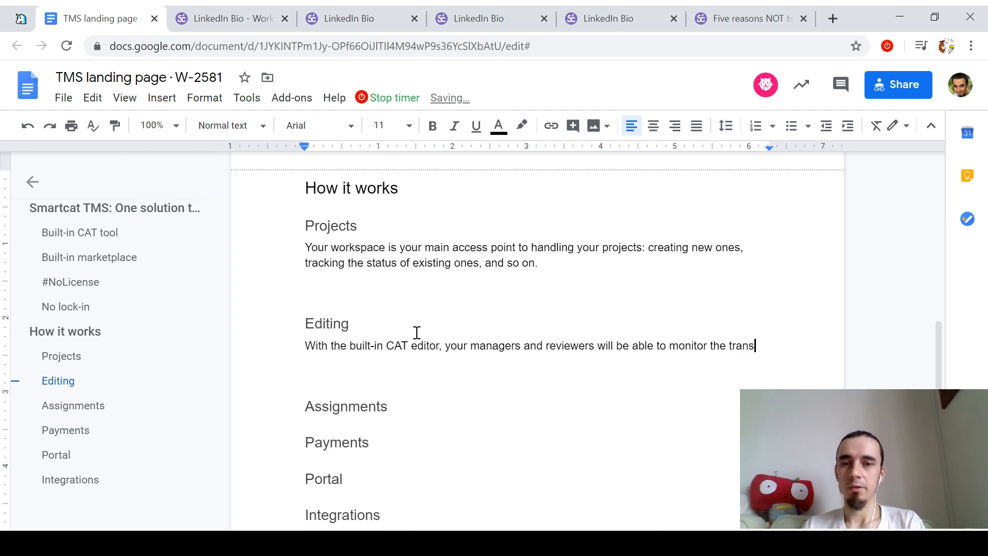
pyautogui.write('lation progress in the')
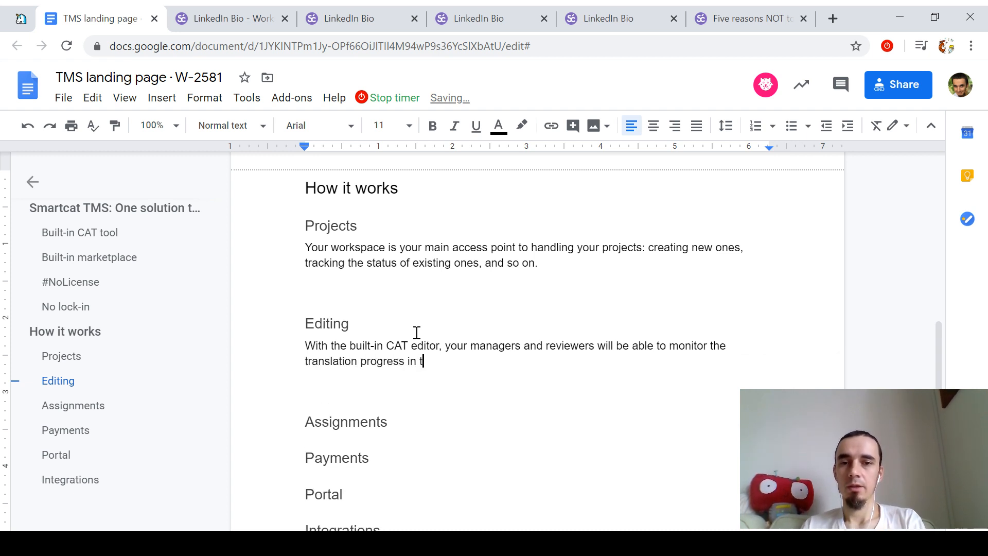
pyautogui.hotkey('ctrl', 'shift', 'Left')
pyautogui.hotkey('ctrl', 'shift', 'Left')
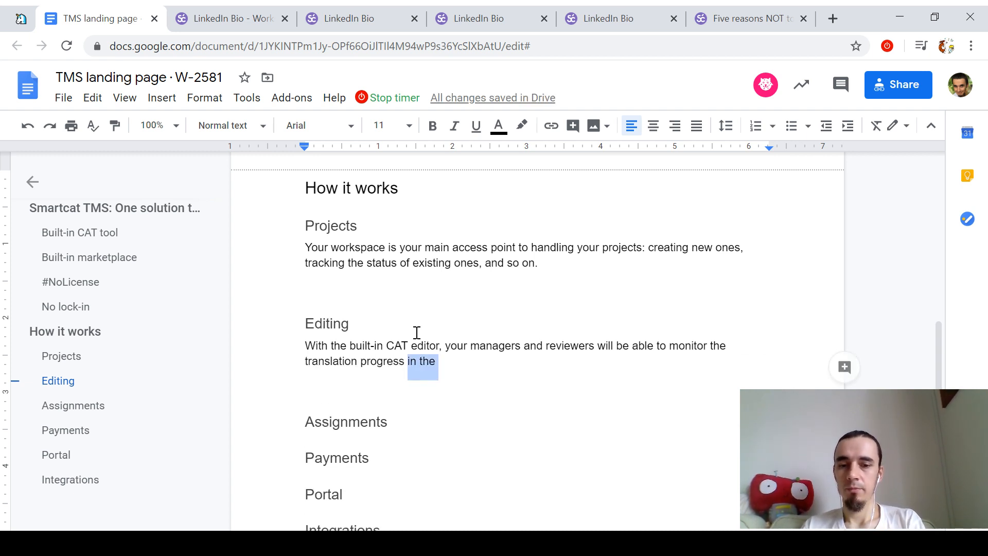
pyautogui.write('tion progress in the finest detail')
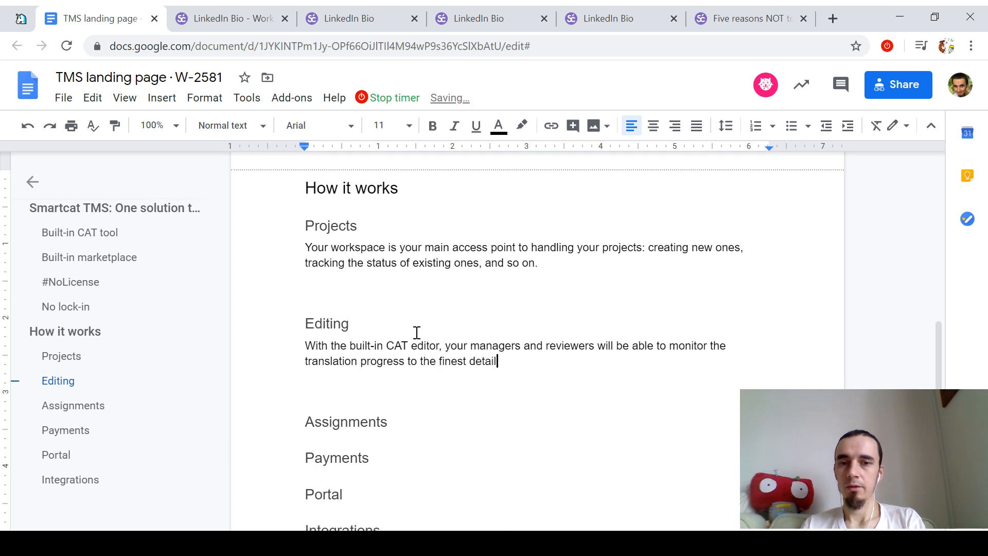
pyautogui.write('.')
pyautogui.hotkey('ctrl', 'Left')
pyautogui.hotkey('ctrl', 'Left')
pyautogui.hotkey('ctrl', 'Left')
pyautogui.hotkey('ctrl', 'shift', 'Left')
pyautogui.write('in')
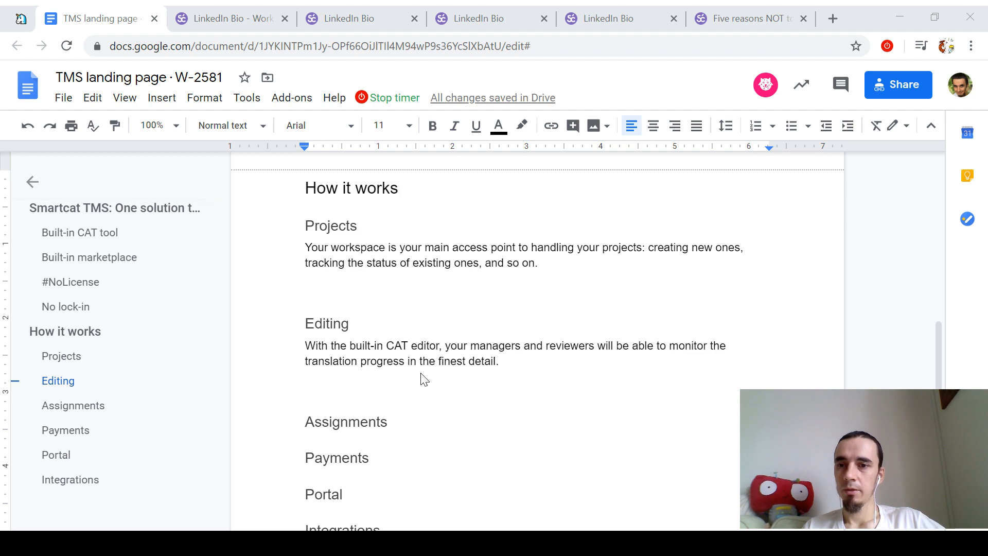
# Step: Add a '...' placeholder under the Projects paragraph with comment 'Screenshot/cast of the project workspace'
pyautogui.hotkey('ctrl', 'Tab')
pyautogui.hotkey('ctrl', 'Tab')
pyautogui.hotkey('ctrl', 'Tab')
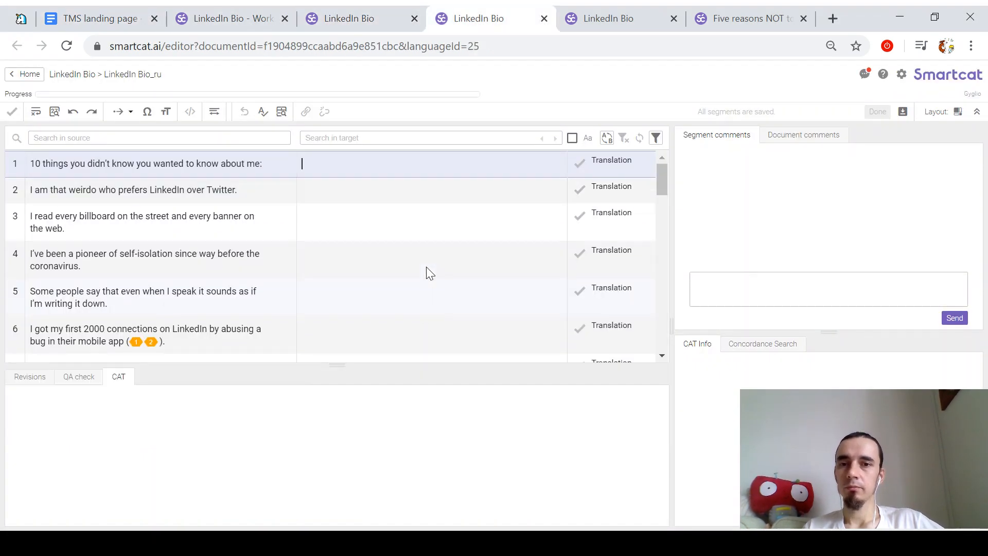
pyautogui.hotkey('ctrl', 'shift', 'Tab')
pyautogui.hotkey('ctrl', 'shift', 'Tab')
pyautogui.hotkey('ctrl', 'shift', 'Tab')
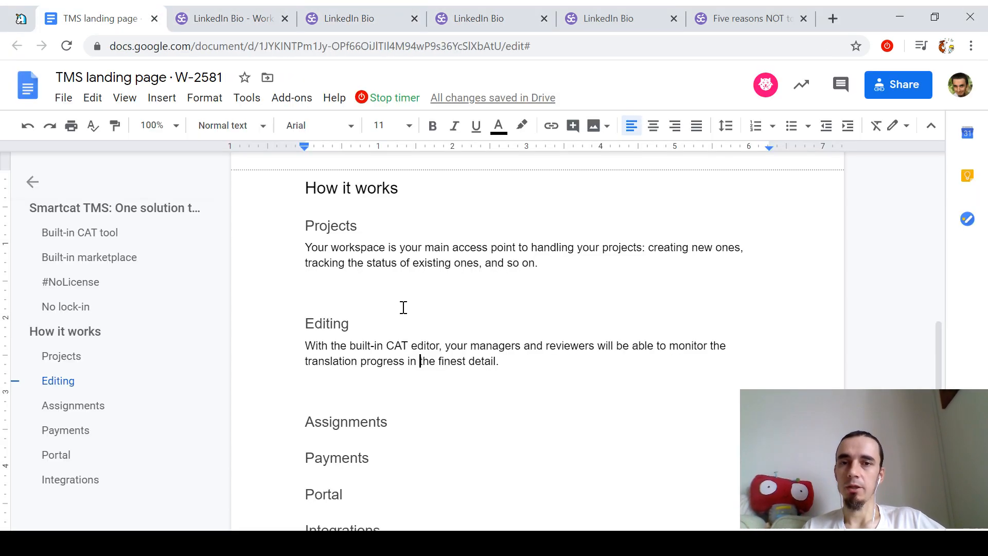
pyautogui.click(429, 282)
pyautogui.press('Return')
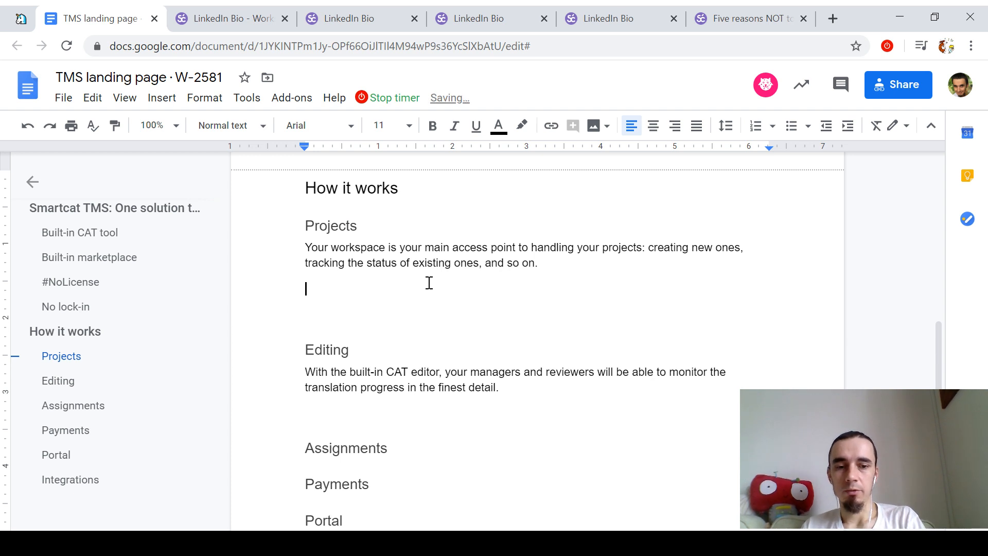
pyautogui.write('[Screnshot/s')
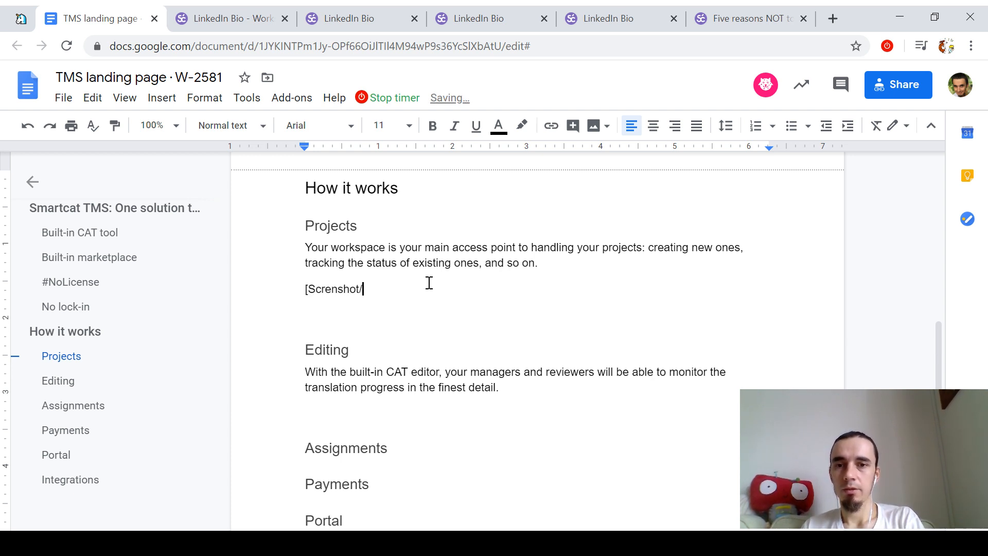
pyautogui.hotkey('ctrl', 'shift', 'Left')
pyautogui.hotkey('ctrl', 'shift', 'Left')
pyautogui.hotkey('ctrl', 'shift', 'Left')
pyautogui.press('BackSpace')
pyautogui.press('BackSpace')
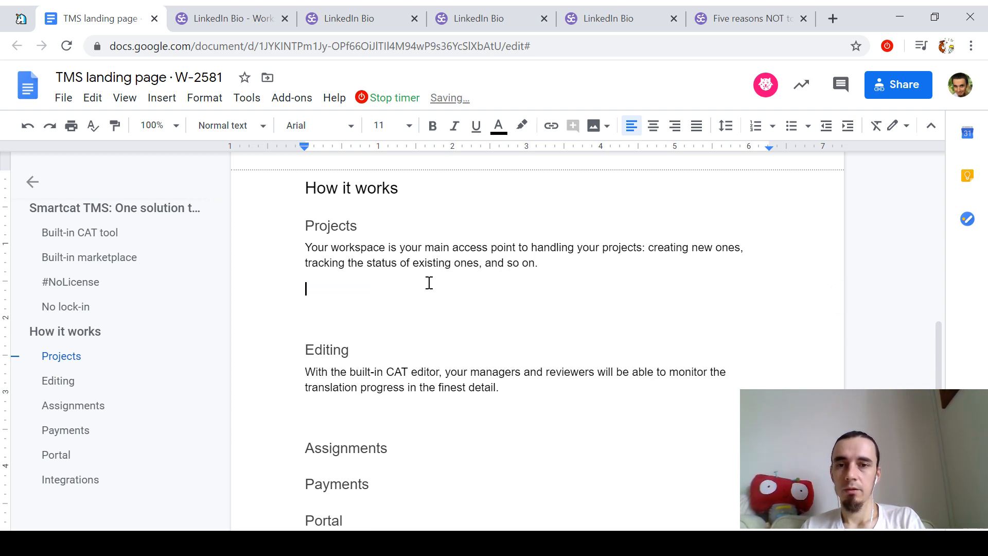
pyautogui.write('...')
pyautogui.hotkey('shift', 'Home')
pyautogui.hotkey('ctrl', 'alt', 'm')
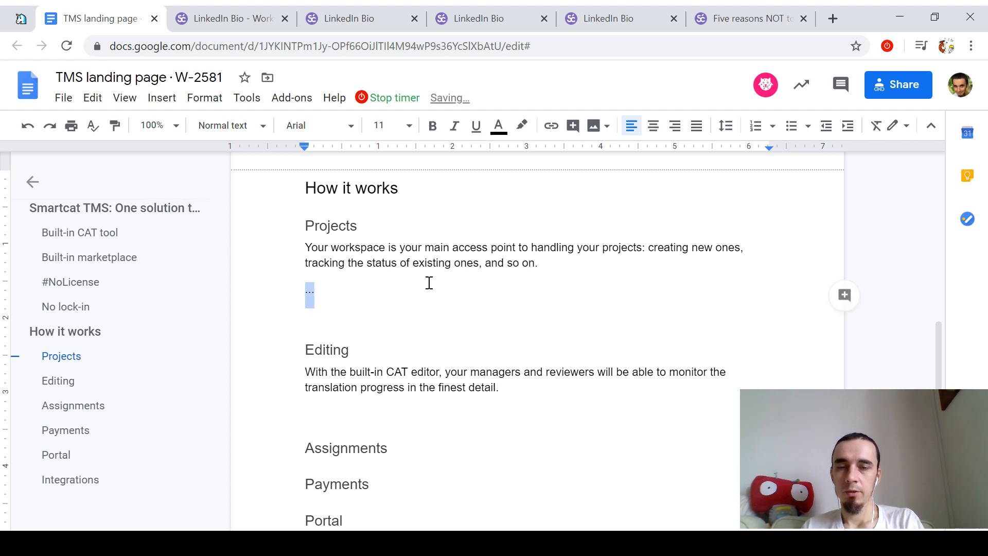
pyautogui.write('Screenshot/cast of ')
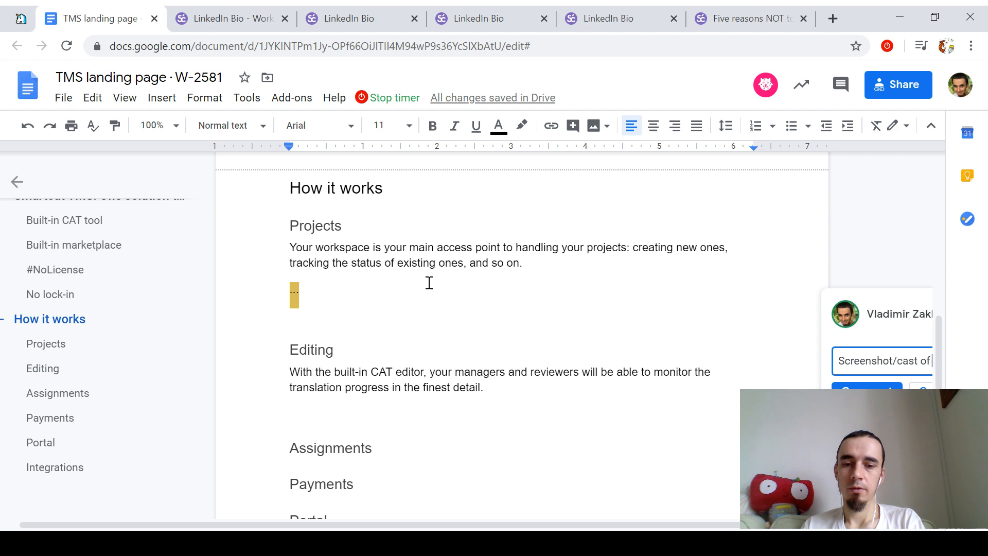
pyautogui.write('the project workspace')
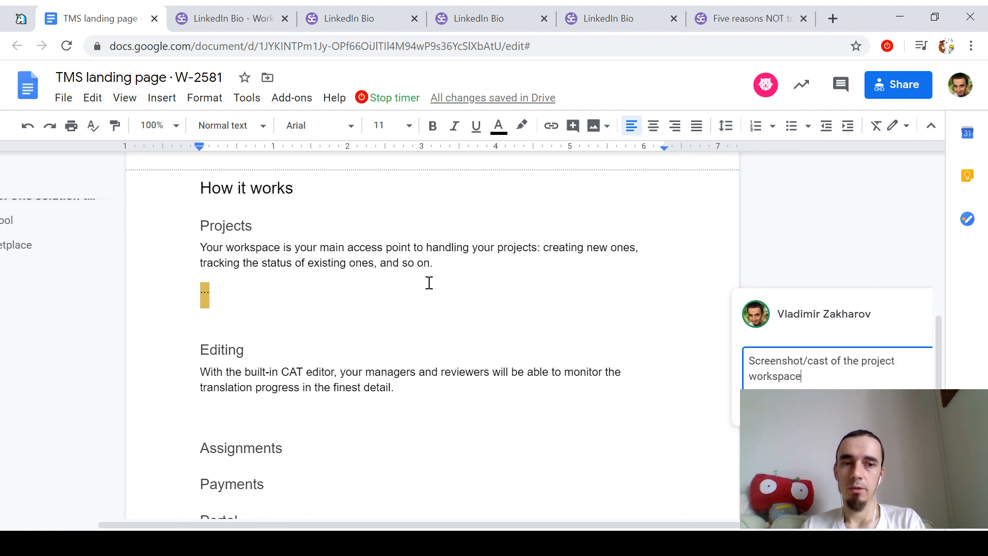
# Step: Post that comment, then add a commented '...' placeholder under the Editing paragraph
pyautogui.hotkey('ctrl', 'Return')
pyautogui.press('Down')
pyautogui.press('Down')
pyautogui.press('Down')
pyautogui.press('Down')
pyautogui.press('Down')
pyautogui.write('...')
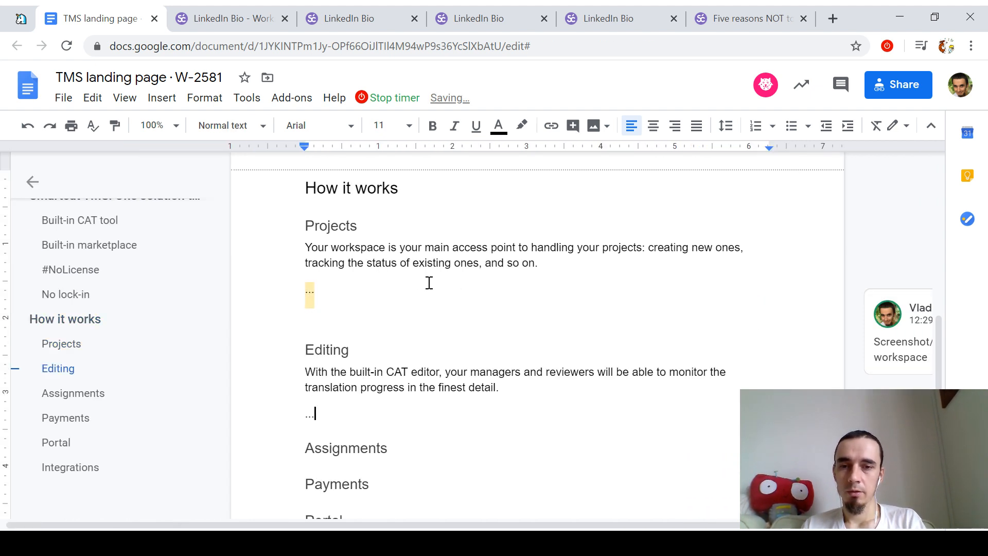
pyautogui.hotkey('shift', 'Home')
pyautogui.hotkey('ctrl', 'alt', 'm')
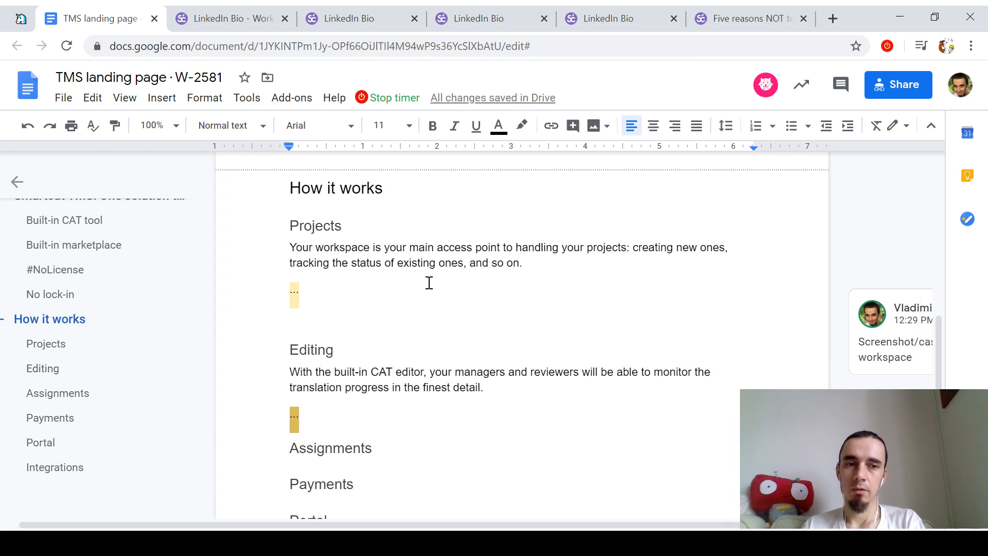
pyautogui.press('Escape')
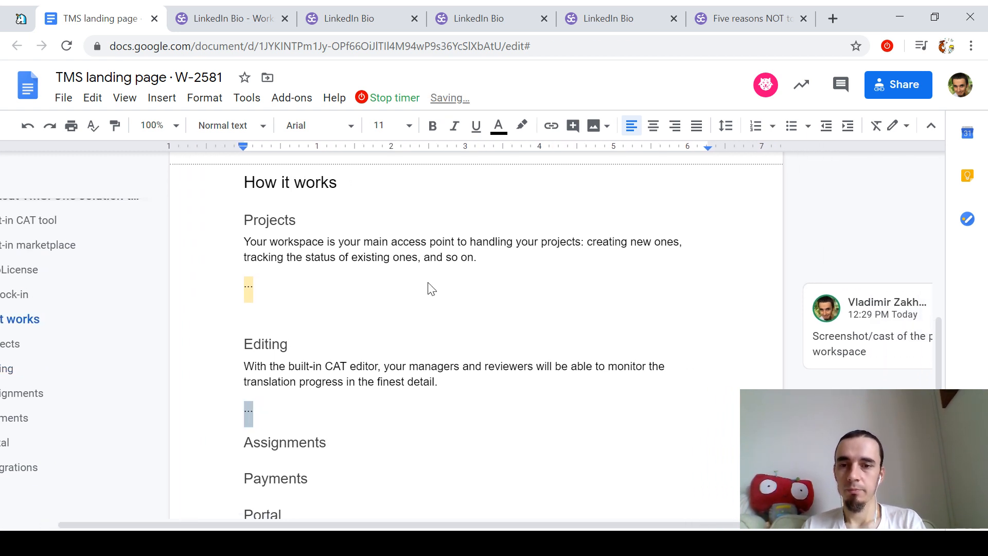
# Step: Add empty lines after the placeholder and below the Assignments heading
pyautogui.press('Return')
pyautogui.press('Down')
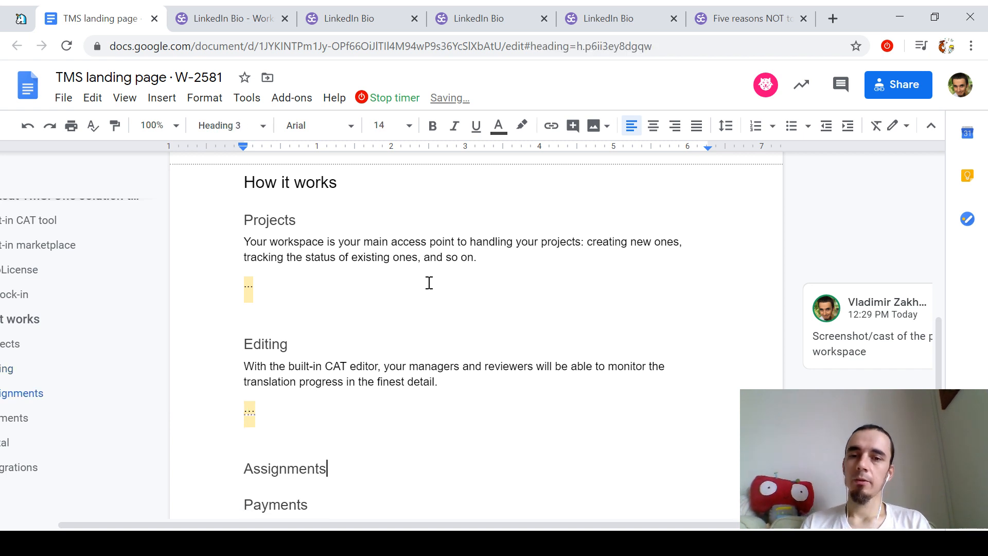
pyautogui.press('Return')
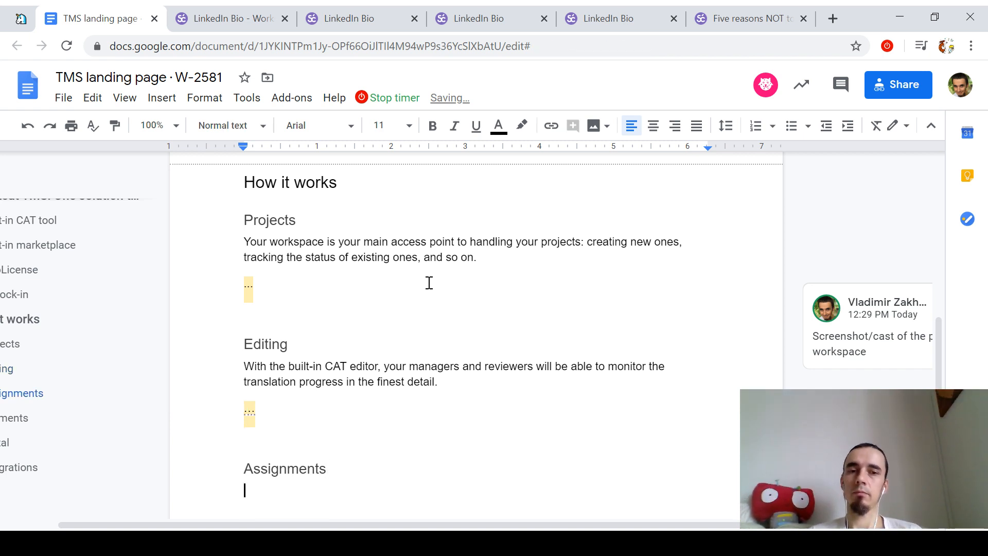
pyautogui.scroll(-2, 448, 332)
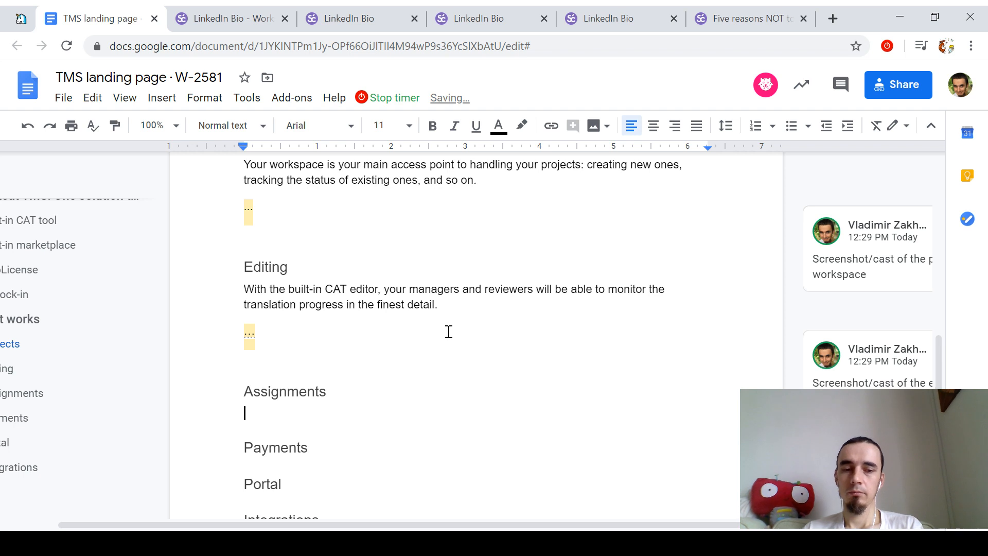
# Step: Draft the Assignments line as 'Your managers won't need to sync between different'
pyautogui.press('Return')
pyautogui.press('Up')
pyautogui.write('Once')
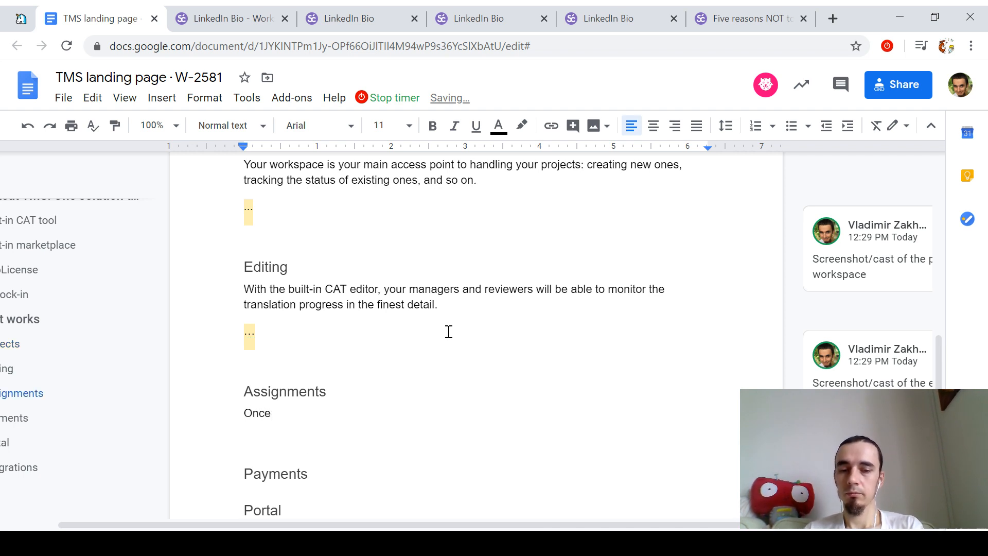
pyautogui.hotkey('shift', 'Home')
pyautogui.write('Yor')
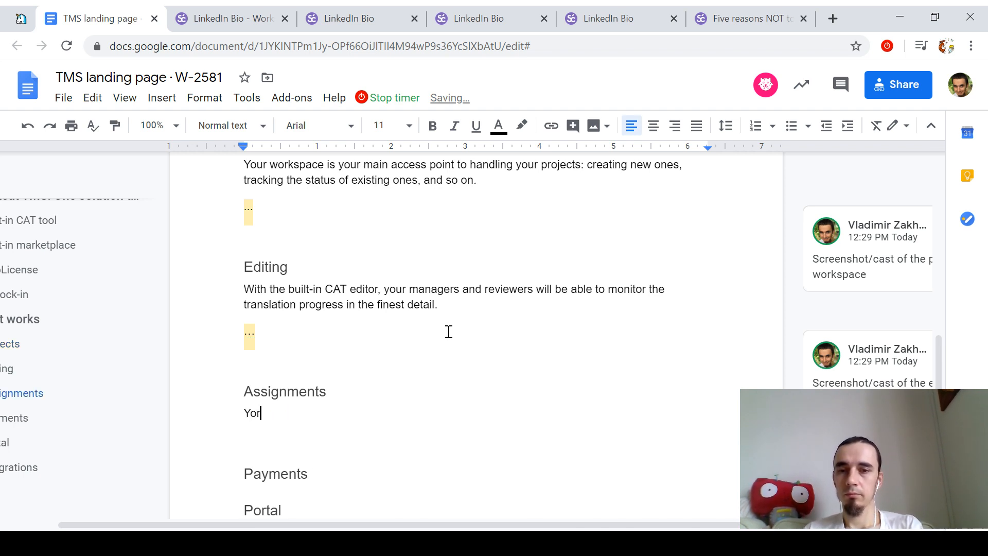
pyautogui.write('r managers won')
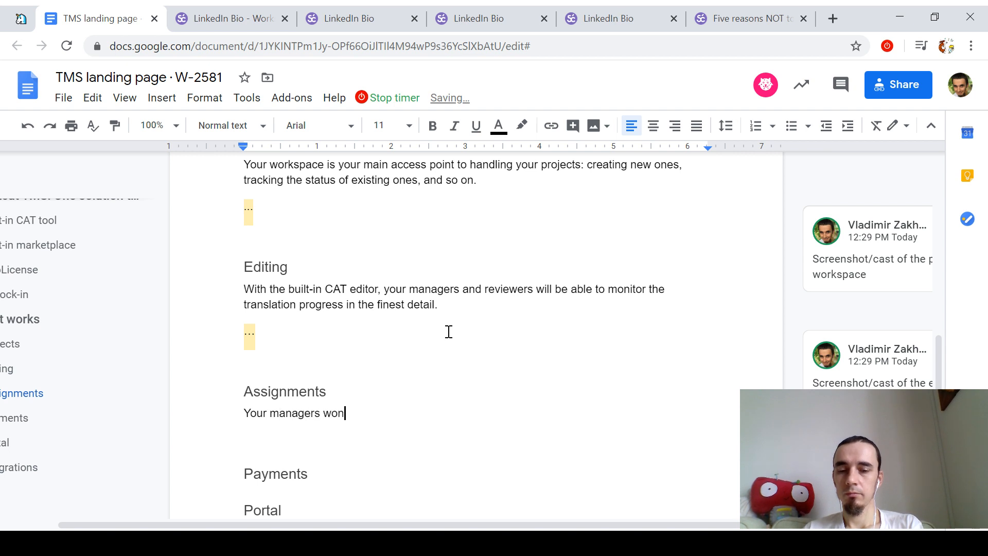
pyautogui.write("'t need to")
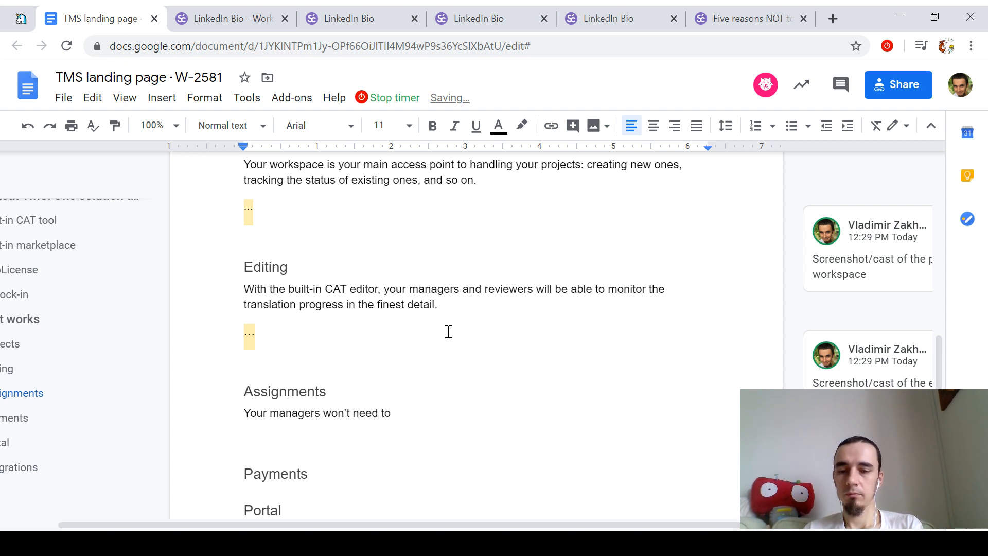
pyautogui.write(' sync between ')
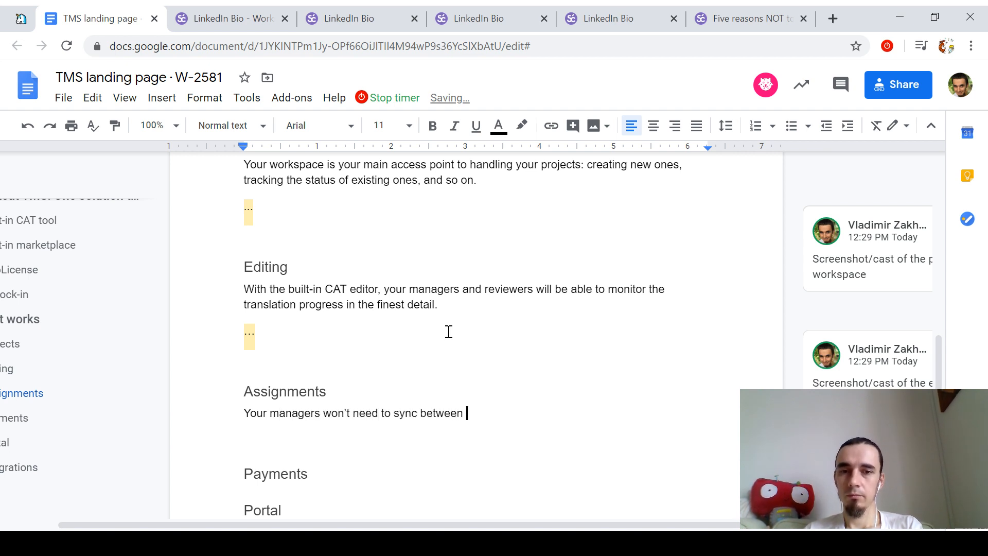
pyautogui.write('diffe')
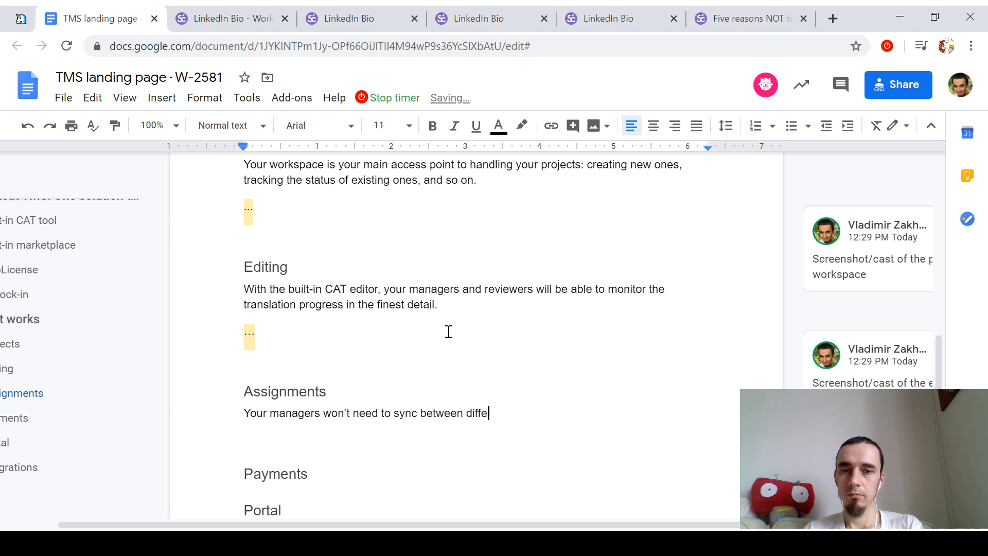
pyautogui.write('ern')
pyautogui.press('BackSpace')
pyautogui.write('rent')
# Step: Rewrite the line as 'In just a couple of clicks, your managers'
pyautogui.hotkey('shift', 'Home')
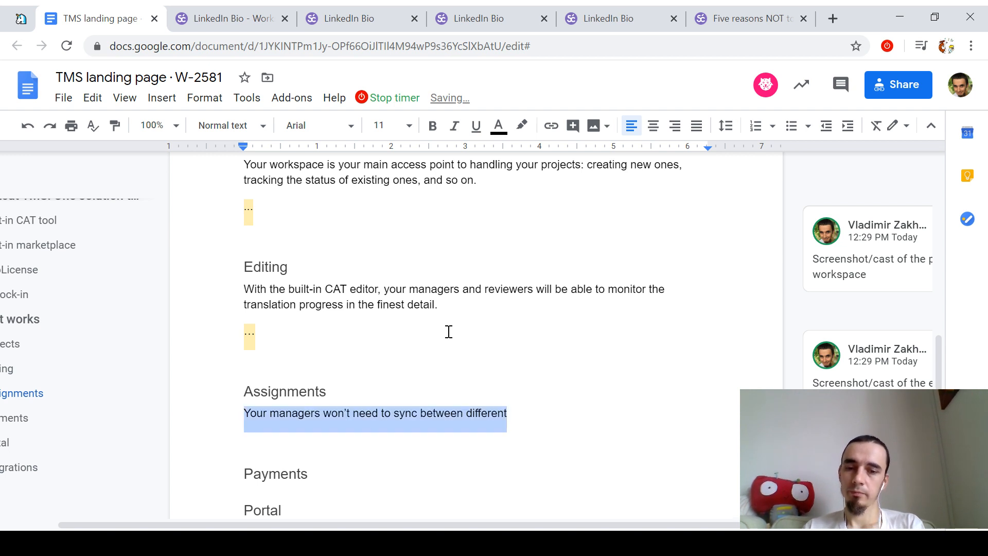
pyautogui.write('In just a')
pyautogui.write('of clicks, your managers')
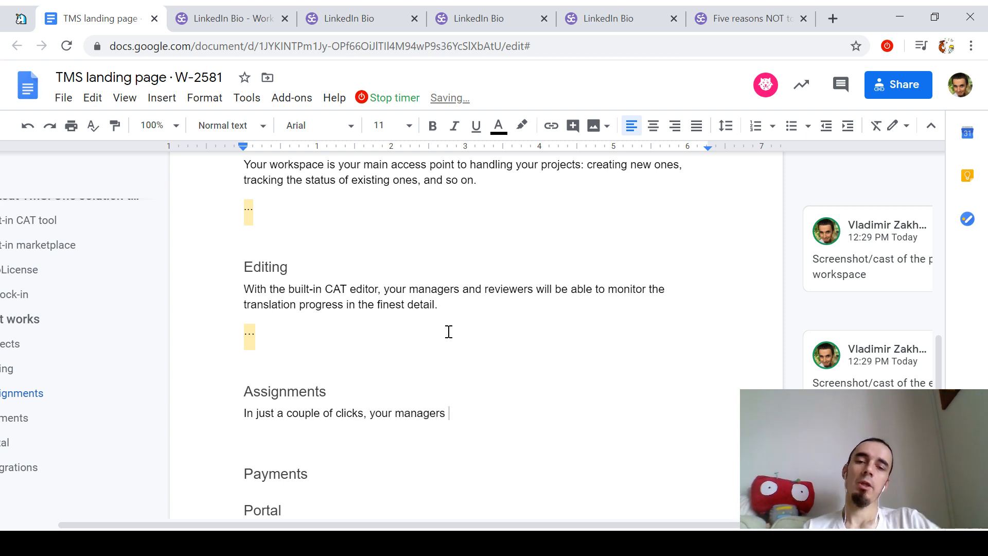
pyautogui.press('BackSpace')
pyautogui.hotkey('ctrl', 'shift', 'Left')
pyautogui.hotkey('ctrl', 'shift', 'Left')
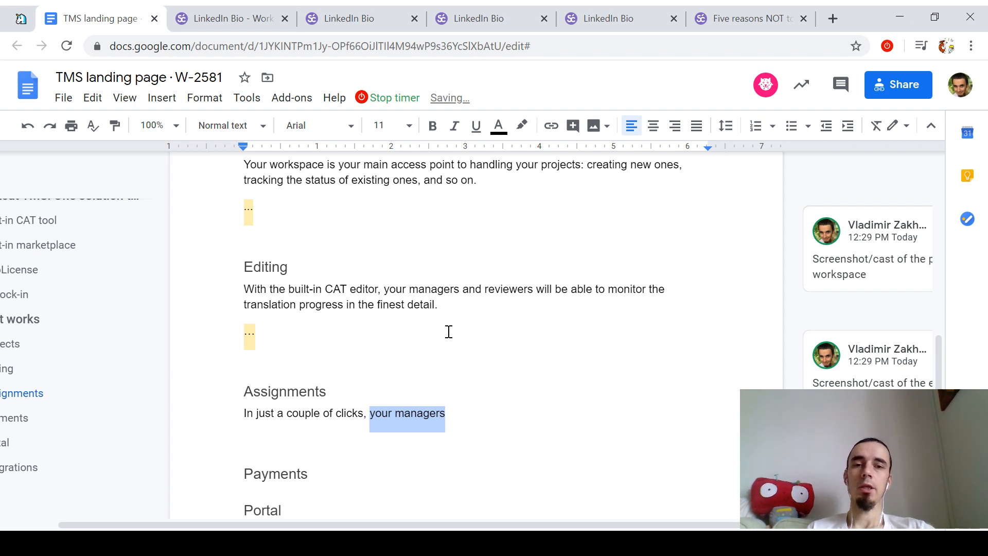
pyautogui.press('Right')
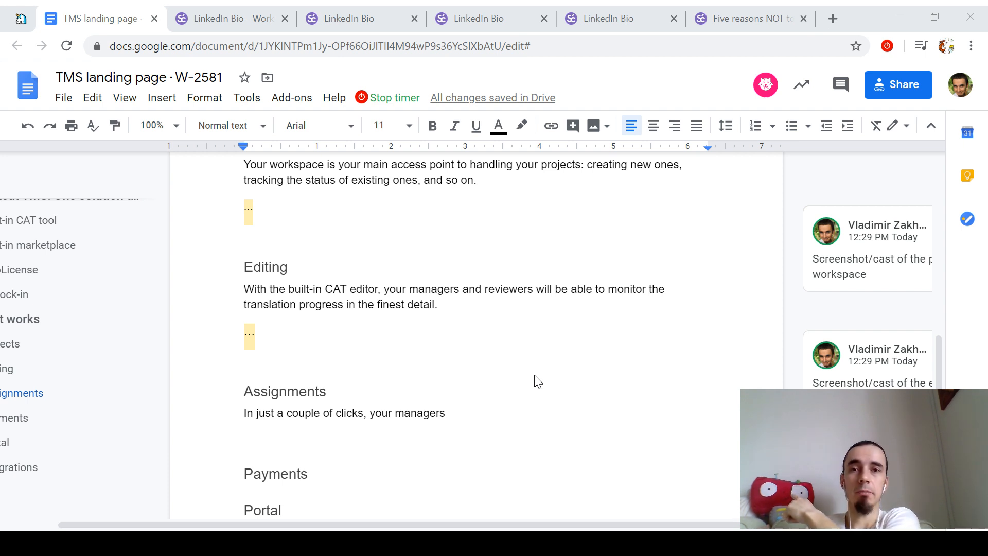
pyautogui.hotkey('alt', 'Tab')
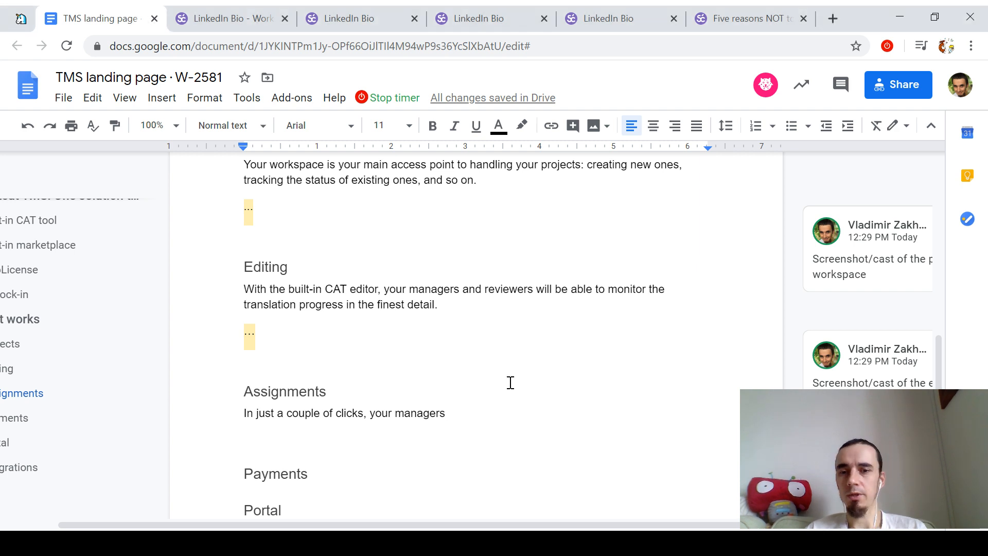
pyautogui.scroll(-2, 550, 335)
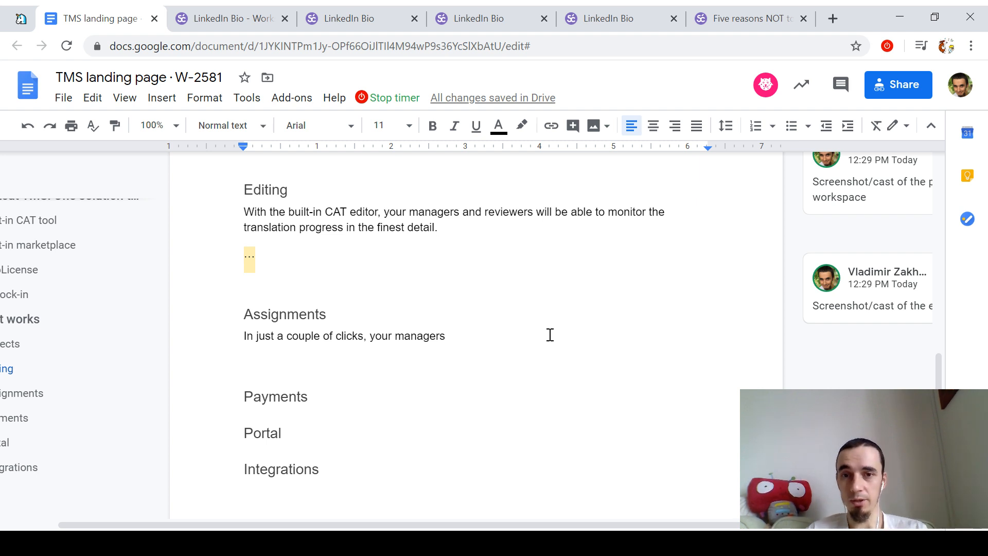
# Step: Finish the Assignments sentence: assign individual contributors — translators, editors, DPT specialists — to work right on the platform
pyautogui.write('will ')
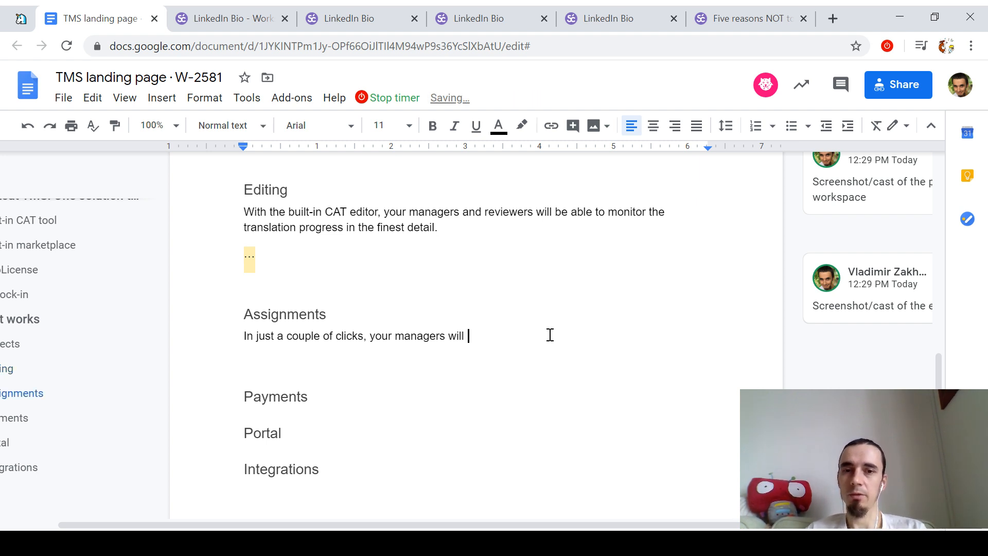
pyautogui.write('be able to assi')
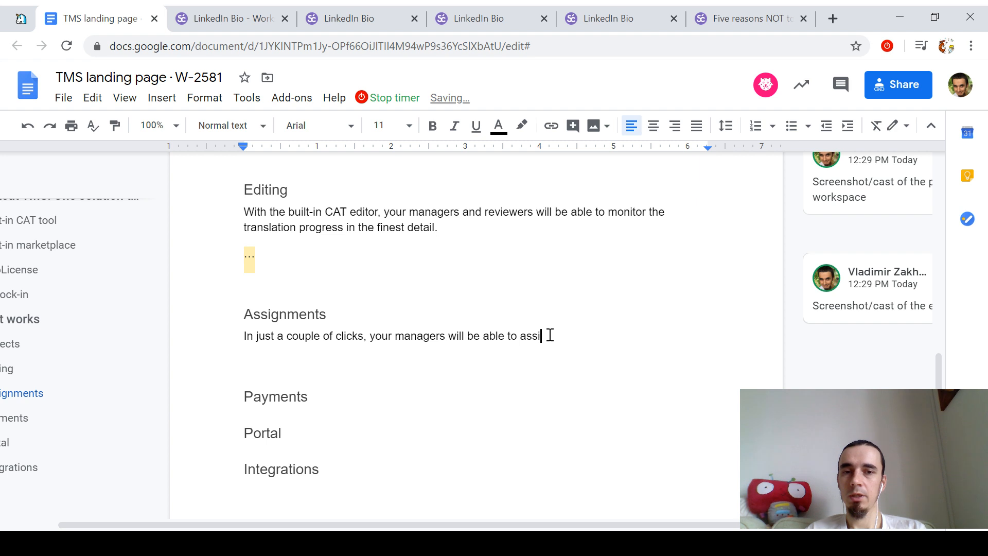
pyautogui.write('gn contribuotr')
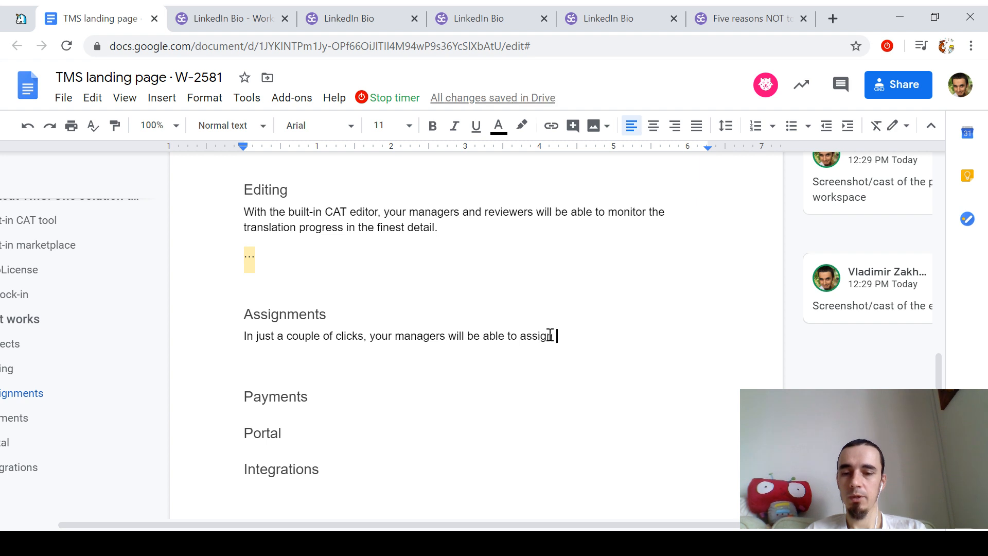
pyautogui.press('BackSpace')
pyautogui.press('BackSpace')
pyautogui.press('BackSpace')
pyautogui.write('to')
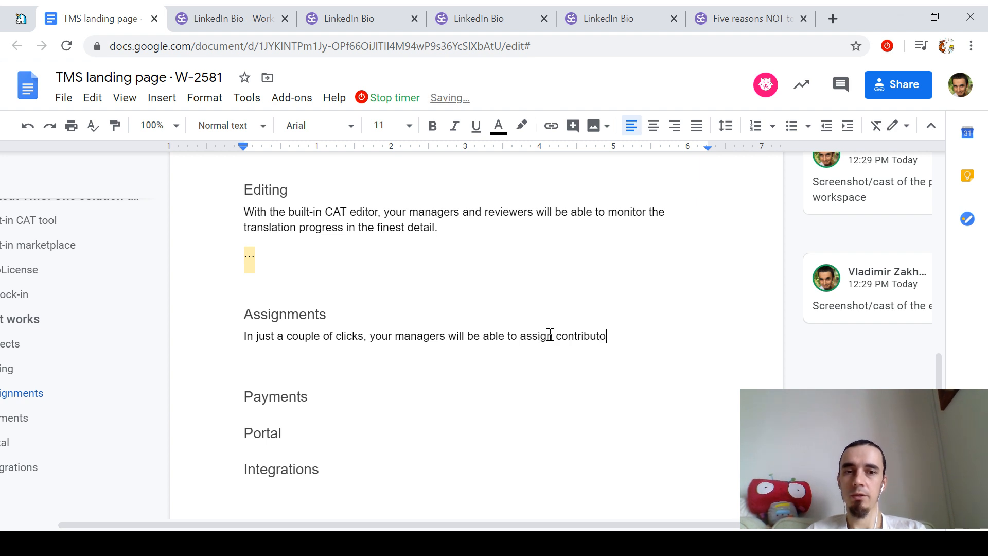
pyautogui.hotkey('ctrl', 'BackSpace')
pyautogui.write('individual contributors — trans')
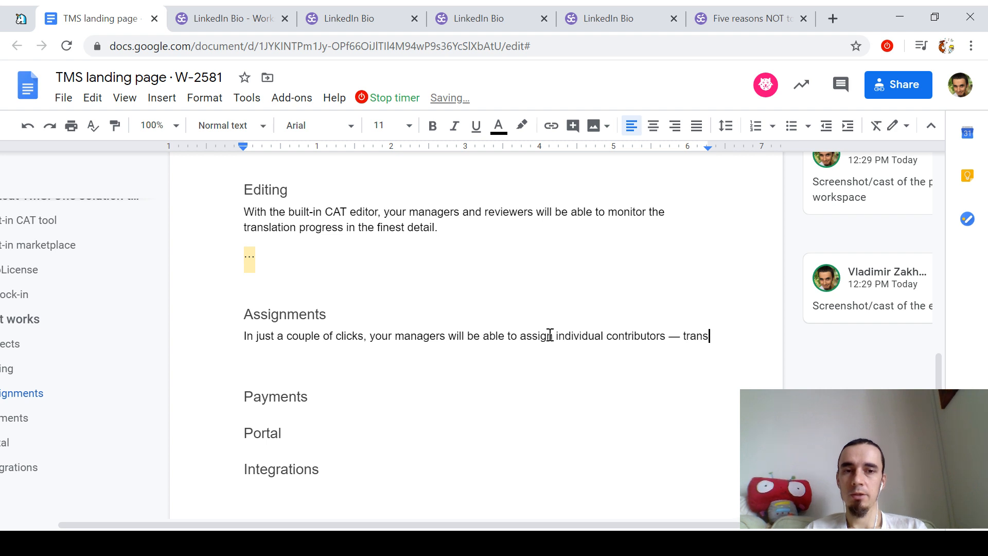
pyautogui.write('lators, editors, ')
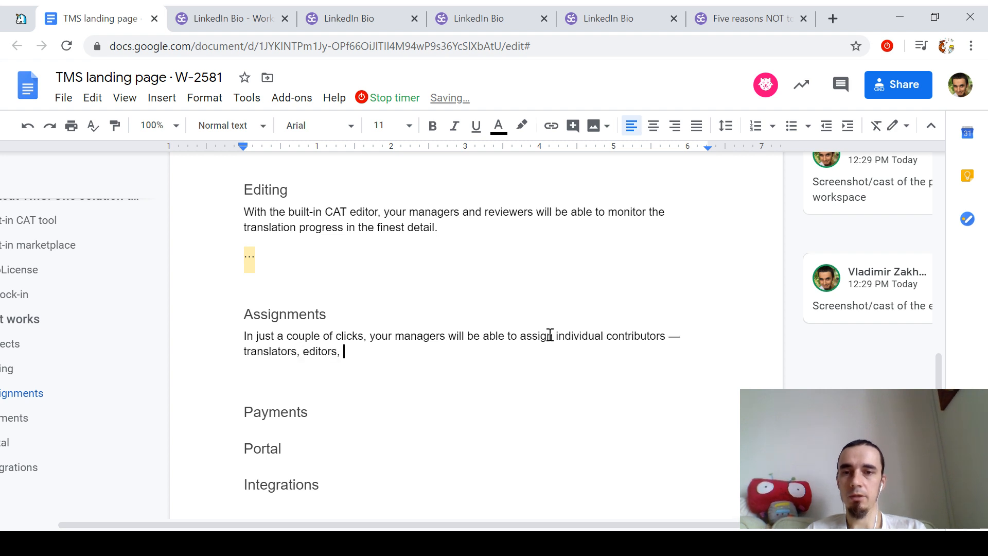
pyautogui.write('DPT specialists —')
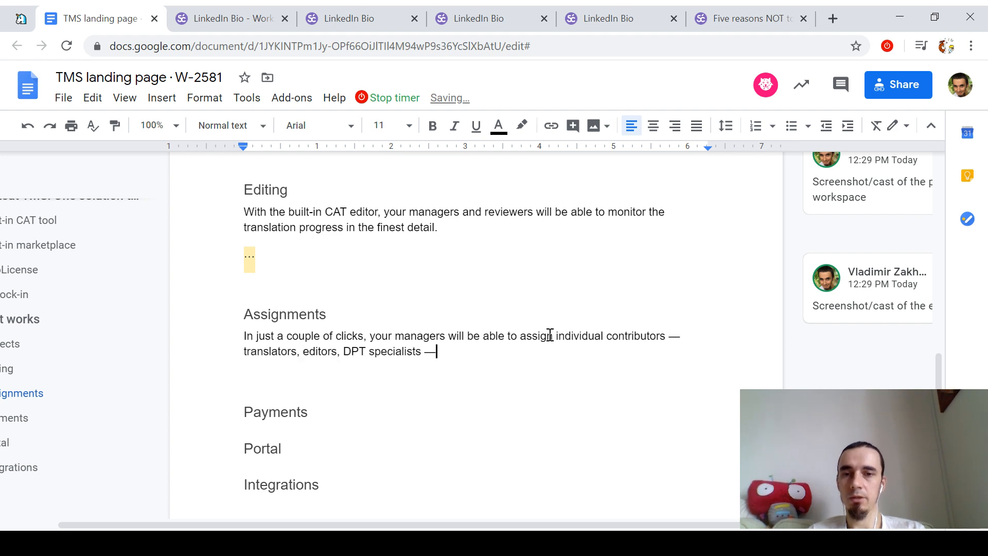
pyautogui.write(' to work right on the pla')
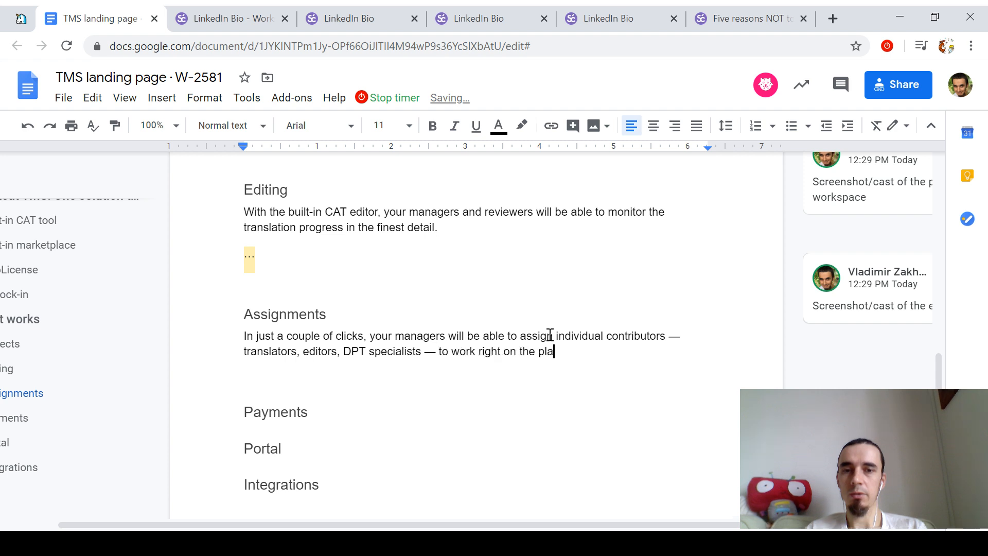
pyautogui.write('tform.')
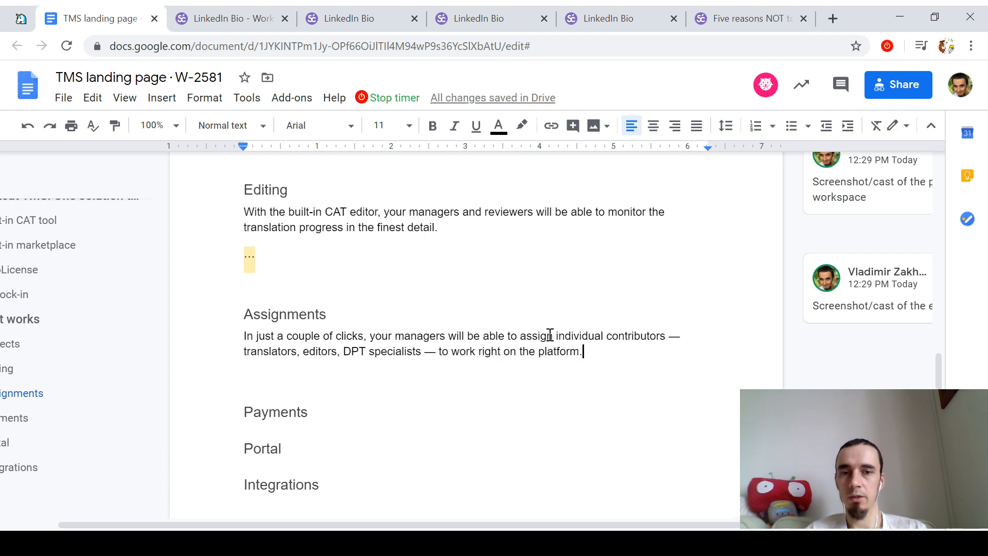
# Step: Paste the commented '...' placeholder below it and go to the end of the Payments heading
pyautogui.press('Return')
pyautogui.write('...')
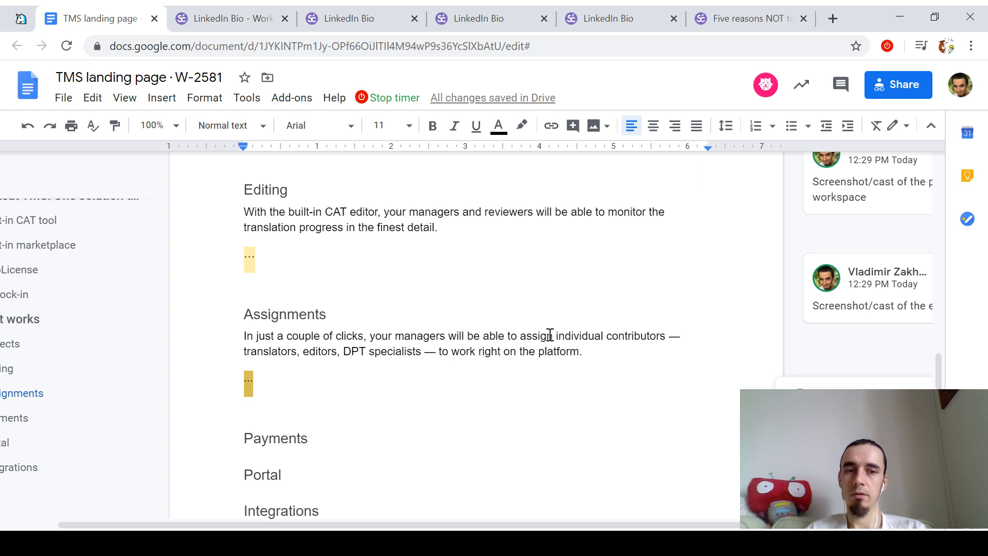
pyautogui.press('Down')
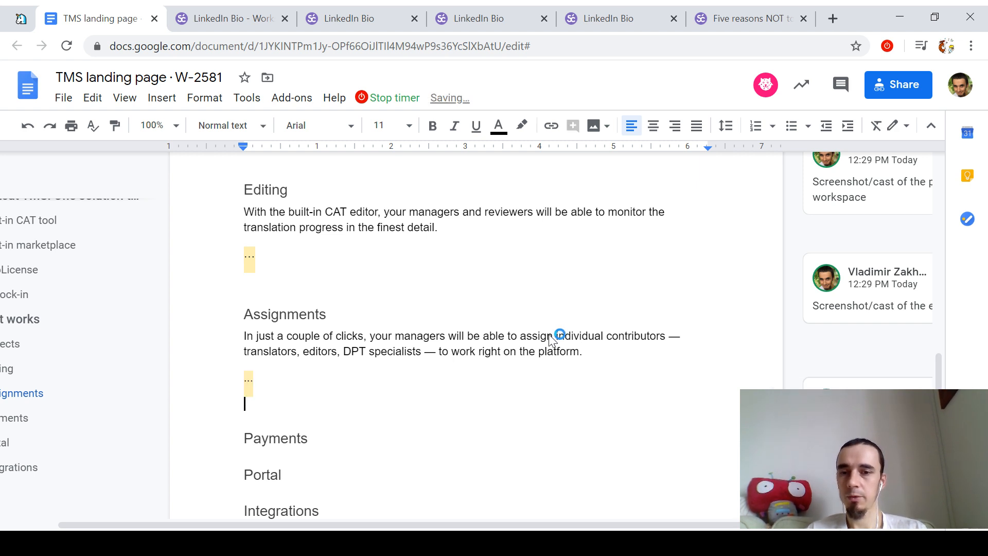
pyautogui.press('Down')
pyautogui.press('End')
# Step: Write the Payments paragraph: no separate accounting system, all payables collected in just one transaction
pyautogui.press('Return')
pyautogui.press('Return')
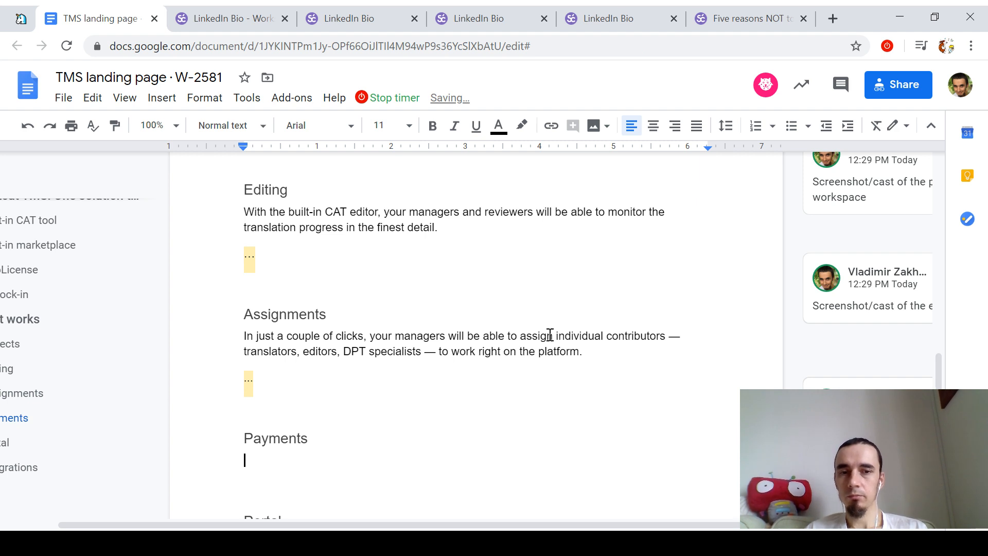
pyautogui.scroll(-2, 511, 337)
pyautogui.write("With Smartcat, you don't need")
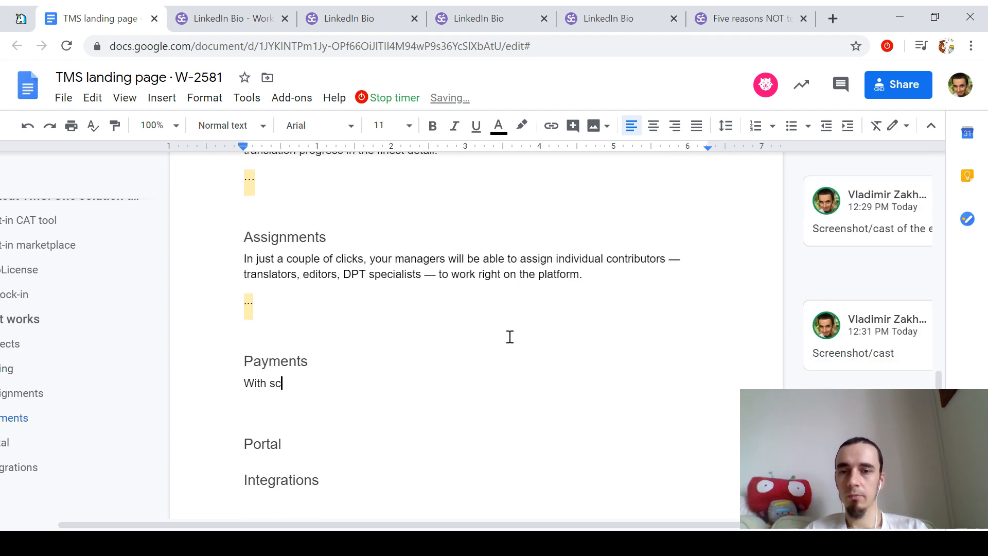
pyautogui.write(' a s')
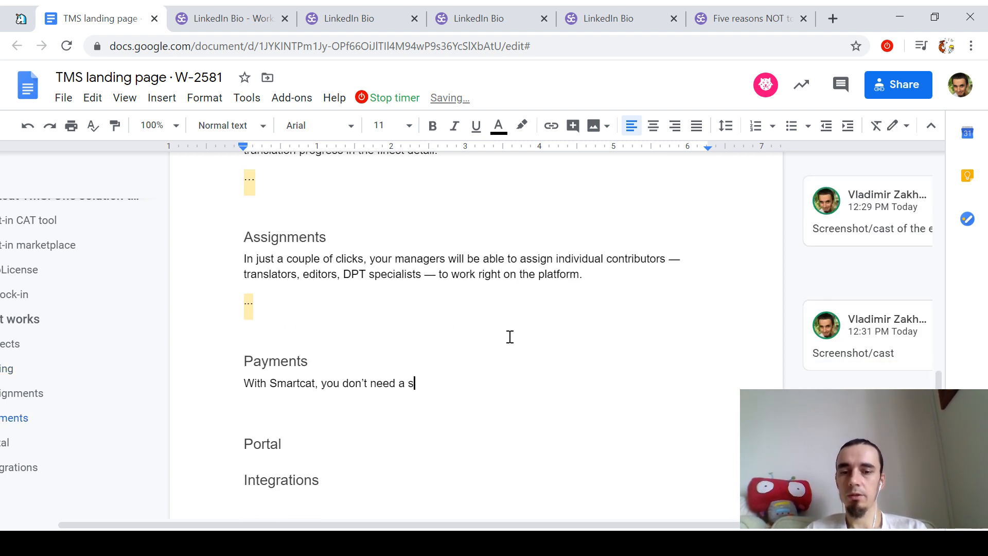
pyautogui.write('eparate accounting syste')
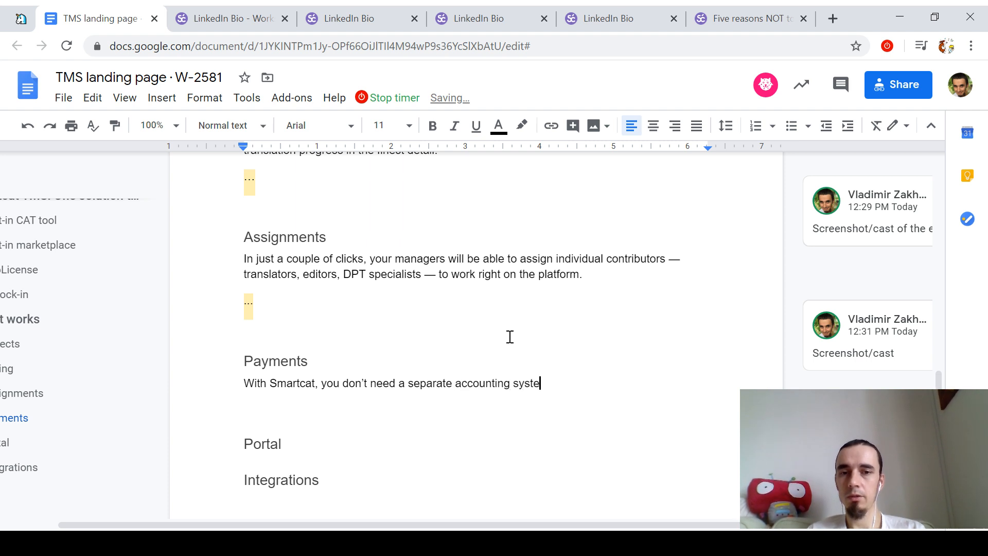
pyautogui.write('m: All payables a')
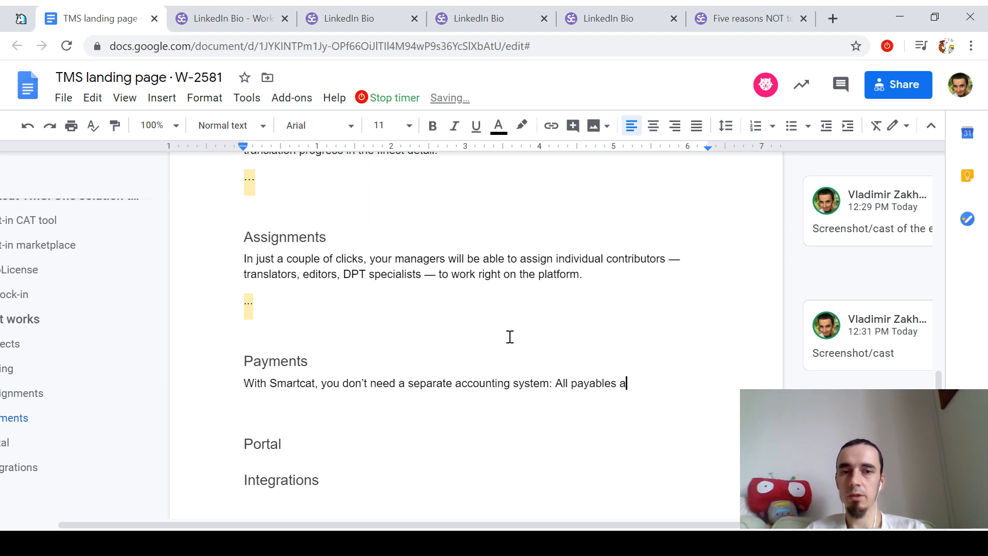
pyautogui.write('re collected in one pla')
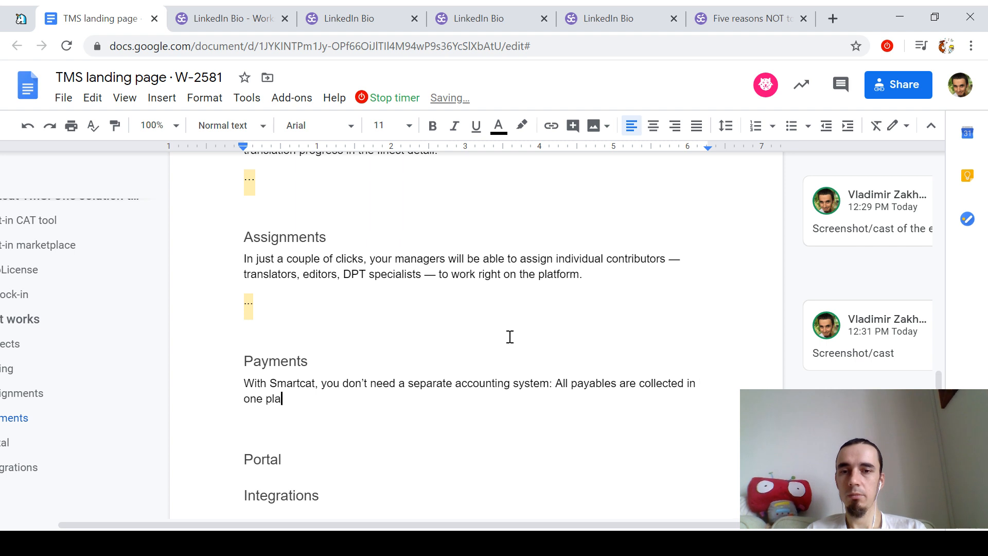
pyautogui.write('ce and can be paid wi')
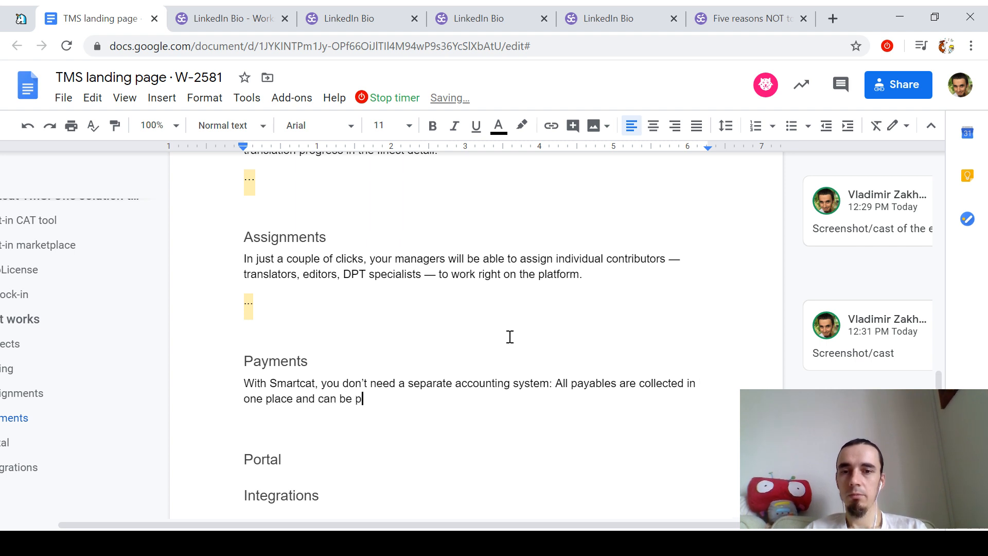
pyautogui.press('BackSpace')
pyautogui.press('BackSpace')
pyautogui.write('in just onet')
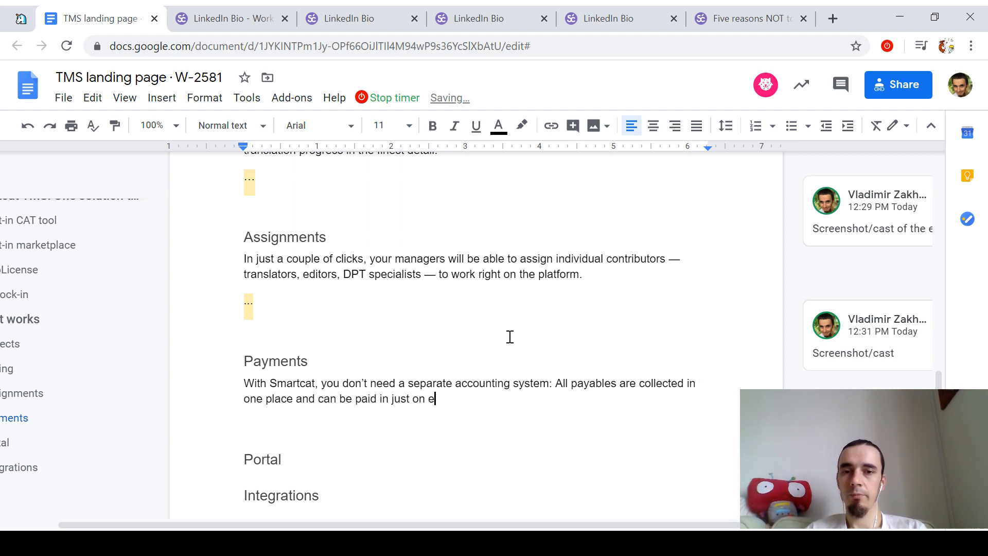
pyautogui.write('transaction.')
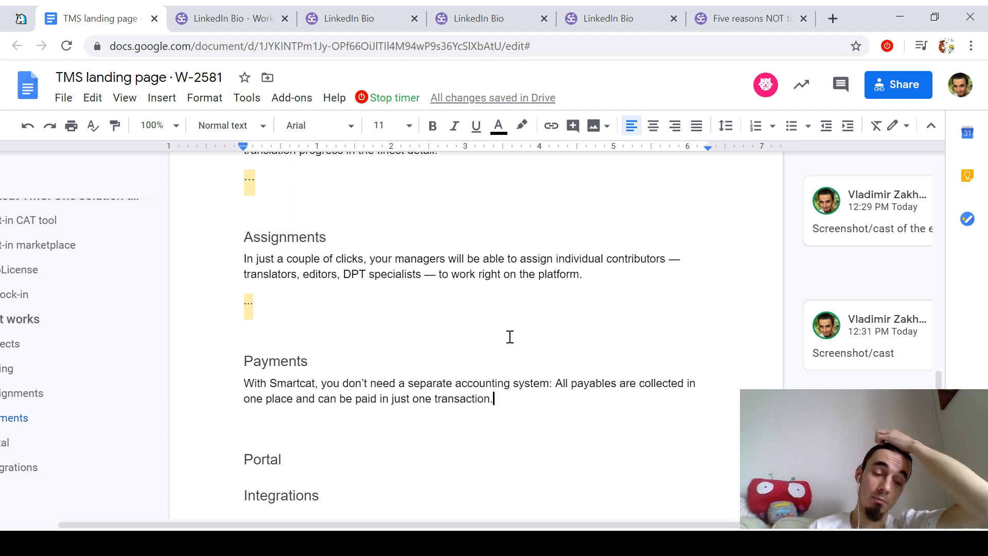
# Step: Add a '...' placeholder below the Payments paragraph with yellow highlight
pyautogui.press('Return')
pyautogui.write('...')
pyautogui.hotkey('shift', 'Home')
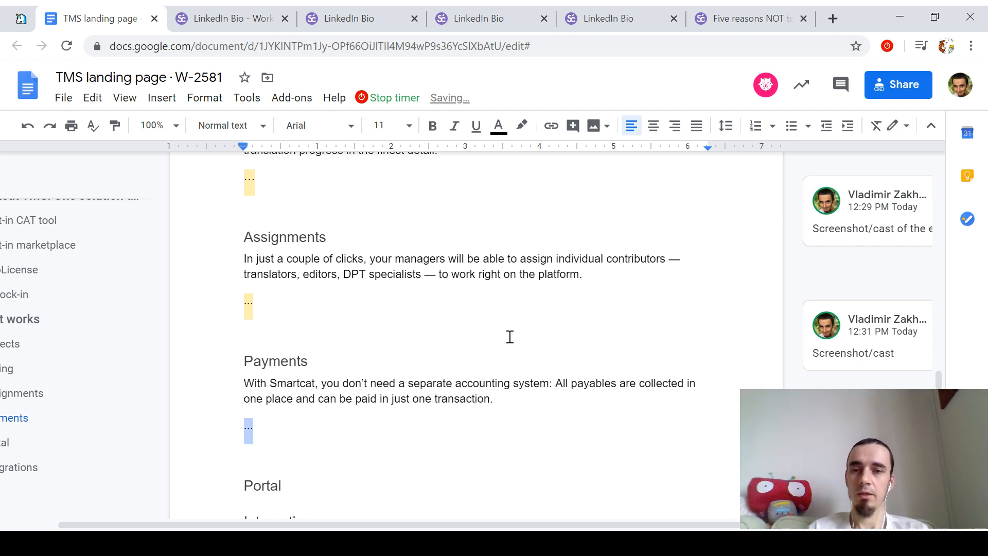
pyautogui.hotkey('ctrl', 'alt', 'v')
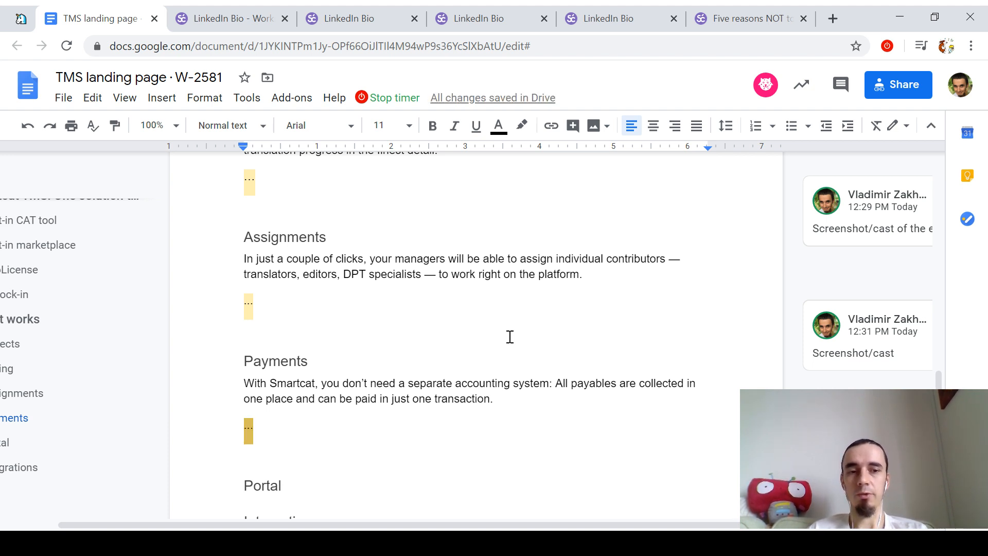
pyautogui.hotkey('ctrl', 'z')
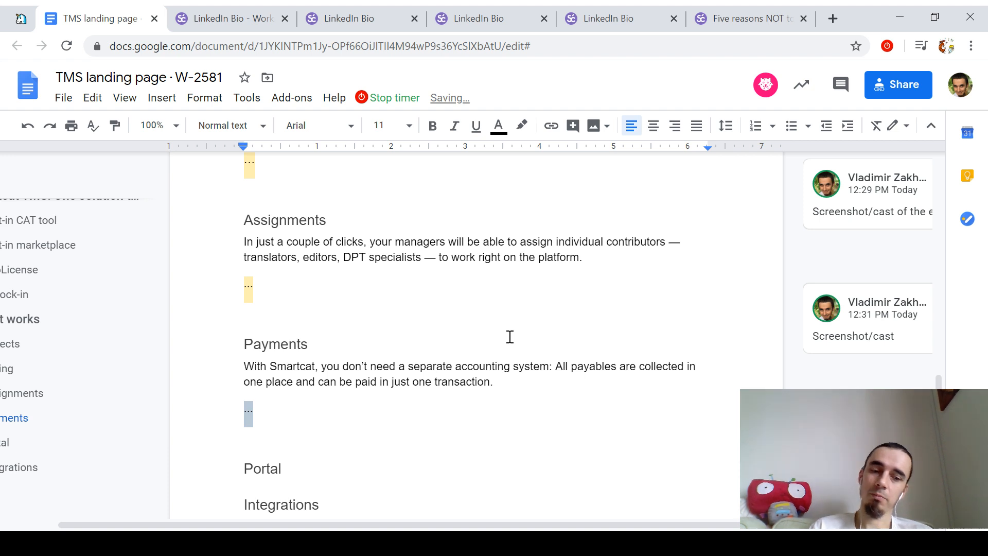
pyautogui.hotkey('ctrl', 'y')
pyautogui.press('Down')
pyautogui.press('Down')
pyautogui.scroll(-1, 510, 337)
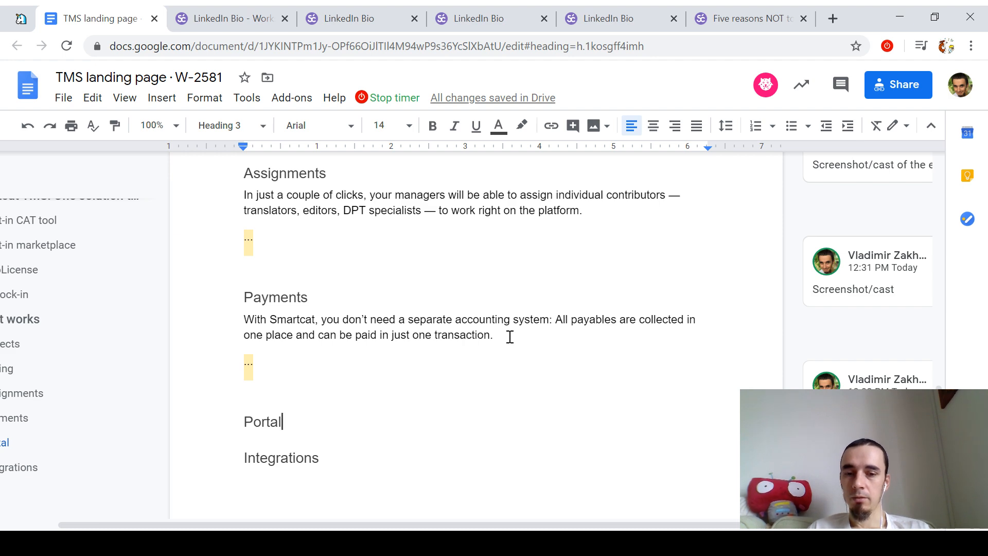
# Step: Review the draft, then place the 'Five reasons NOT to…' blog tab beside the doc and open it
pyautogui.scroll(7, 507, 338)
pyautogui.scroll(-9, 410, 341)
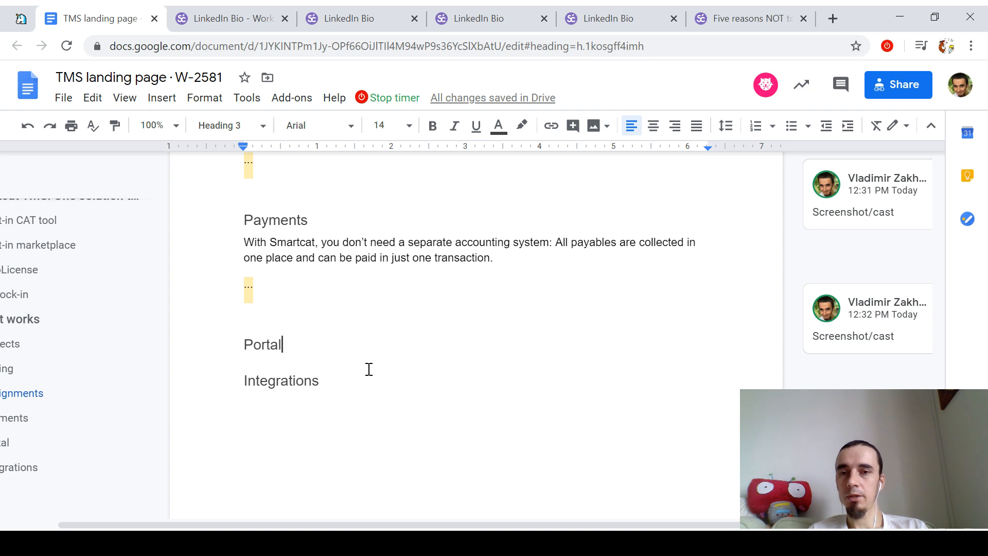
pyautogui.scroll(3, 369, 371)
pyautogui.scroll(-1, 369, 370)
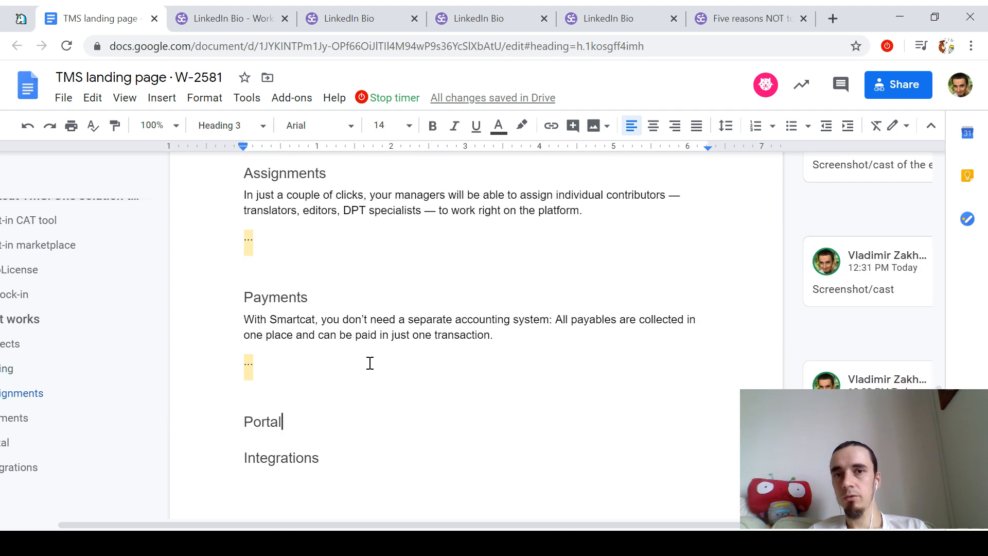
pyautogui.moveTo(726, 26); pyautogui.dragTo(180, 11)
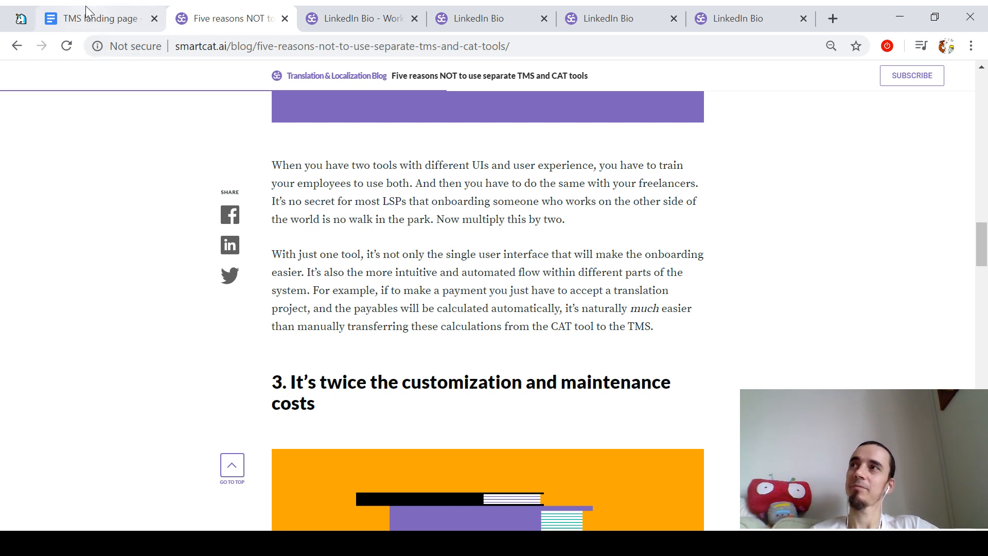
pyautogui.click(88, 11)
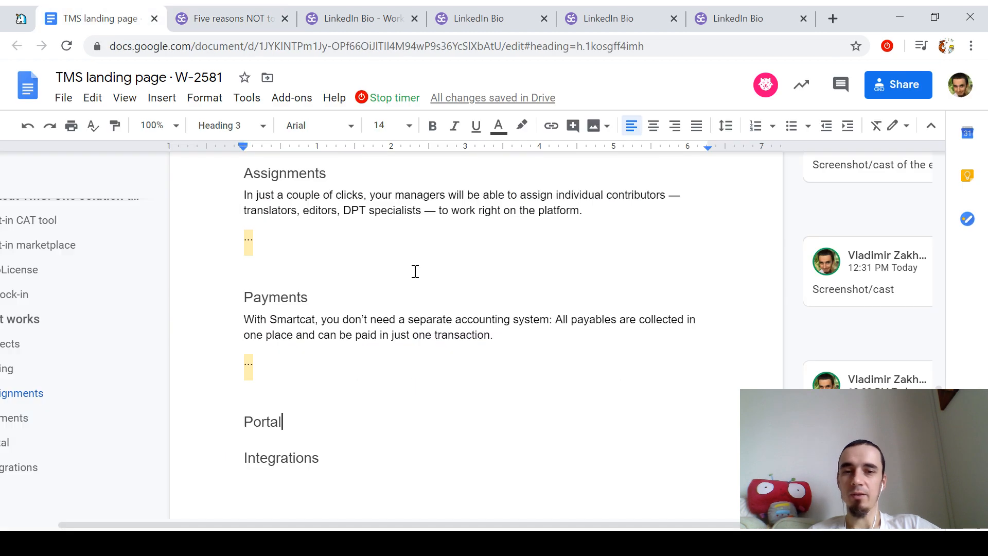
pyautogui.click(237, 18)
pyautogui.scroll(-9, 536, 332)
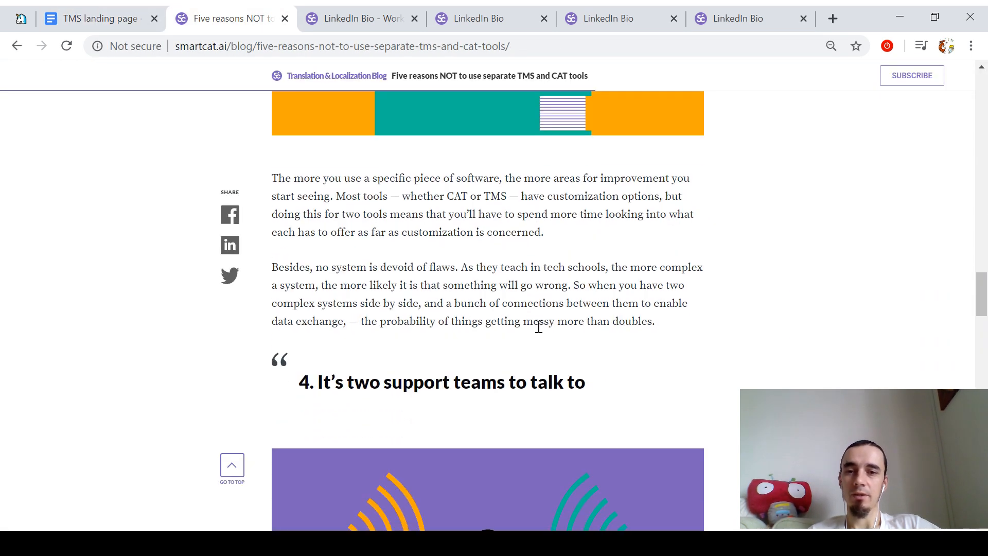
# Step: Read through the Five reasons blog article, then return to the TMS landing page document
pyautogui.scroll(-9, 538, 327)
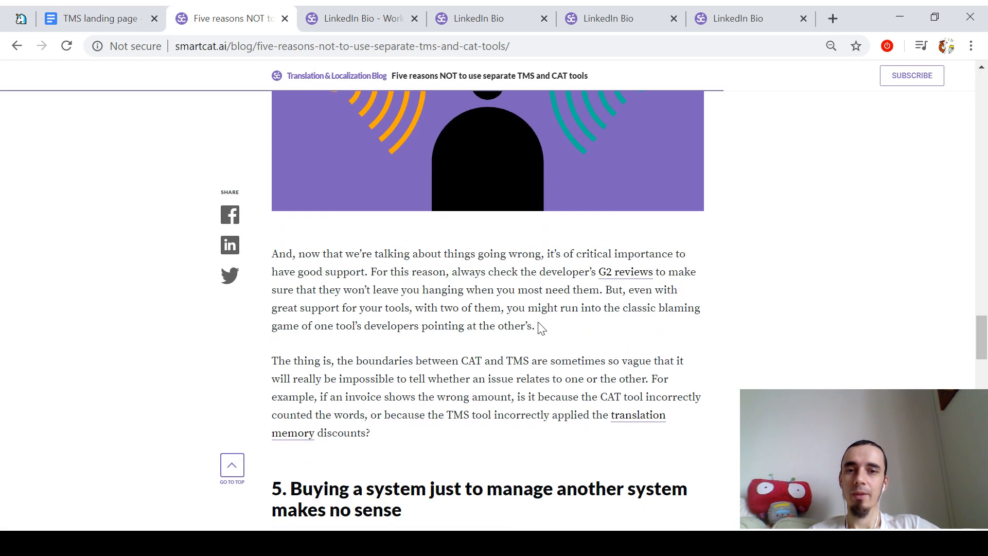
pyautogui.scroll(-15, 540, 328)
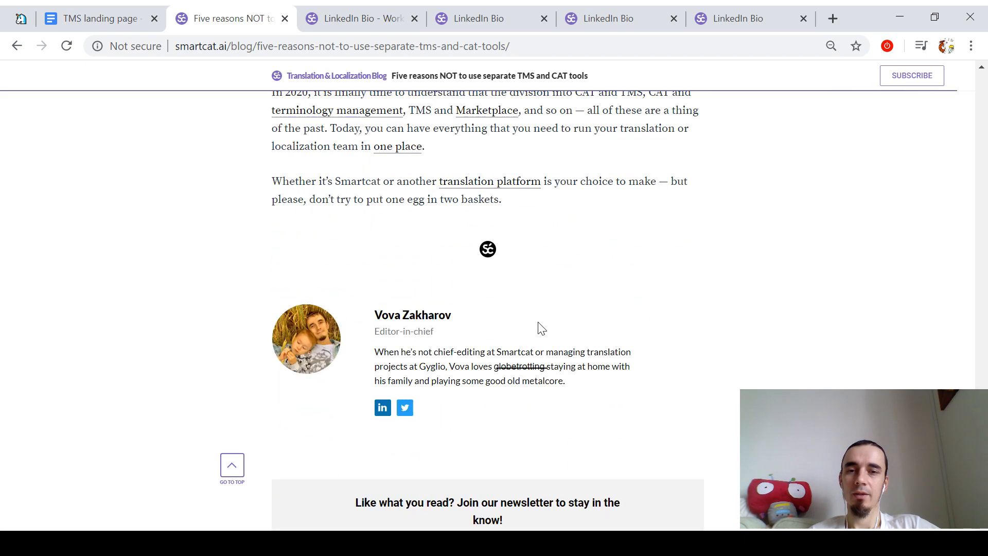
pyautogui.scroll(12, 540, 328)
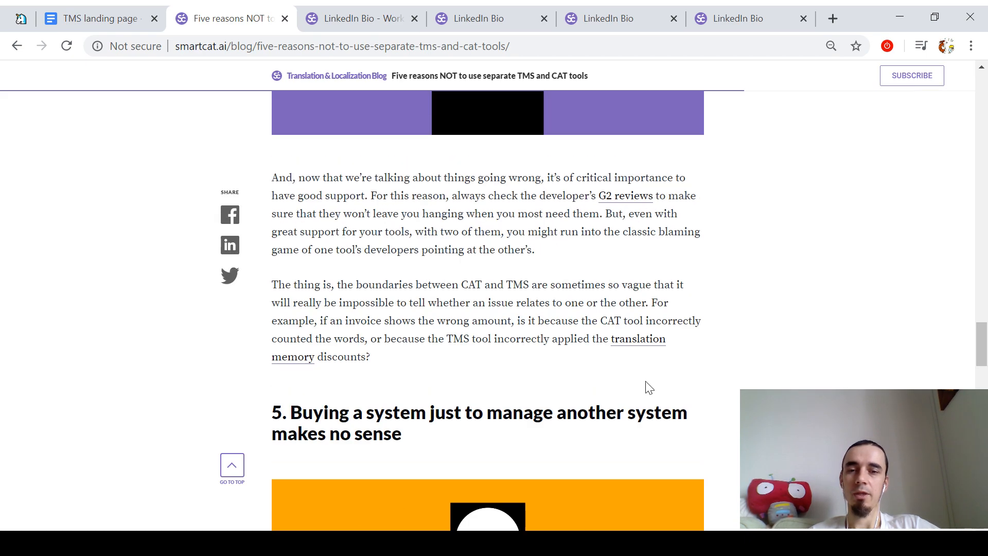
pyautogui.scroll(20, 648, 387)
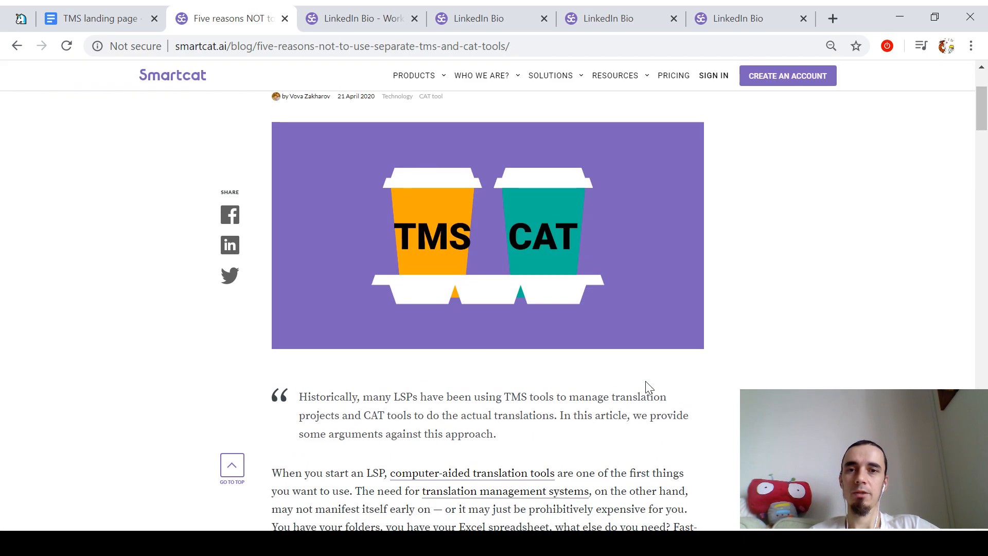
pyautogui.scroll(3, 646, 382)
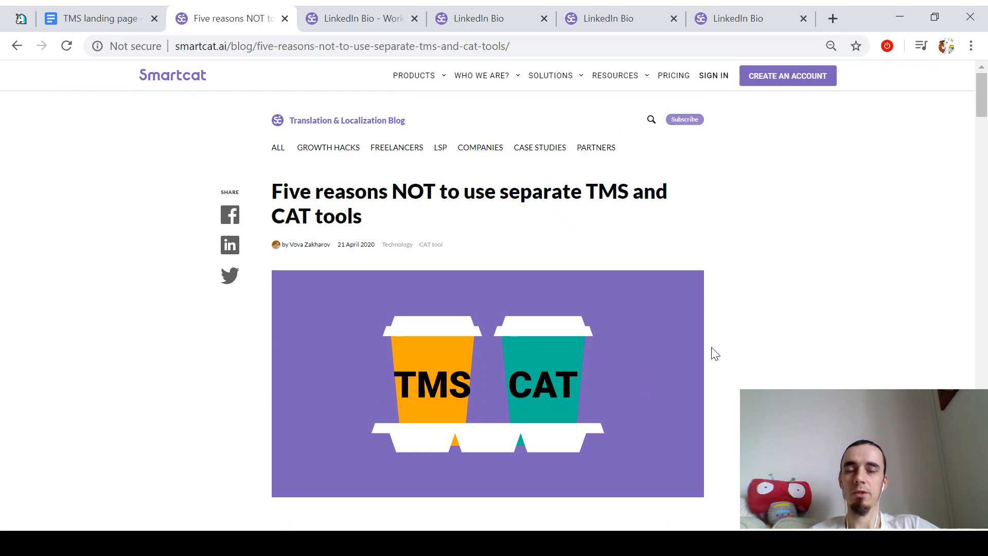
pyautogui.scroll(-15, 715, 354)
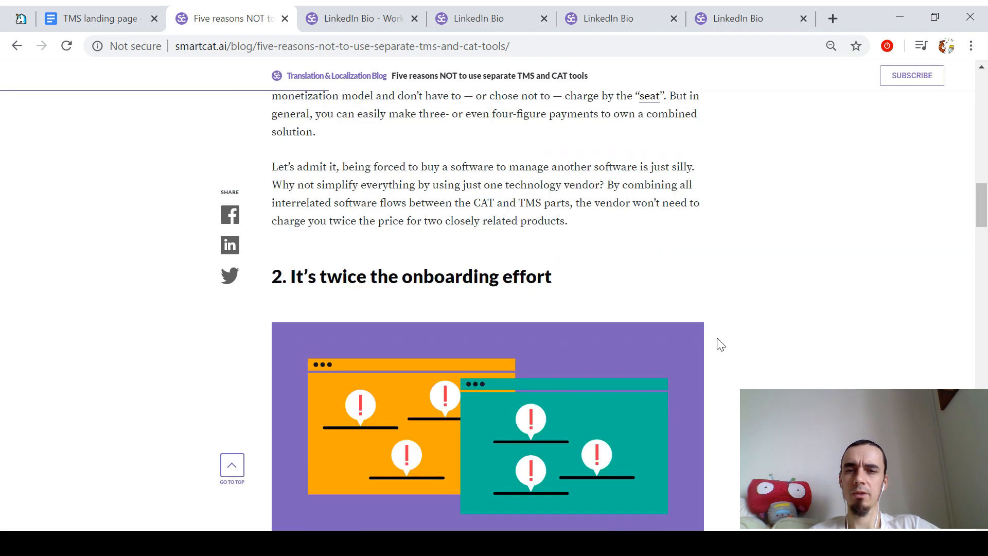
pyautogui.scroll(-5, 718, 344)
pyautogui.scroll(8, 713, 327)
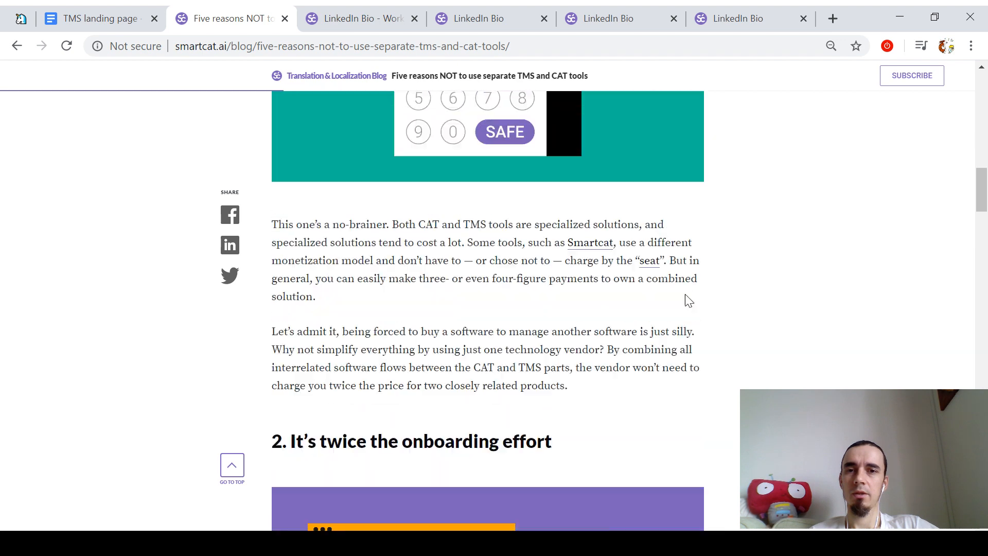
pyautogui.scroll(10, 689, 301)
pyautogui.scroll(-20, 687, 298)
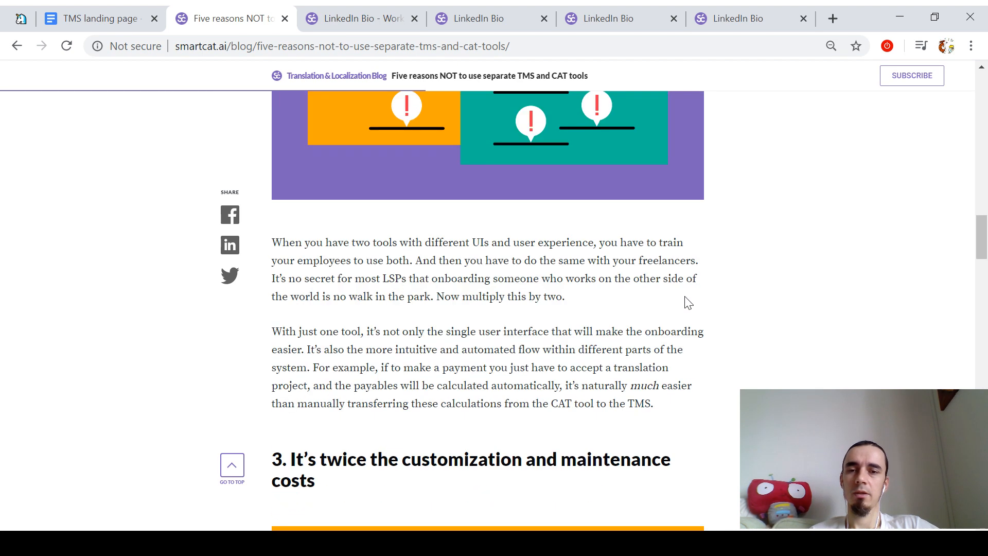
pyautogui.scroll(-8, 685, 304)
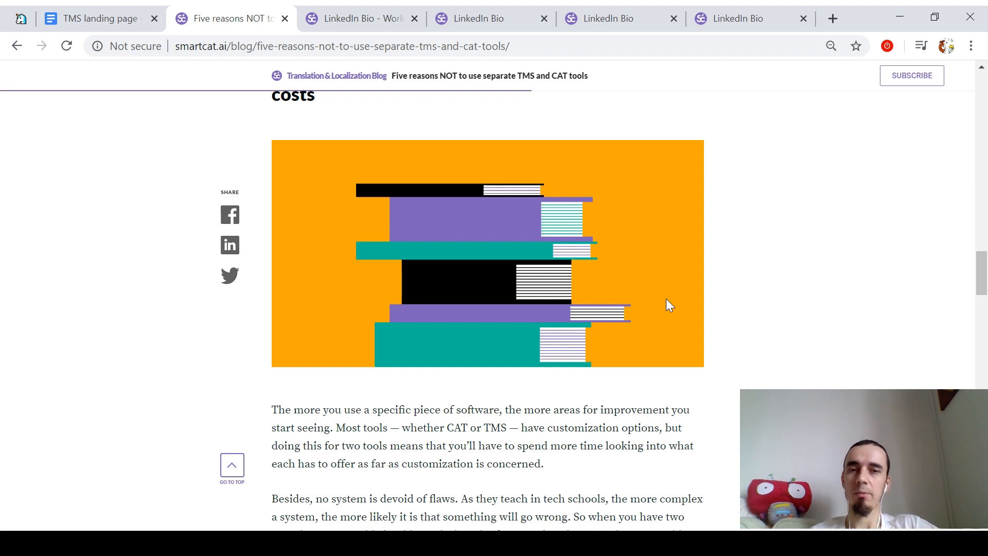
pyautogui.scroll(2, 666, 298)
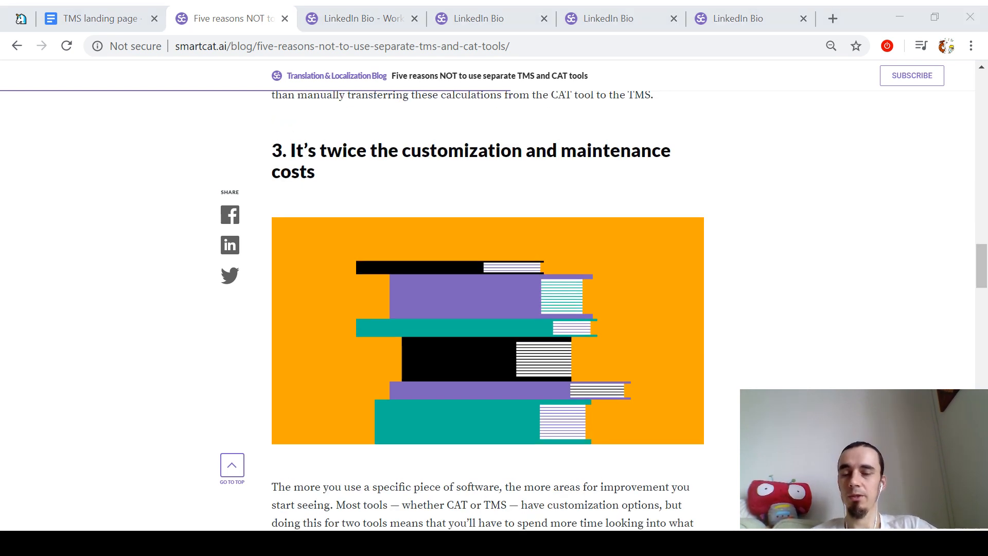
pyautogui.scroll(-1, 775, 336)
pyautogui.scroll(-2, 773, 336)
pyautogui.scroll(-7, 613, 316)
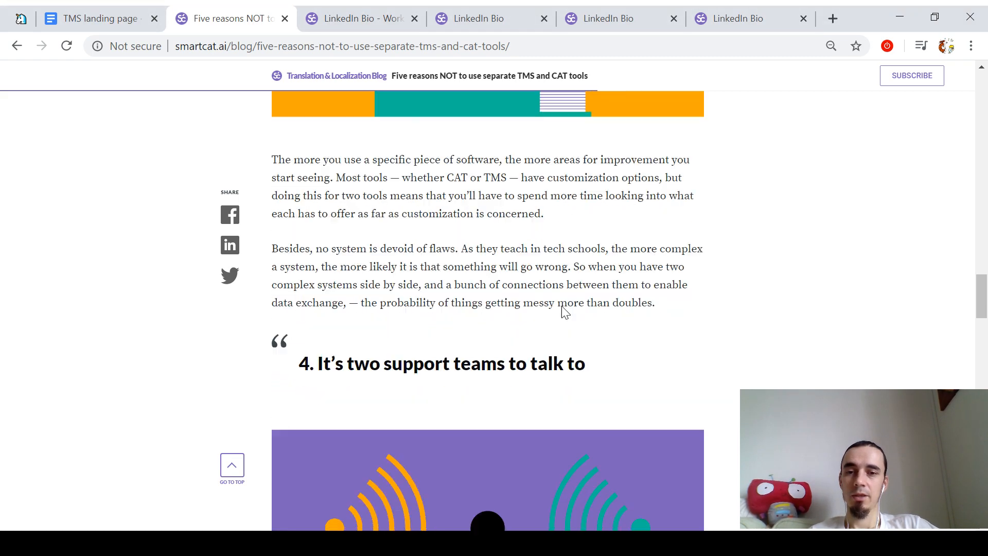
pyautogui.scroll(-12, 562, 310)
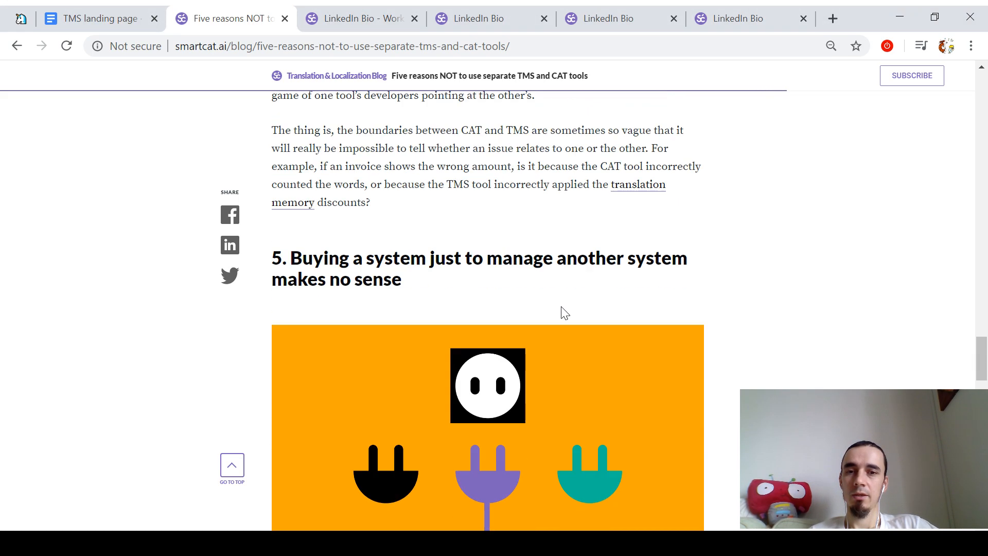
pyautogui.hotkey('ctrl', 'shift', 'Tab')
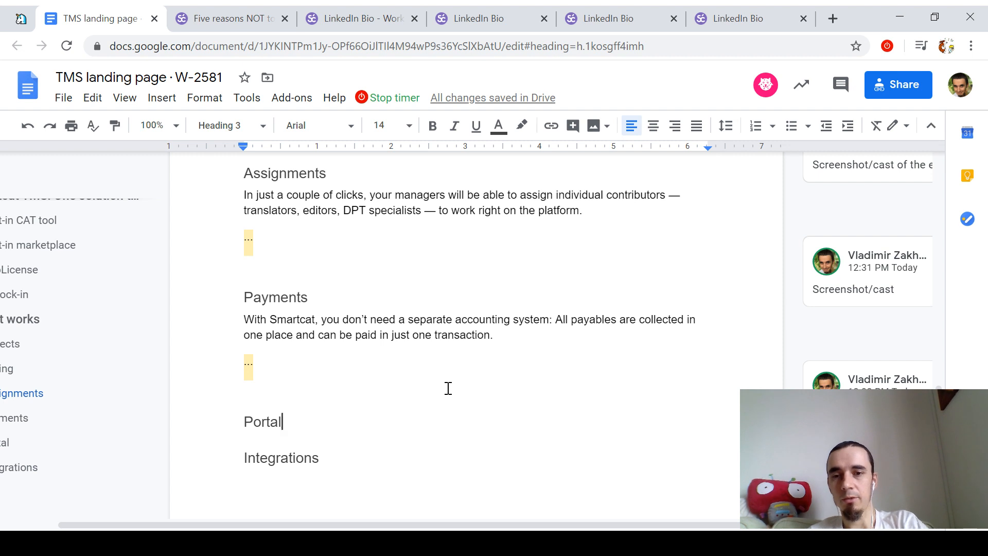
# Step: Write the Portal paragraph about a public portal for customers to upload documents and track status, with '..' below
pyautogui.press('Return')
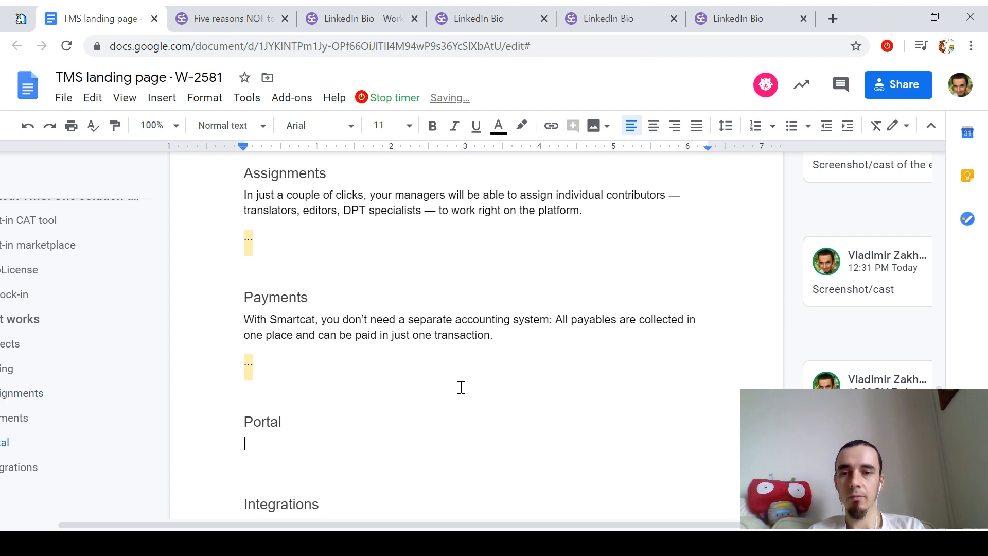
pyautogui.scroll(-1, 459, 383)
pyautogui.write('If you wan')
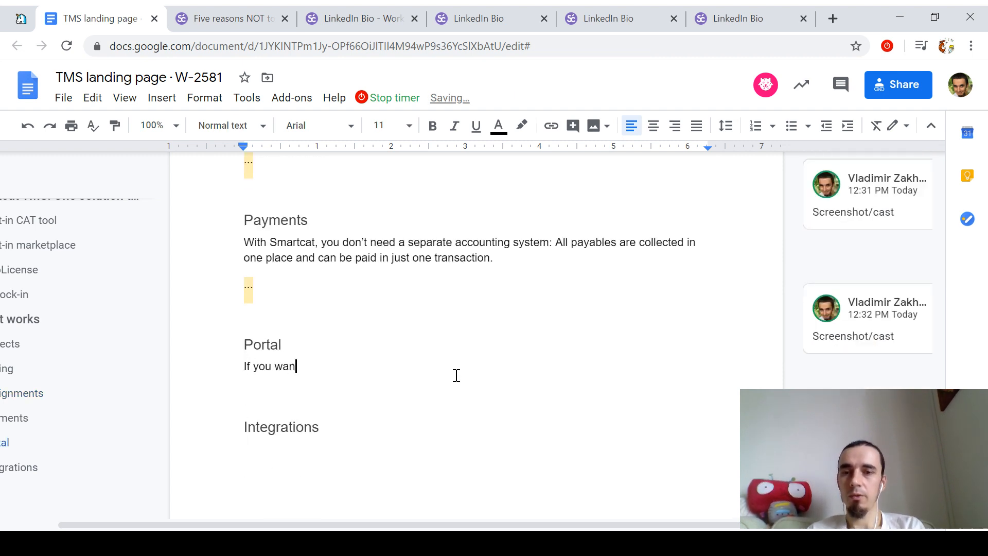
pyautogui.write('t to go th')
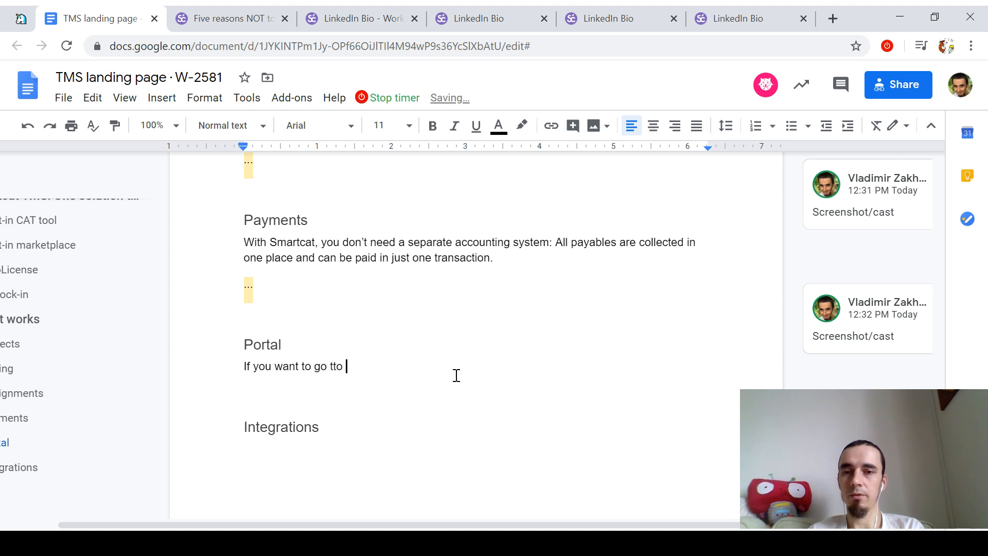
pyautogui.press('BackSpace')
pyautogui.write('o the next level, ')
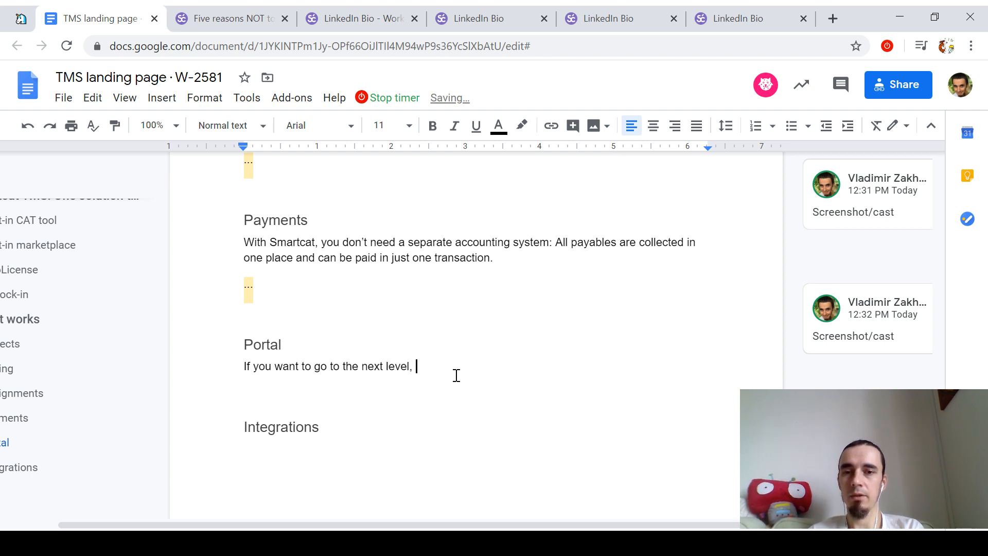
pyautogui.write('you can.')
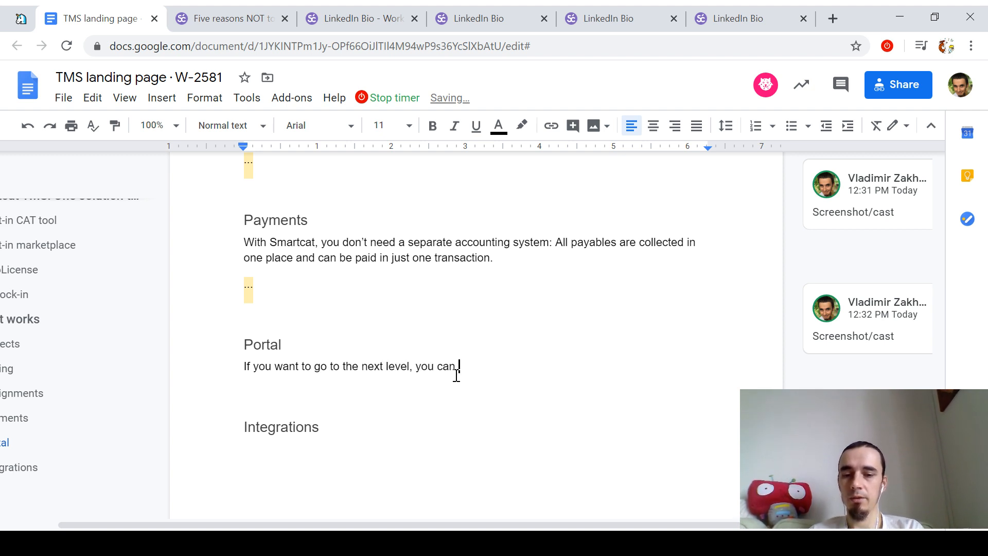
pyautogui.write('create ')
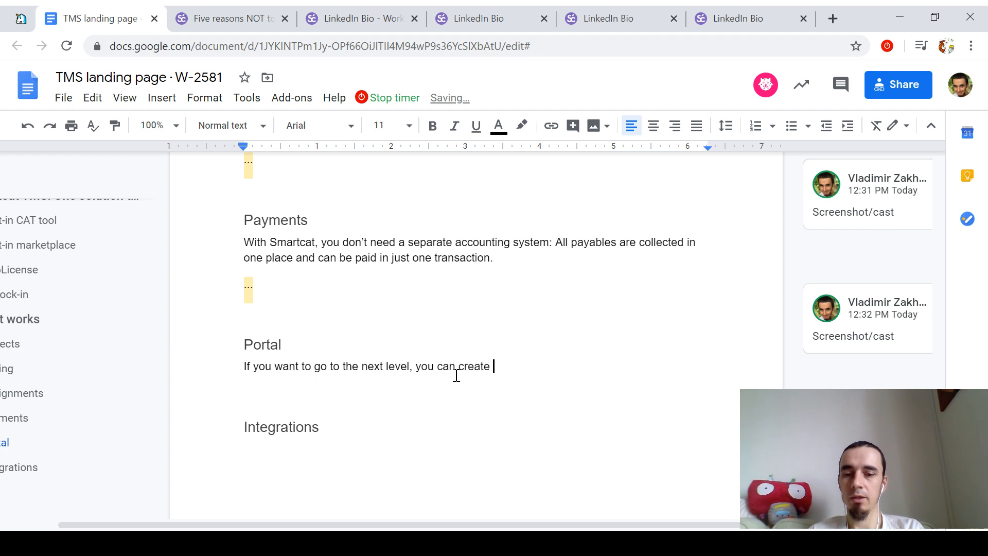
pyautogui.write('a public portal where y')
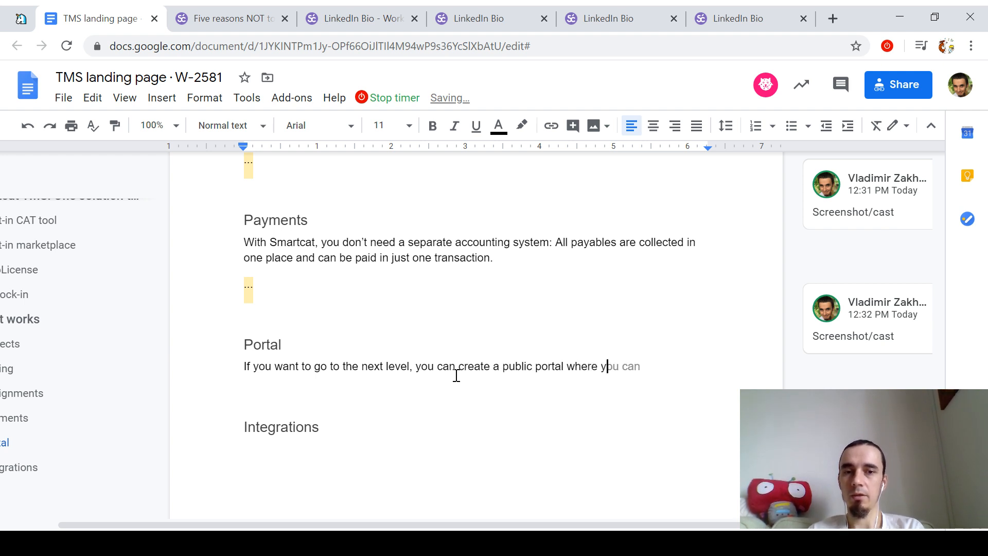
pyautogui.press('BackSpace')
pyautogui.write('all your customers an')
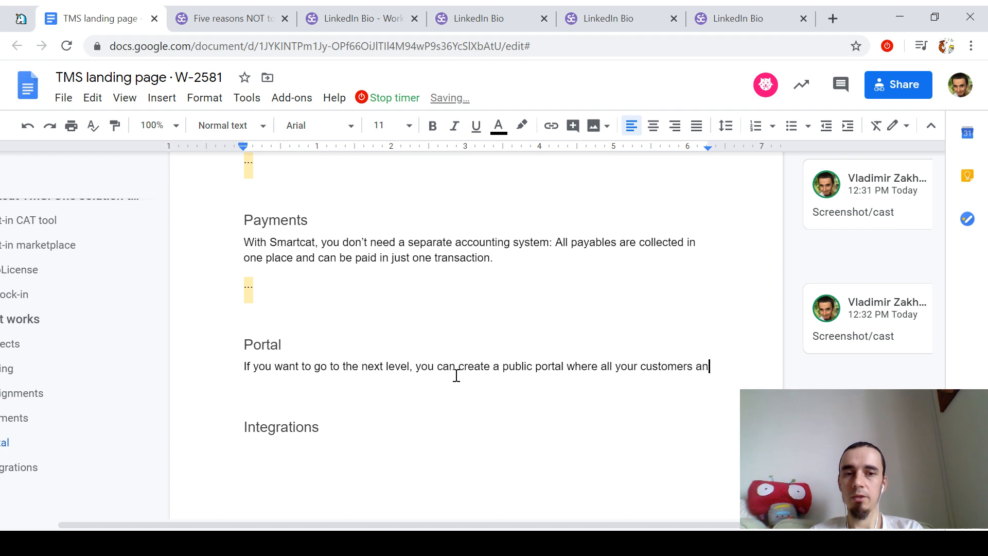
pyautogui.write('d prospects will be able to')
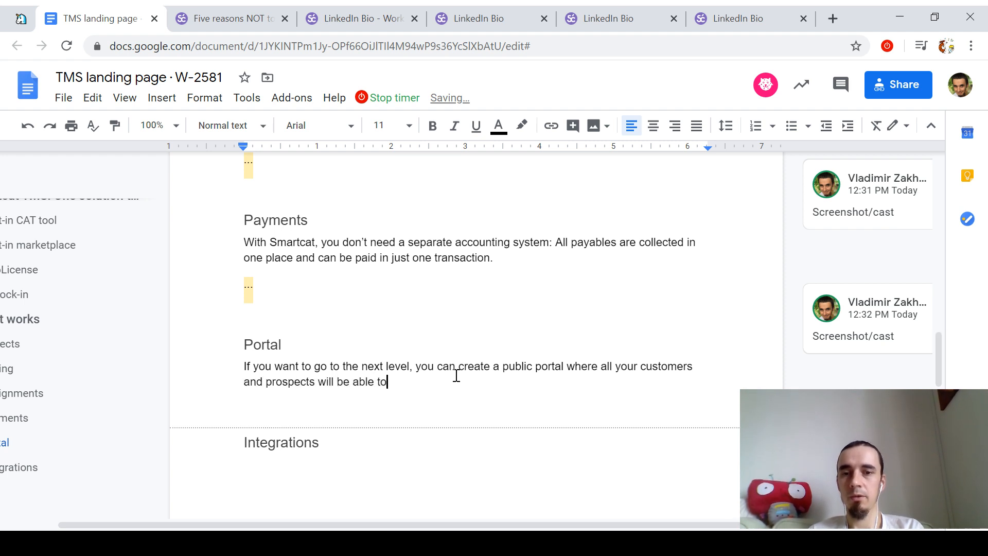
pyautogui.write(' upload documents to')
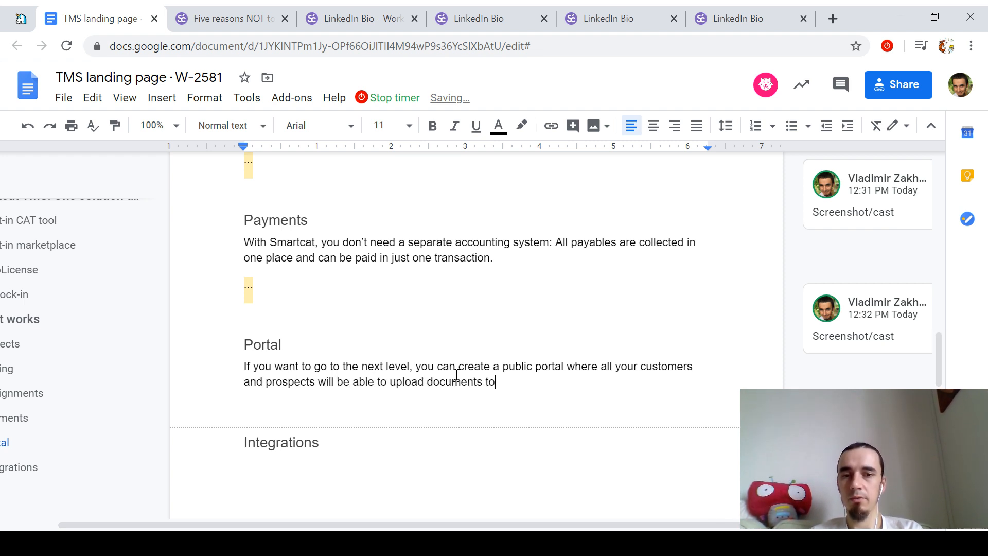
pyautogui.write(' translate and track t')
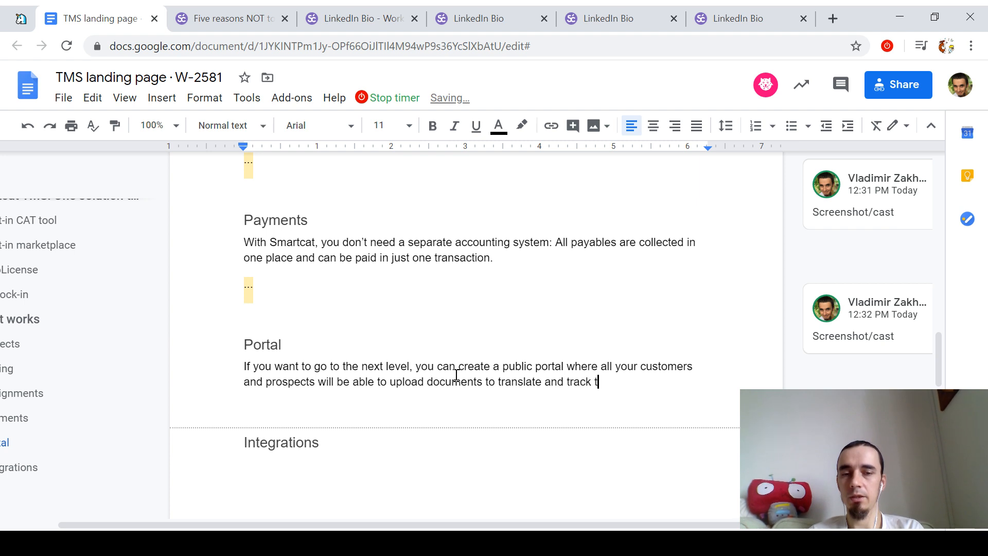
pyautogui.write('heir status.')
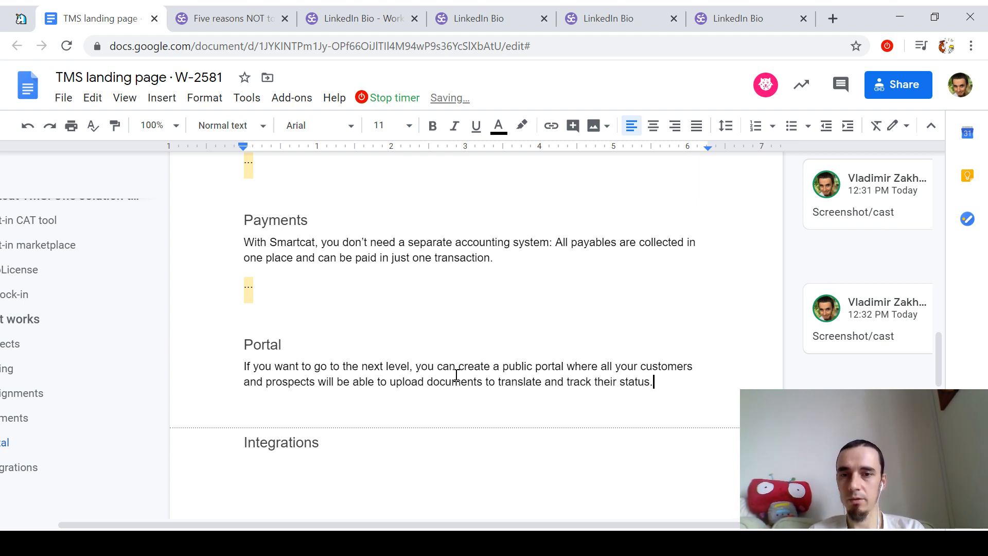
pyautogui.press('Return')
pyautogui.write('...')
# Step: Reword the Portal paragraph to open with 'You can create…' and end with '— for FREE!'
pyautogui.hotkey('ctrl', 'Up')
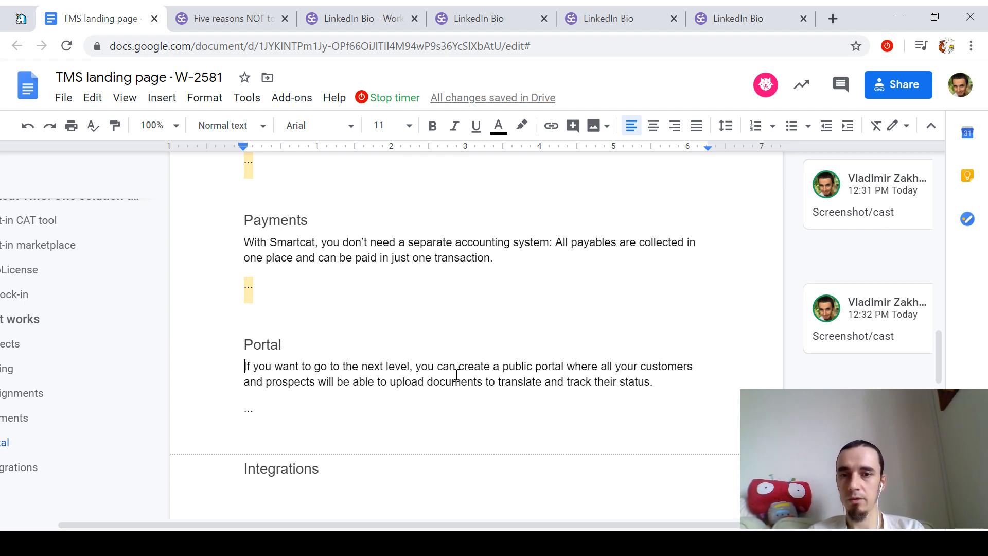
pyautogui.hotkey('ctrl', 'shift', 'Right')
pyautogui.hotkey('ctrl', 'shift', 'Right')
pyautogui.hotkey('ctrl', 'shift', 'Right')
pyautogui.hotkey('ctrl', 'shift', 'Right')
pyautogui.hotkey('ctrl', 'shift', 'Right')
pyautogui.hotkey('ctrl', 'shift', 'Right')
pyautogui.hotkey('ctrl', 'shift', 'Right')
pyautogui.hotkey('ctrl', 'shift', 'Right')
pyautogui.hotkey('ctrl', 'shift', 'Right')
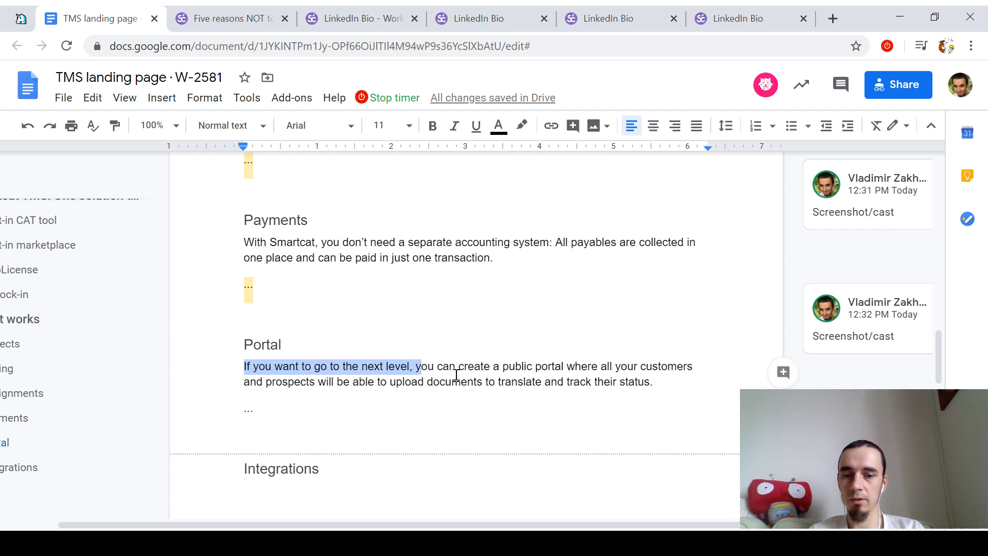
pyautogui.write('Y')
pyautogui.hotkey('ctrl', 'Right')
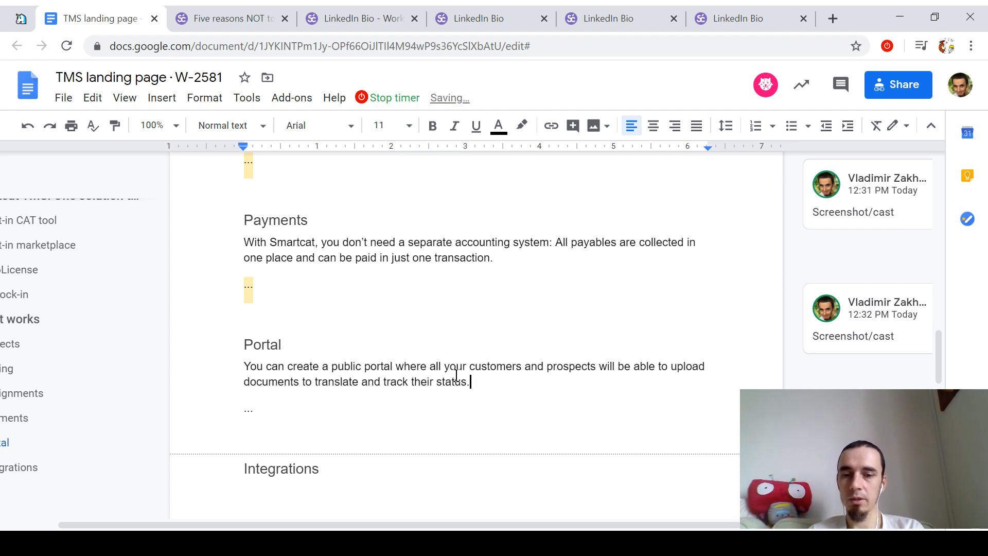
pyautogui.write("And it's FREE")
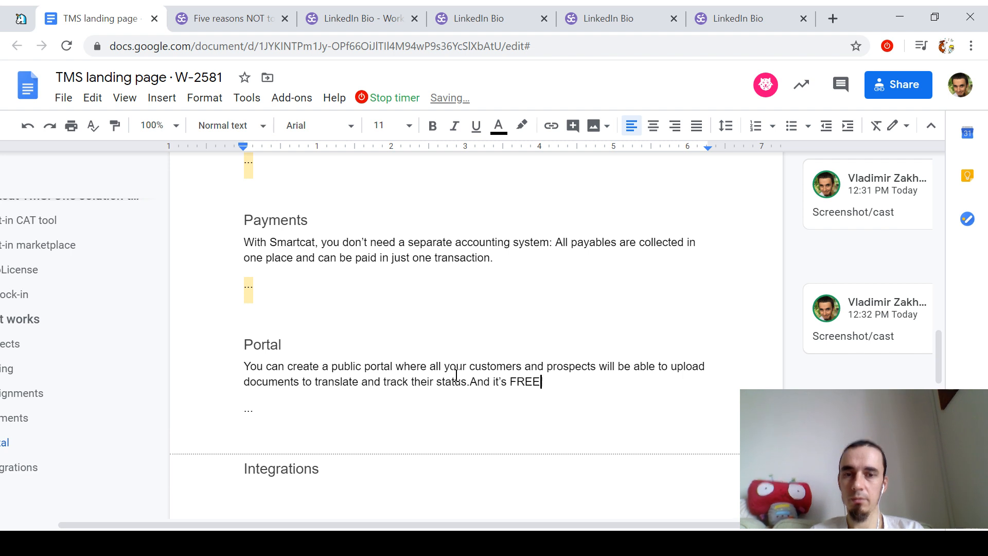
pyautogui.press('Down')
pyautogui.press('Down')
pyautogui.press('Up')
pyautogui.press('Up')
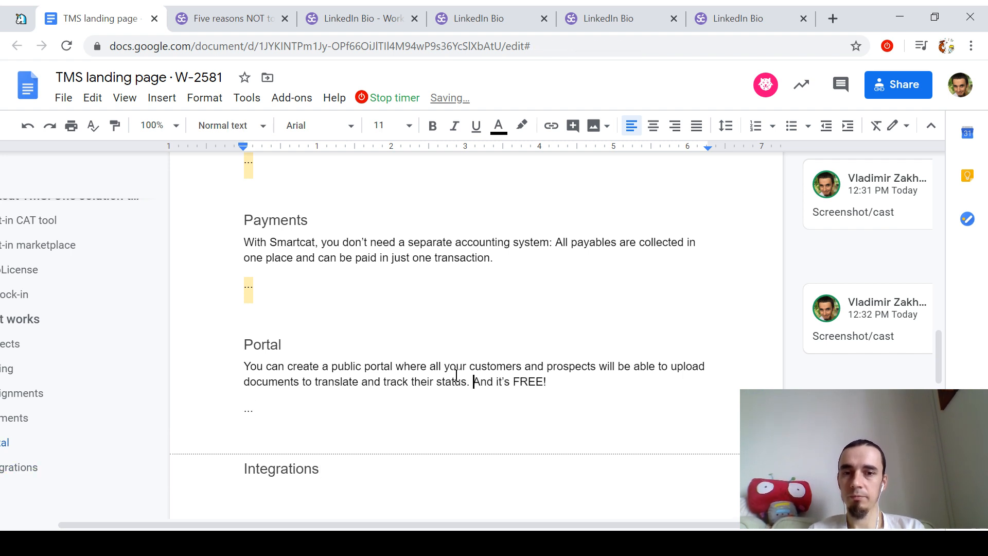
pyautogui.write('—')
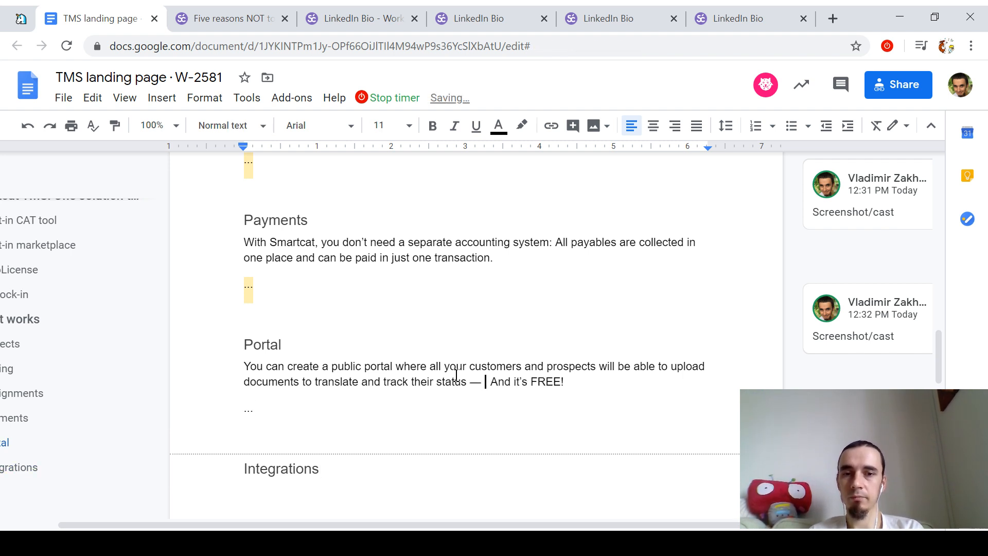
pyautogui.write(' for')
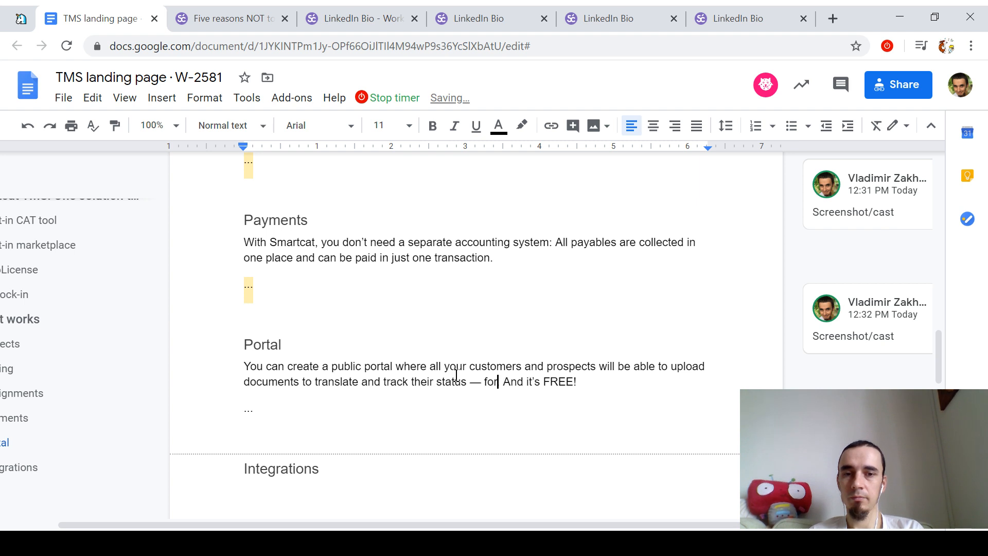
pyautogui.hotkey('ctrl', 'shift', 'Right')
pyautogui.hotkey('ctrl', 'shift', 'Right')
pyautogui.press('BackSpace')
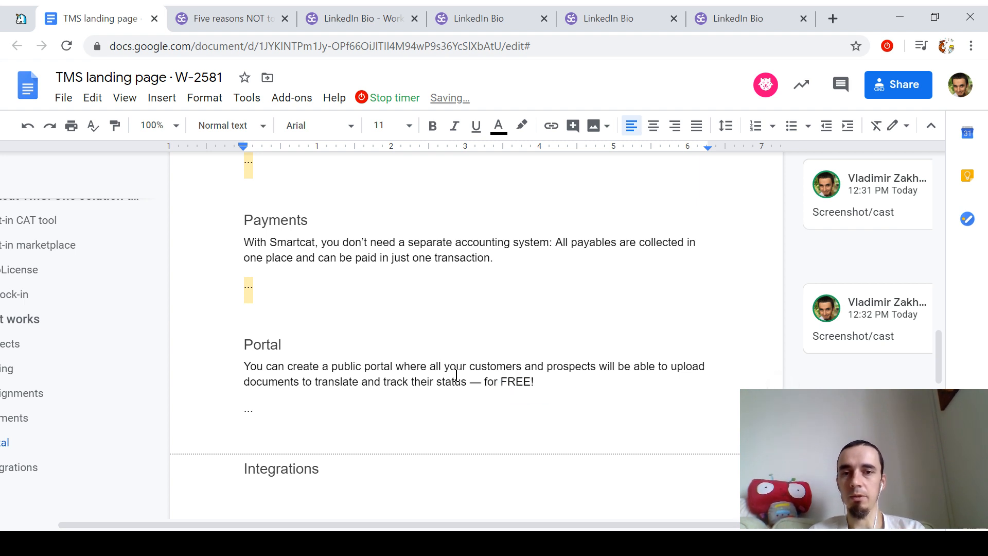
pyautogui.hotkey('shift', 'End')
# Step: Check the revised Portal wording and move to the end of the Integrations heading
pyautogui.hotkey('ctrl', 'Up')
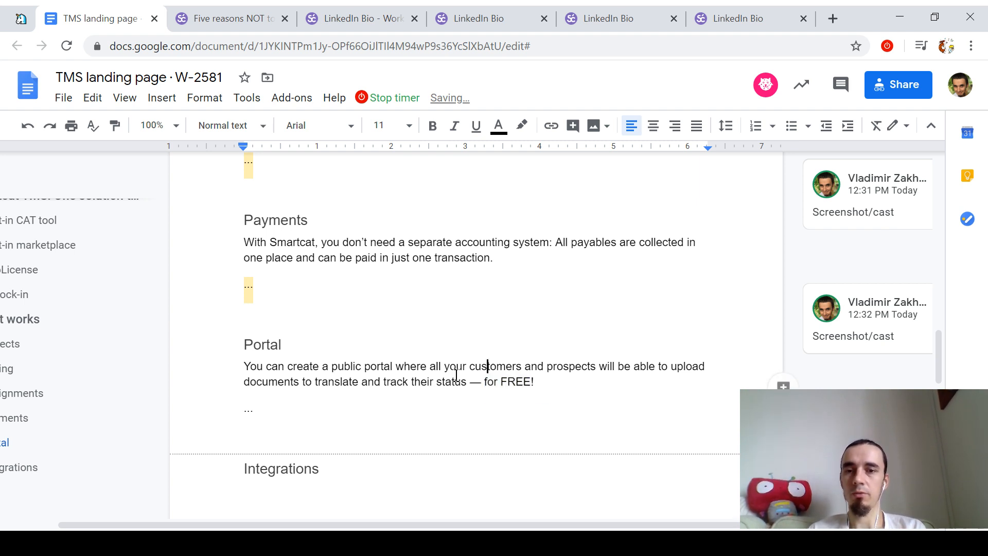
pyautogui.hotkey('ctrl', 'shift', 'Right')
pyautogui.hotkey('ctrl', 'shift', 'Right')
pyautogui.hotkey('ctrl', 'shift', 'Right')
pyautogui.press('Down')
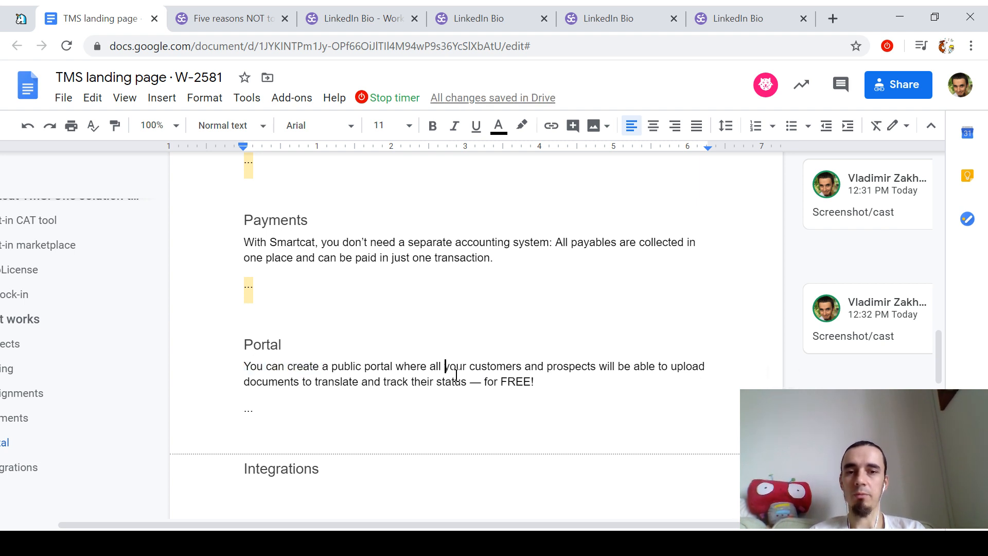
pyautogui.hotkey('ctrl', 'Right')
pyautogui.hotkey('shift', 'End')
pyautogui.hotkey('shift', 'Left')
pyautogui.press('Down')
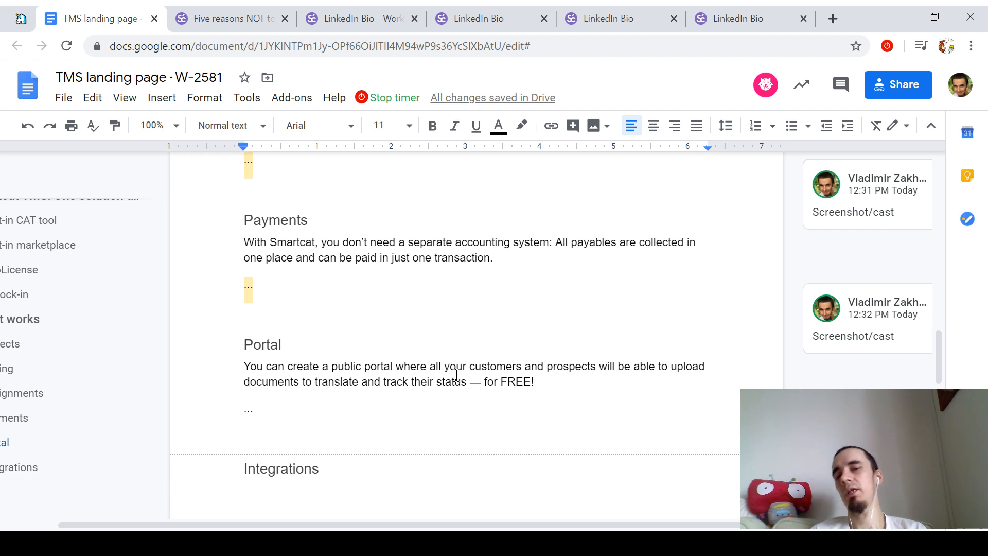
pyautogui.press('Down')
pyautogui.press('Down')
pyautogui.press('End')
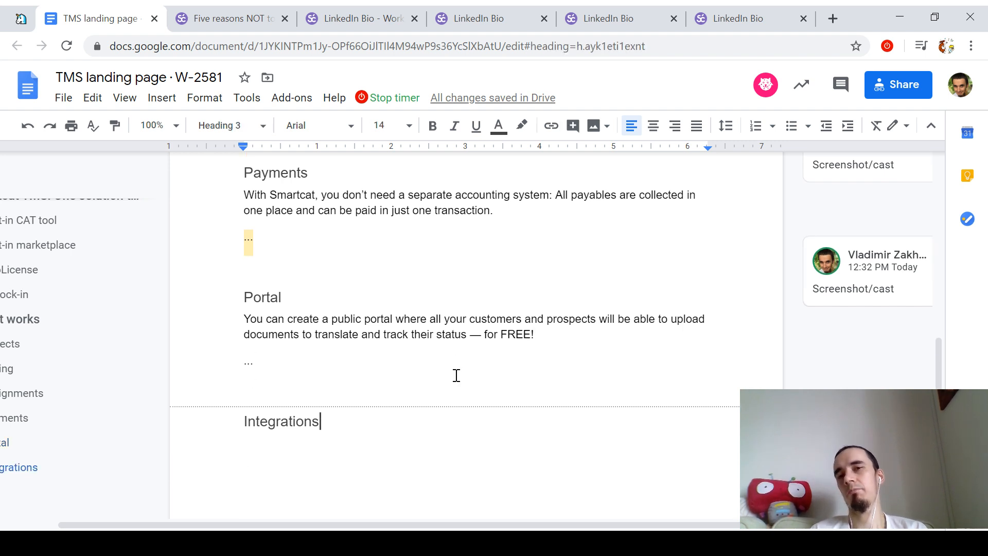
# Step: Add a '..' placeholder line under Integrations formatted as normal body text
pyautogui.press('Down')
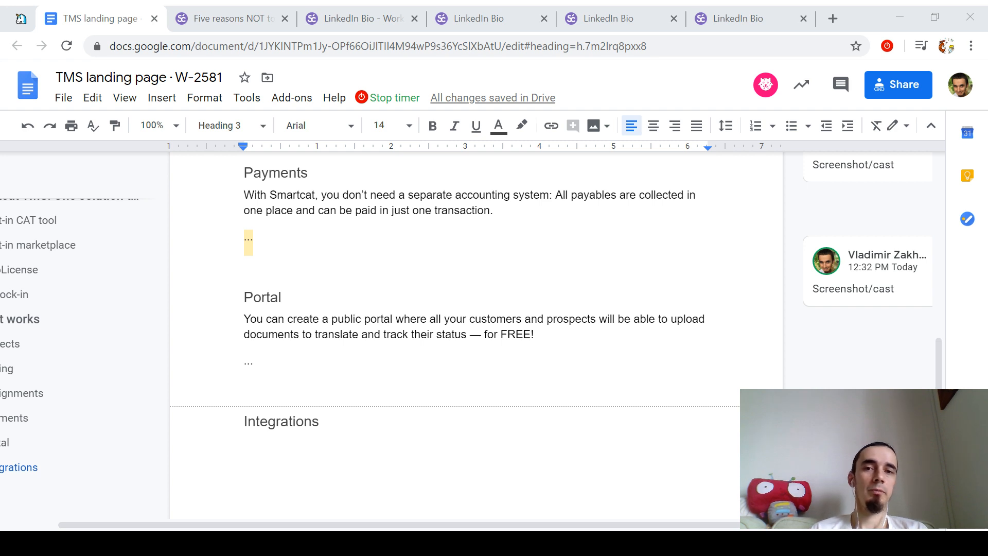
pyautogui.hotkey('alt', 'Tab')
pyautogui.write('..')
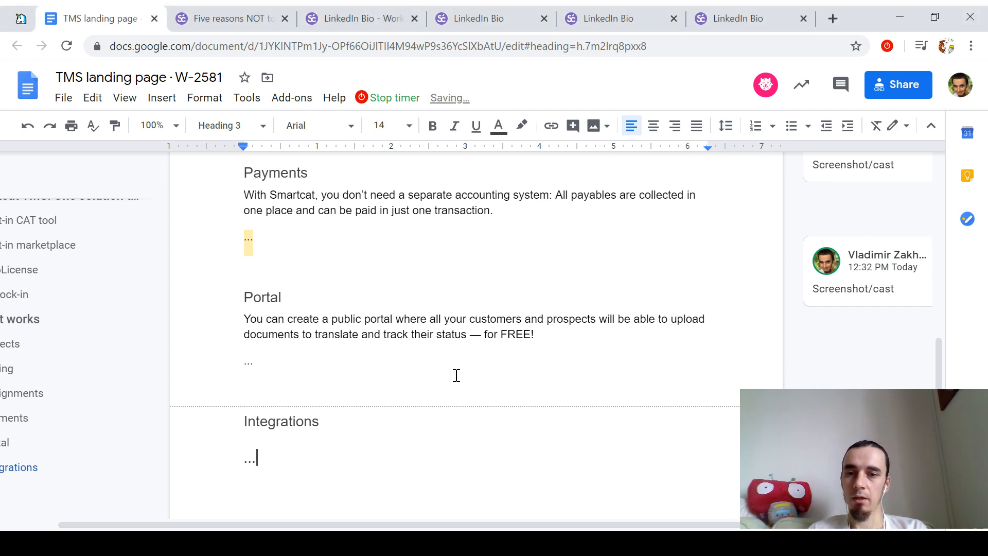
pyautogui.hotkey('ctrl', 'alt', '0')
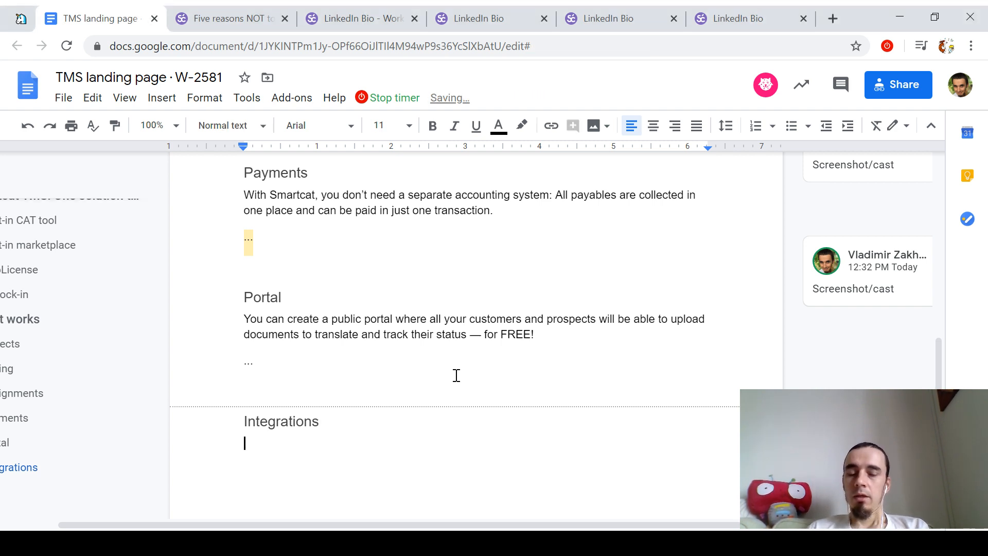
pyautogui.press('Up')
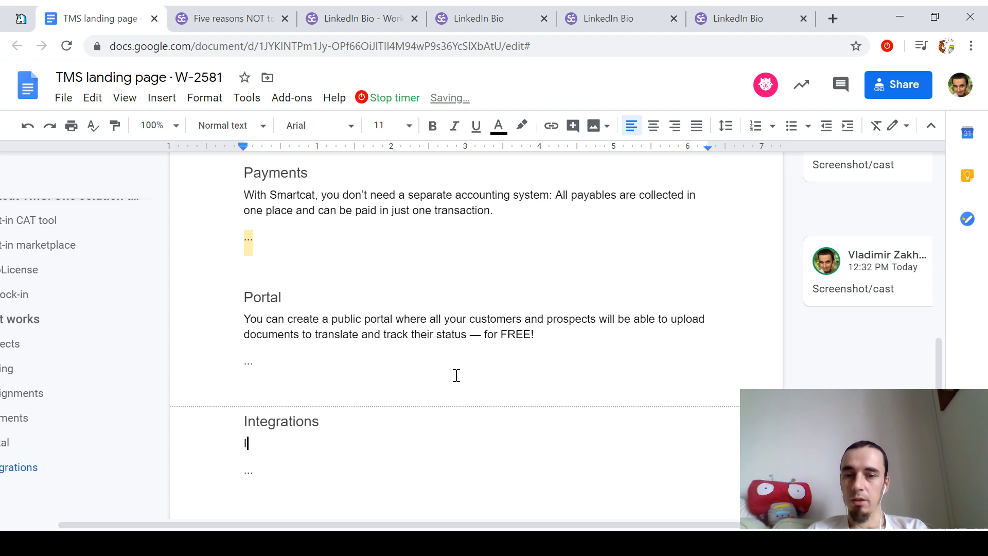
# Step: Write the Integrations paragraph offering 100+ pre-built integrations and an open API for continuous localization
pyautogui.write('If you want to go to the next level ')
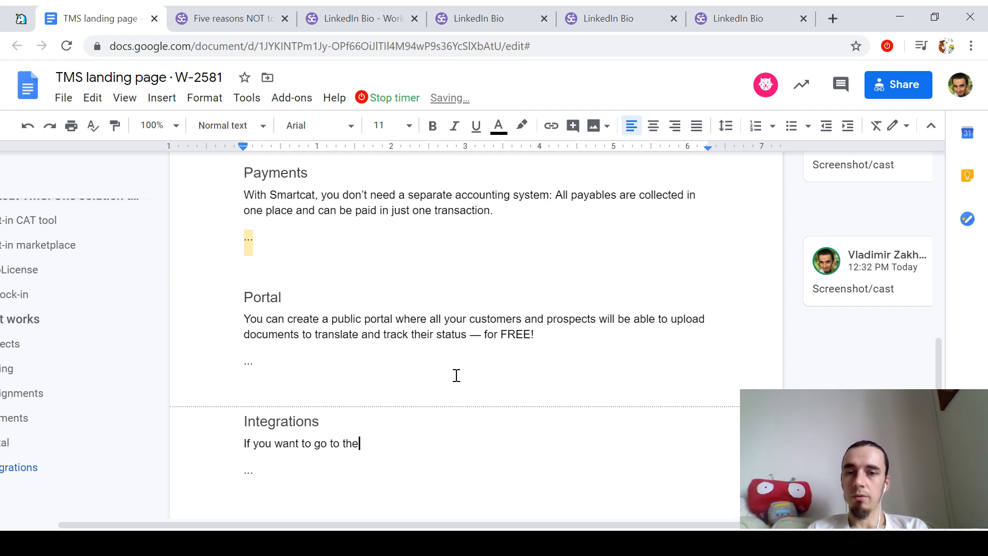
pyautogui.write('and e')
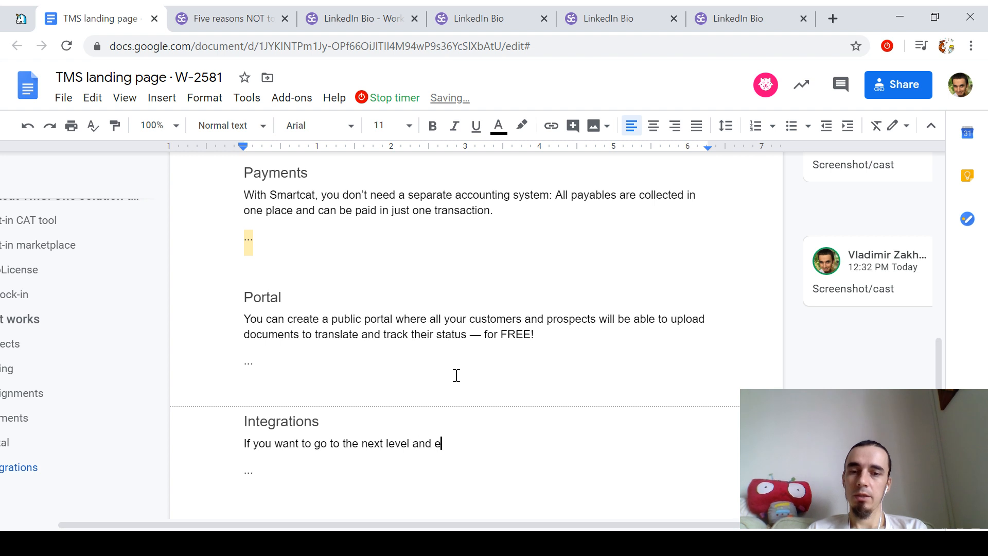
pyautogui.write('nable continuous localization processes')
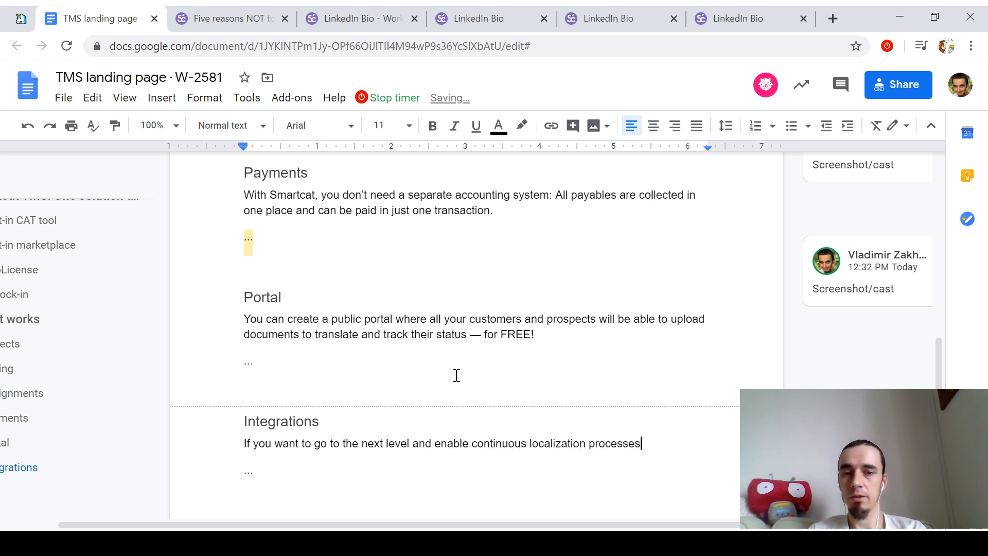
pyautogui.hotkey('ctrl', 'Left')
pyautogui.hotkey('ctrl', 'Left')
pyautogui.hotkey('ctrl', 'Left')
pyautogui.write('a')
pyautogui.press('End')
pyautogui.press('BackSpace')
pyautogui.press('BackSpace')
pyautogui.write('for yo')
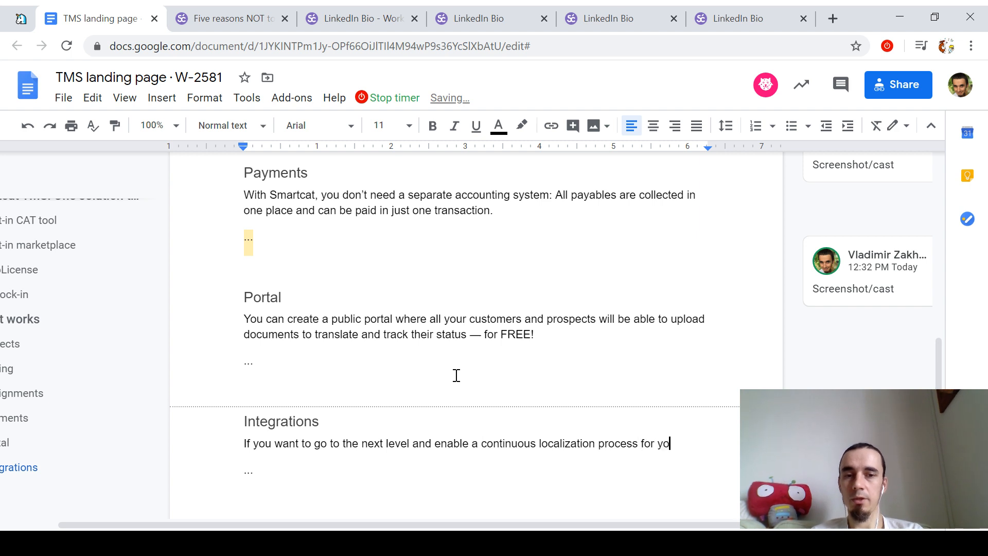
pyautogui.write('ur customers, ')
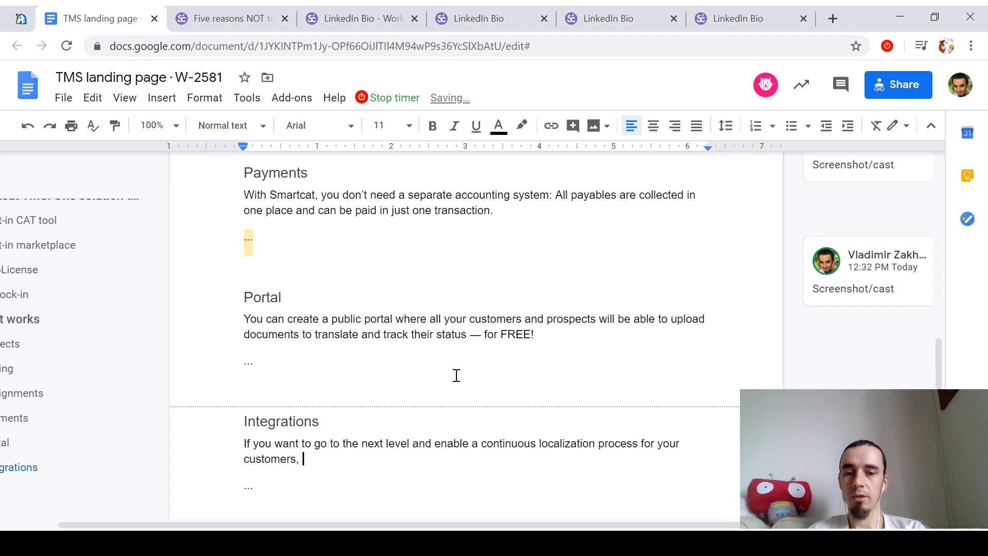
pyautogui.write('we have 100+ pre-bui')
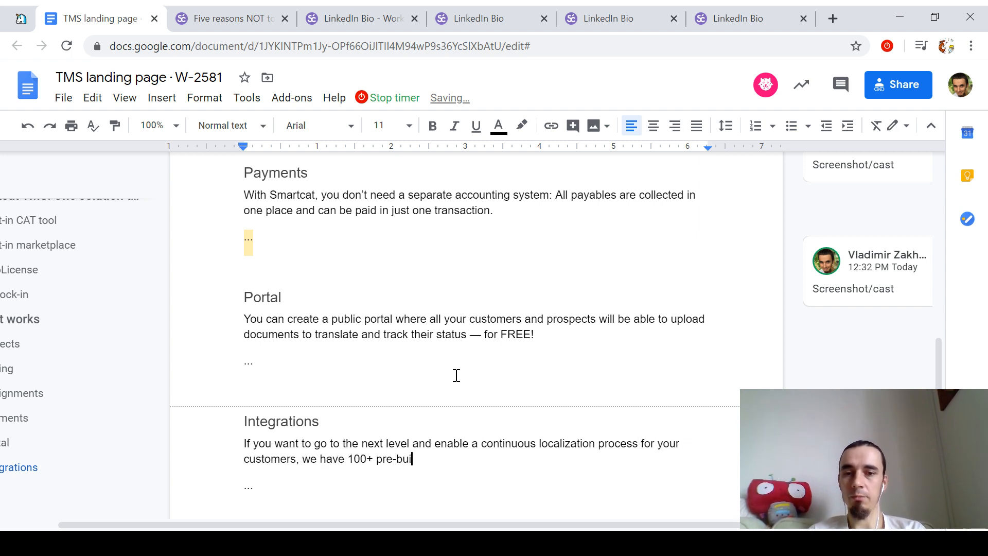
pyautogui.write('lt integrations and an')
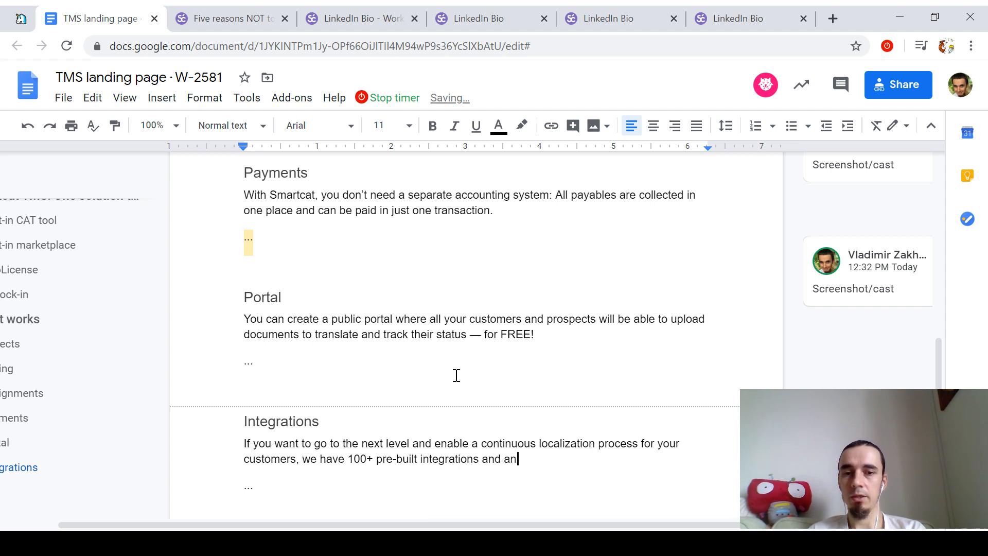
pyautogui.write(' open API for you ')
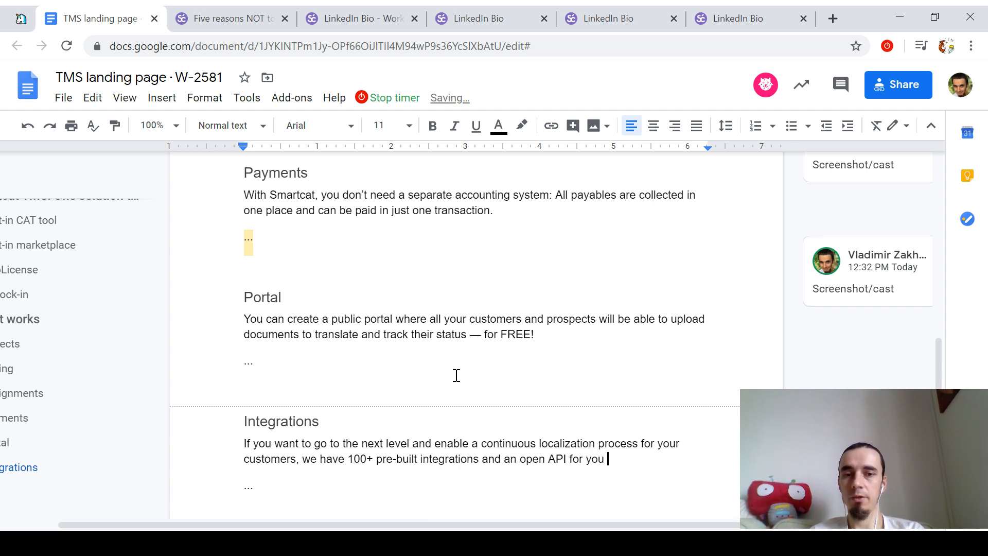
pyautogui.write('tu use.')
pyautogui.press('Left')
pyautogui.press('BackSpace')
pyautogui.write('o')
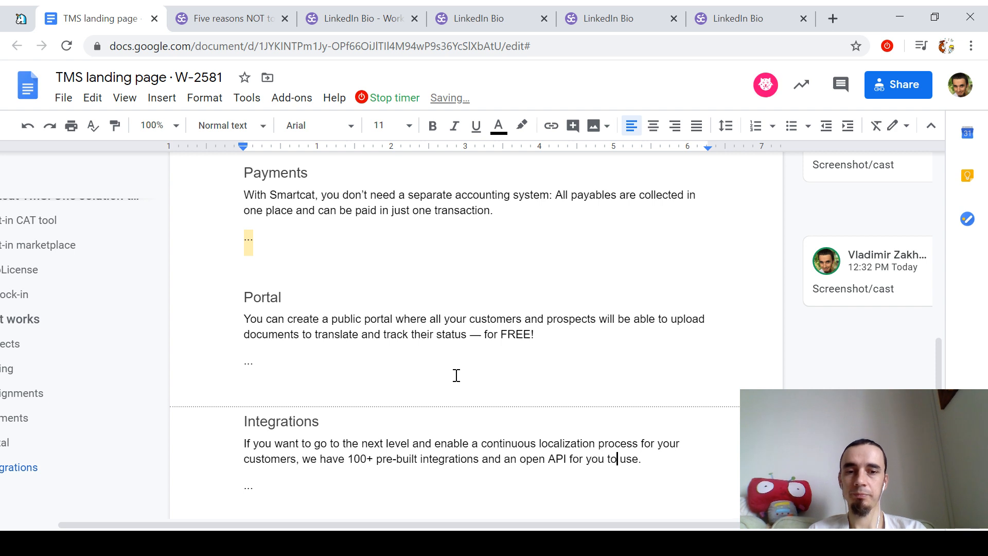
# Step: Add a new empty line below the Integrations placeholder
pyautogui.press('Up')
pyautogui.scroll(-1, 457, 375)
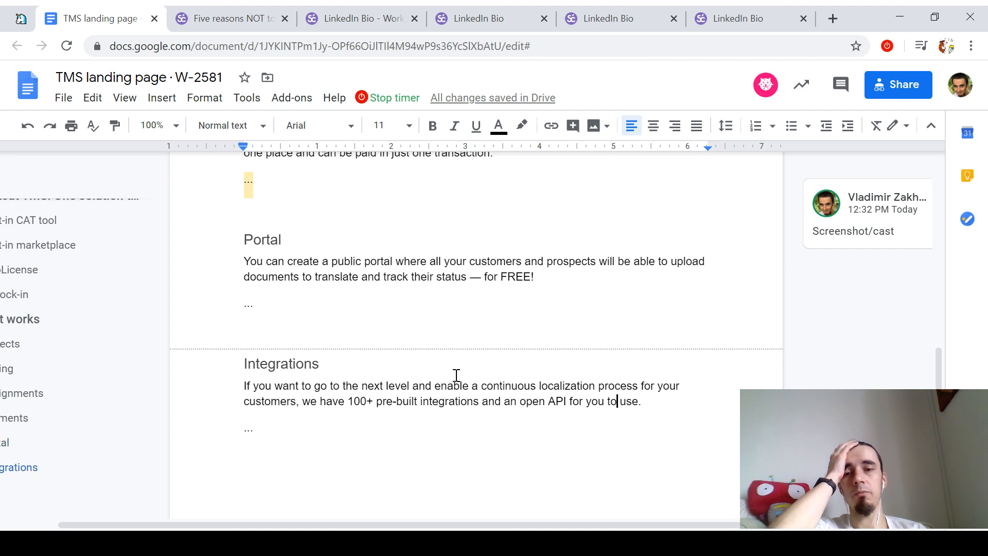
pyautogui.press('Down')
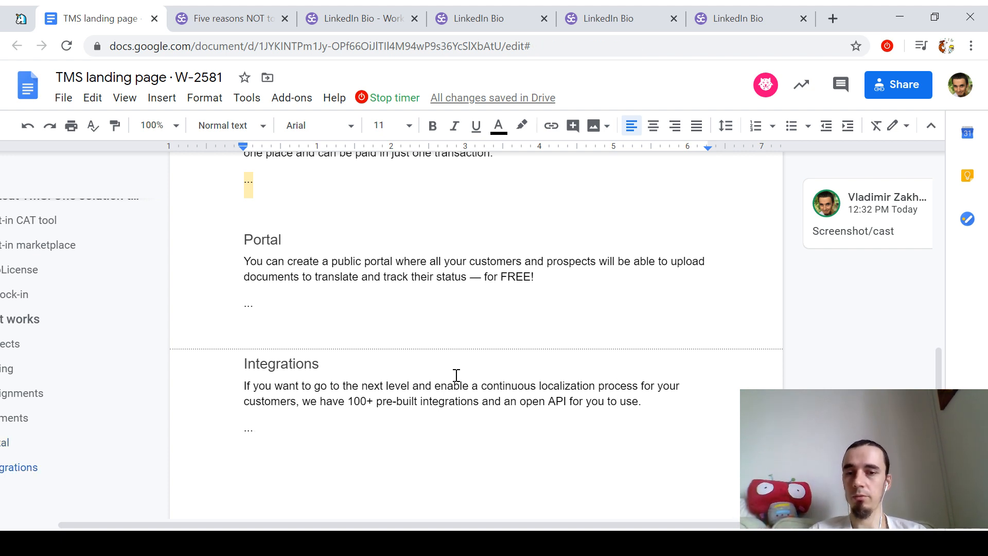
pyautogui.press('Return')
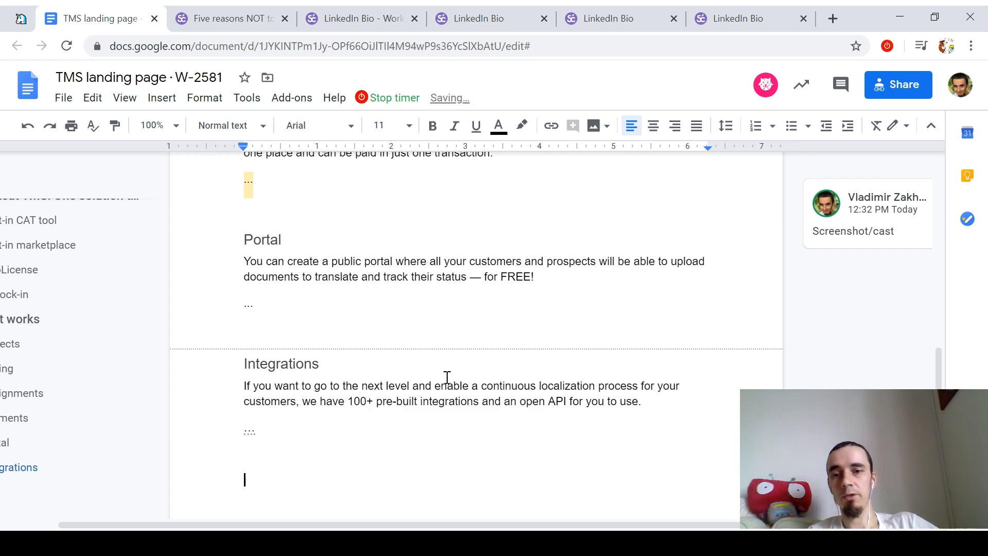
# Step: Set the new line's paragraph style to Heading 2
pyautogui.scroll(15, 524, 382)
pyautogui.scroll(-15, 523, 382)
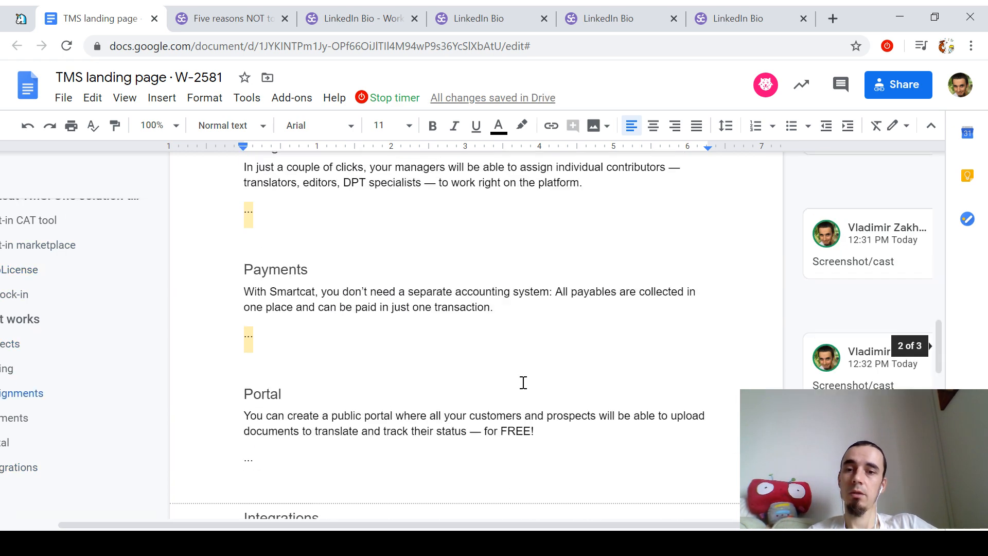
pyautogui.click(250, 133)
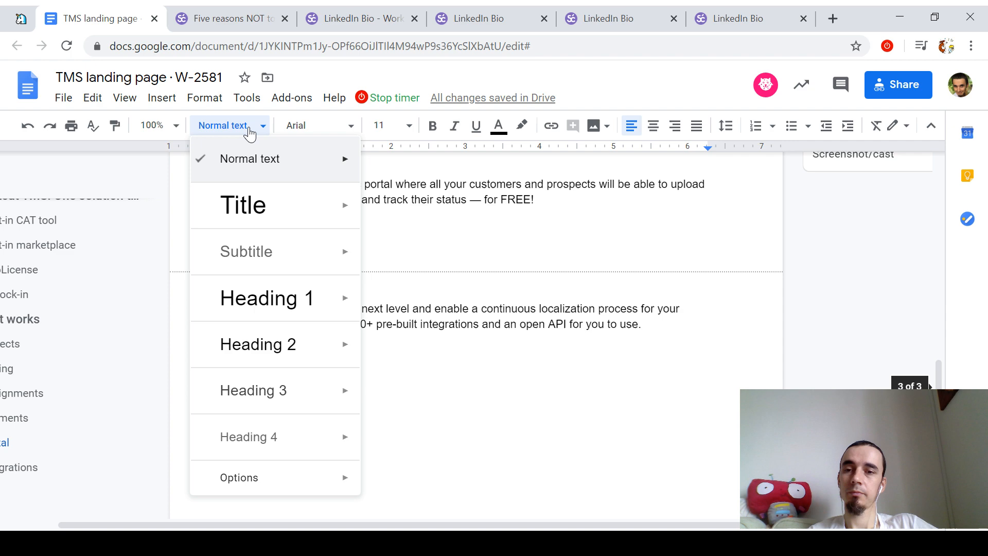
pyautogui.click(260, 342)
pyautogui.scroll(15, 375, 330)
pyautogui.scroll(5, 376, 332)
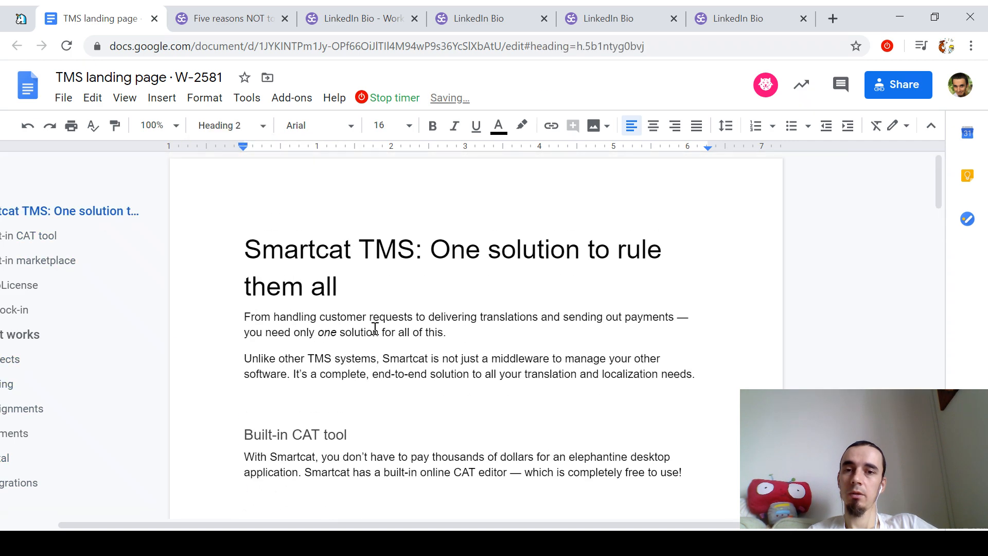
pyautogui.scroll(-20, 376, 334)
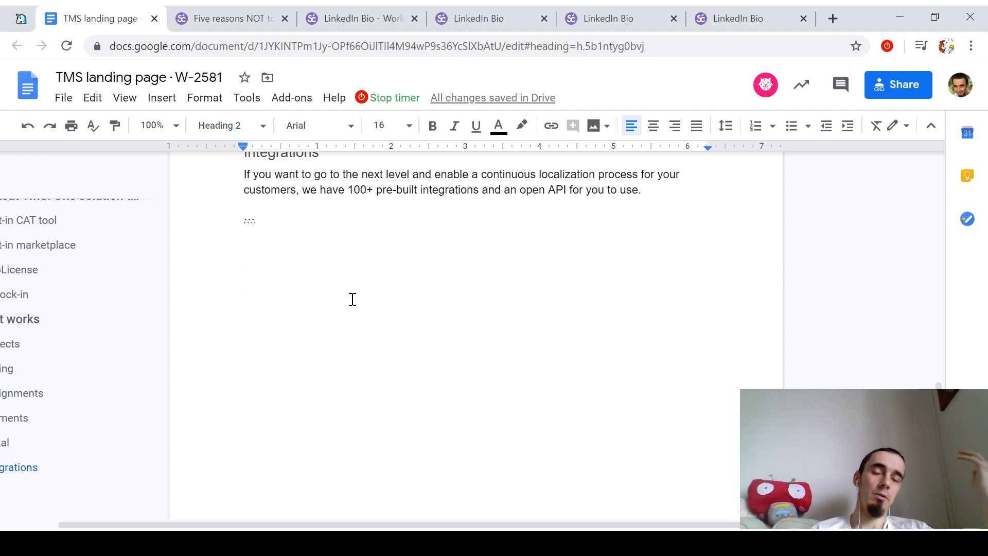
# Step: Type the heading 'Why pay for a system to manage another system?' and a 'Read more:' line beneath
pyautogui.write('S')
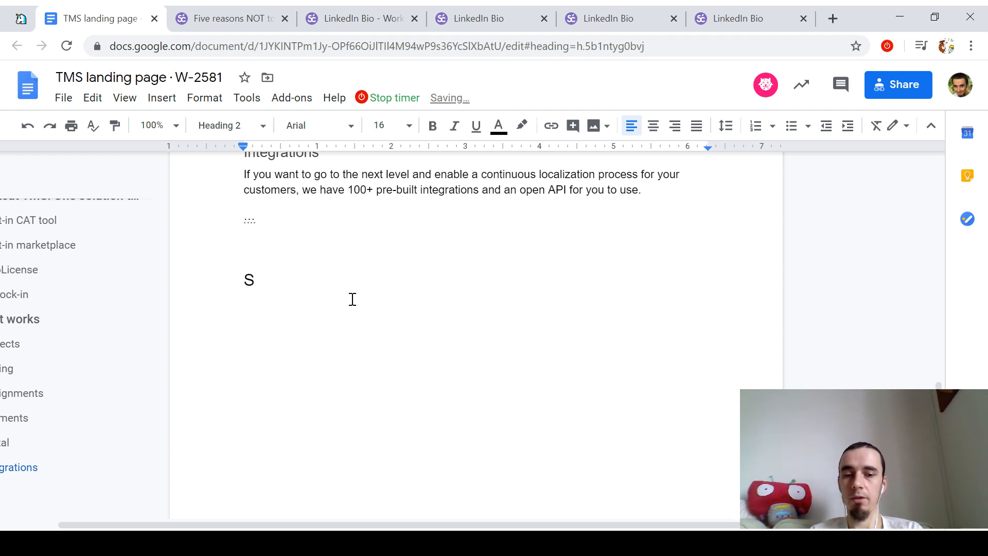
pyautogui.press('BackSpace')
pyautogui.write('Why ')
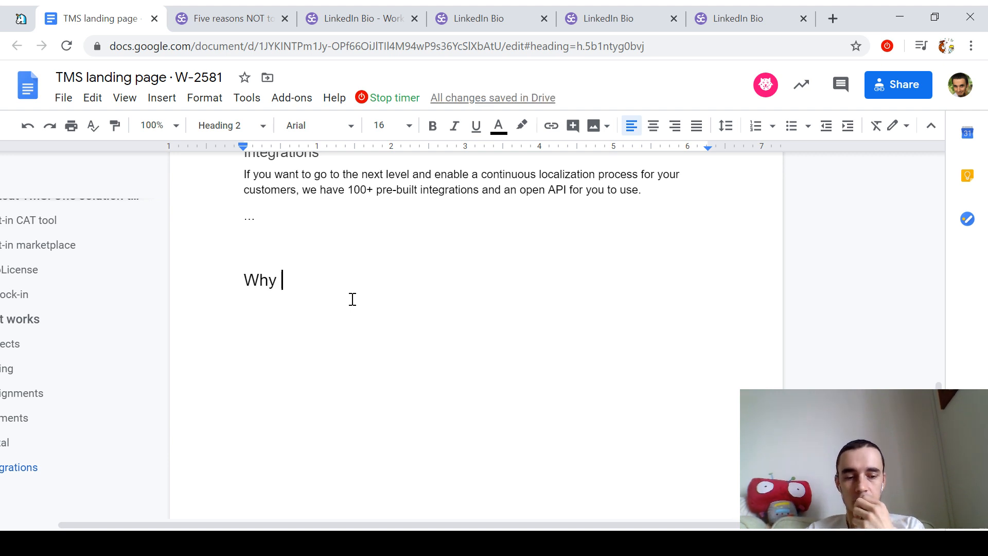
pyautogui.write('pa')
pyautogui.press('BackSpace')
pyautogui.write('pay for')
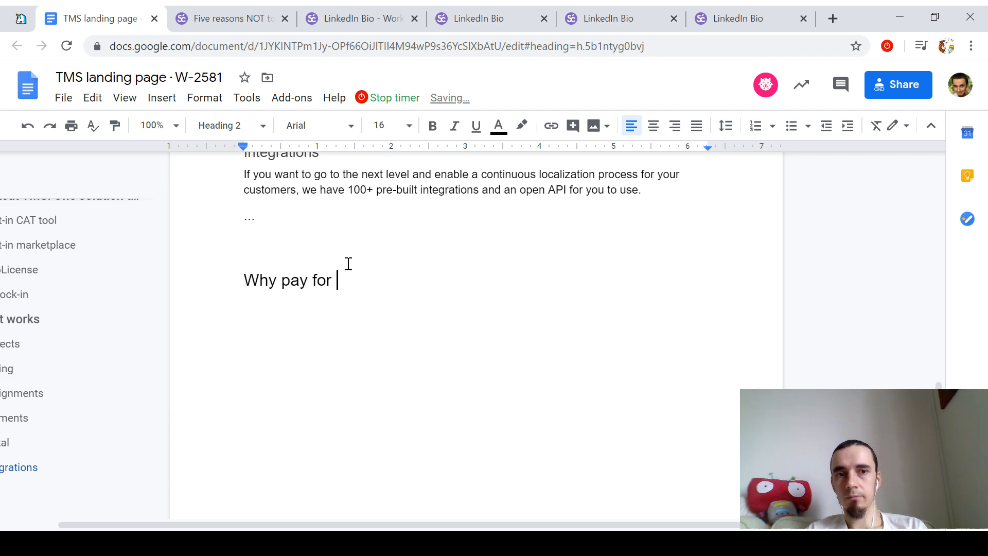
pyautogui.scroll(15, 380, 205)
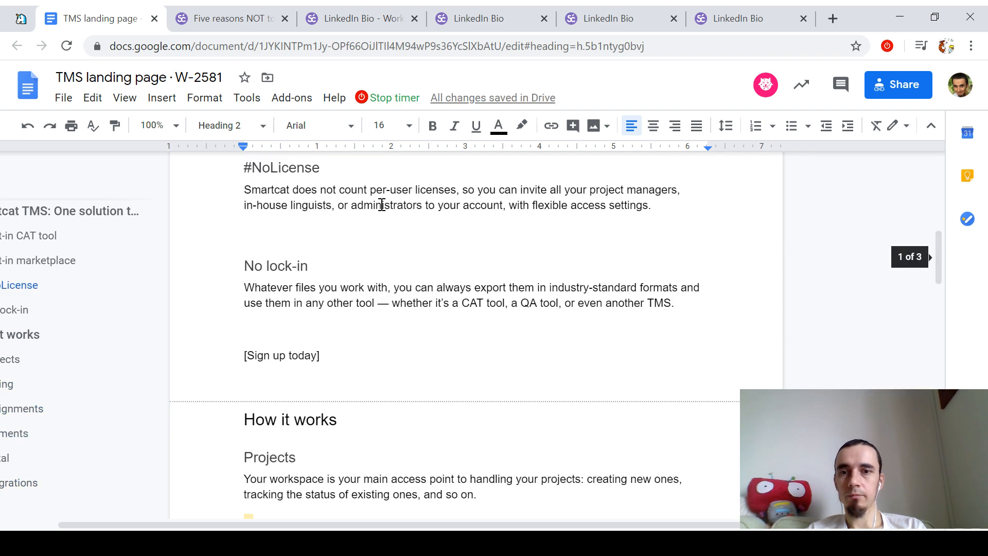
pyautogui.scroll(3, 382, 206)
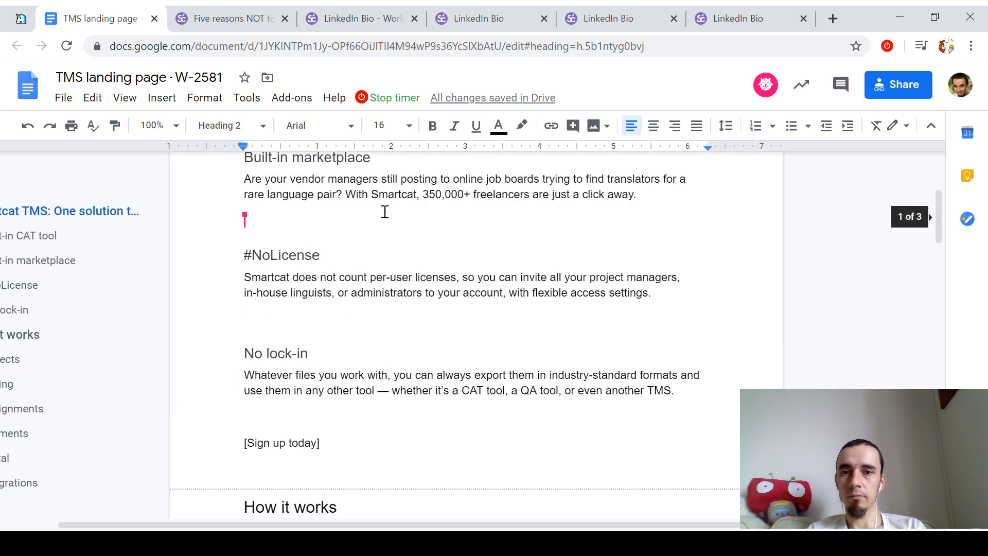
pyautogui.scroll(-18, 386, 211)
pyautogui.write('a system to ')
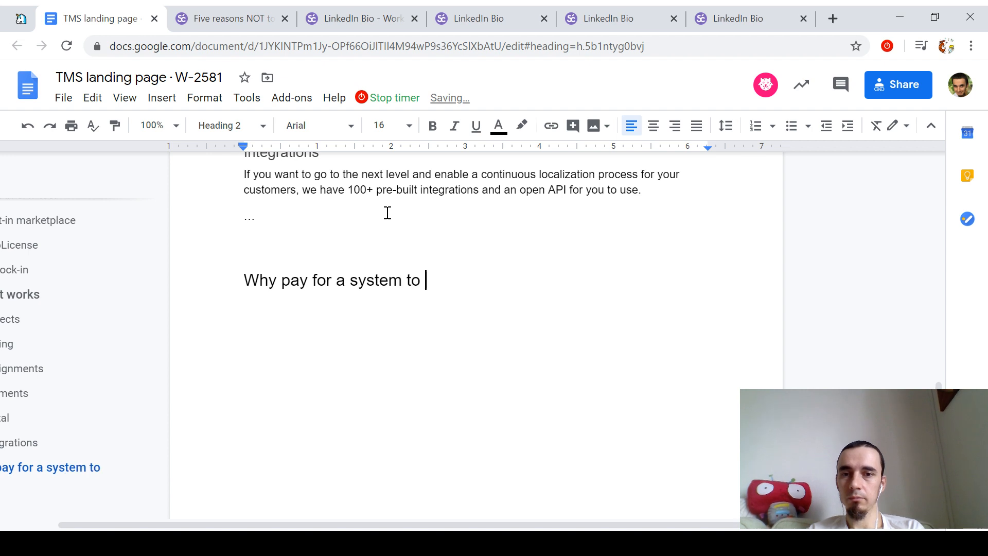
pyautogui.write('manage another ')
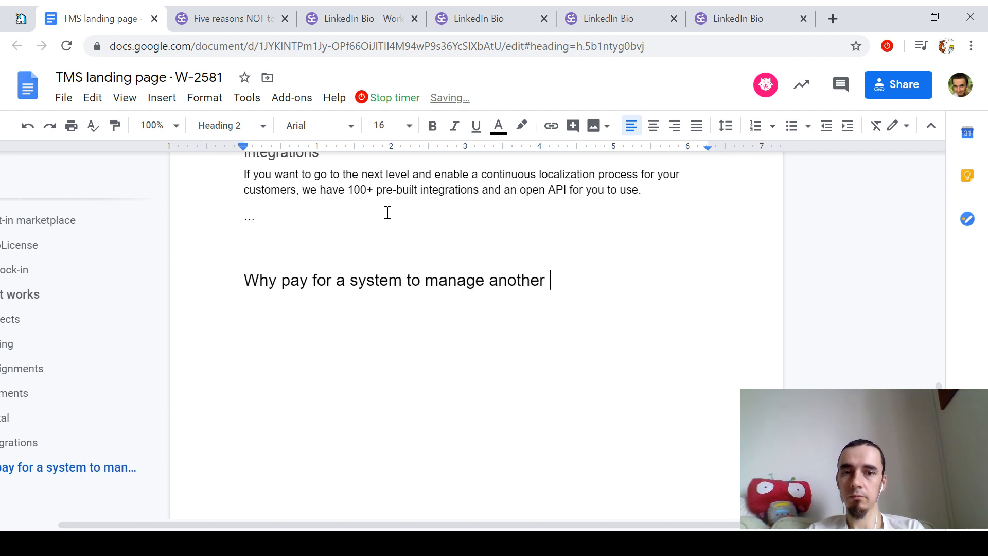
pyautogui.write('system?')
pyautogui.press('Return')
pyautogui.write('Read more:')
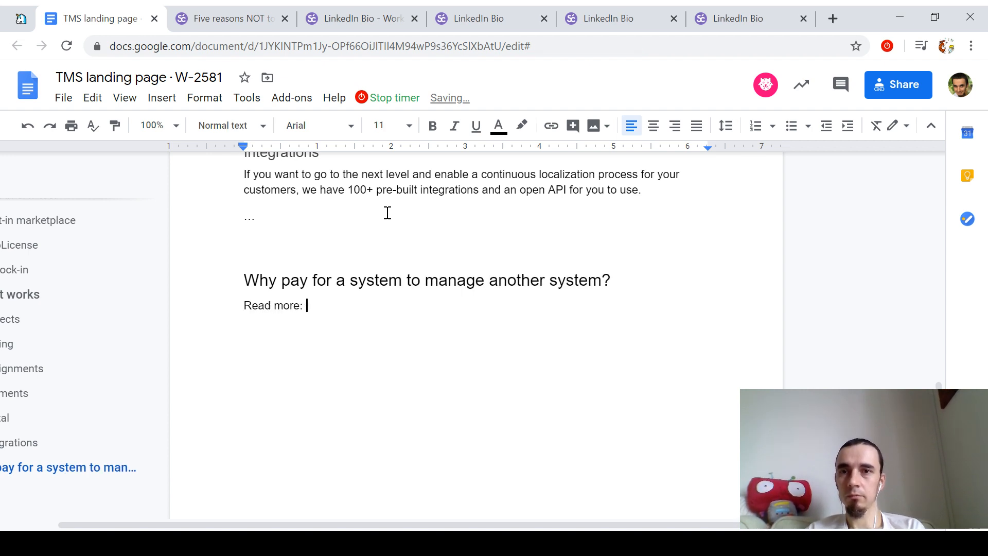
pyautogui.hotkey('ctrl', 'Tab')
# Step: Copy the article title 'Five reasons NOT to use separate TMS and CAT tools' and paste it after 'Read more:'
pyautogui.scroll(15, 453, 296)
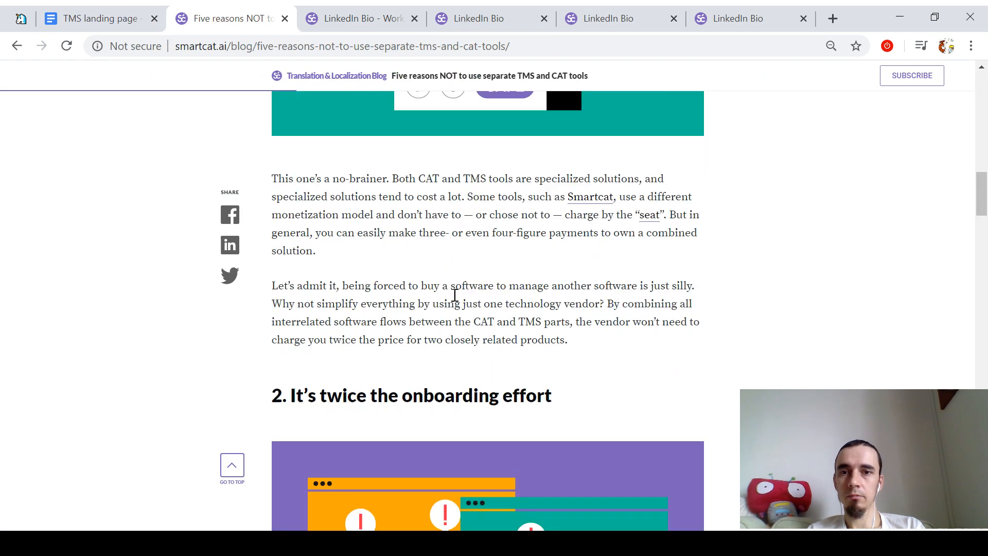
pyautogui.scroll(10, 455, 295)
pyautogui.moveTo(386, 237); pyautogui.dragTo(355, 205)
pyautogui.hotkey('ctrl', 'c')
pyautogui.hotkey('ctrl', 'shift', 'Tab')
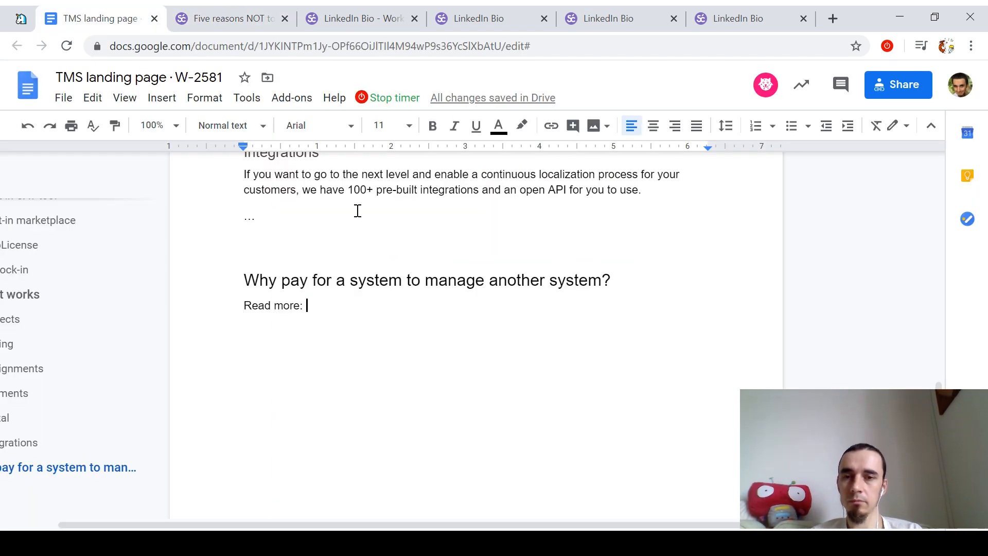
pyautogui.hotkey('ctrl', 'v')
# Step: Link the pasted title to the blog article's web address
pyautogui.hotkey('ctrl', 'Tab')
pyautogui.click(465, 48)
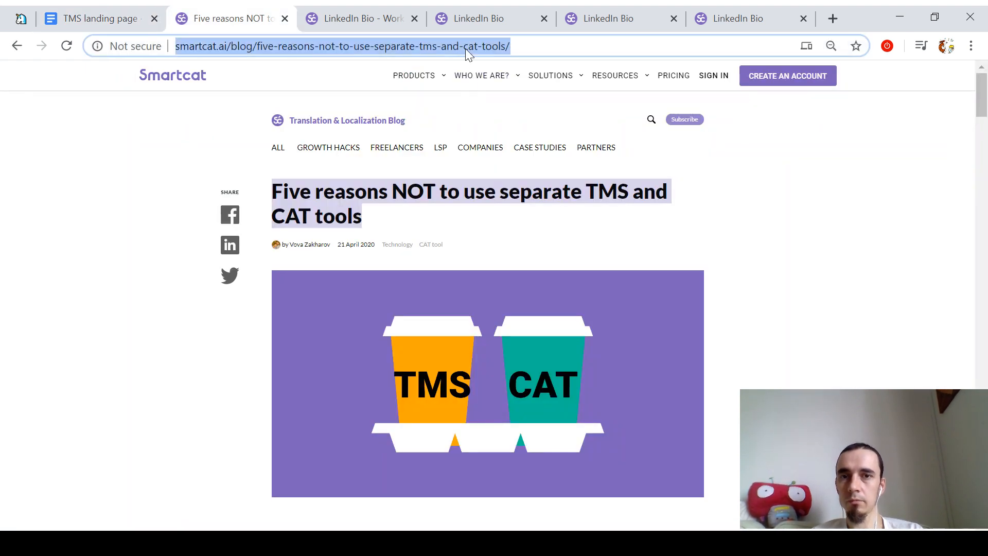
pyautogui.hotkey('ctrl', 'c')
pyautogui.hotkey('ctrl', 'shift', 'Tab')
pyautogui.hotkey('ctrl', 'shift', 'Left')
pyautogui.hotkey('ctrl', 'shift', 'Left')
pyautogui.hotkey('ctrl', 'shift', 'Left')
pyautogui.hotkey('ctrl', 'shift', 'Left')
pyautogui.hotkey('ctrl', 'shift', 'Left')
pyautogui.hotkey('ctrl', 'shift', 'Left')
pyautogui.hotkey('ctrl', 'shift', 'Left')
pyautogui.hotkey('ctrl', 'shift', 'Left')
pyautogui.hotkey('ctrl', 'shift', 'Left')
pyautogui.hotkey('ctrl', 'shift', 'Left')
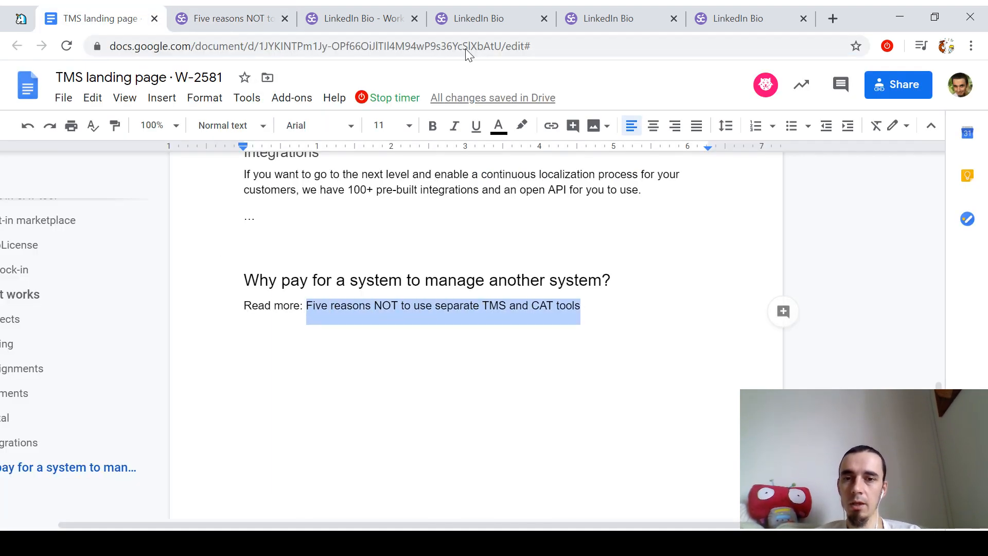
pyautogui.hotkey('ctrl', 'k')
pyautogui.hotkey('ctrl', 'v')
pyautogui.press('Return')
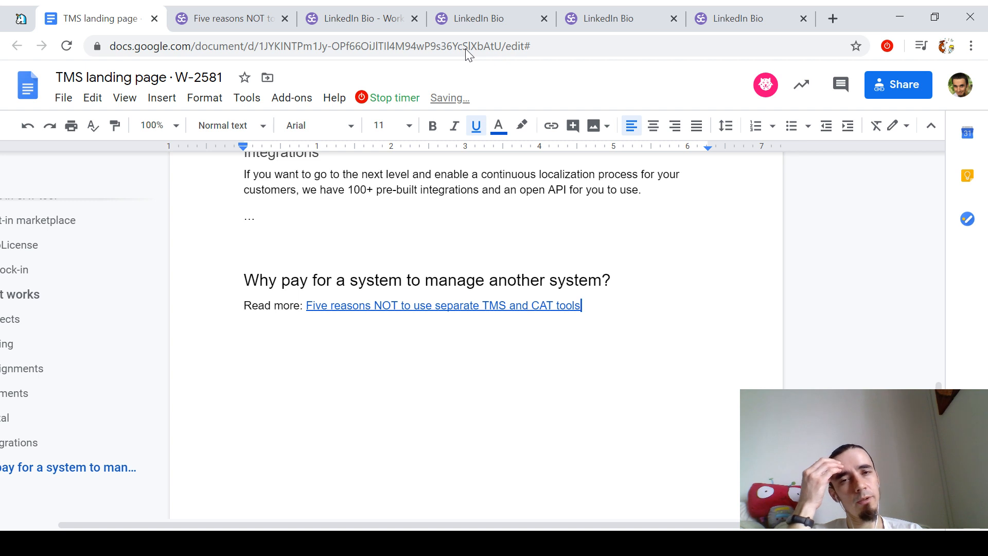
pyautogui.press('Up')
pyautogui.press('Up')
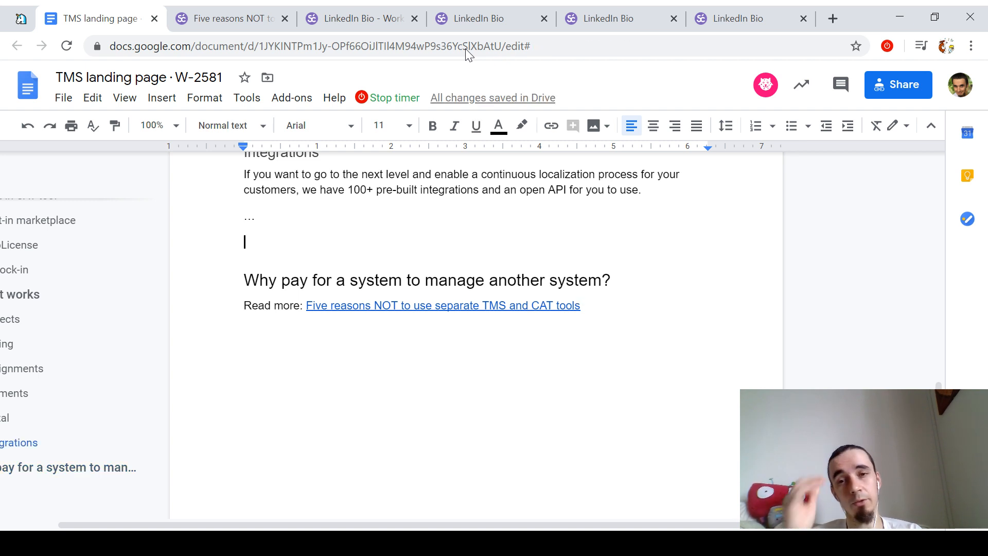
# Step: Add 'Finally, ask yourself:' above the question heading and insert 'just' before 'to manage'
pyautogui.press('Return')
pyautogui.write('Finally,')
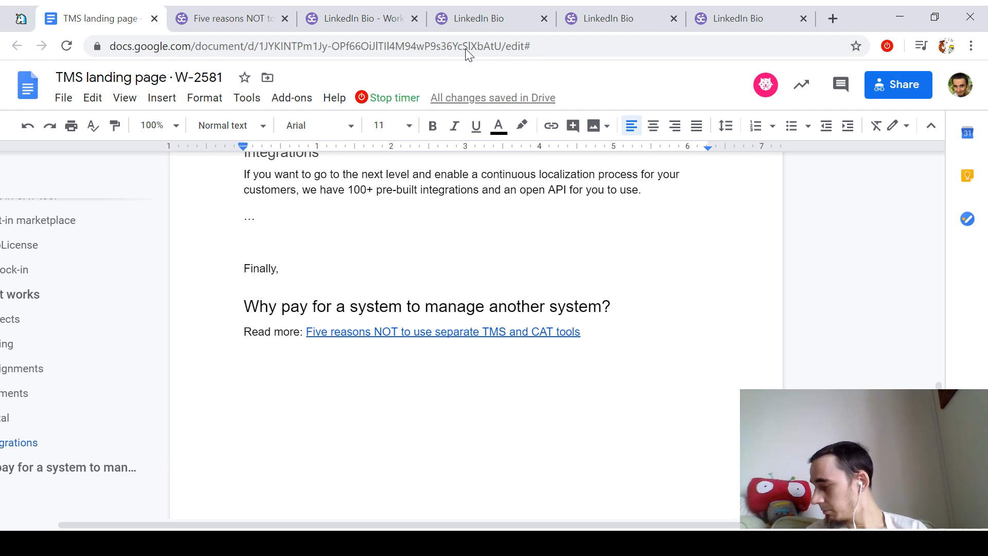
pyautogui.write(' ask yourself:')
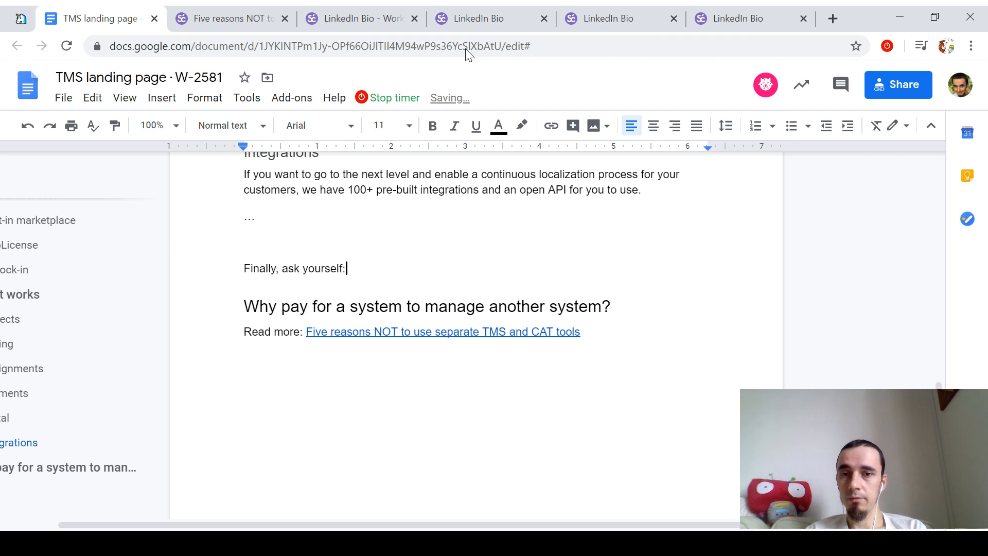
pyautogui.press('Down')
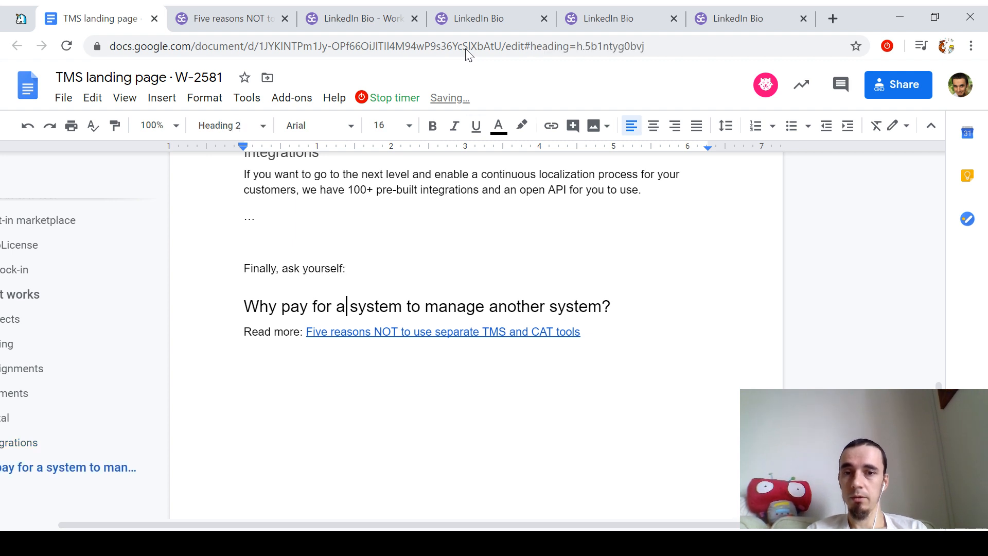
pyautogui.hotkey('ctrl', 'Right')
pyautogui.hotkey('ctrl', 'Right')
pyautogui.write('just')
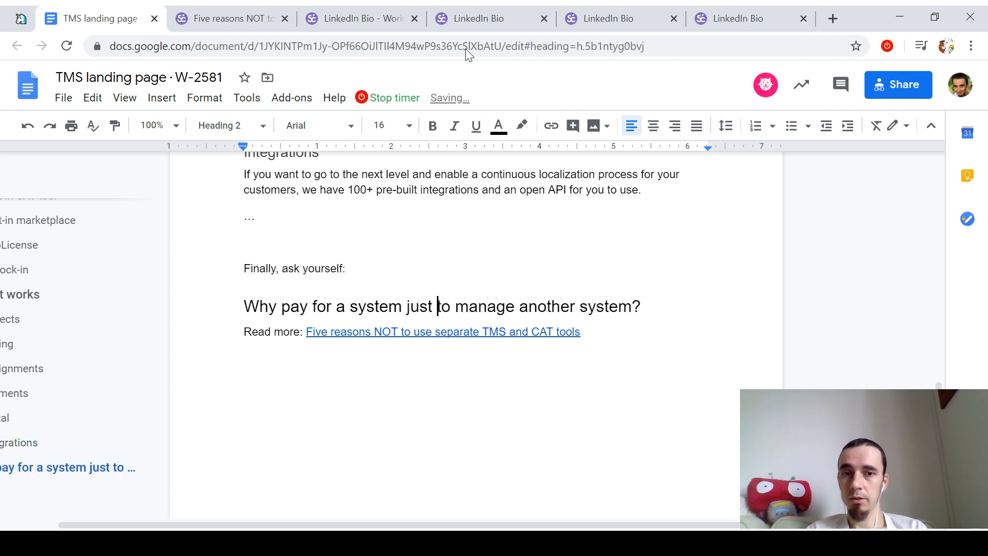
# Step: Select the whole Read more line and start a comment on it
pyautogui.press('End')
pyautogui.press('Down')
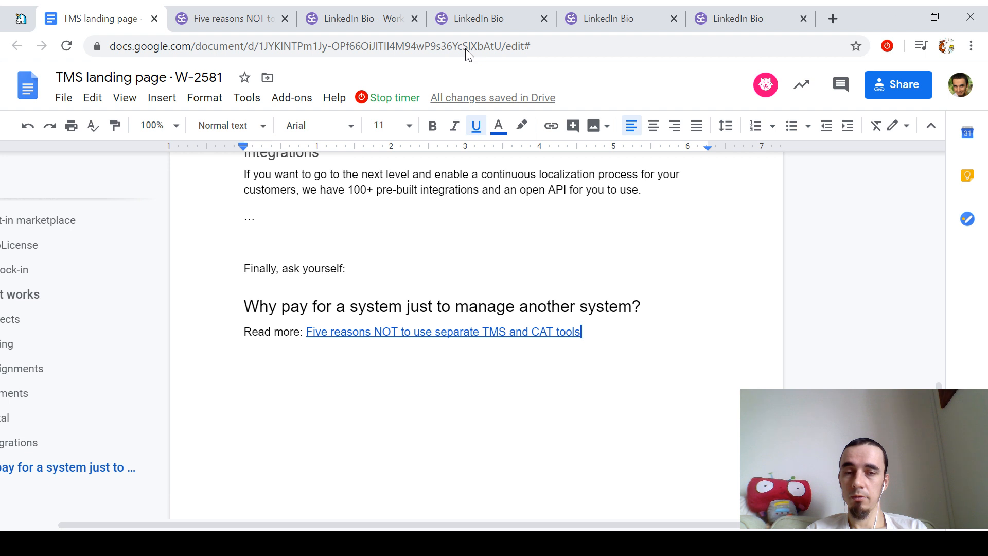
pyautogui.press('Right')
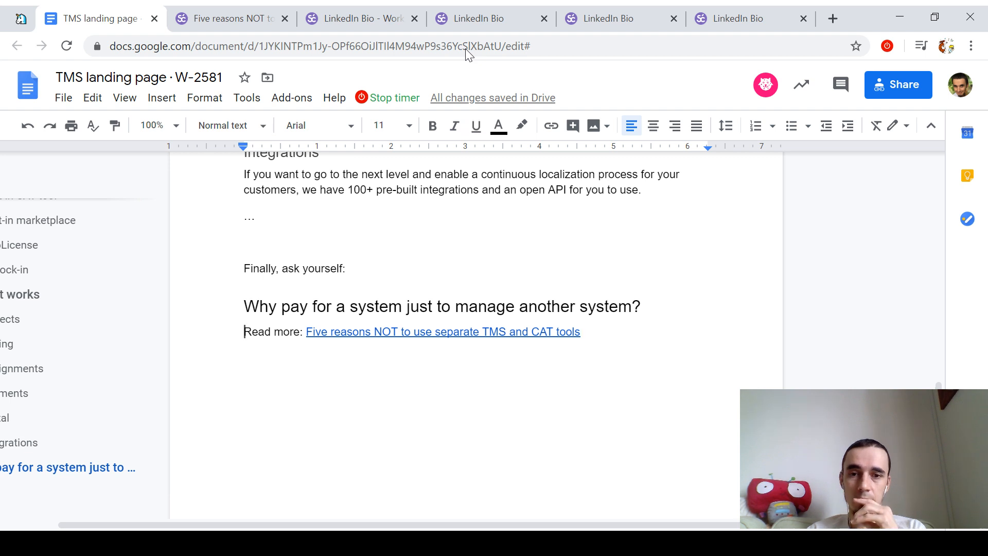
pyautogui.hotkey('shift', 'End')
pyautogui.hotkey('ctrl', 'alt', 'm')
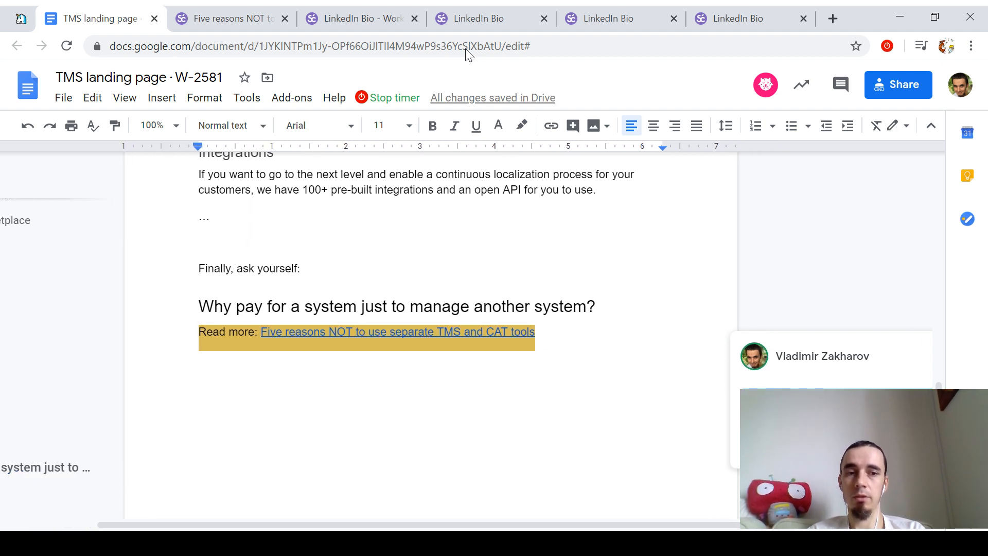
# Step: Add a Heading 2 line reading 'Especially in times like this.'
pyautogui.press('Down')
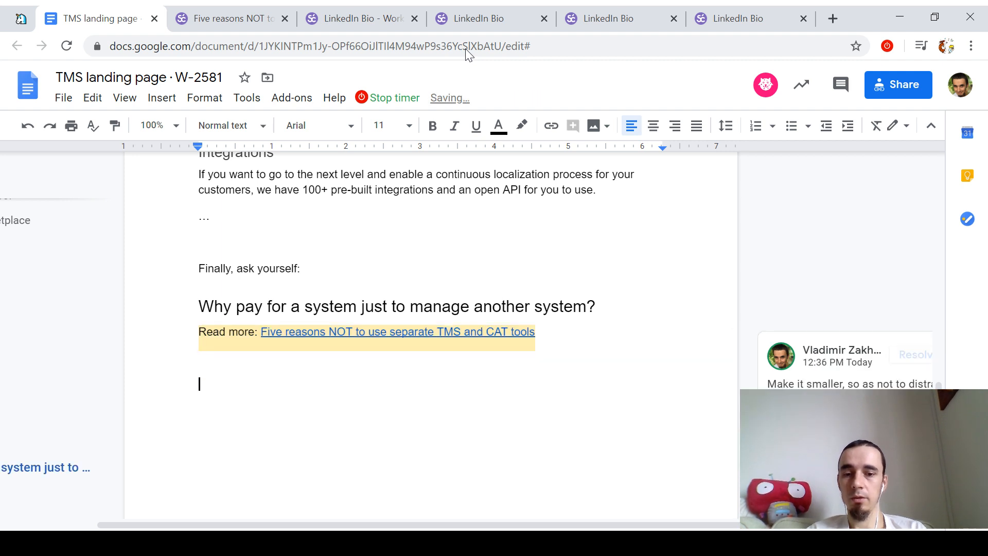
pyautogui.click(231, 125)
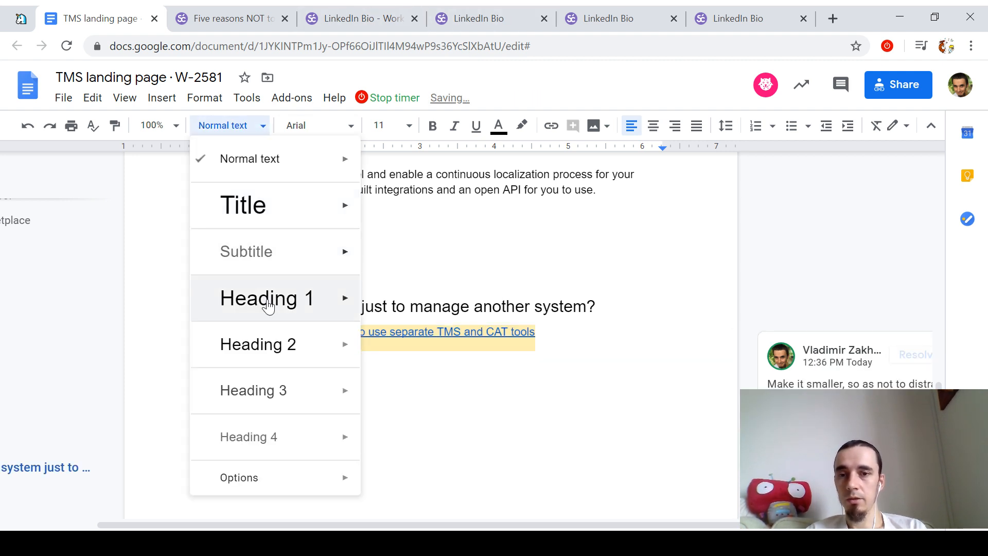
pyautogui.click(266, 355)
pyautogui.write('Especially i')
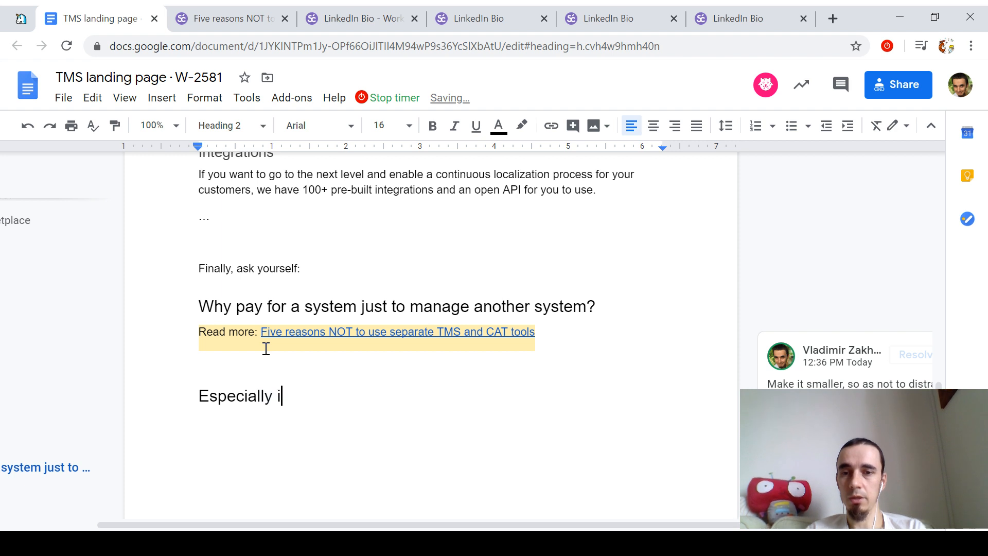
pyautogui.write('n times like ')
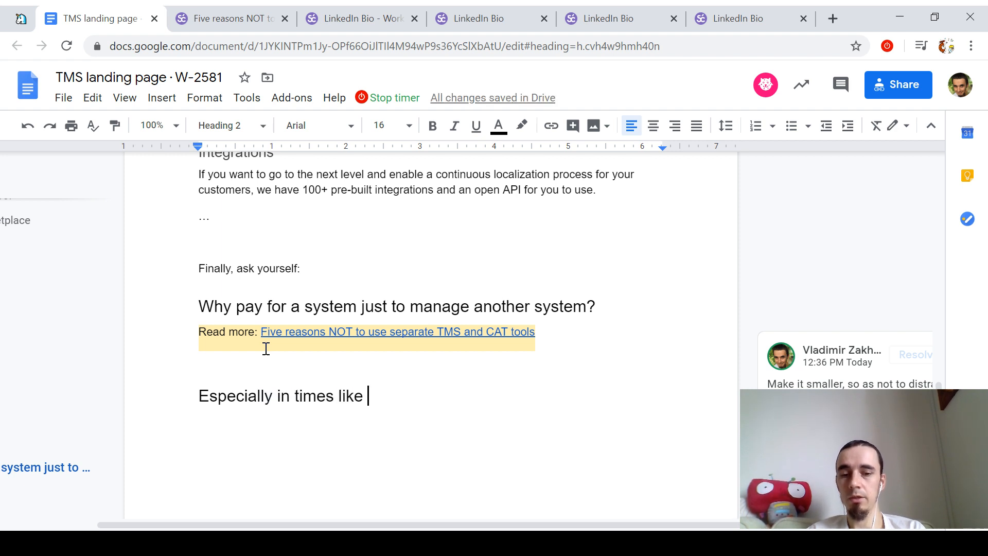
pyautogui.write('this.')
# Step: Start a bracketed line below the heading, then return to the Projects item higher up
pyautogui.press('Return')
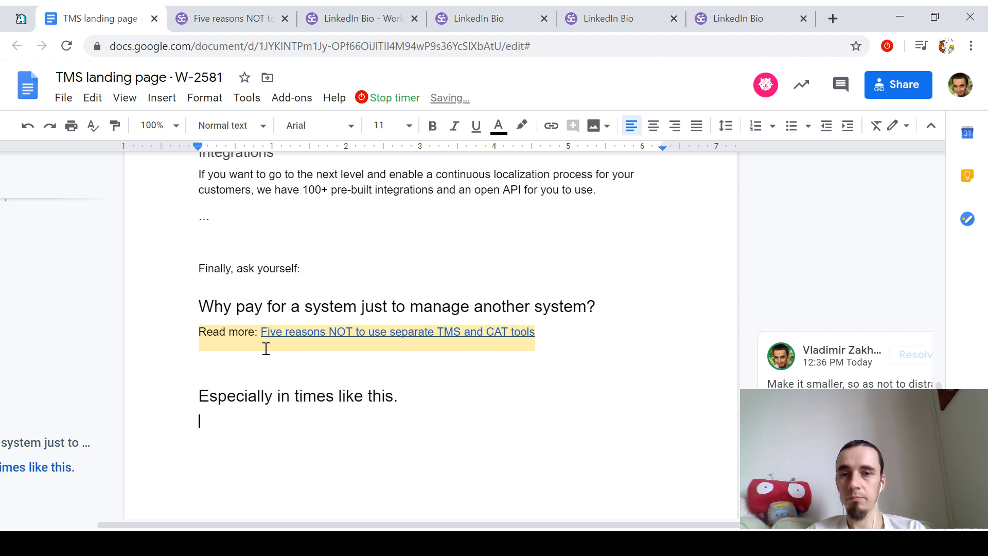
pyautogui.write('[')
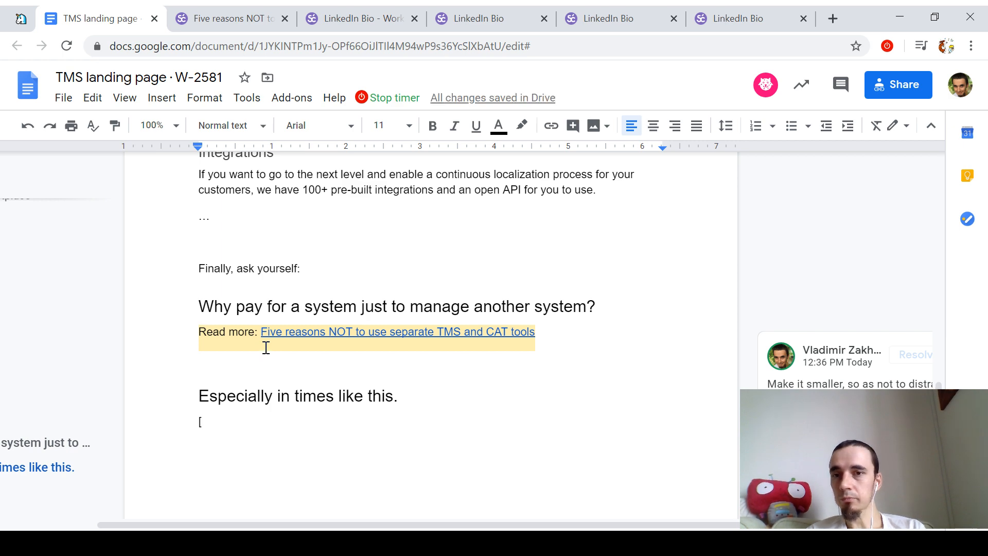
pyautogui.scroll(3, 263, 330)
pyautogui.click(262, 319)
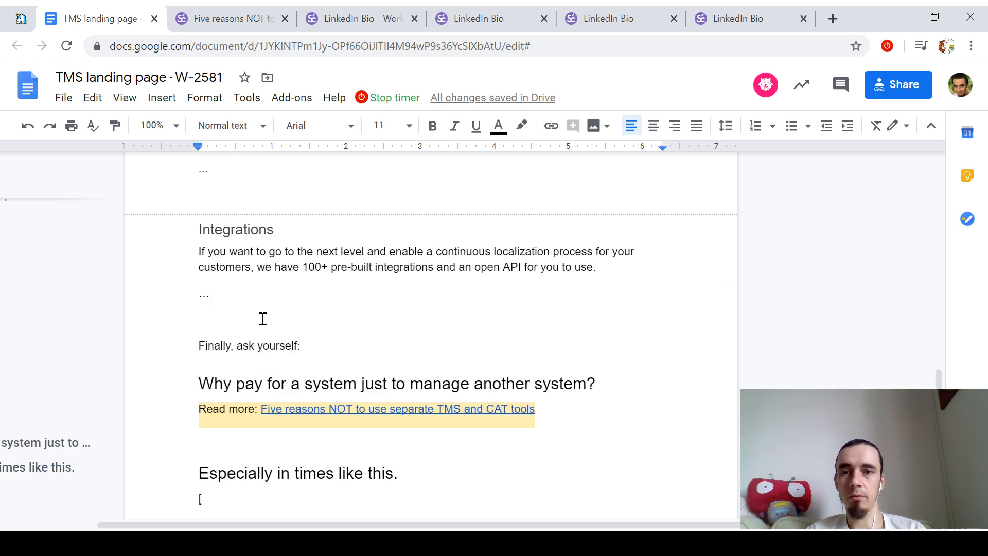
pyautogui.scroll(15, 262, 319)
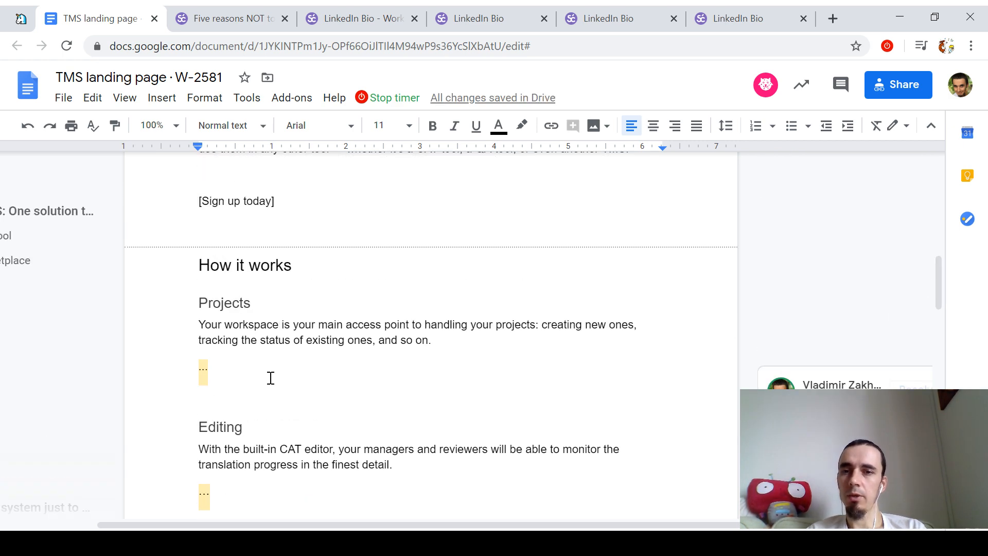
# Step: Add a '[CTA tbd]' line below the Projects ellipsis
pyautogui.click(271, 379)
pyautogui.press('Return')
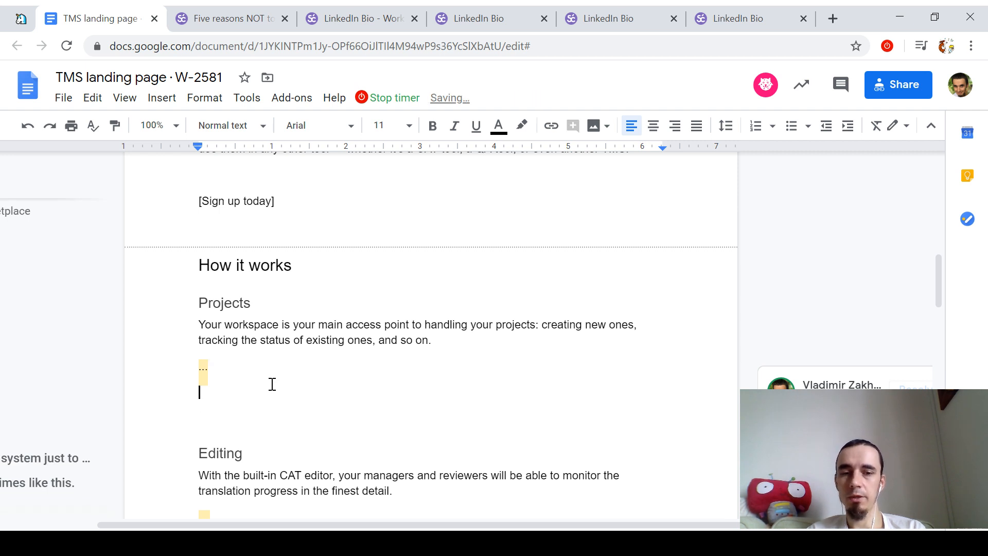
pyautogui.write('[')
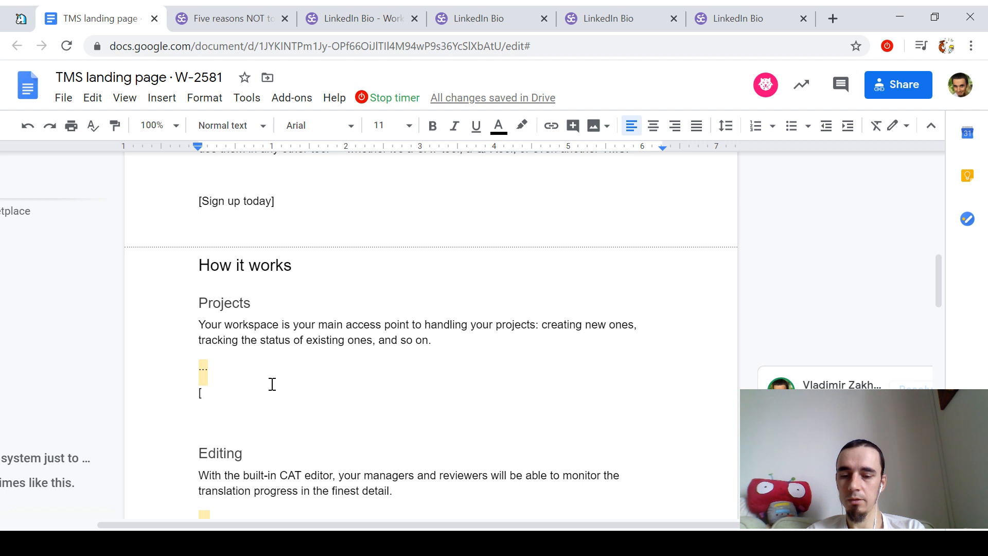
pyautogui.press('BackSpace')
pyautogui.write('[CTA')
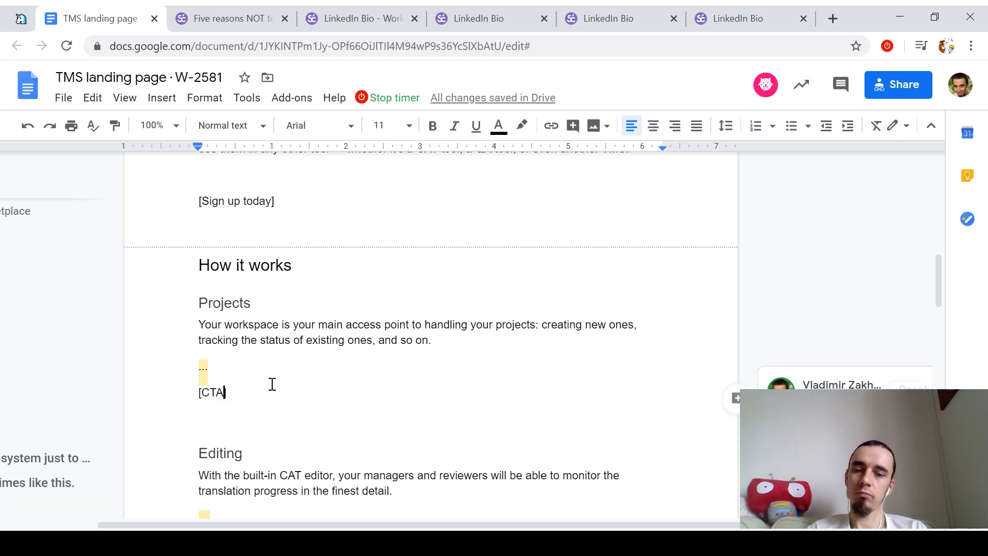
pyautogui.write(' tbd]')
# Step: Copy the '[CTA tbd]' placeholder and paste it under the Editing and Assignments items
pyautogui.hotkey('shift', 'Home')
pyautogui.hotkey('ctrl', 'c')
pyautogui.press('Down')
pyautogui.press('Down')
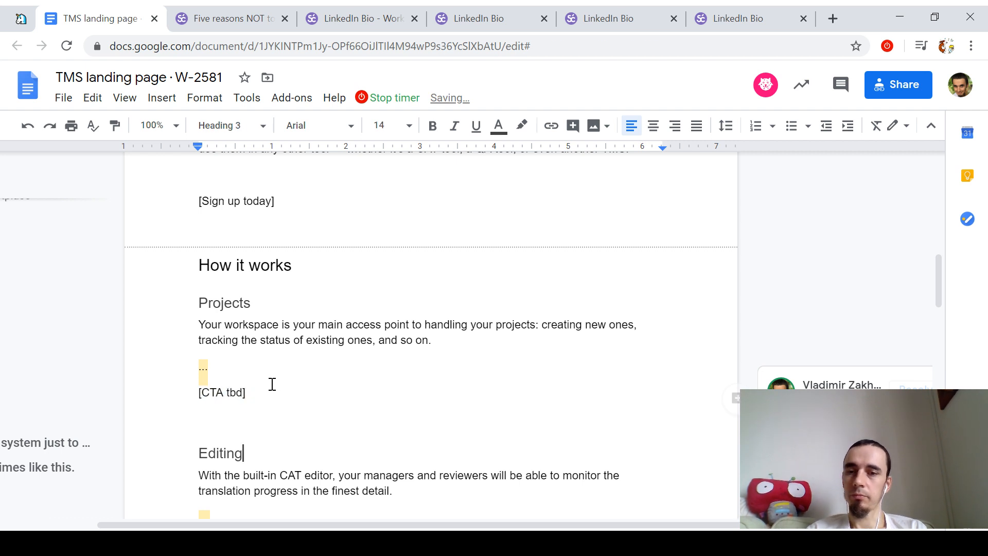
pyautogui.press('Down')
pyautogui.press('Down')
pyautogui.press('Down')
pyautogui.press('Down')
pyautogui.hotkey('ctrl', 'v')
pyautogui.press('Return')
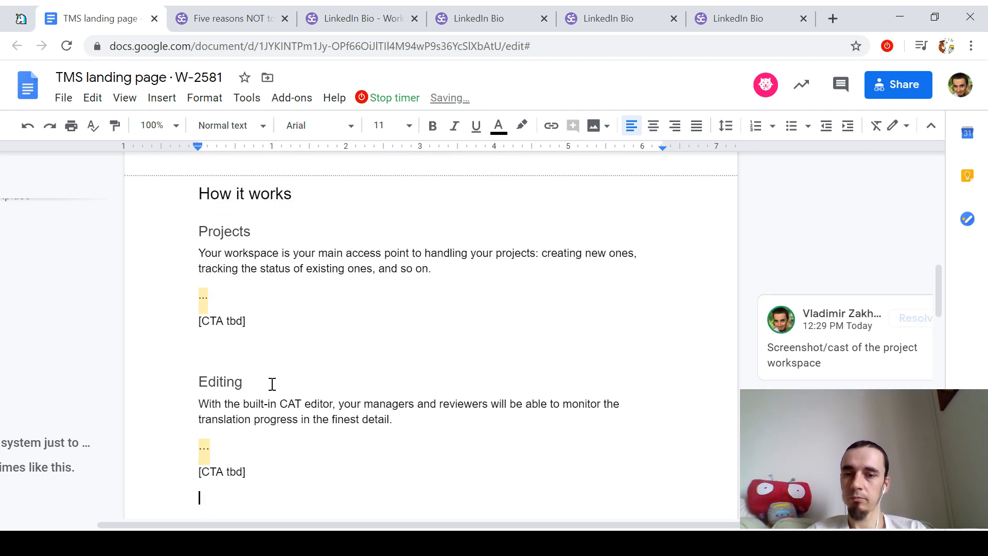
pyautogui.press('Down')
pyautogui.press('Down')
pyautogui.press('Down')
pyautogui.press('Down')
pyautogui.press('Down')
pyautogui.press('Down')
pyautogui.press('Down')
pyautogui.hotkey('ctrl', 'v')
pyautogui.press('Return')
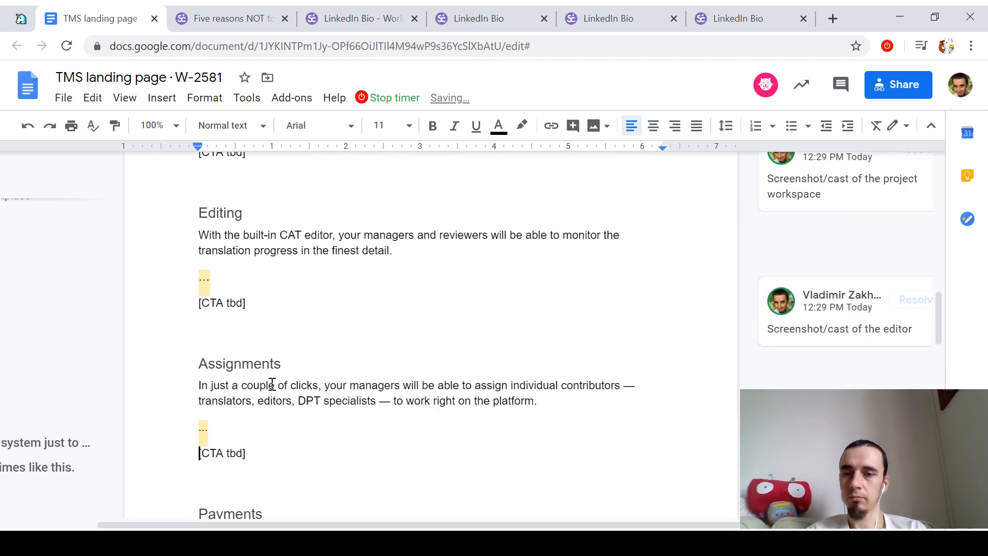
# Step: Select the Projects '[CTA tbd]' line and start a new comment on it
pyautogui.press('Up')
pyautogui.press('Up')
pyautogui.press('Up')
pyautogui.press('Up')
pyautogui.press('Up')
pyautogui.press('Up')
pyautogui.press('Up')
pyautogui.press('Up')
pyautogui.press('Up')
pyautogui.press('Up')
pyautogui.press('Up')
pyautogui.press('Up')
pyautogui.press('Up')
pyautogui.press('Up')
pyautogui.press('Down')
pyautogui.hotkey('shift', 'End')
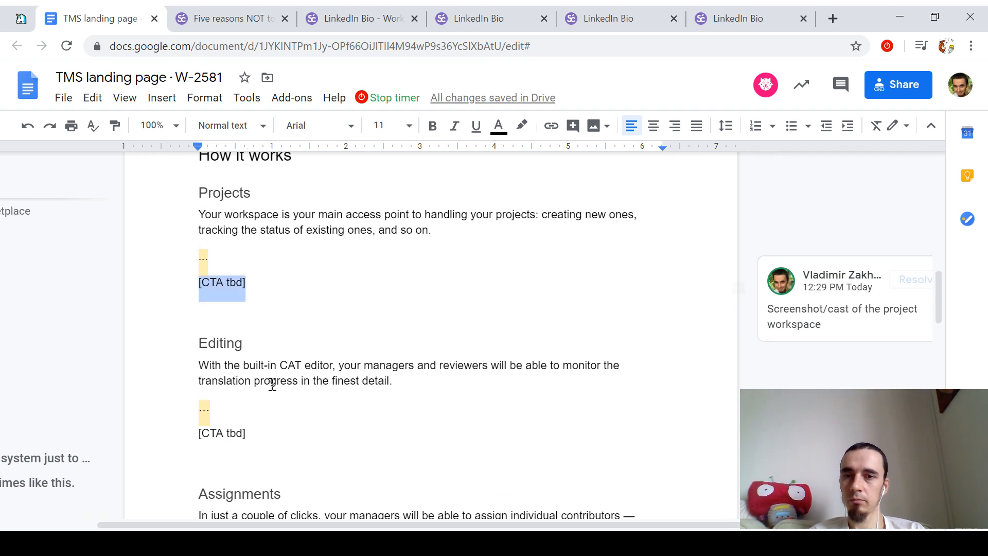
pyautogui.hotkey('ctrl', 'alt', 'm')
# Step: Post a comment mentioning the colleague, asking whether to include a CTA after every item and for ideas
pyautogui.write('@bryan')
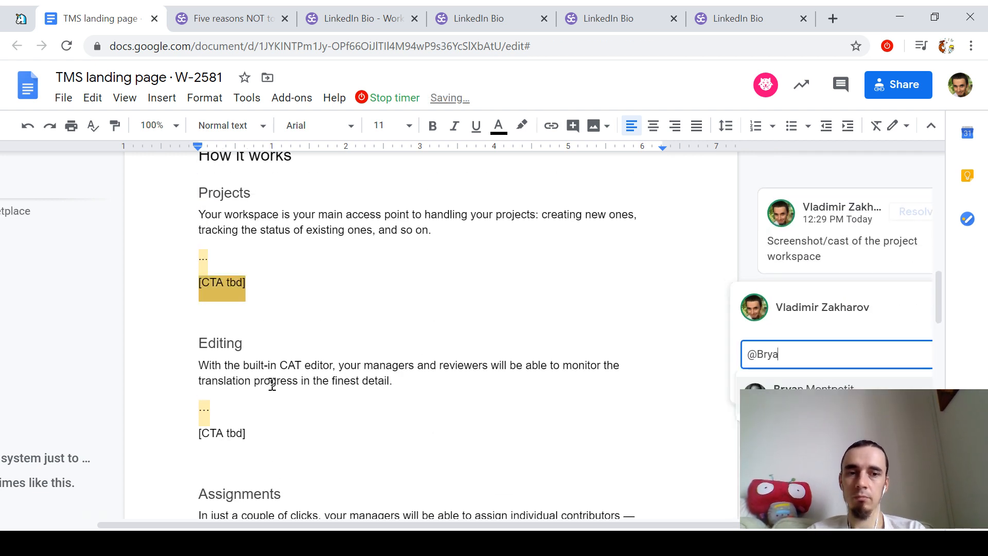
pyautogui.press('Return')
pyautogui.write(', do you think we should')
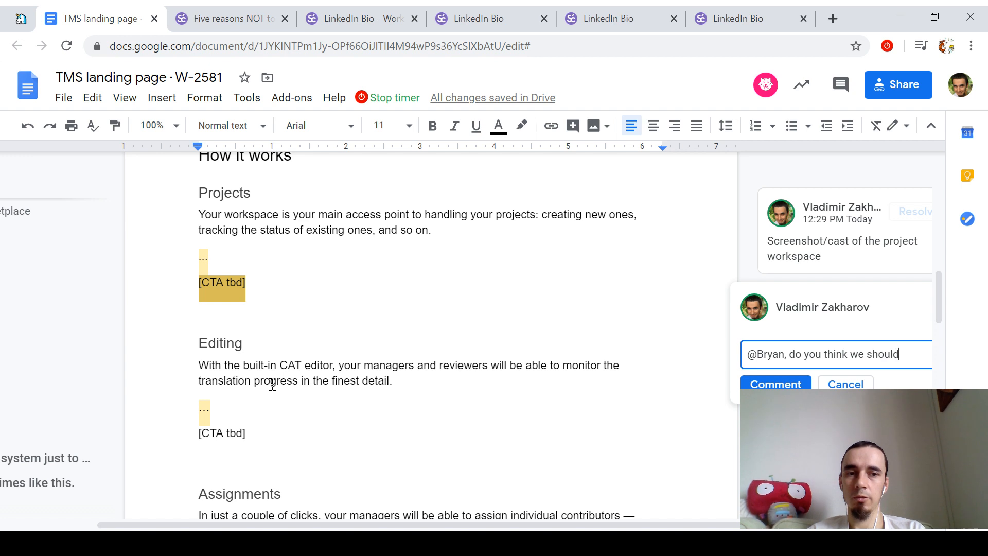
pyautogui.write(' include CTA after every itme')
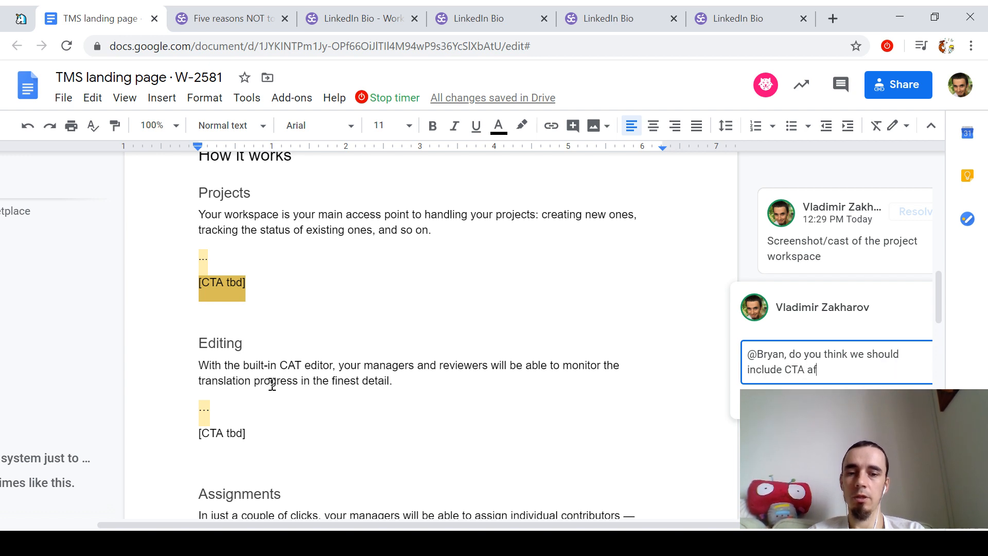
pyautogui.press('BackSpace')
pyautogui.press('BackSpace')
pyautogui.press('BackSpace')
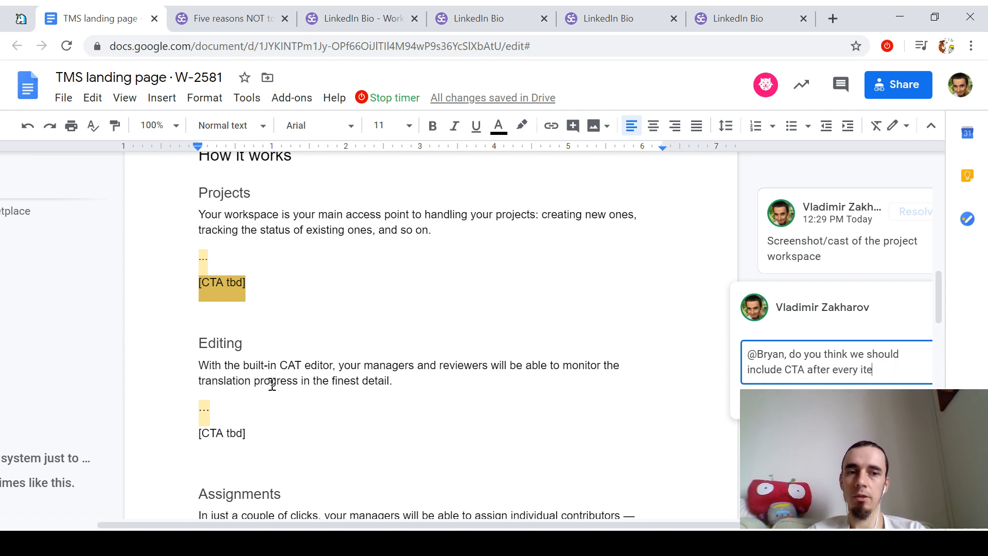
pyautogui.write('tem here? If yes, do')
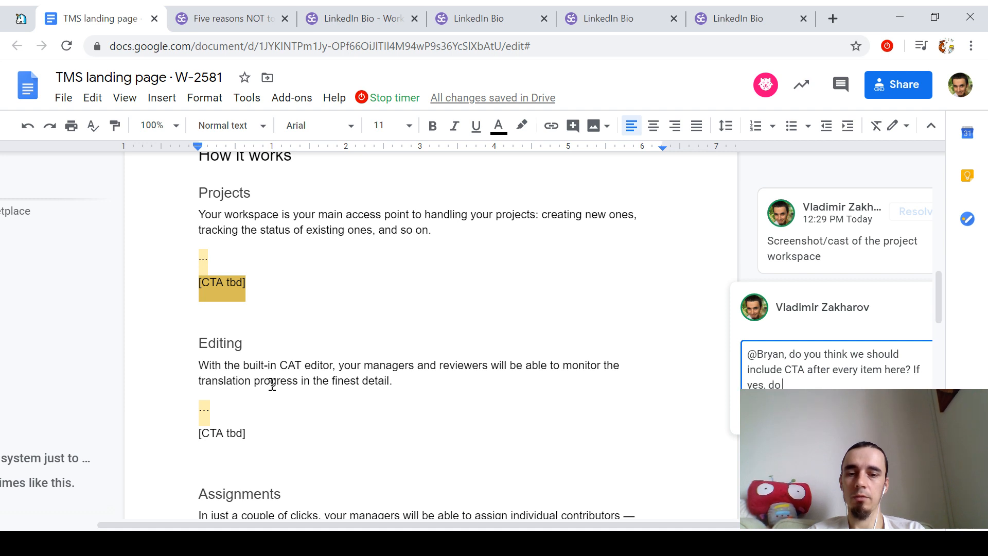
pyautogui.write(' you maybe have some ideas')
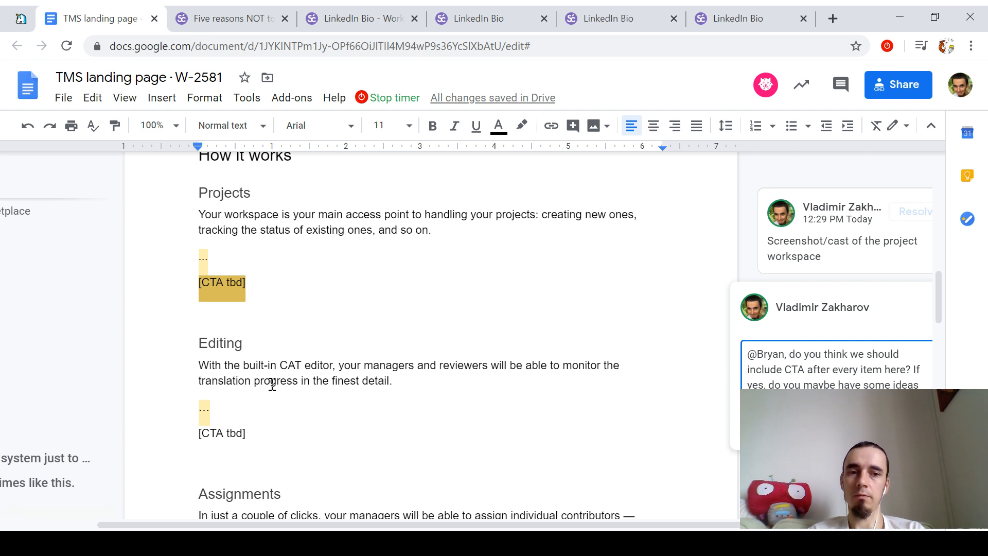
pyautogui.hotkey('ctrl', 'Return')
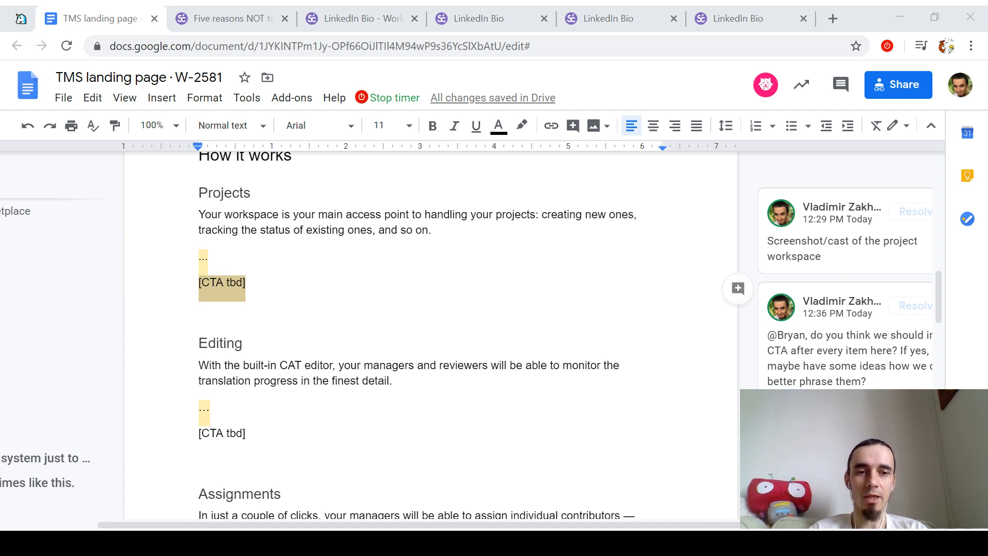
pyautogui.hotkey('shift', 'Home')
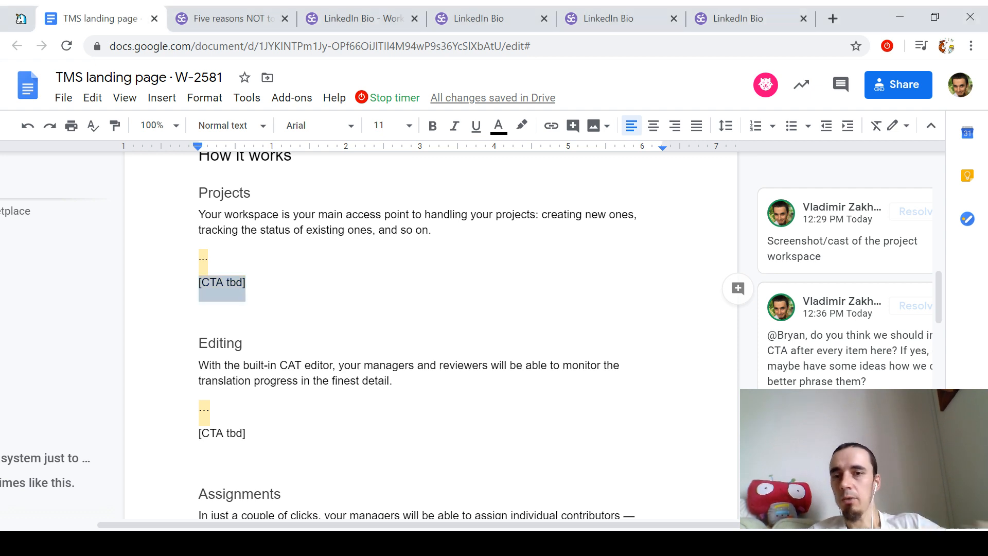
pyautogui.click(504, 364)
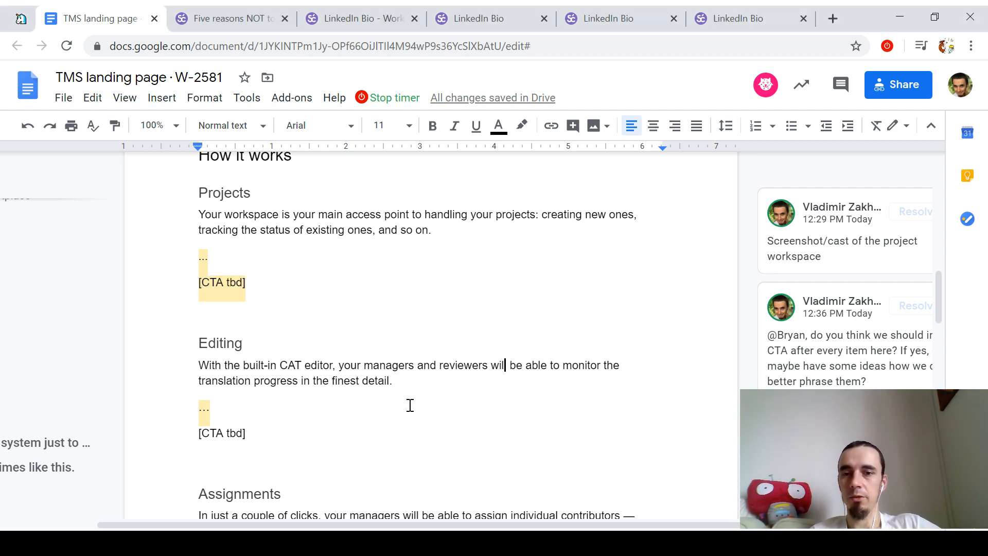
pyautogui.click(415, 383)
pyautogui.write('If ')
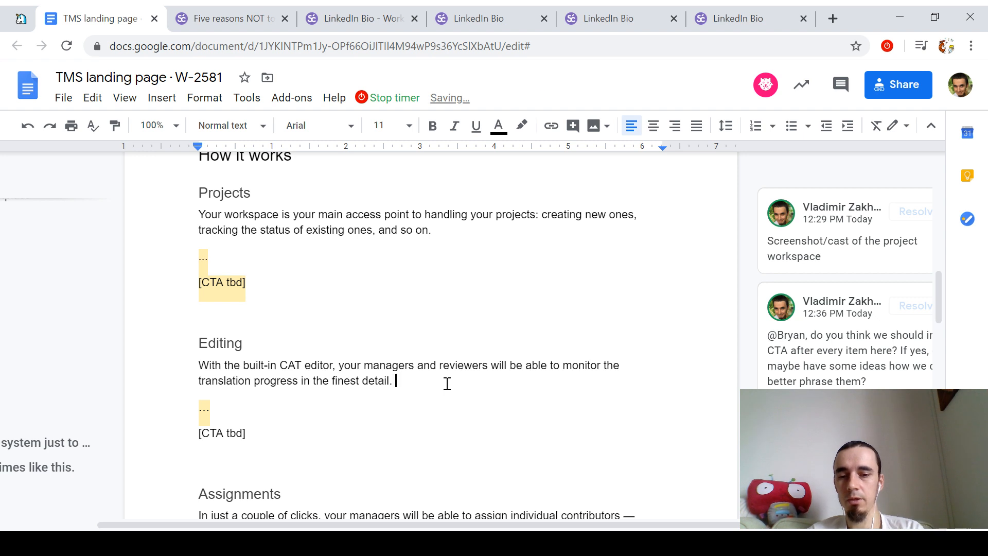
pyautogui.write('I write something')
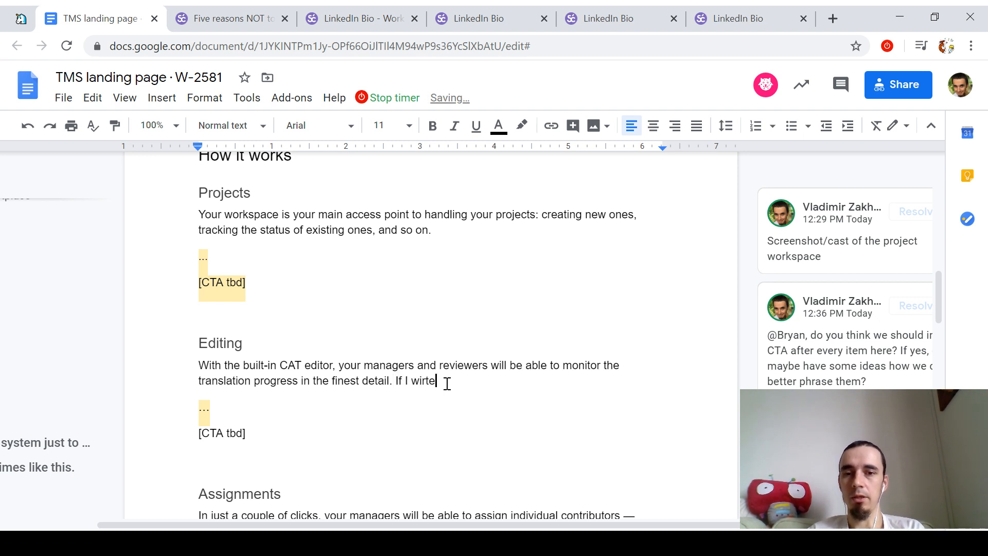
pyautogui.hotkey('ctrl', 'BackSpace')
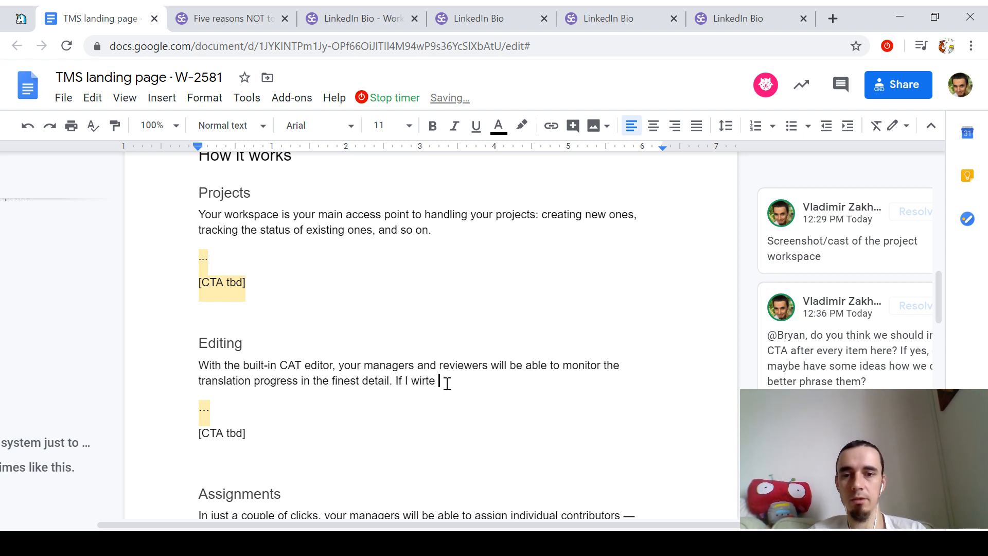
pyautogui.hotkey('ctrl', 'BackSpace')
pyautogui.hotkey('ctrl', 'z')
pyautogui.hotkey('ctrl', 'z')
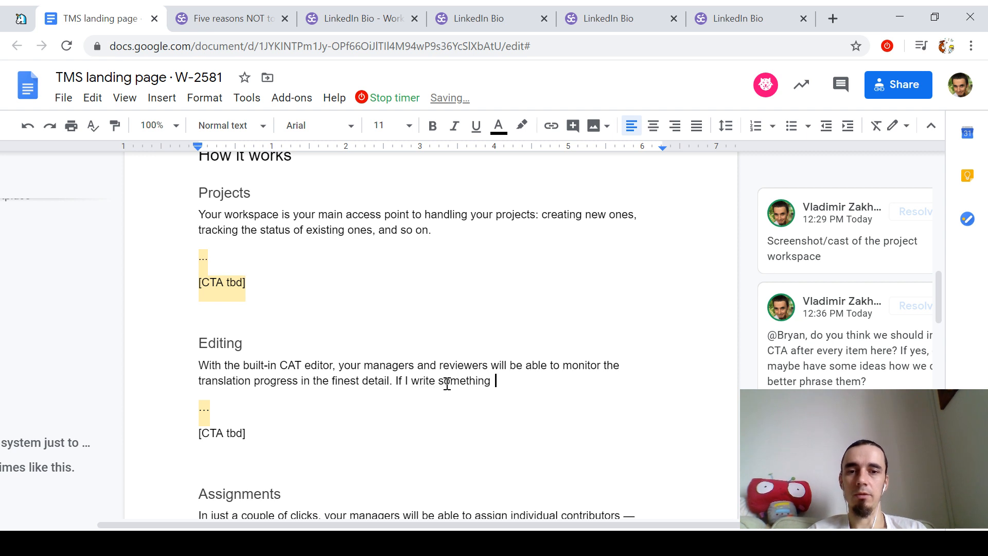
pyautogui.hotkey('ctrl', 'shift', 'Left')
pyautogui.hotkey('ctrl', 'shift', 'Left')
pyautogui.hotkey('ctrl', 'shift', 'Left')
pyautogui.hotkey('ctrl', 'shift', 'Left')
pyautogui.press('BackSpace')
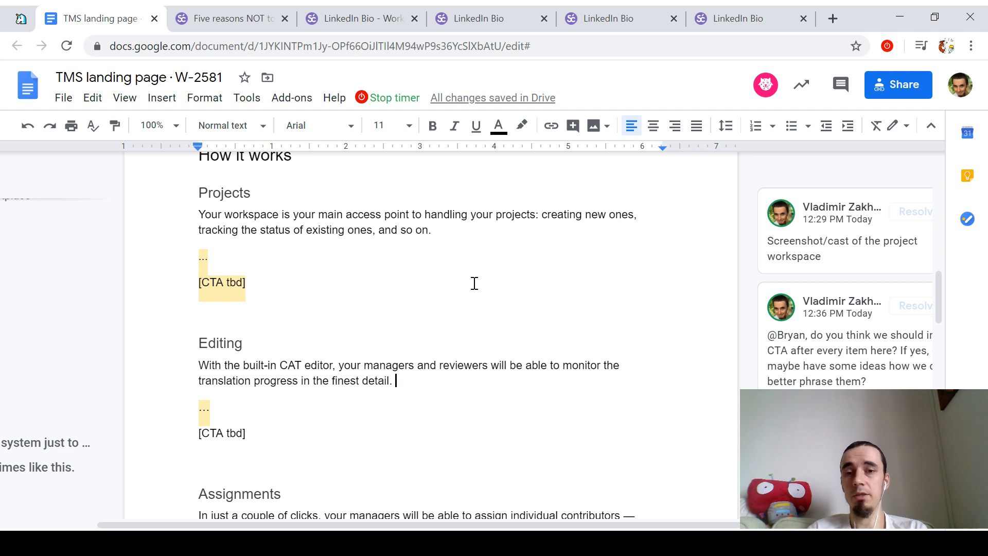
pyautogui.scroll(-3, 475, 283)
pyautogui.press('BackSpace')
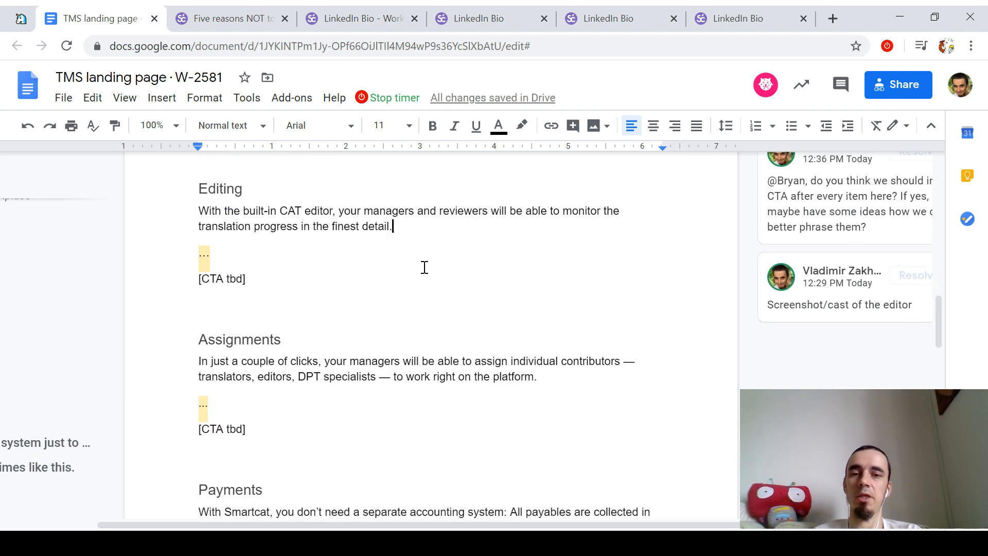
pyautogui.press('Down')
pyautogui.press('Down')
pyautogui.press('Down')
pyautogui.press('Down')
pyautogui.press('Down')
pyautogui.press('Down')
pyautogui.press('Down')
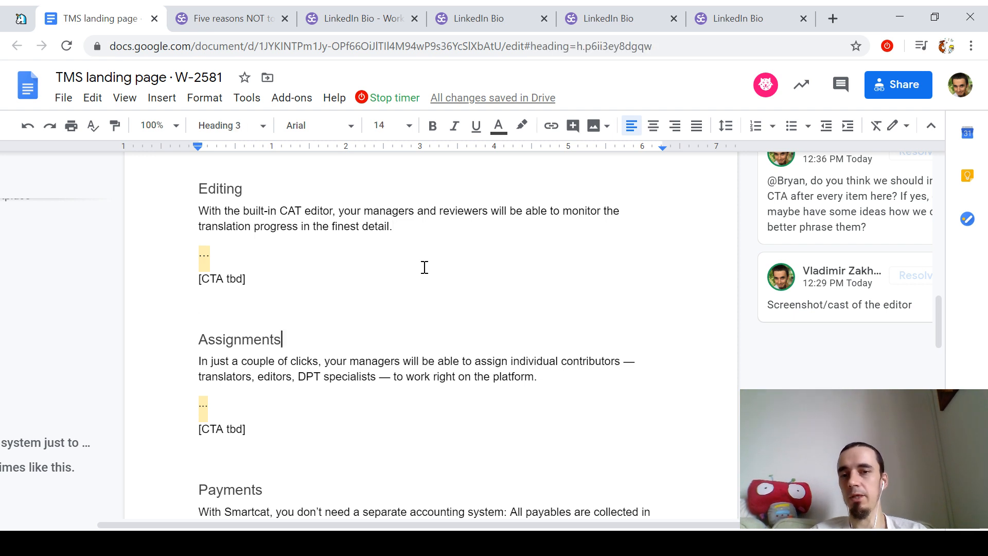
pyautogui.hotkey('ctrl', 'Right')
pyautogui.hotkey('ctrl', 'Right')
pyautogui.hotkey('ctrl', 'Right')
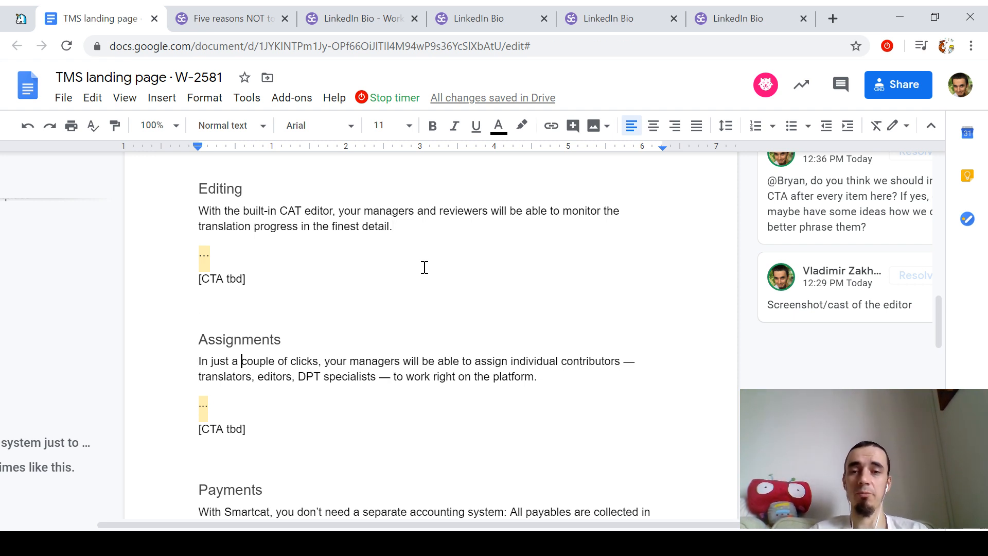
pyautogui.press('Down')
pyautogui.press('Down')
pyautogui.press('Down')
pyautogui.press('Down')
pyautogui.press('Down')
pyautogui.press('Down')
pyautogui.press('Down')
pyautogui.press('Down')
pyautogui.press('Down')
pyautogui.press('Down')
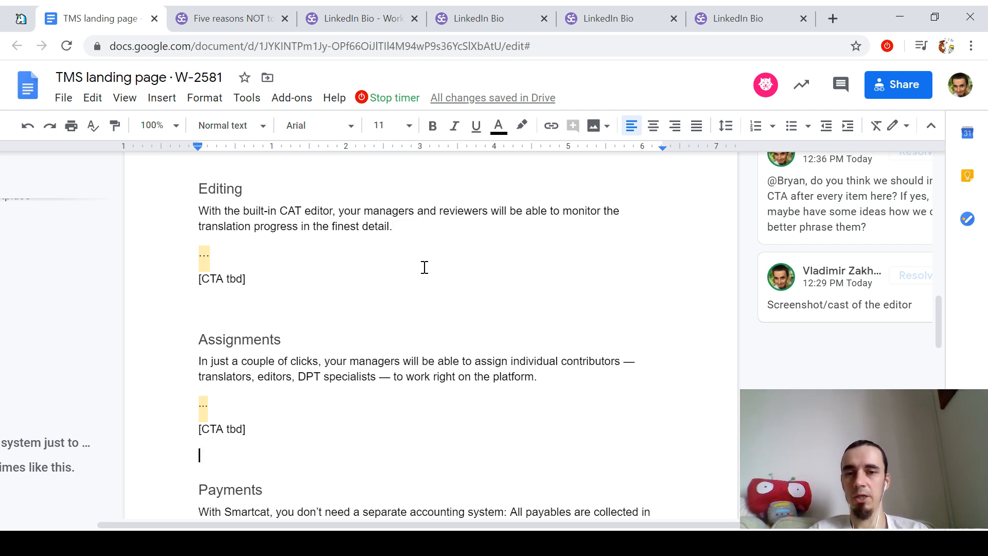
pyautogui.press('Down')
pyautogui.press('Down')
pyautogui.press('Down')
pyautogui.press('Down')
pyautogui.press('Down')
pyautogui.press('Down')
pyautogui.press('Down')
pyautogui.press('Down')
pyautogui.press('Down')
pyautogui.press('Down')
pyautogui.press('Down')
pyautogui.press('Down')
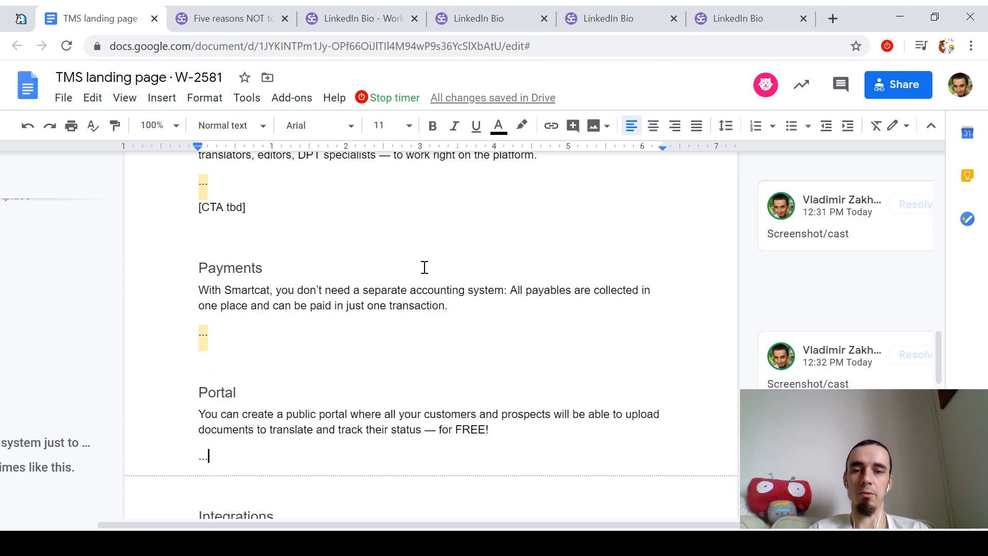
pyautogui.press('Down')
pyautogui.press('Down')
pyautogui.press('Down')
pyautogui.press('Down')
pyautogui.press('Down')
pyautogui.press('Down')
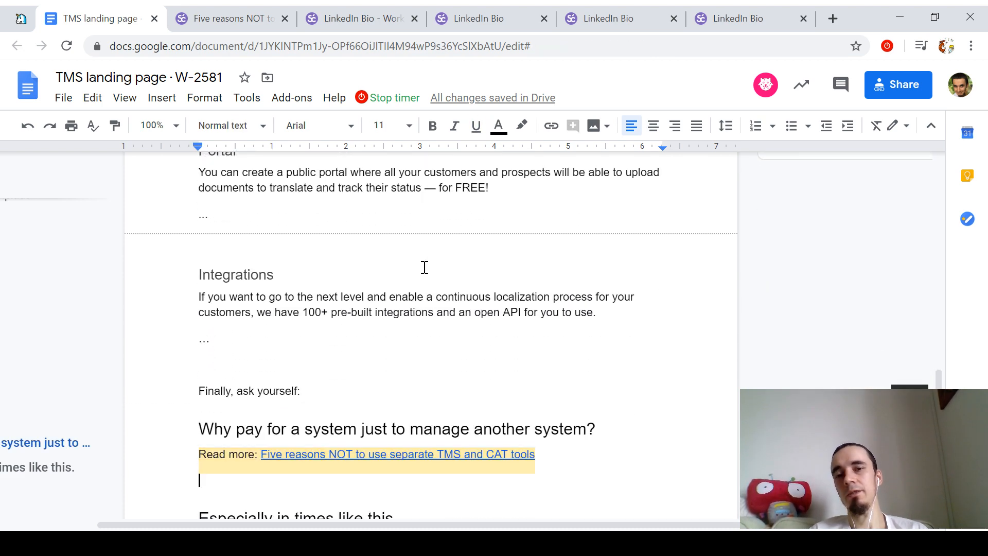
pyautogui.press('Up')
# Step: Complete the closing line to read '[Create your free account today]'
pyautogui.press('Down')
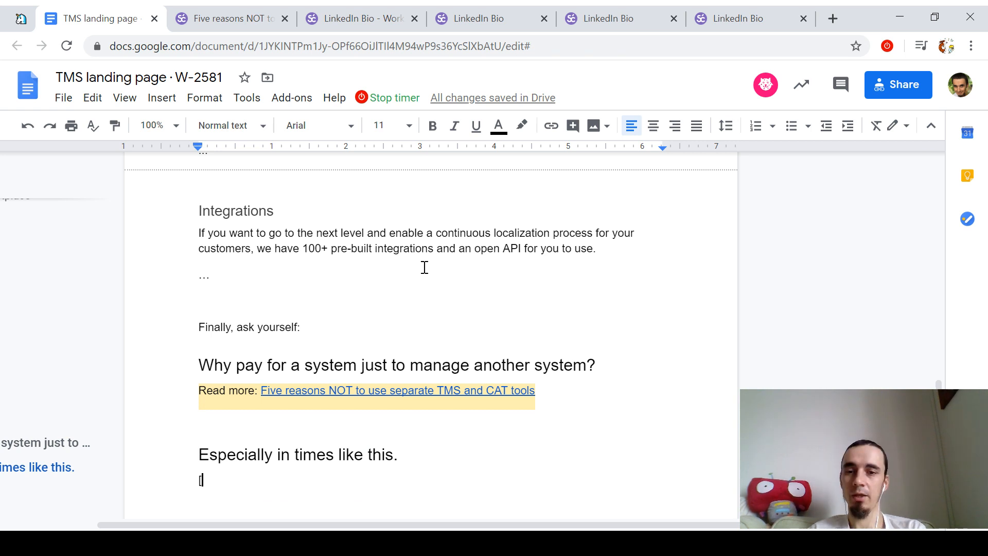
pyautogui.write('[Create your ')
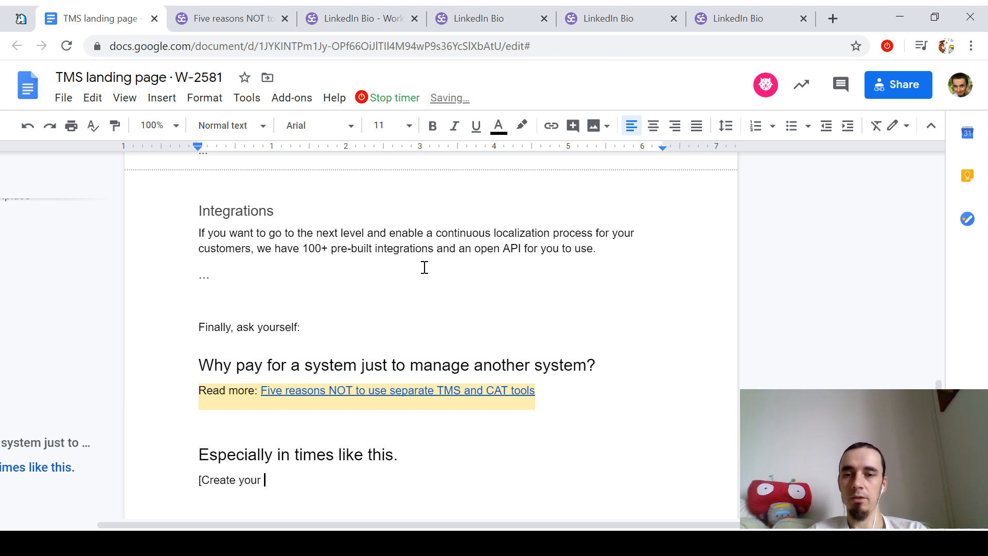
pyautogui.write('F')
pyautogui.press('BackSpace')
pyautogui.write('free ac')
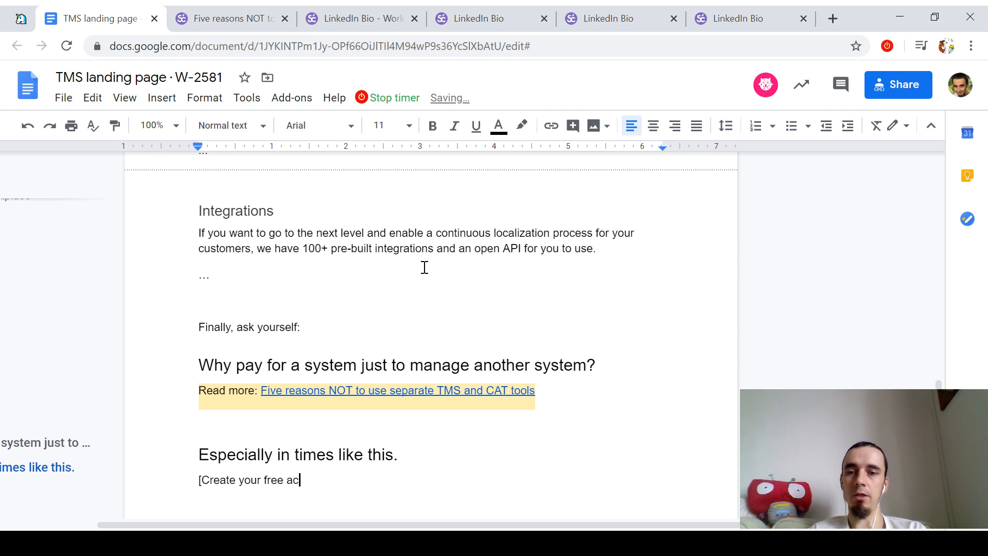
pyautogui.write('count today]')
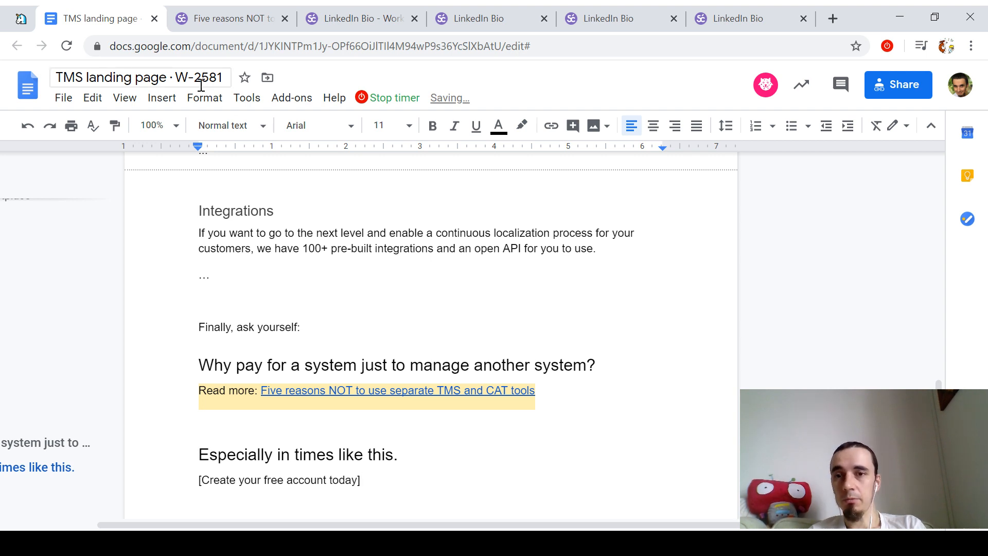
# Step: Check the document's word count via Tools > Word count, then review the draft
pyautogui.click(247, 98)
pyautogui.click(261, 152)
pyautogui.press('Escape')
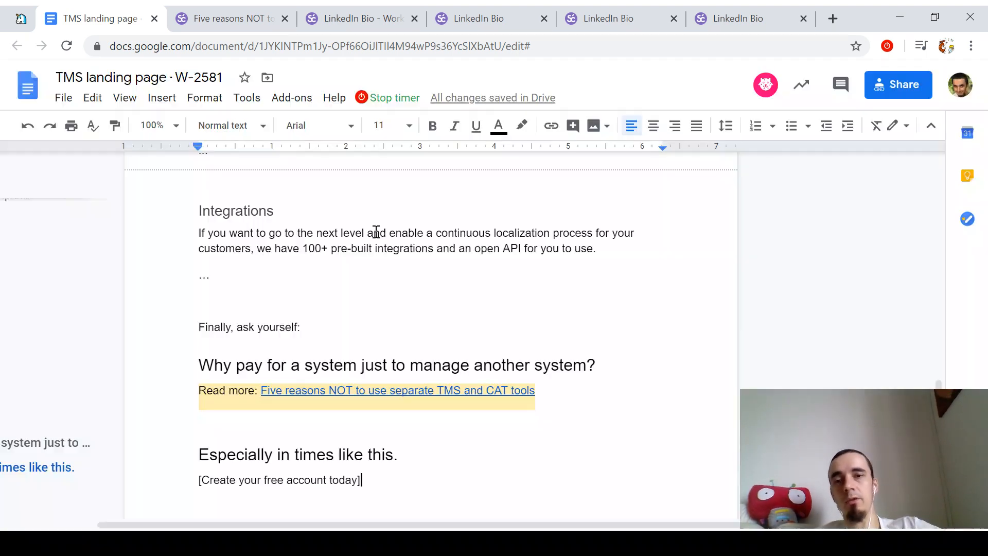
pyautogui.scroll(20, 391, 340)
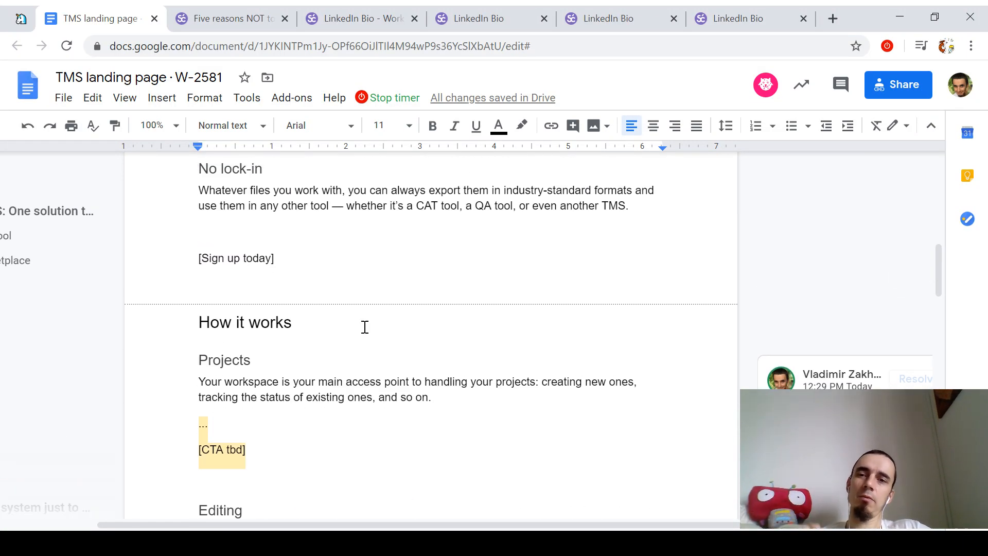
pyautogui.scroll(-9, 396, 334)
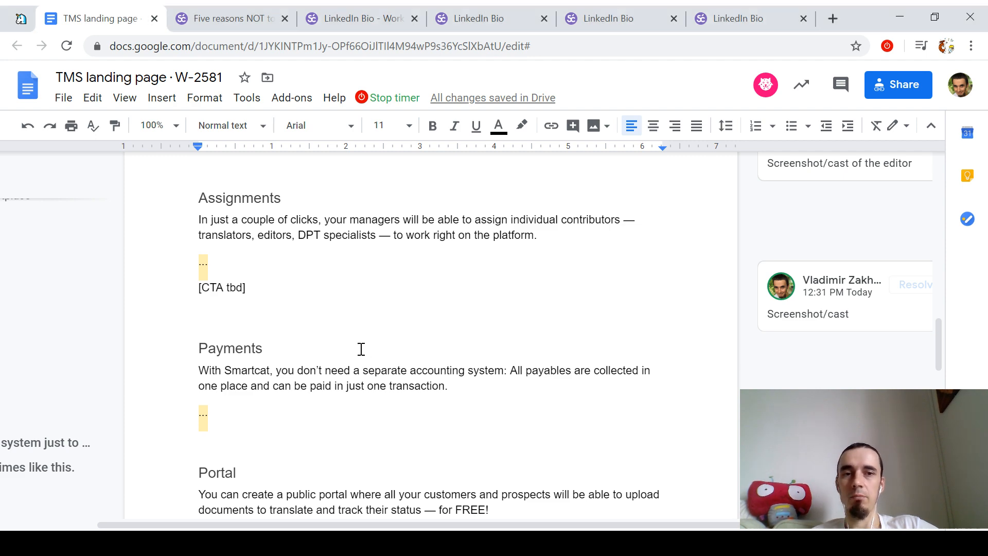
pyautogui.scroll(-10, 363, 350)
pyautogui.scroll(20, 387, 345)
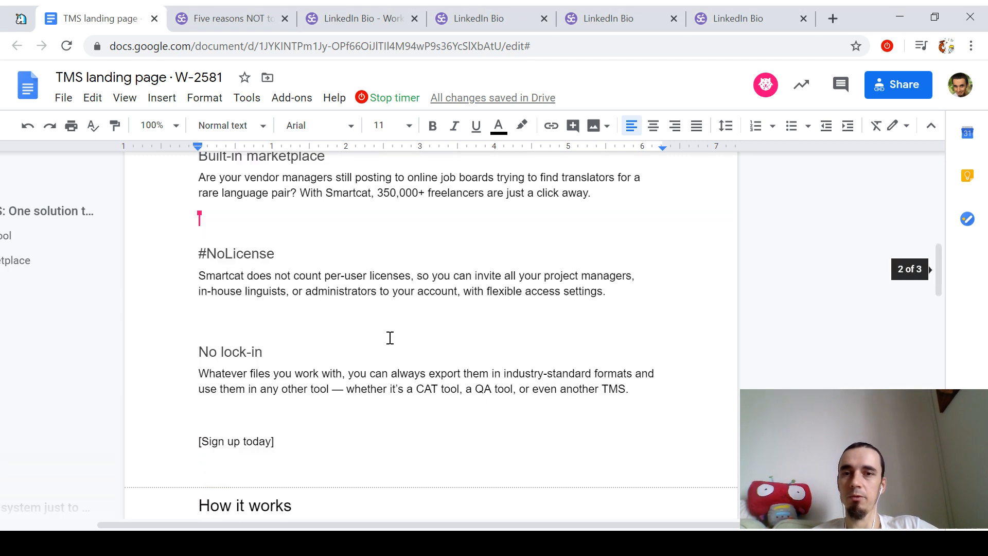
# Step: Copy the Google Doc's address and mention the teammate in a comment on the Notion task
pyautogui.click(523, 49)
pyautogui.click(26, 19)
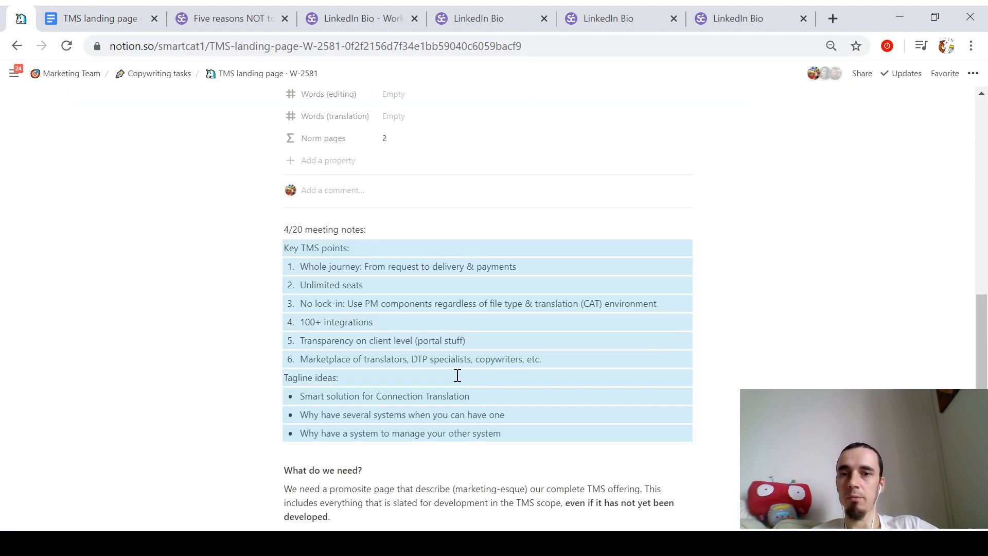
pyautogui.scroll(2, 494, 380)
pyautogui.click(331, 267)
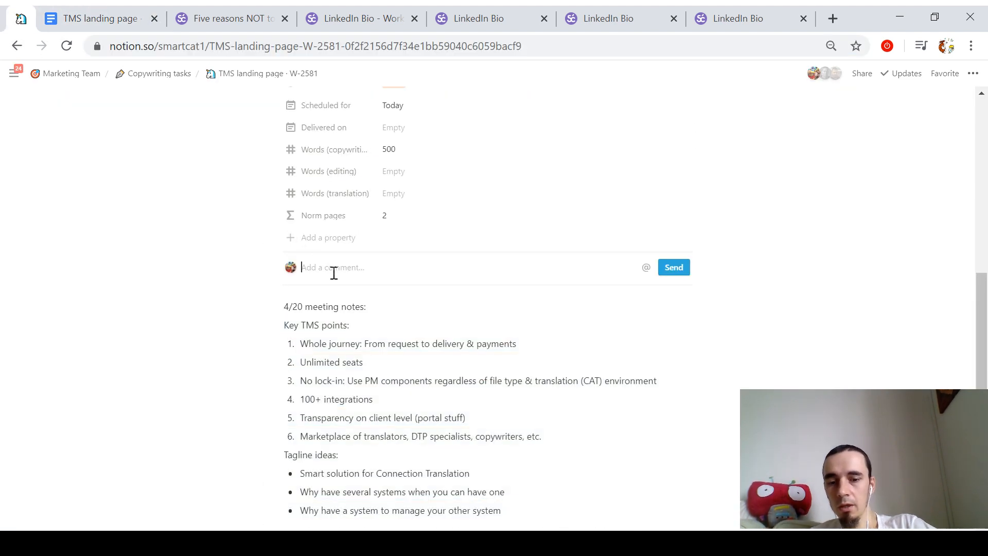
pyautogui.write('@bry')
pyautogui.press('Return')
# Step: Continue the comment with 'here's the first dra…' and link 'here's' to the Google Doc
pyautogui.write(',')
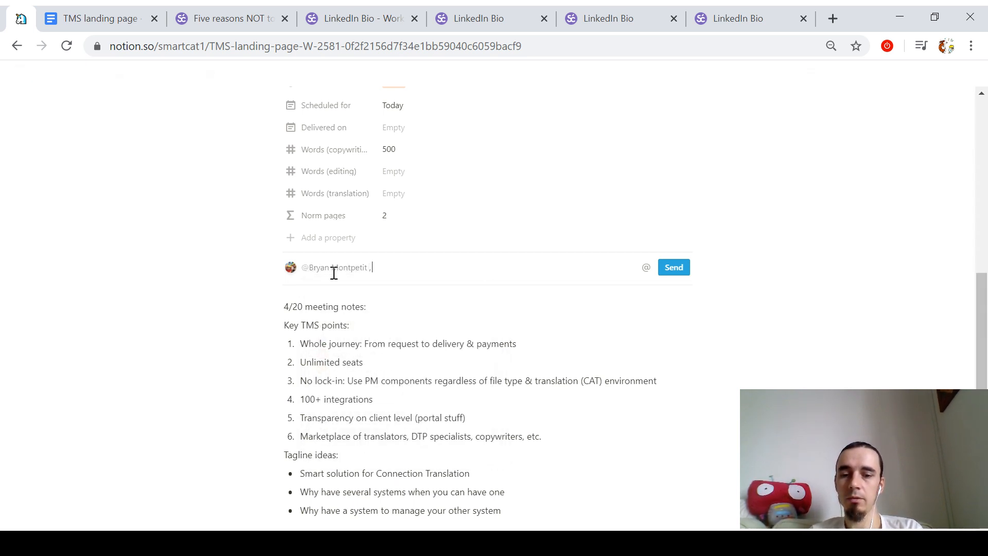
pyautogui.write(' the field')
pyautogui.hotkey('ctrl', 'shift', 'Left')
pyautogui.hotkey('ctrl', 'shift', 'Left')
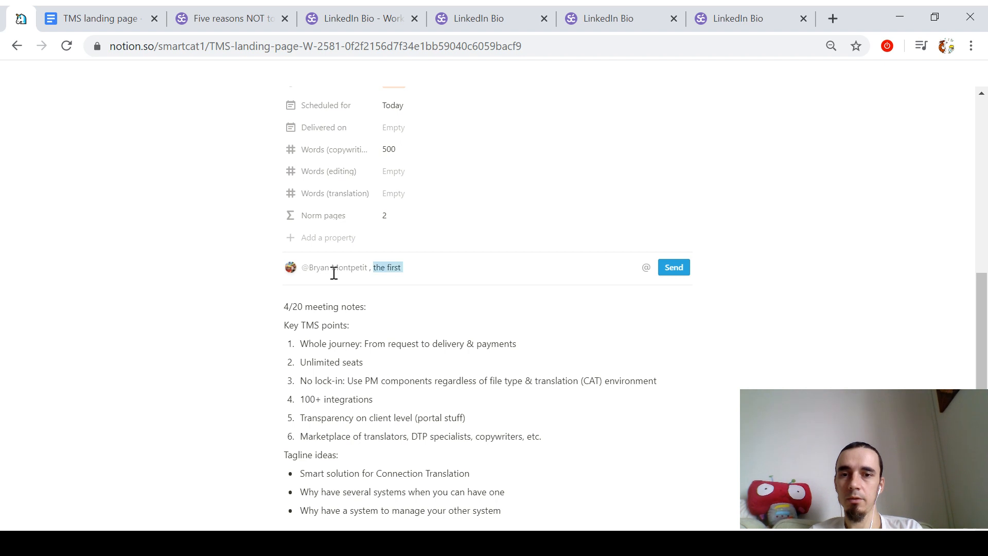
pyautogui.write("here's the first draft.")
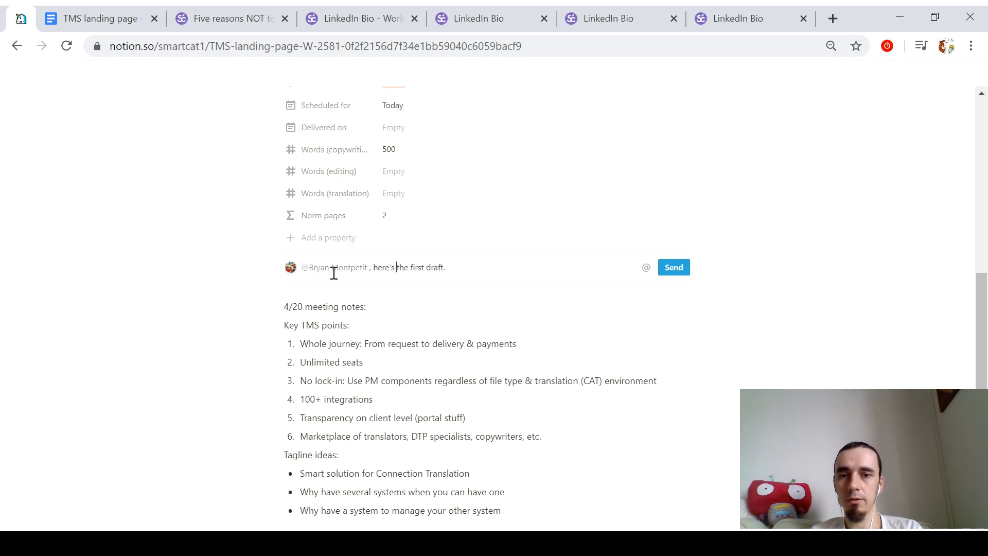
pyautogui.hotkey('ctrl', 'shift', 'Left')
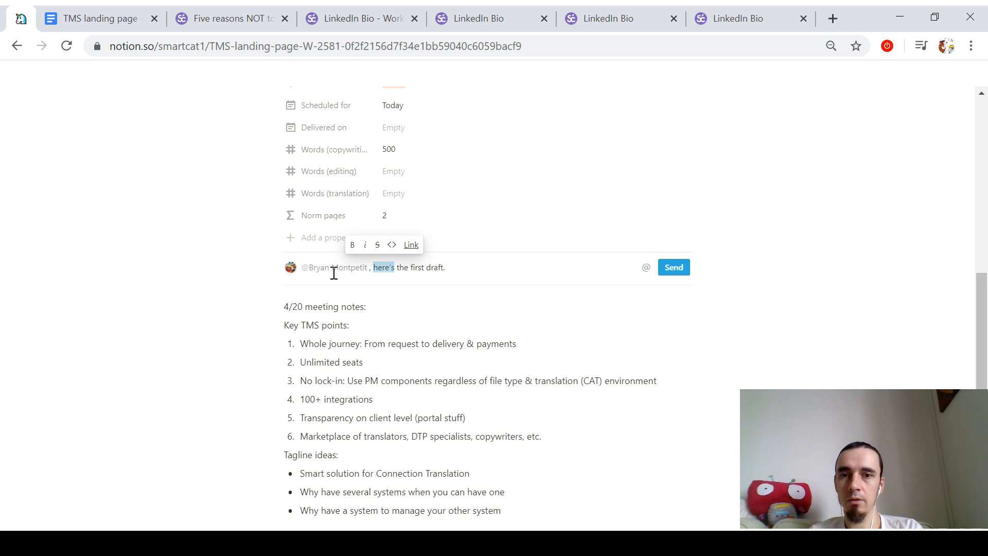
pyautogui.hotkey('ctrl', 'k')
pyautogui.hotkey('ctrl', 'v')
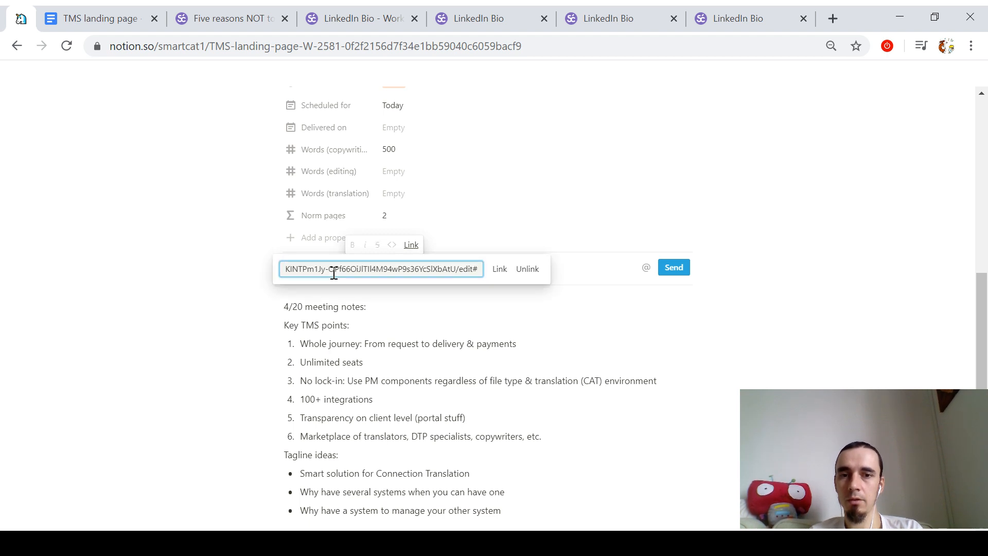
pyautogui.press('Return')
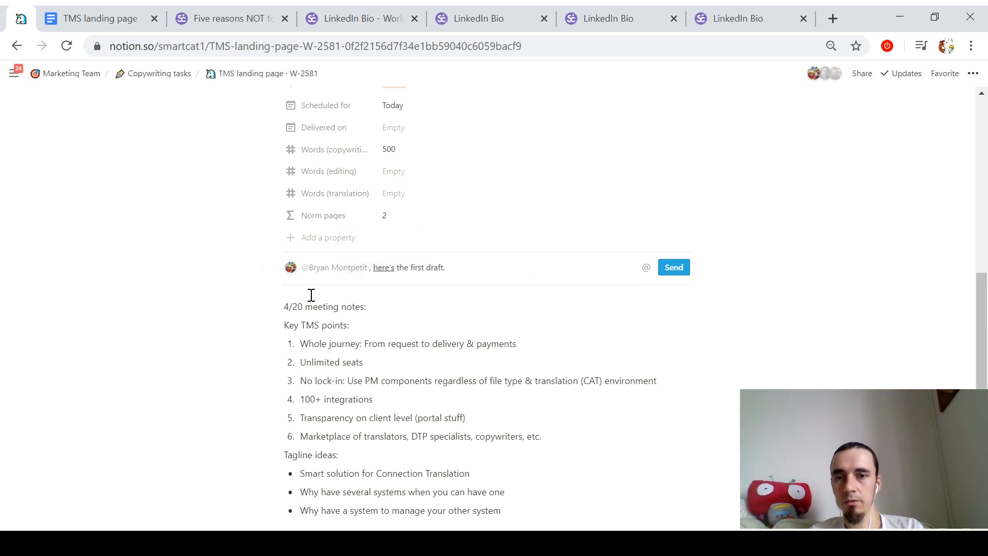
# Step: Add a 'Draft 👇' line with the Google Doc link as a bookmark below it
pyautogui.press('Home')
pyautogui.press('Return')
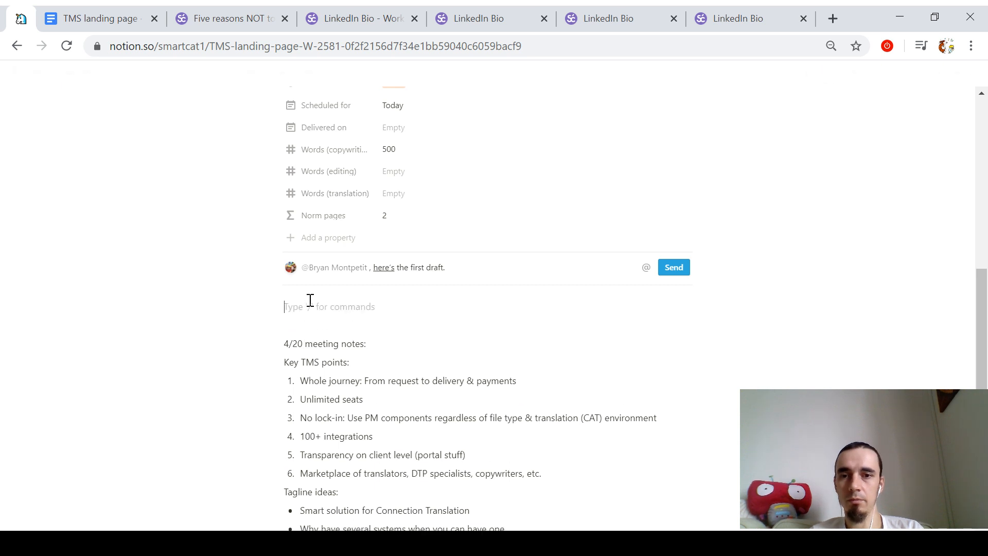
pyautogui.write('Draft :down')
pyautogui.press('Return')
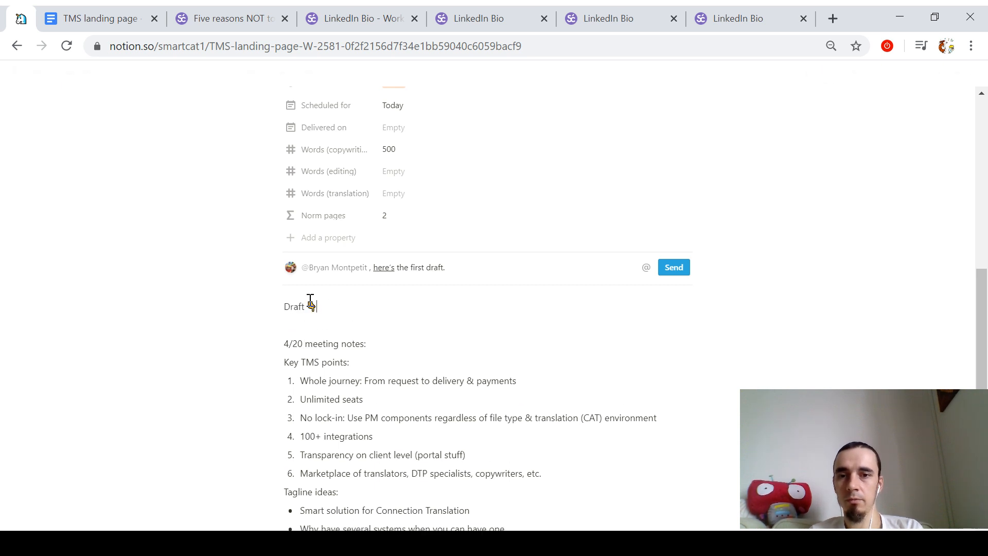
pyautogui.press('Return')
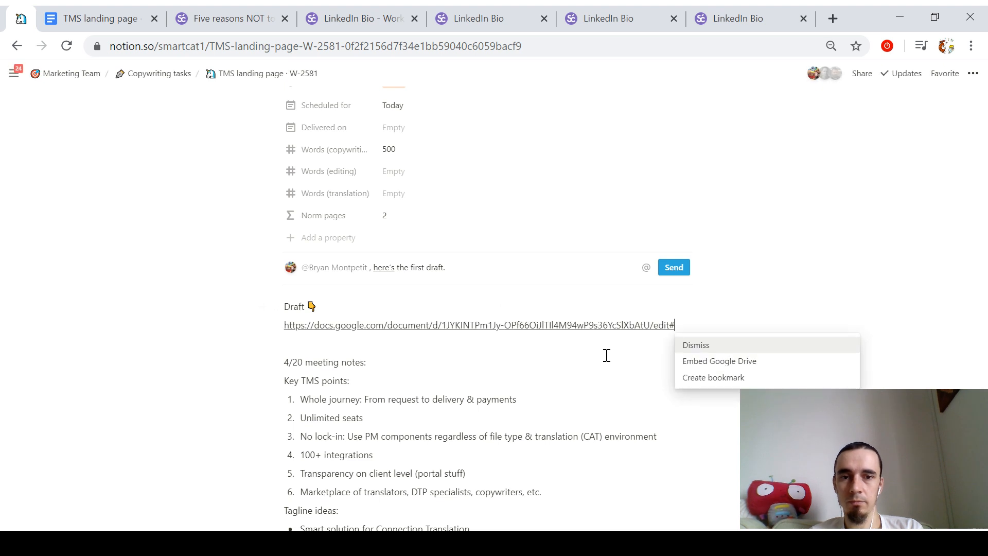
pyautogui.click(704, 378)
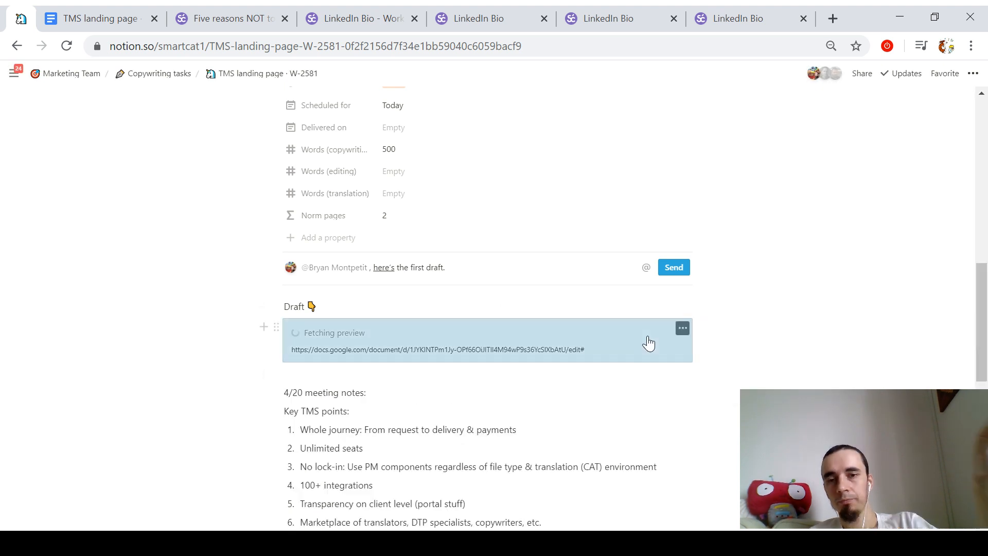
# Step: Change the Words (copywriting) value from 500 to 400
pyautogui.click(418, 150)
pyautogui.doubleClick(420, 149)
pyautogui.write('400')
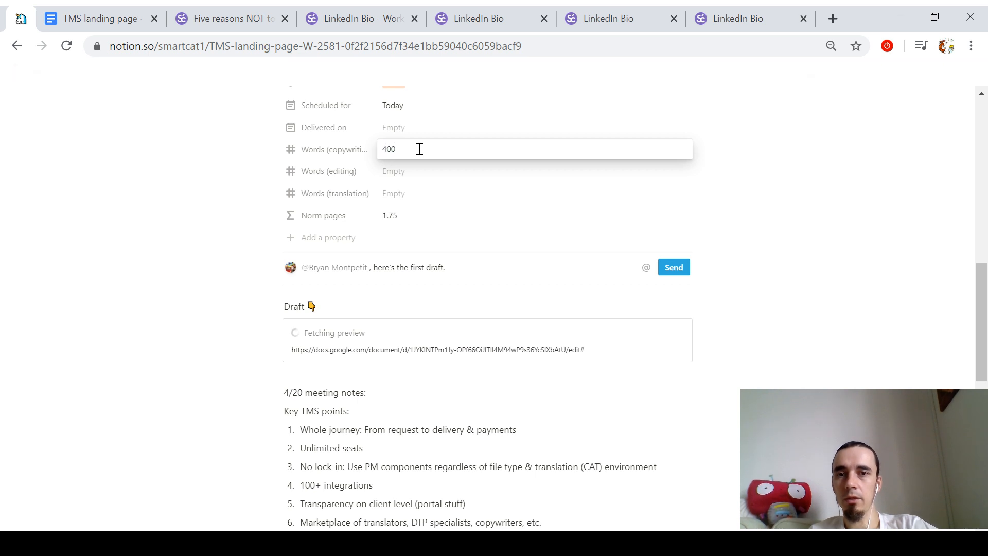
pyautogui.click(409, 135)
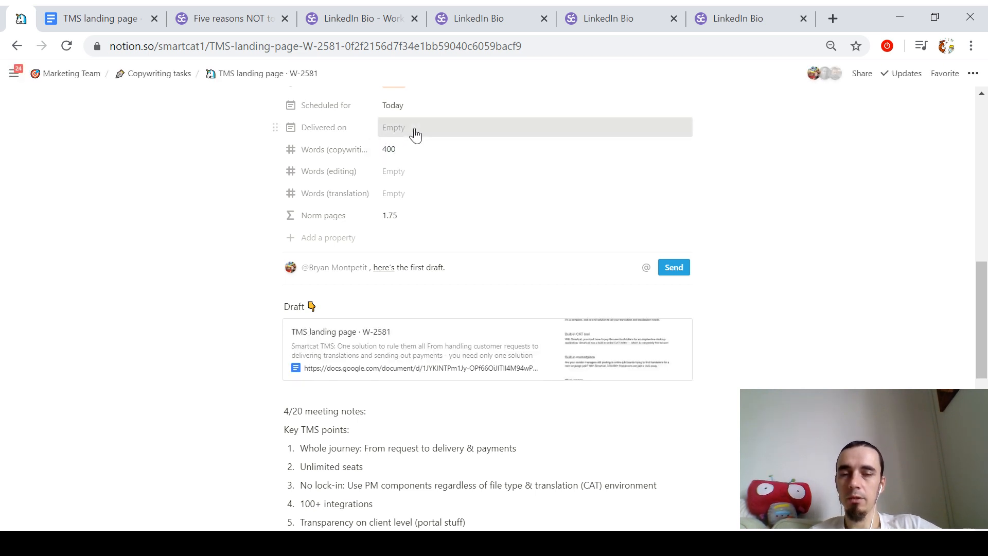
# Step: Set the Delivered on date to today, April 30
pyautogui.click(413, 135)
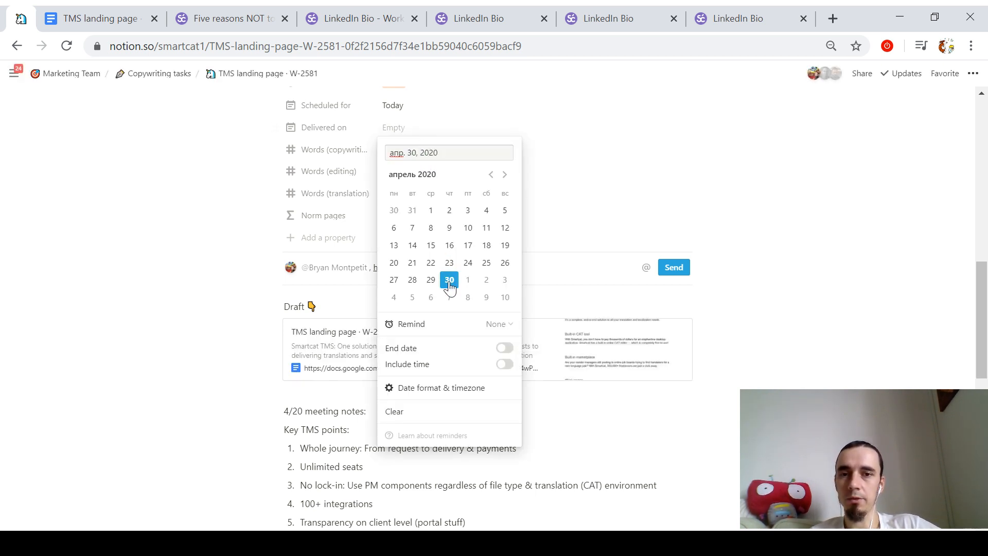
pyautogui.click(449, 282)
pyautogui.click(445, 132)
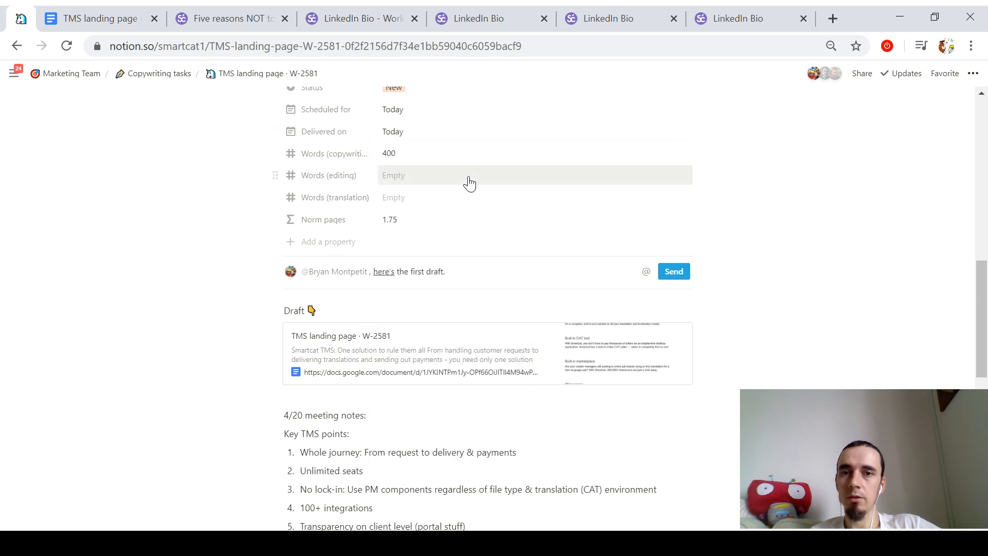
# Step: Change the task's Status from New to Text ready
pyautogui.scroll(2, 468, 183)
pyautogui.click(410, 161)
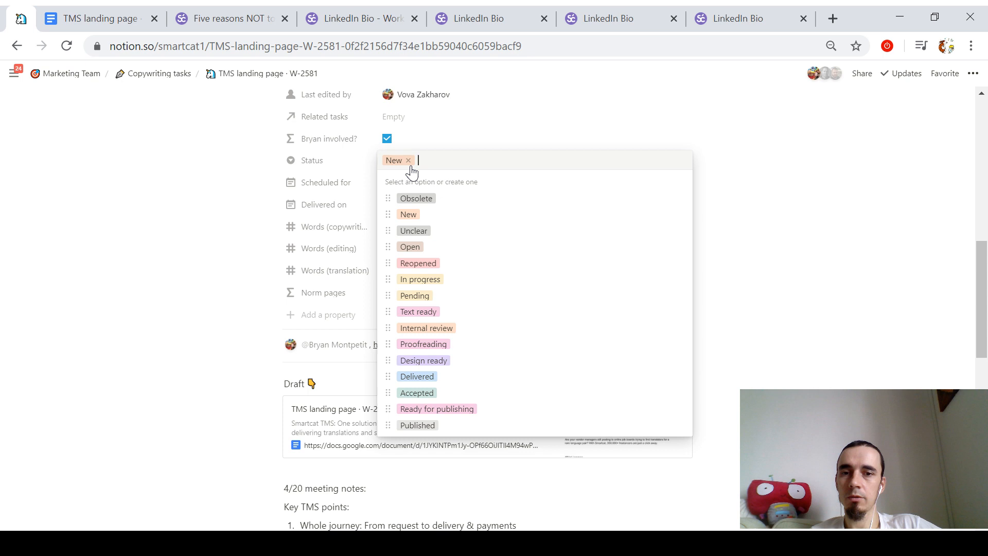
pyautogui.click(449, 315)
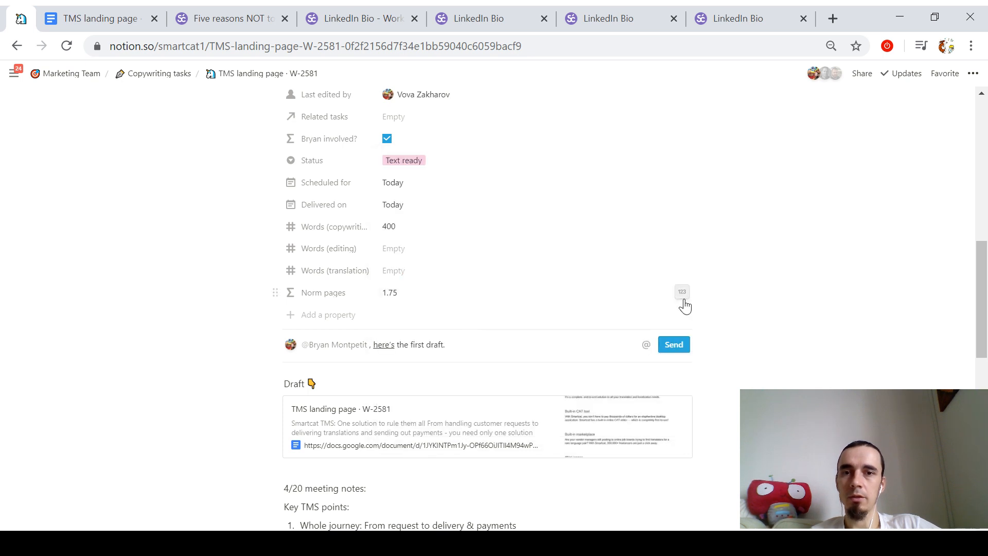